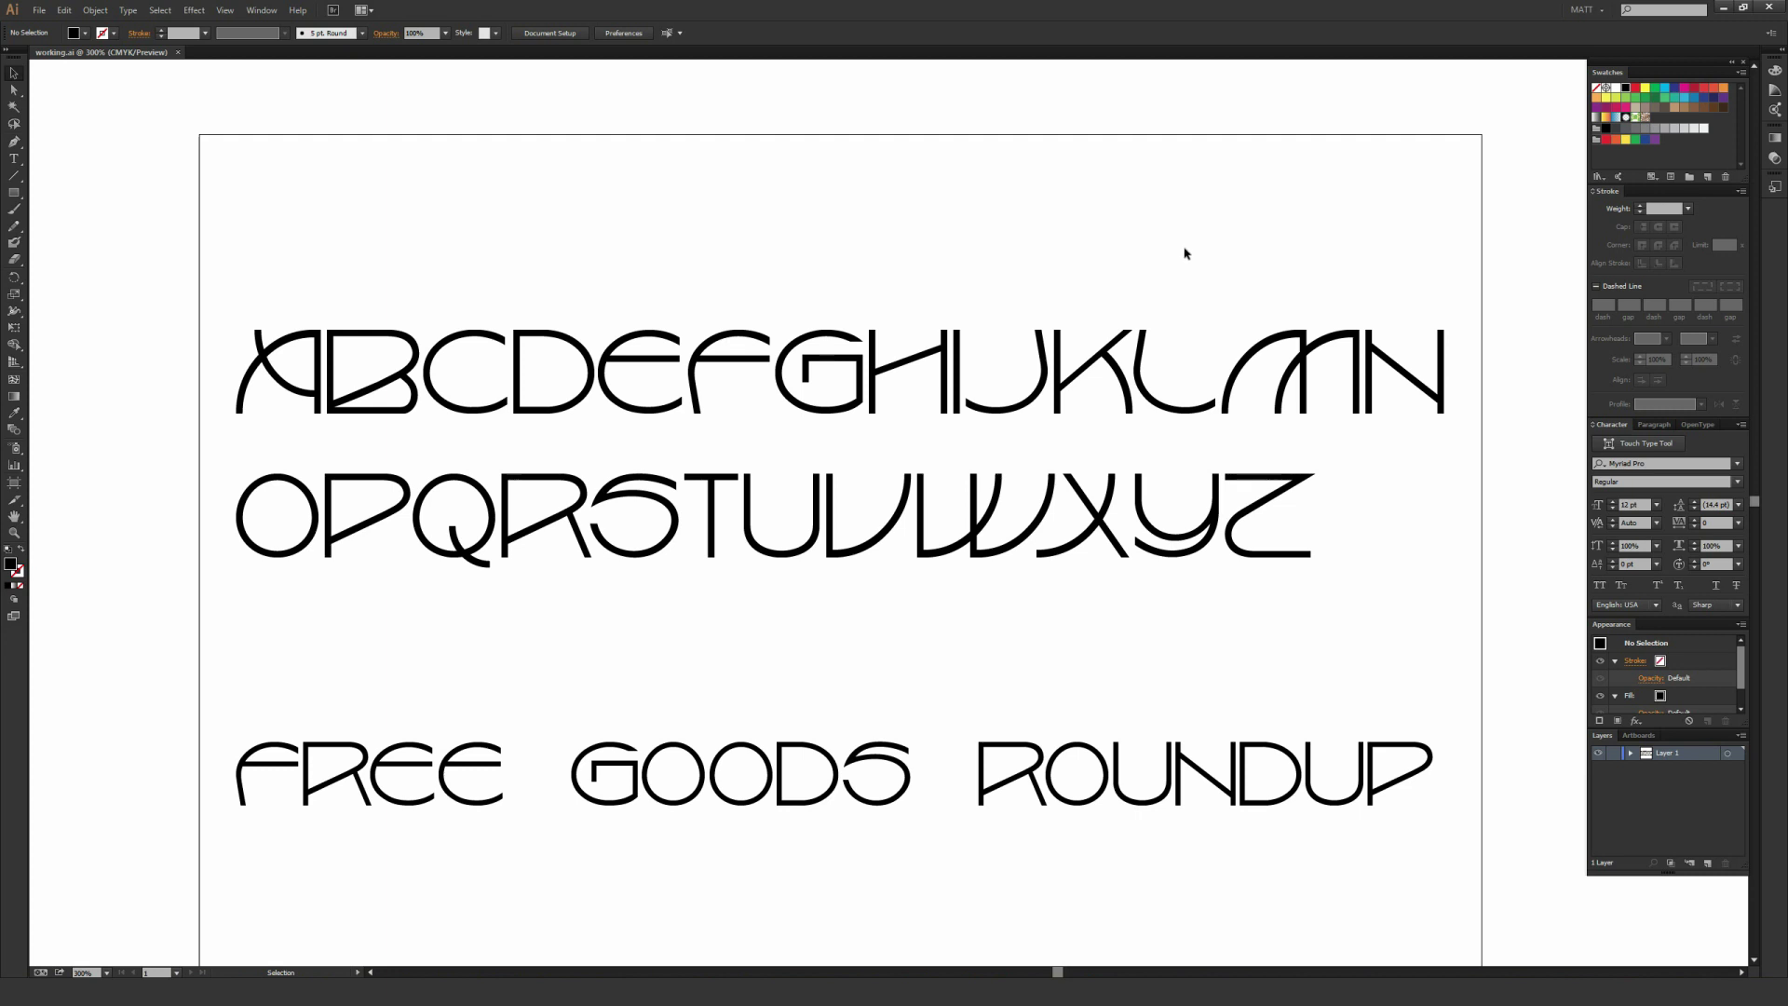
Step: Examine the letterforms of the two-line A–Z alphabet specimen up close
{"action": "left_click_drag", "start_coordinate": [1202, 154], "coordinate": [422, 678]}
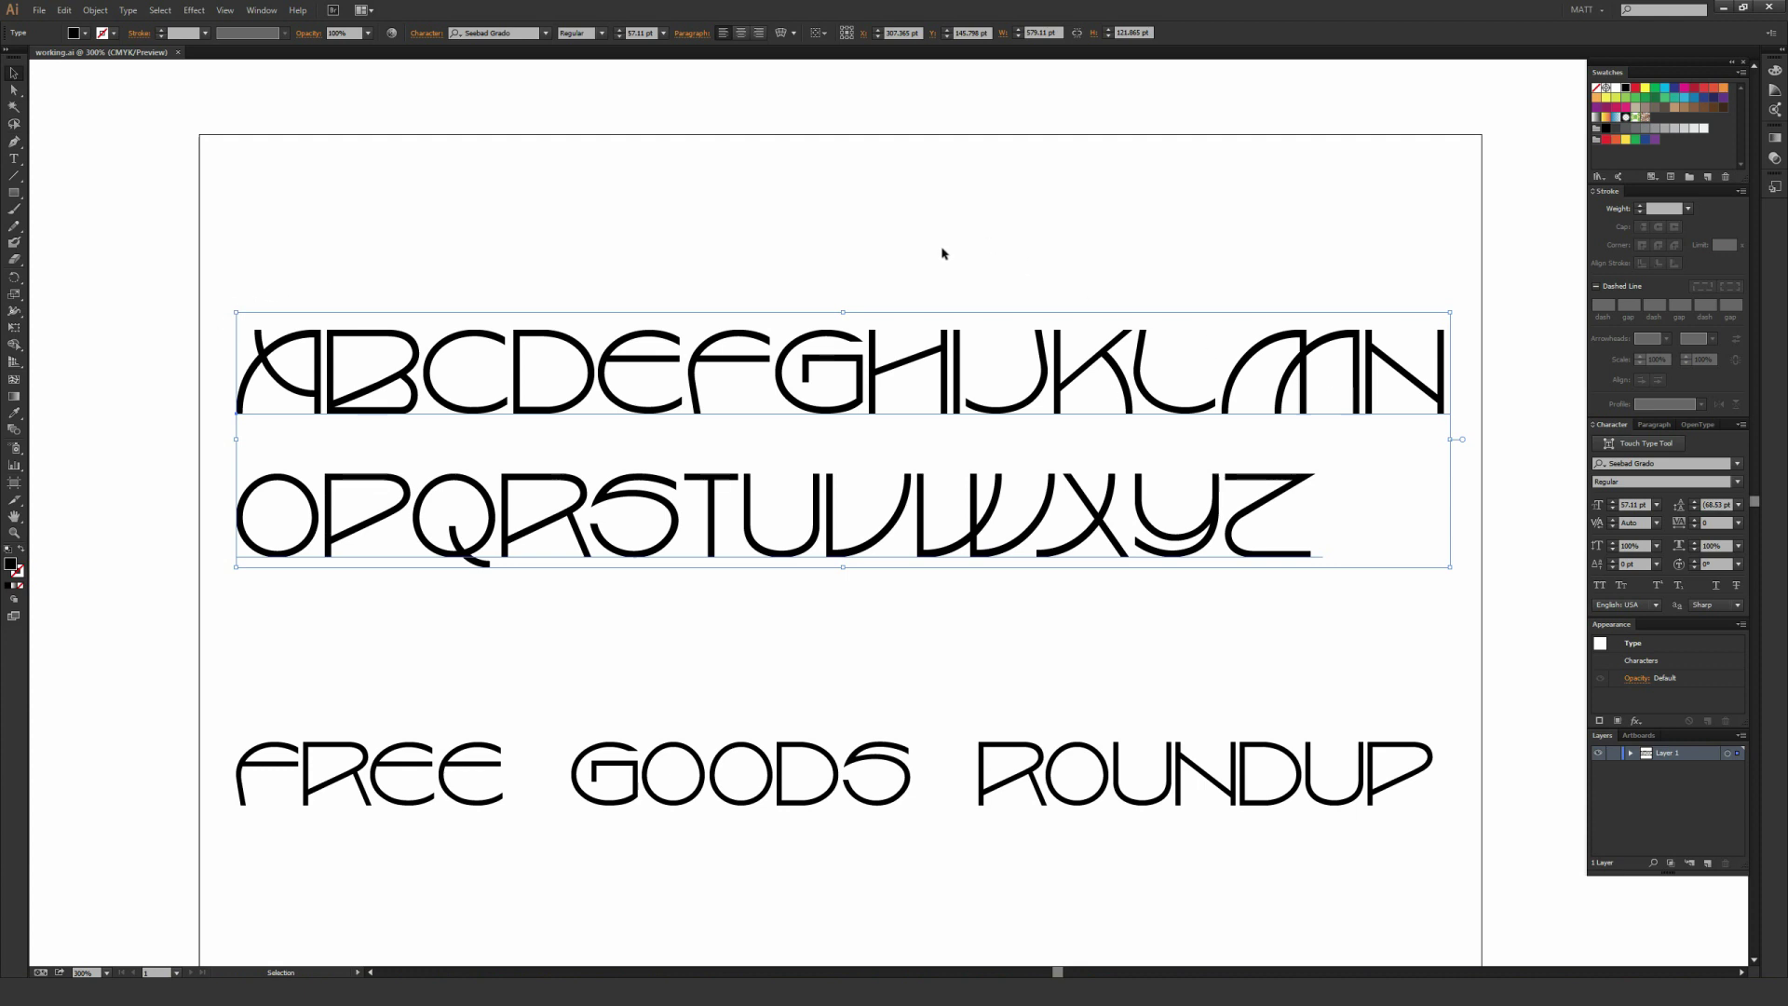
{"action": "left_click", "coordinate": [781, 250]}
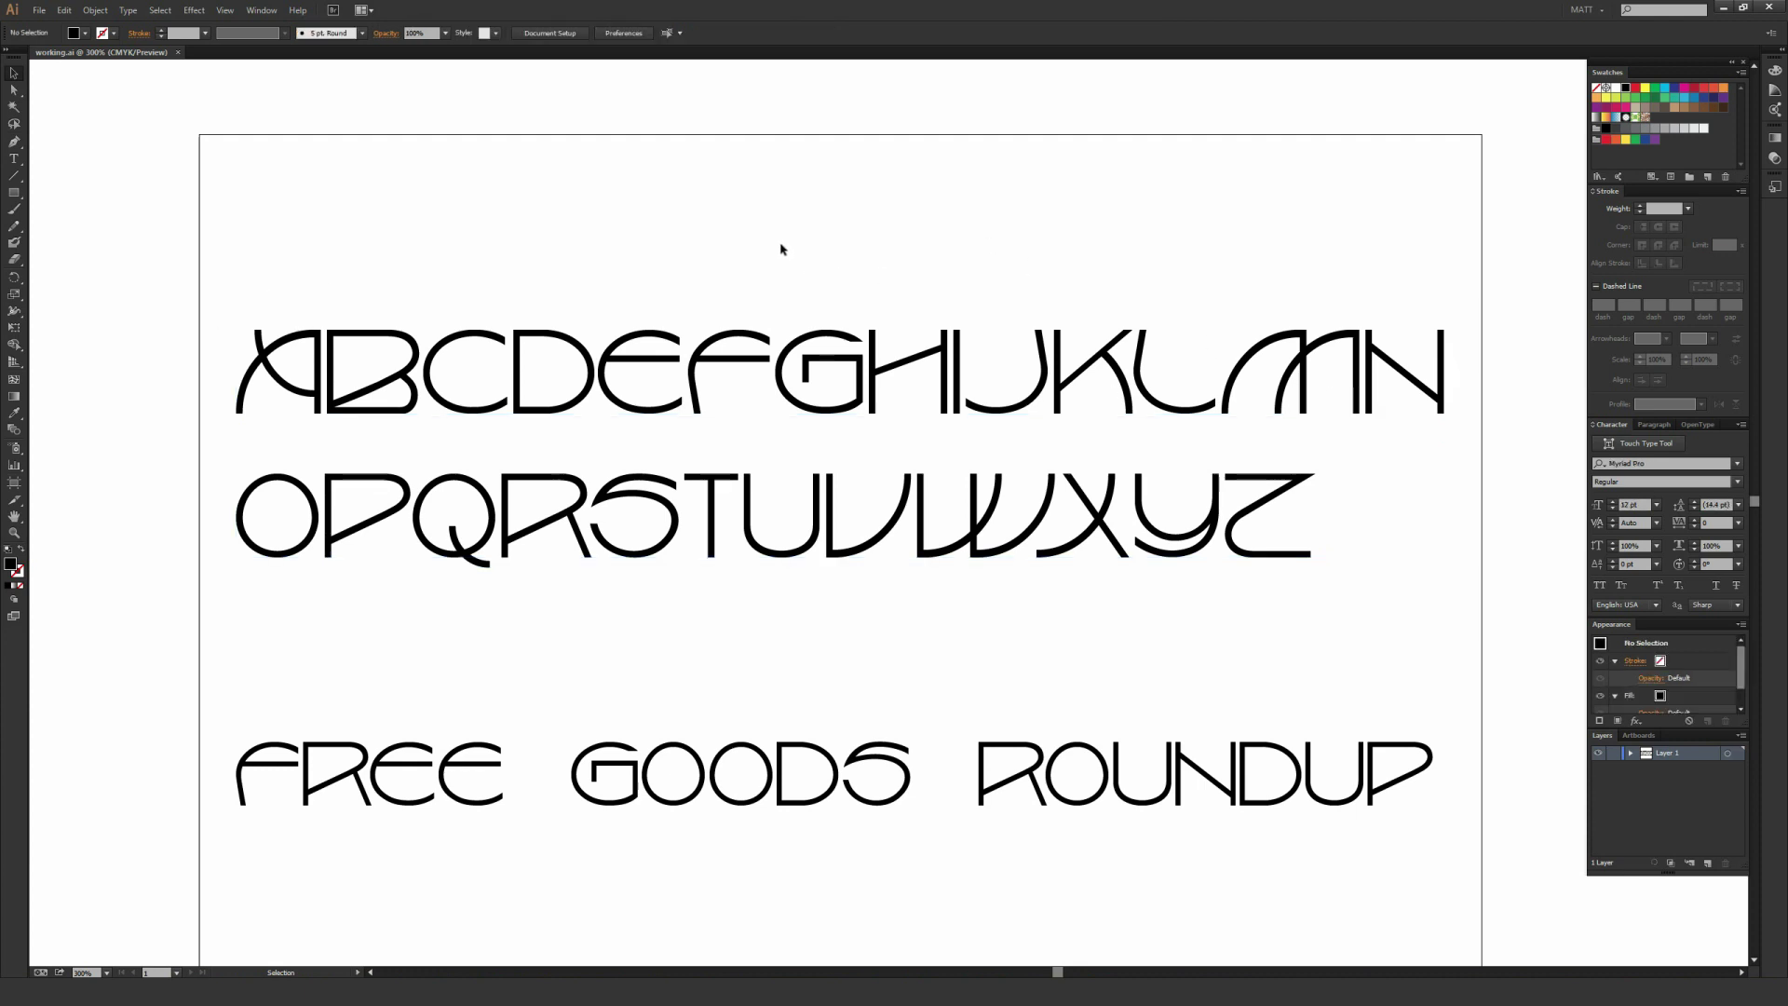
{"action": "key", "text": "ctrl+plus"}
{"action": "key", "text": "ctrl+plus"}
{"action": "left_click_drag", "start_coordinate": [749, 385], "coordinate": [1197, 451]}
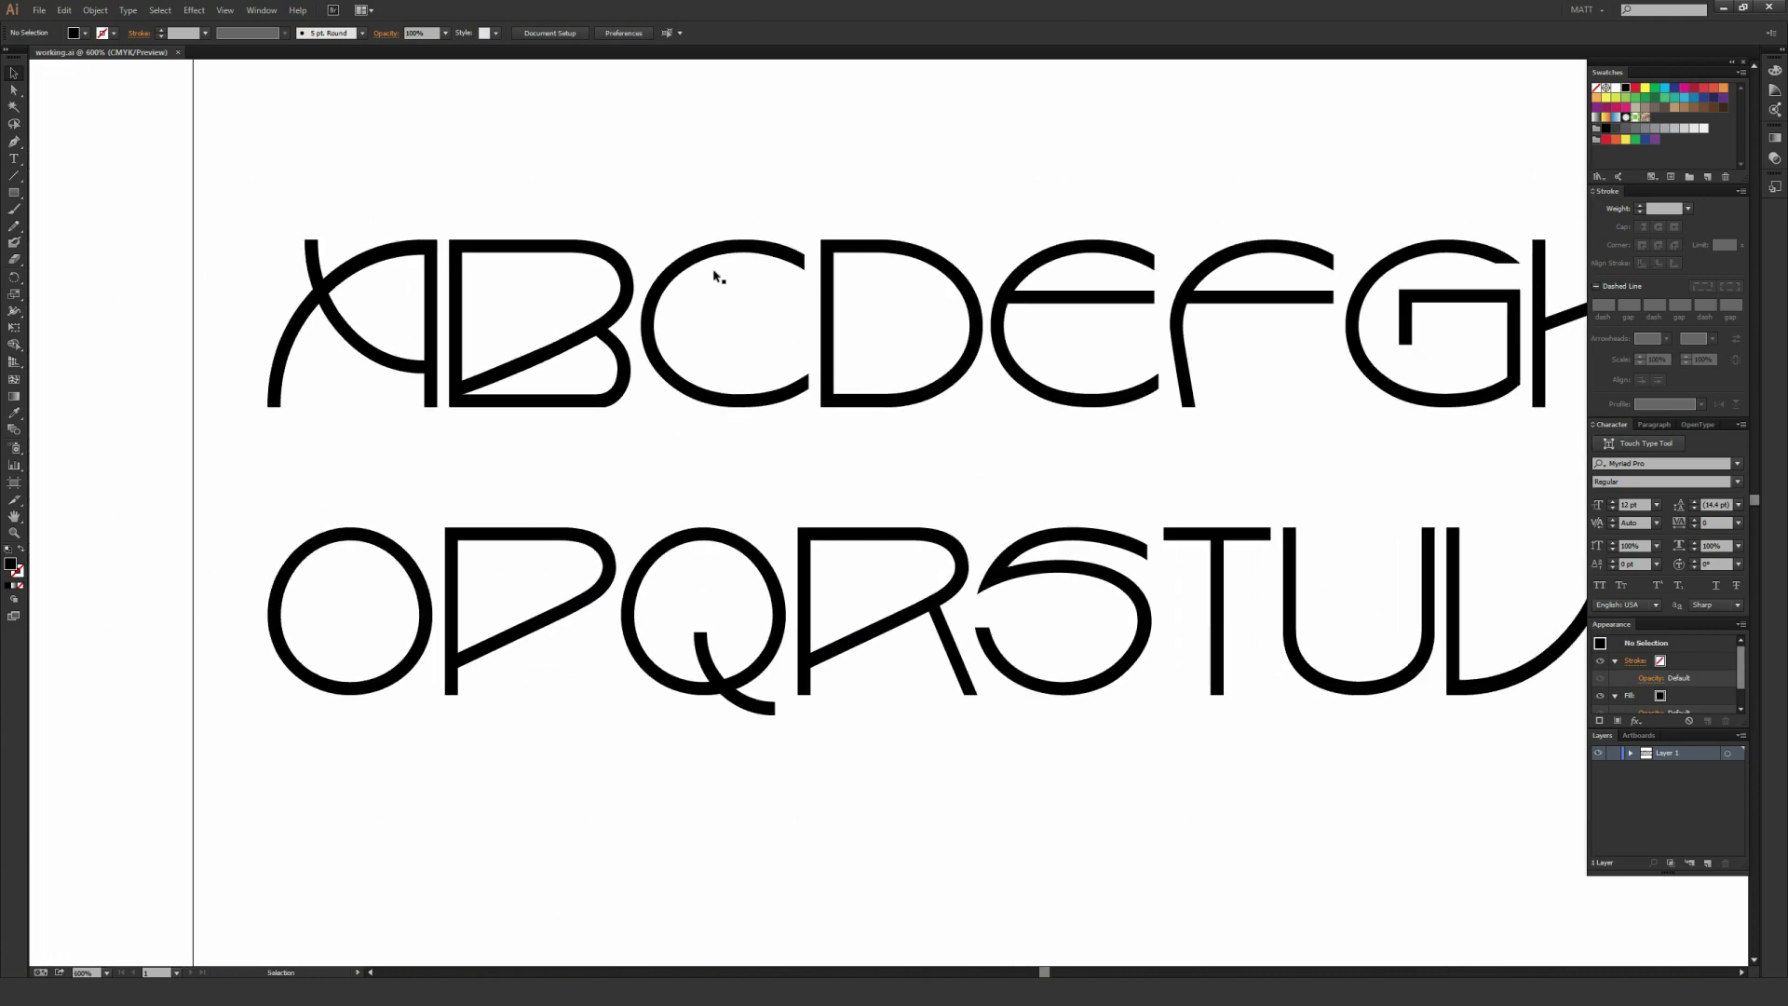
{"action": "left_click_drag", "start_coordinate": [1297, 227], "coordinate": [782, 280]}
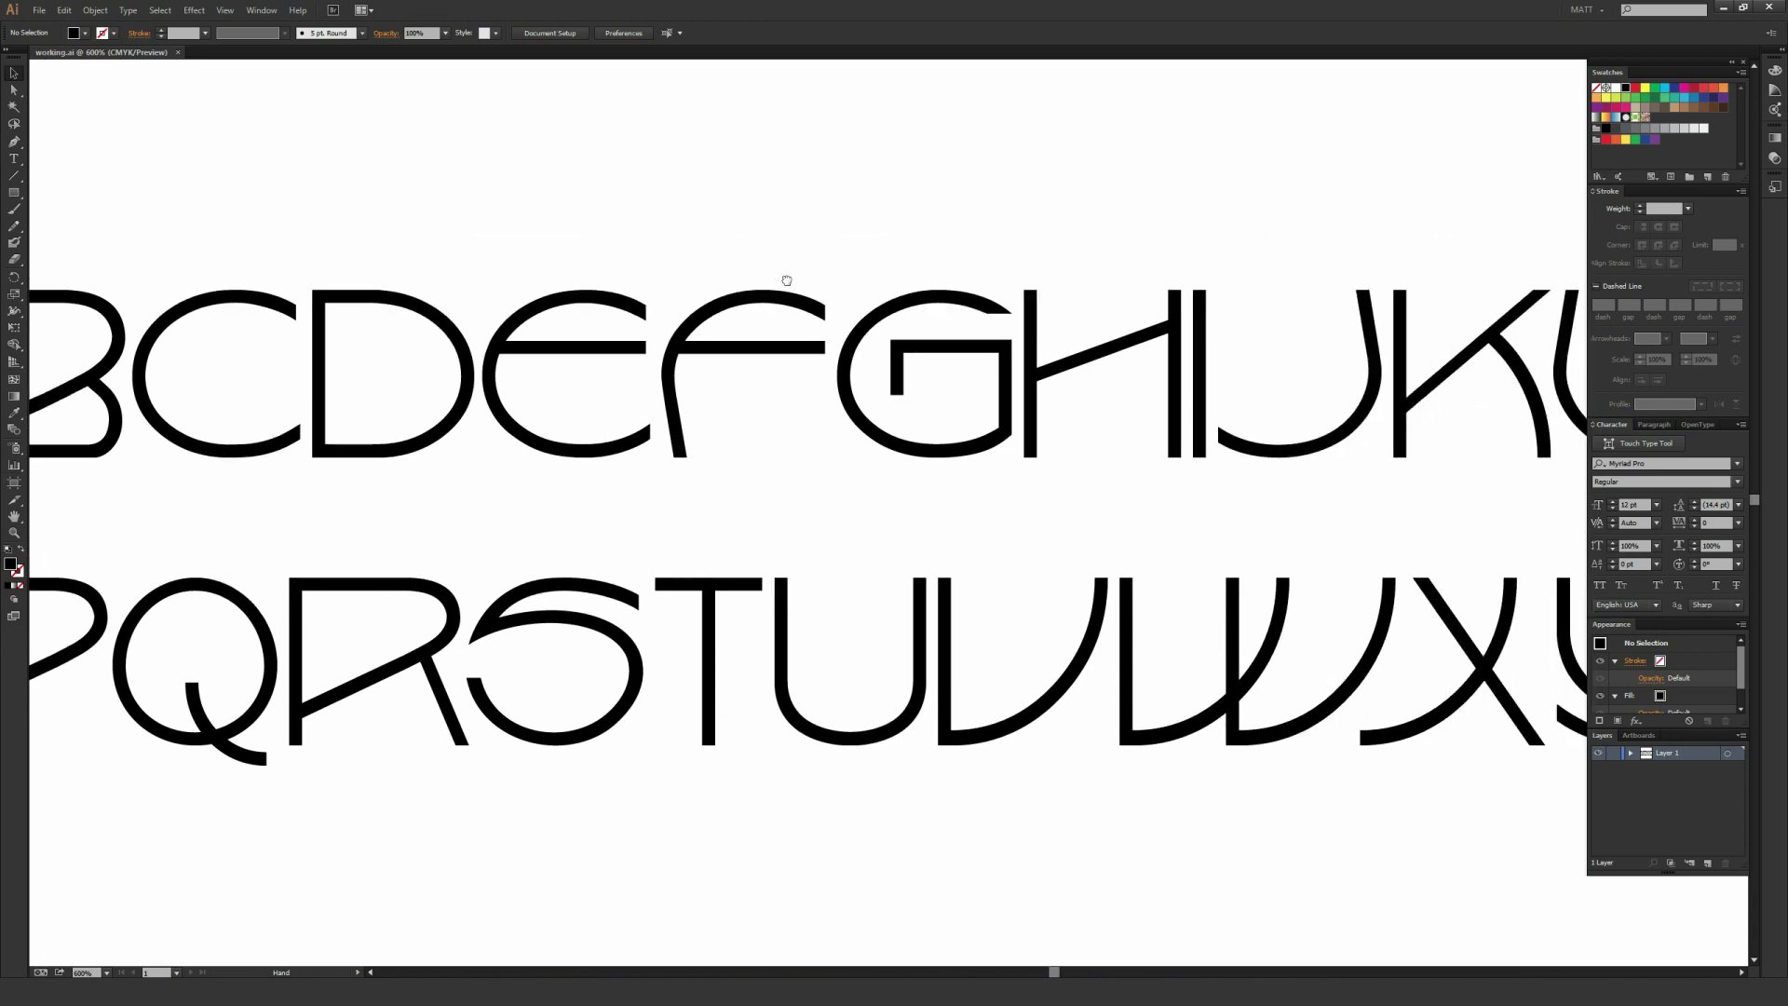
{"action": "left_click_drag", "start_coordinate": [1152, 324], "coordinate": [680, 328]}
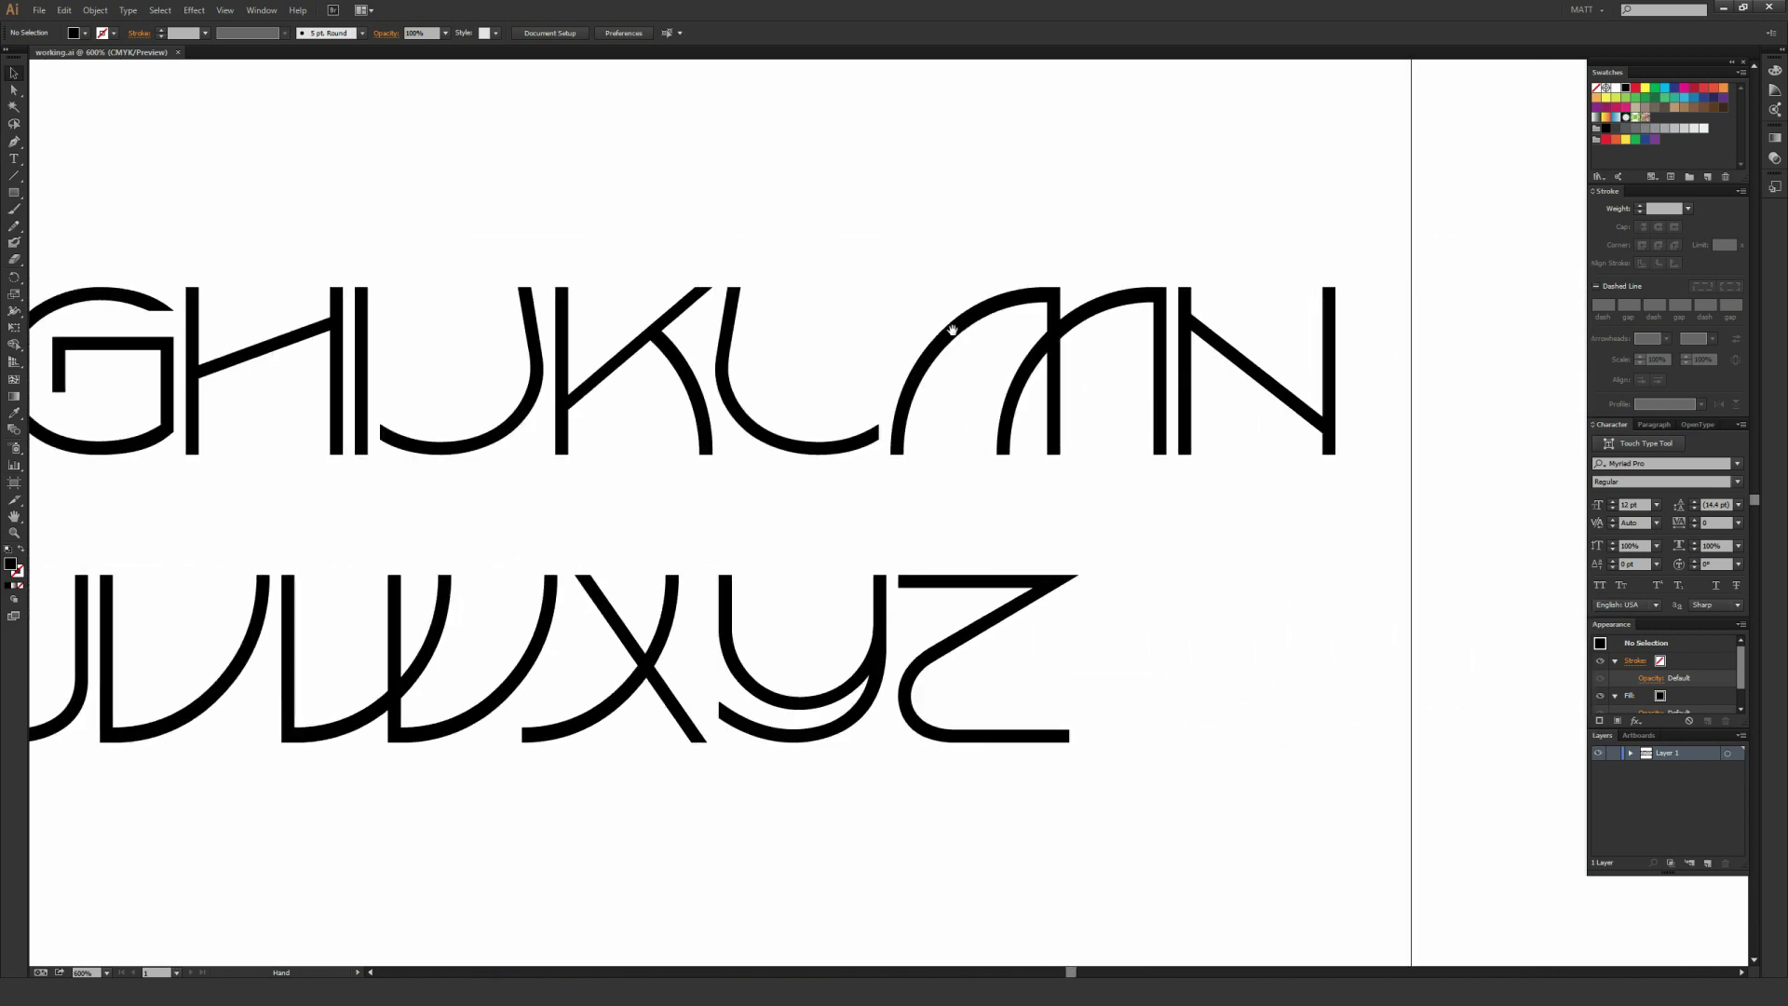
{"action": "left_click_drag", "start_coordinate": [710, 409], "coordinate": [950, 387]}
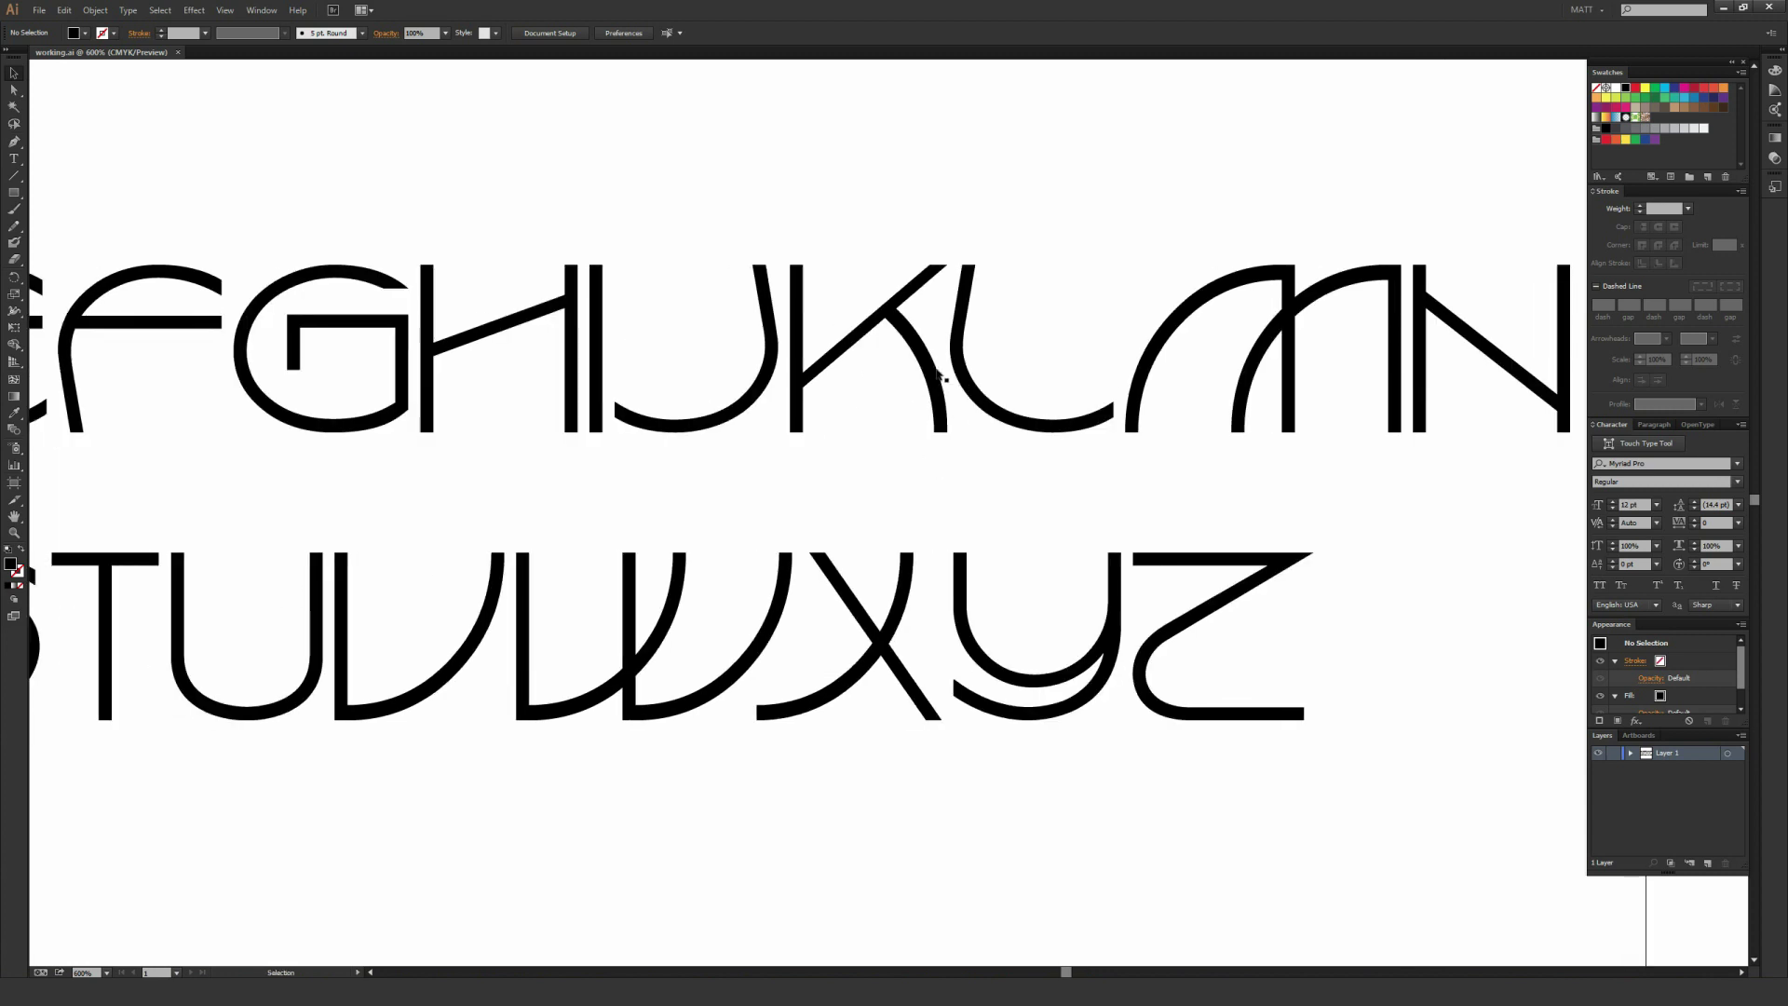
{"action": "left_click_drag", "start_coordinate": [651, 584], "coordinate": [706, 440]}
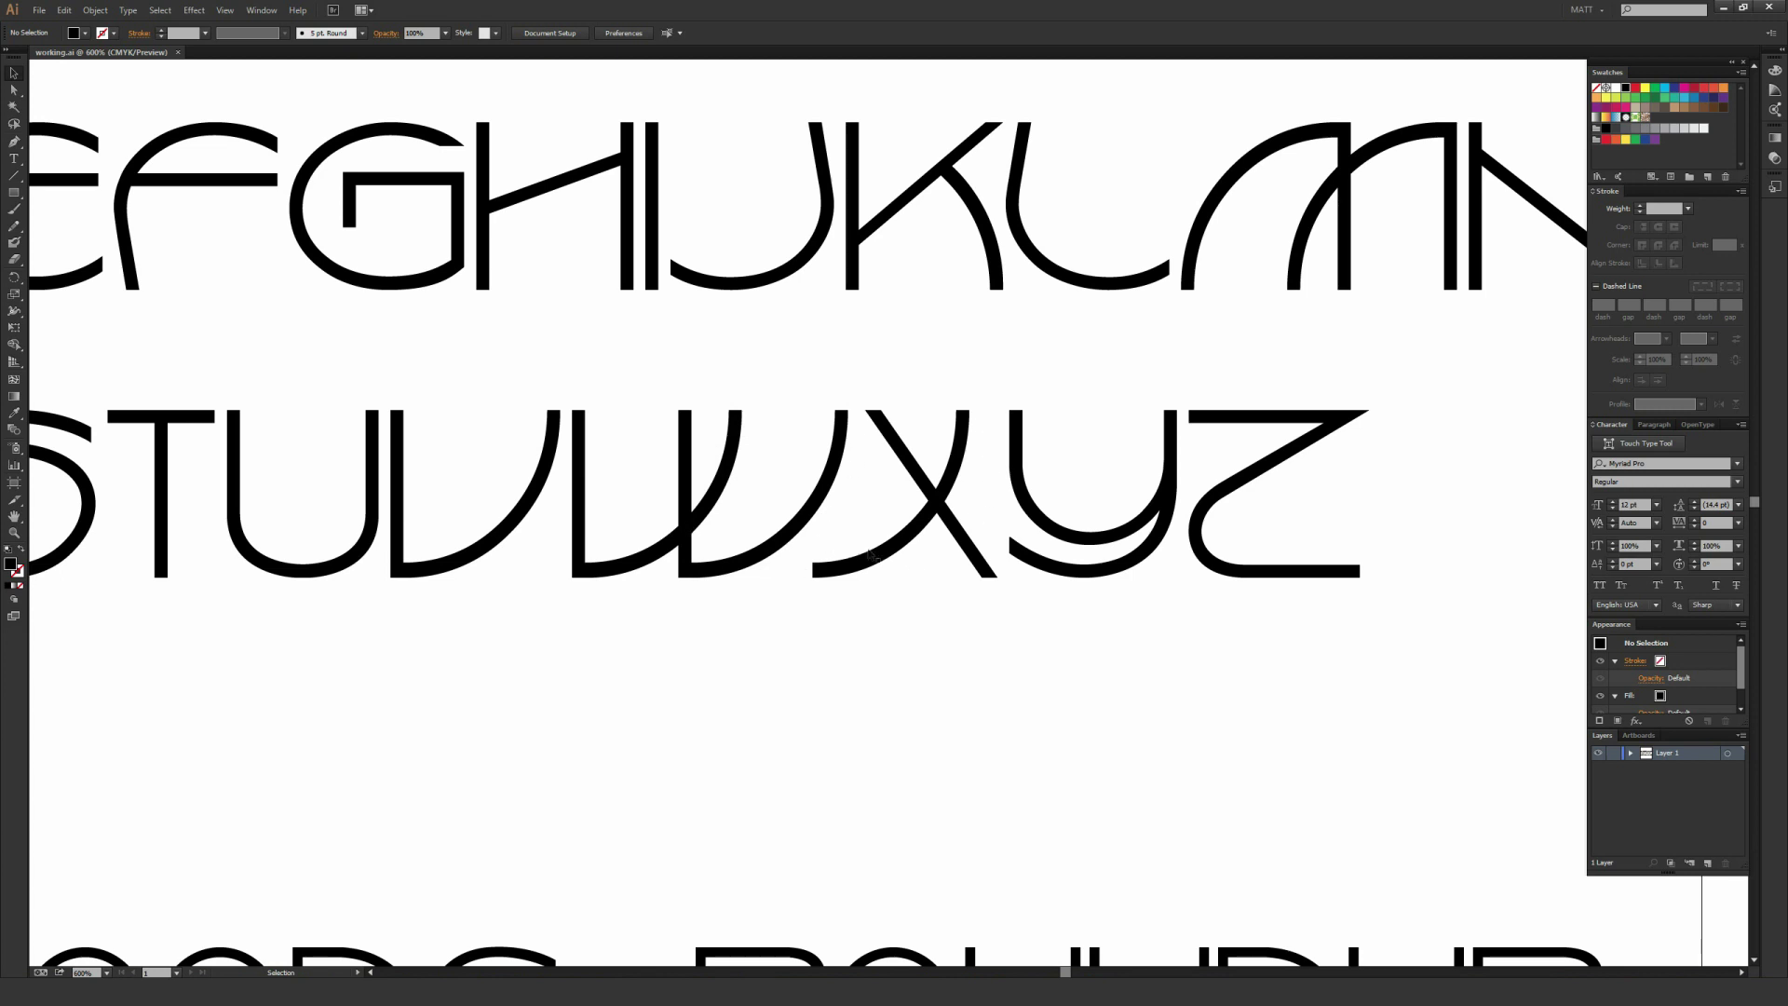
{"action": "key", "text": "ctrl+minus"}
{"action": "key", "text": "ctrl+minus"}
{"action": "left_click_drag", "start_coordinate": [672, 494], "coordinate": [851, 216]}
{"action": "left_click_drag", "start_coordinate": [237, 396], "coordinate": [1345, 614]}
{"action": "left_click", "coordinate": [1345, 617]}
Step: Set the tracking of the space between FREE and GOODS in the sample line to -100
{"action": "key", "text": "ctrl+plus"}
{"action": "left_click_drag", "start_coordinate": [750, 647], "coordinate": [1067, 655]}
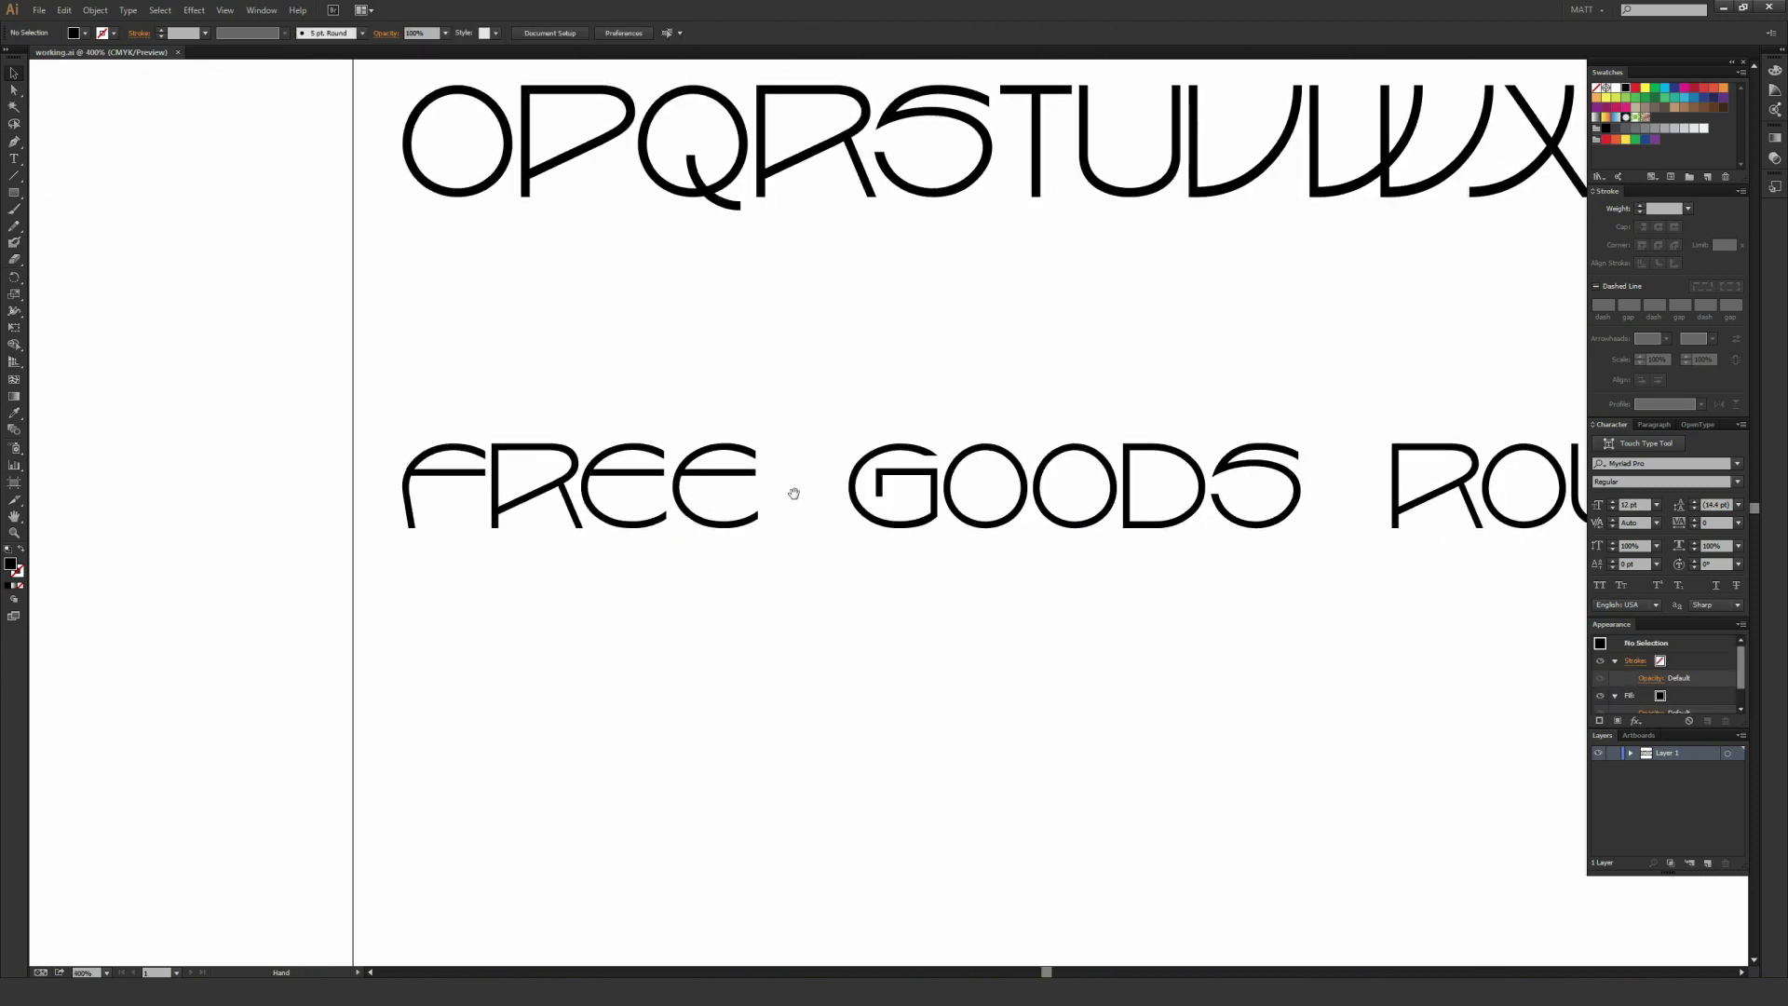
{"action": "left_click_drag", "start_coordinate": [794, 492], "coordinate": [617, 513]}
{"action": "key", "text": "t"}
{"action": "double_click", "coordinate": [664, 506]}
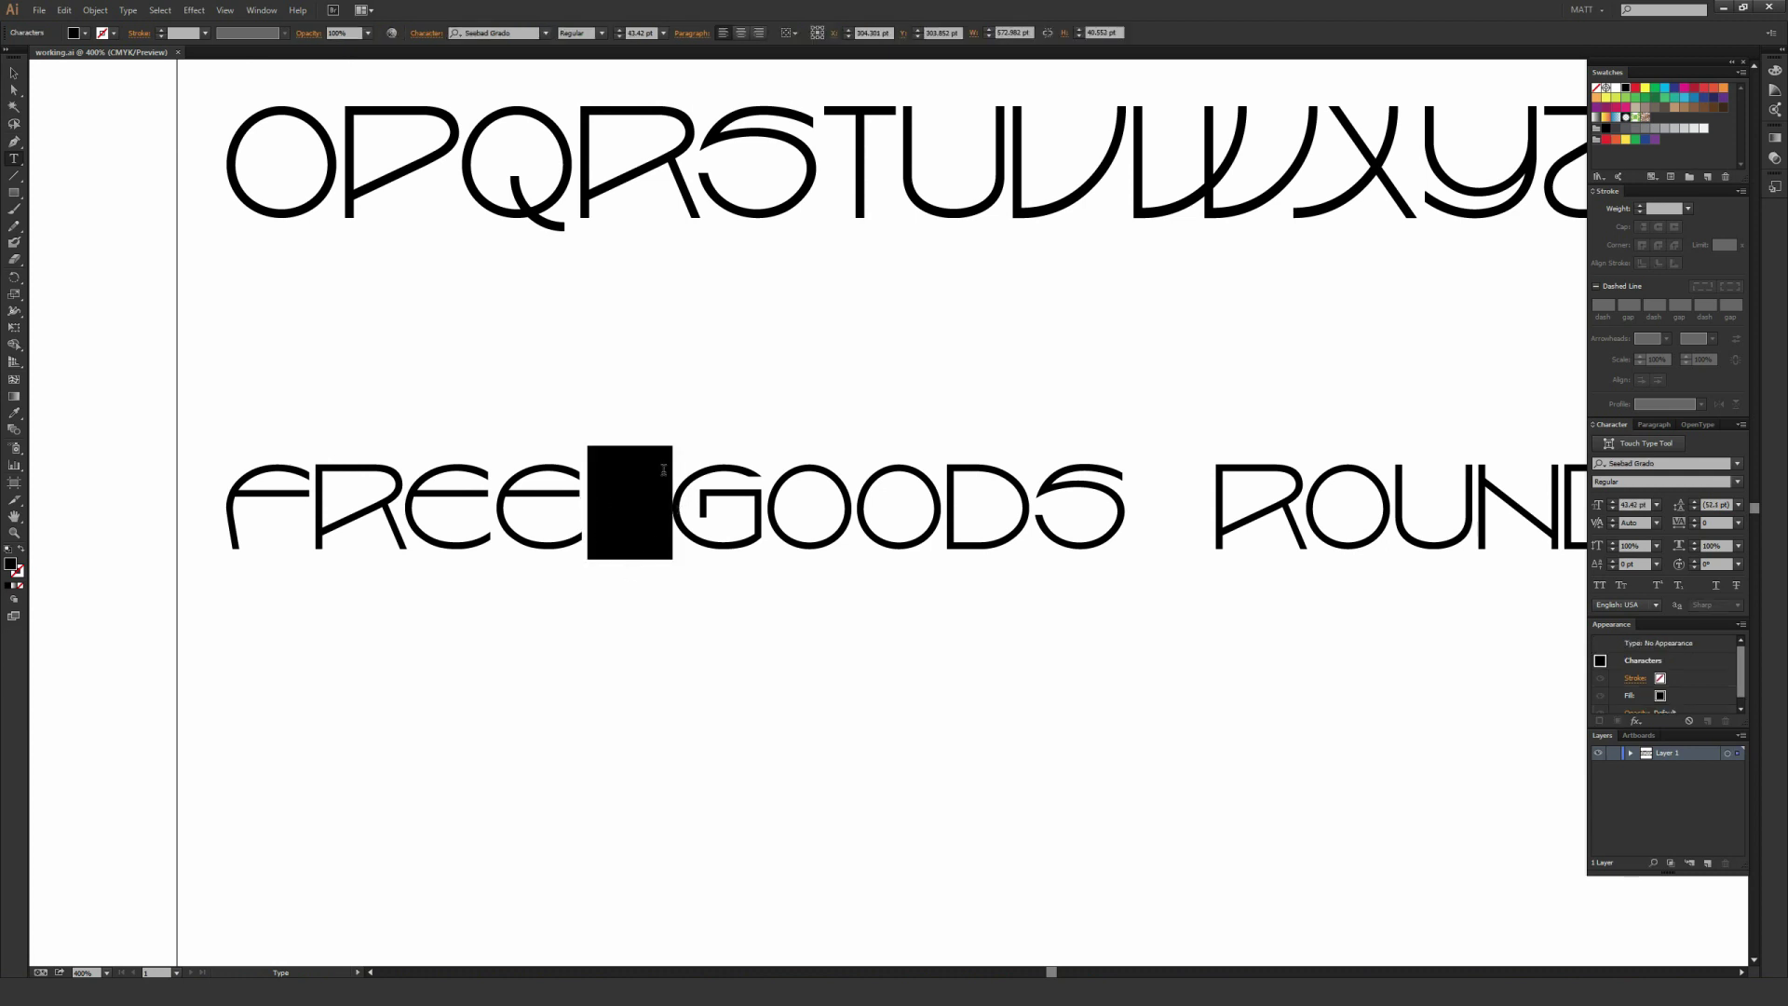
{"action": "type", "text": "-100"}
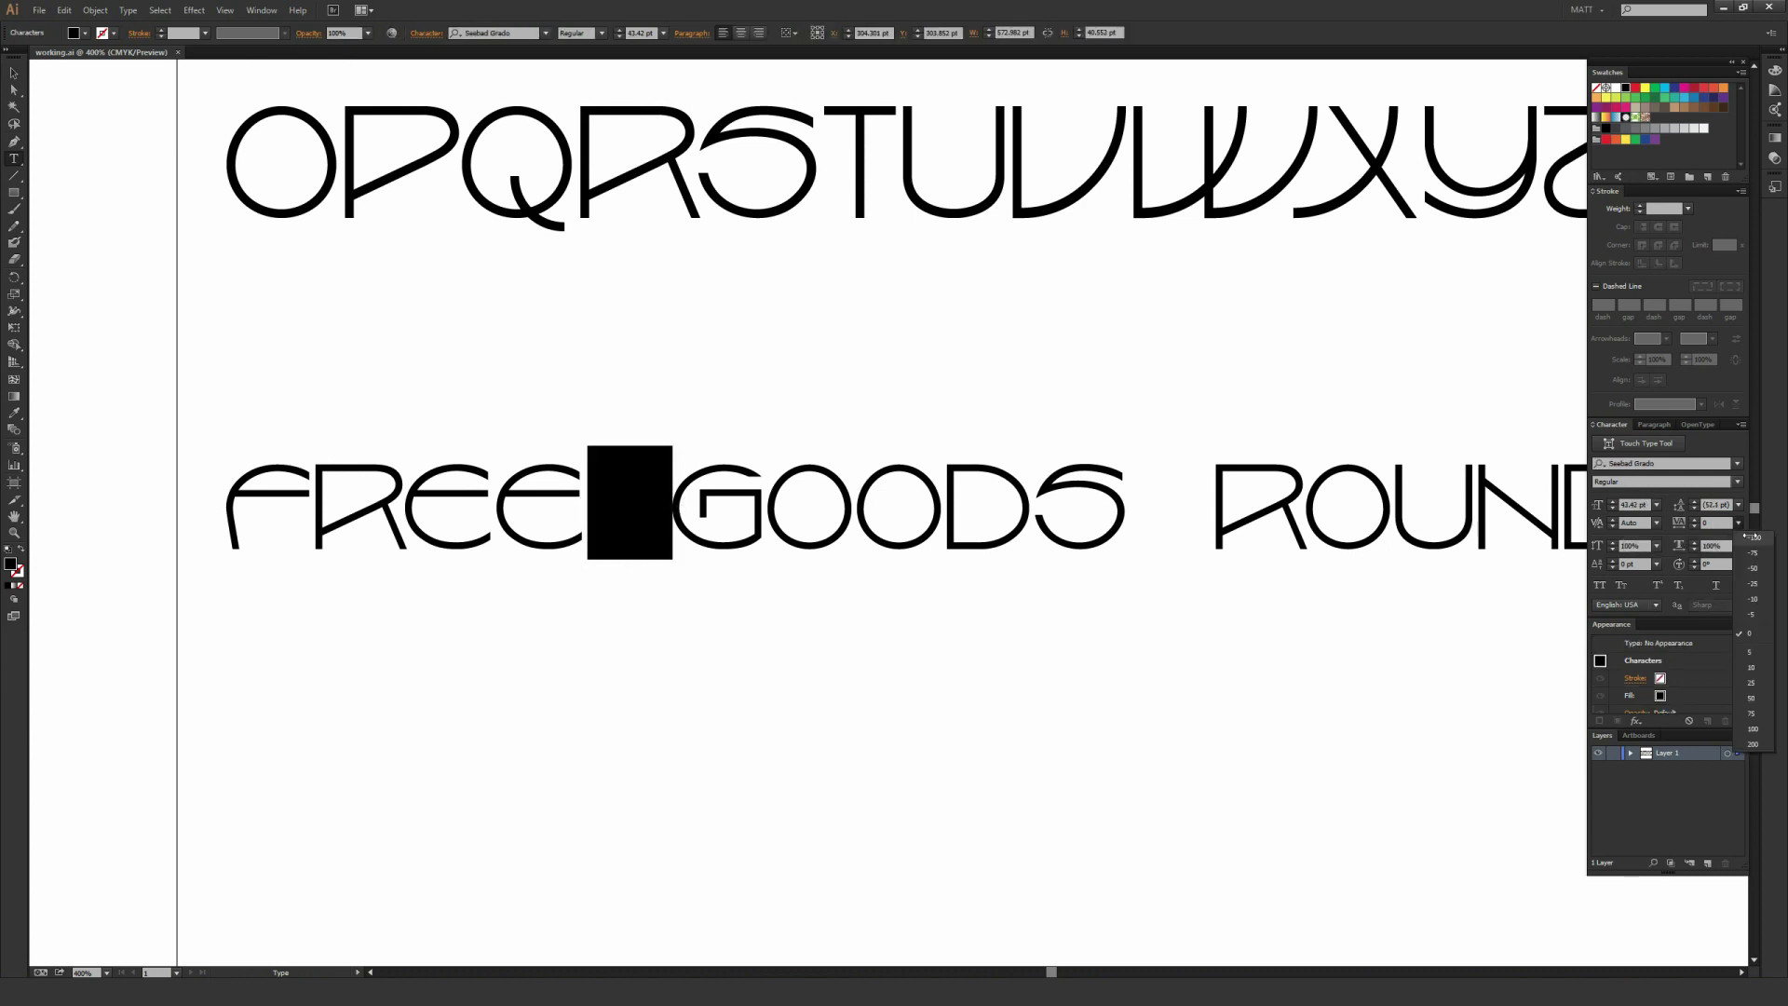
{"action": "key", "text": "Return"}
{"action": "left_click", "coordinate": [12, 79]}
{"action": "left_click", "coordinate": [597, 438]}
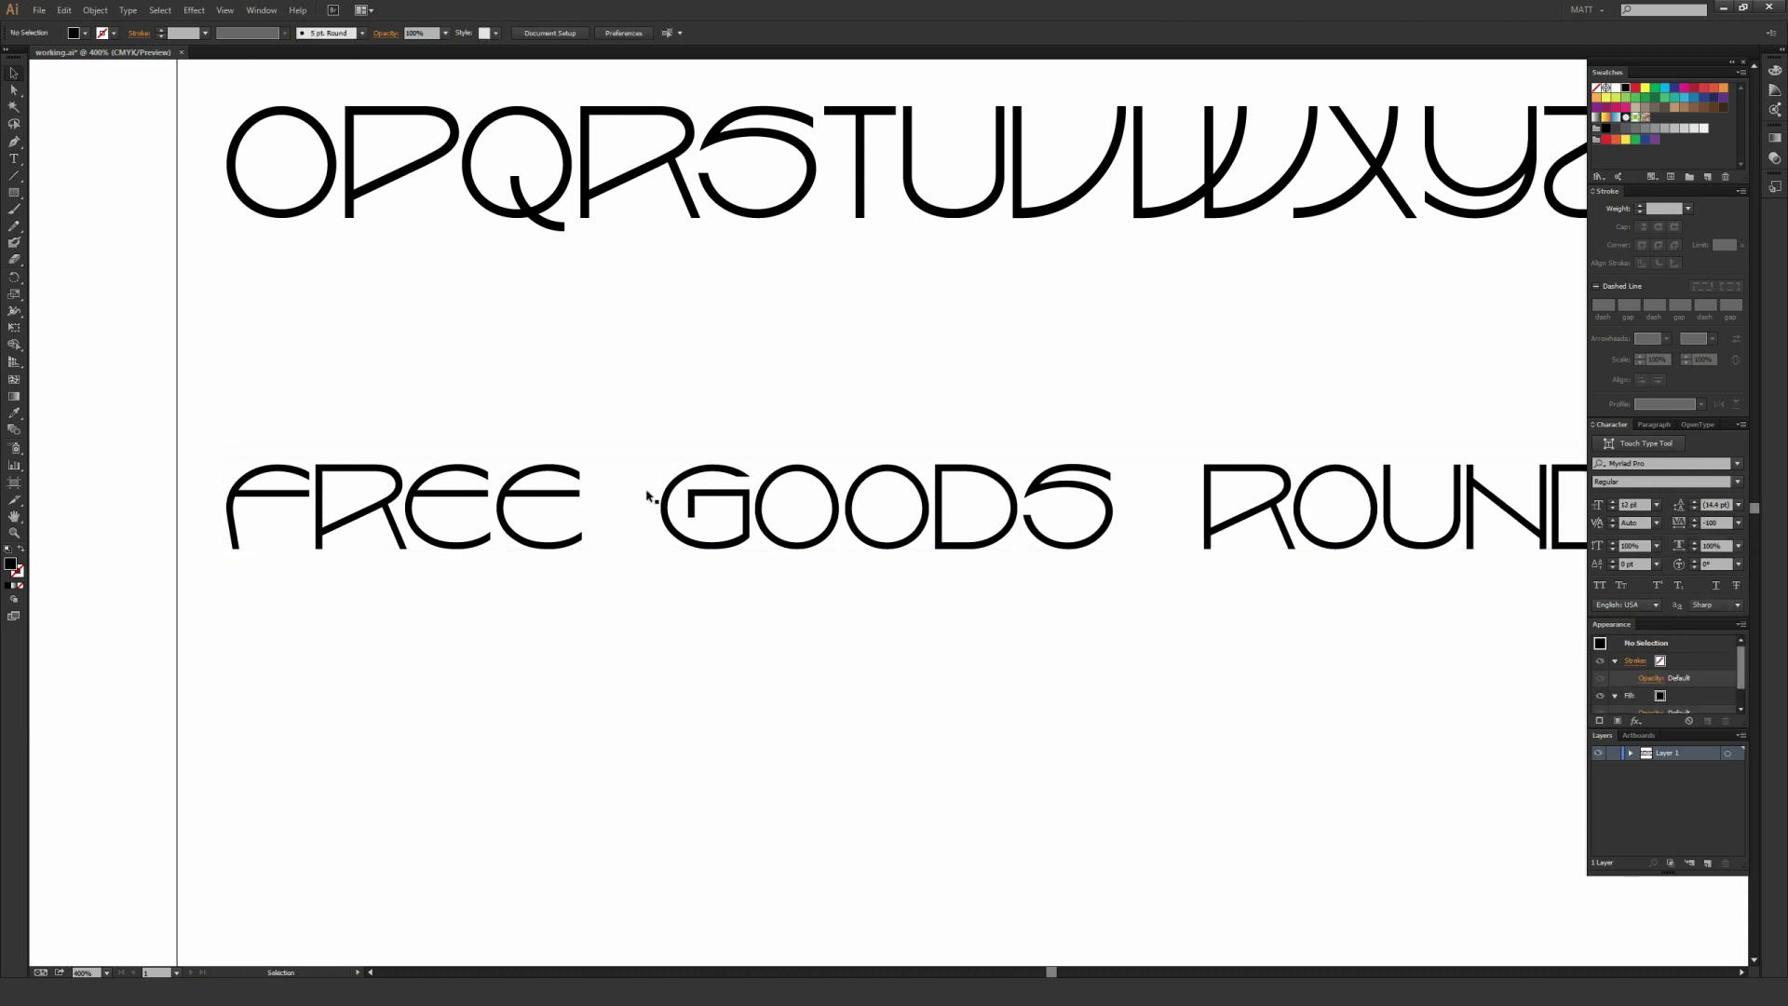
Step: Review the whole FREE GOODS ROUNDUP line together with the alphabet specimen on the artboard
{"action": "left_click_drag", "start_coordinate": [1058, 417], "coordinate": [703, 452]}
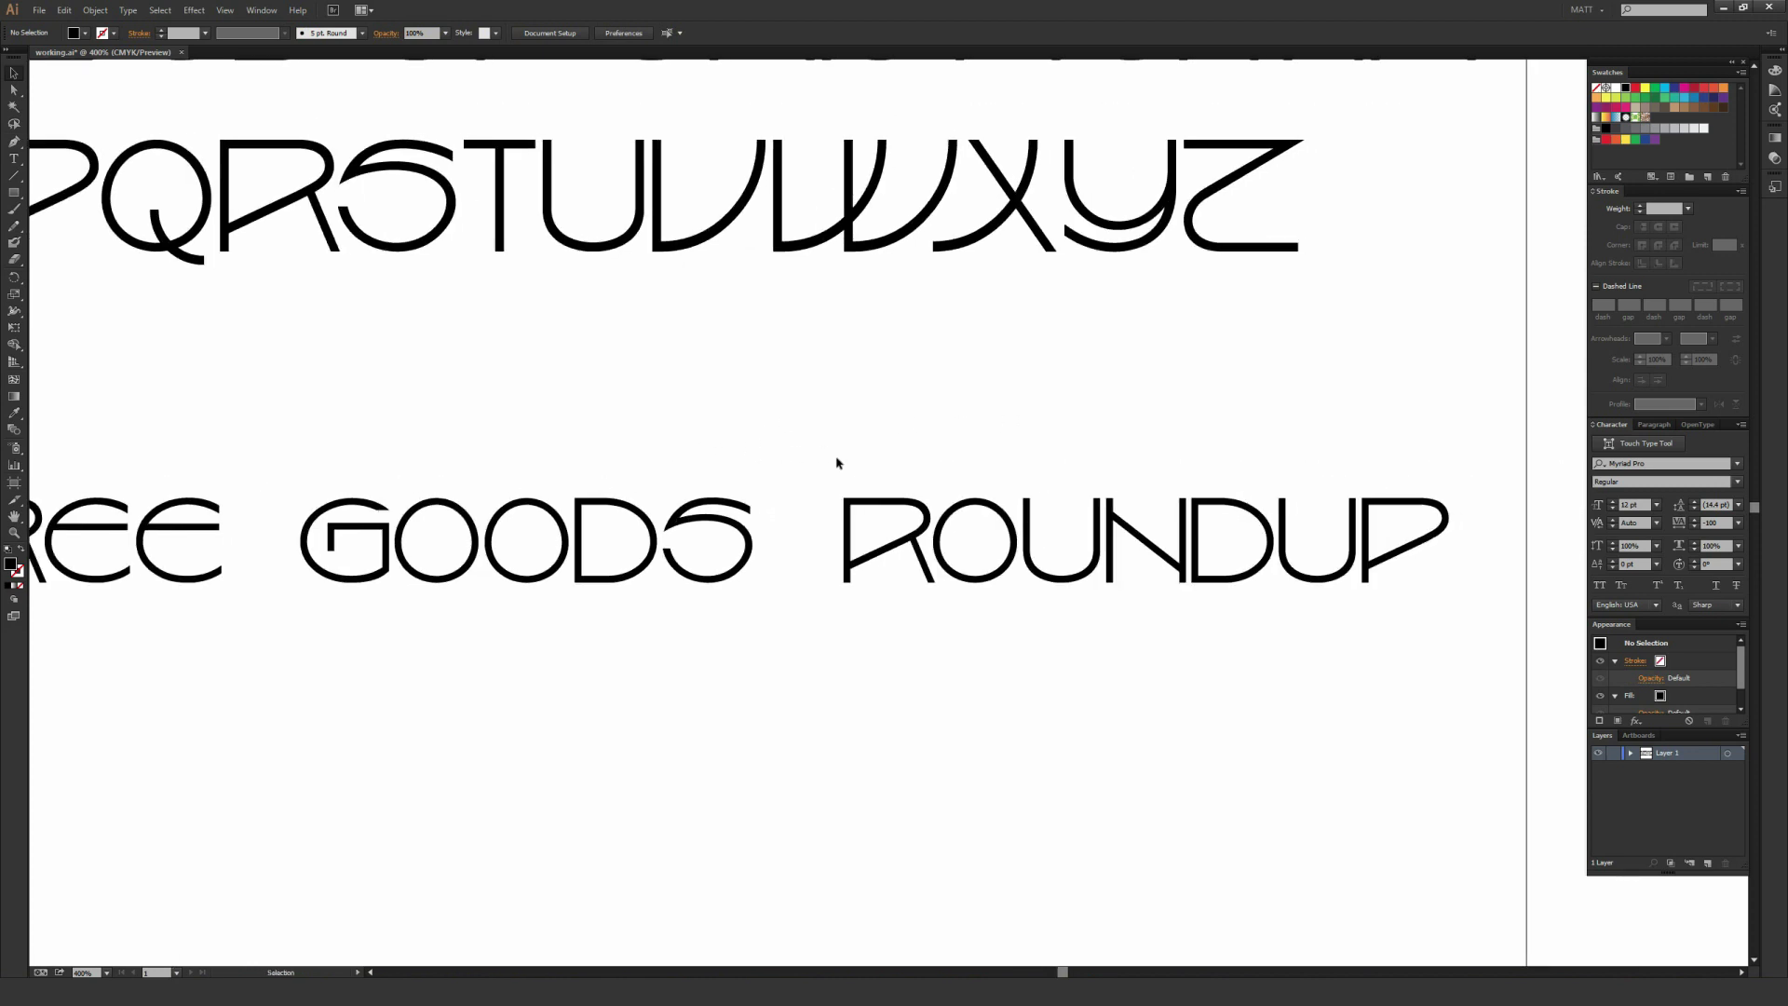
{"action": "key", "text": "ctrl+minus"}
{"action": "key", "text": "ctrl+minus"}
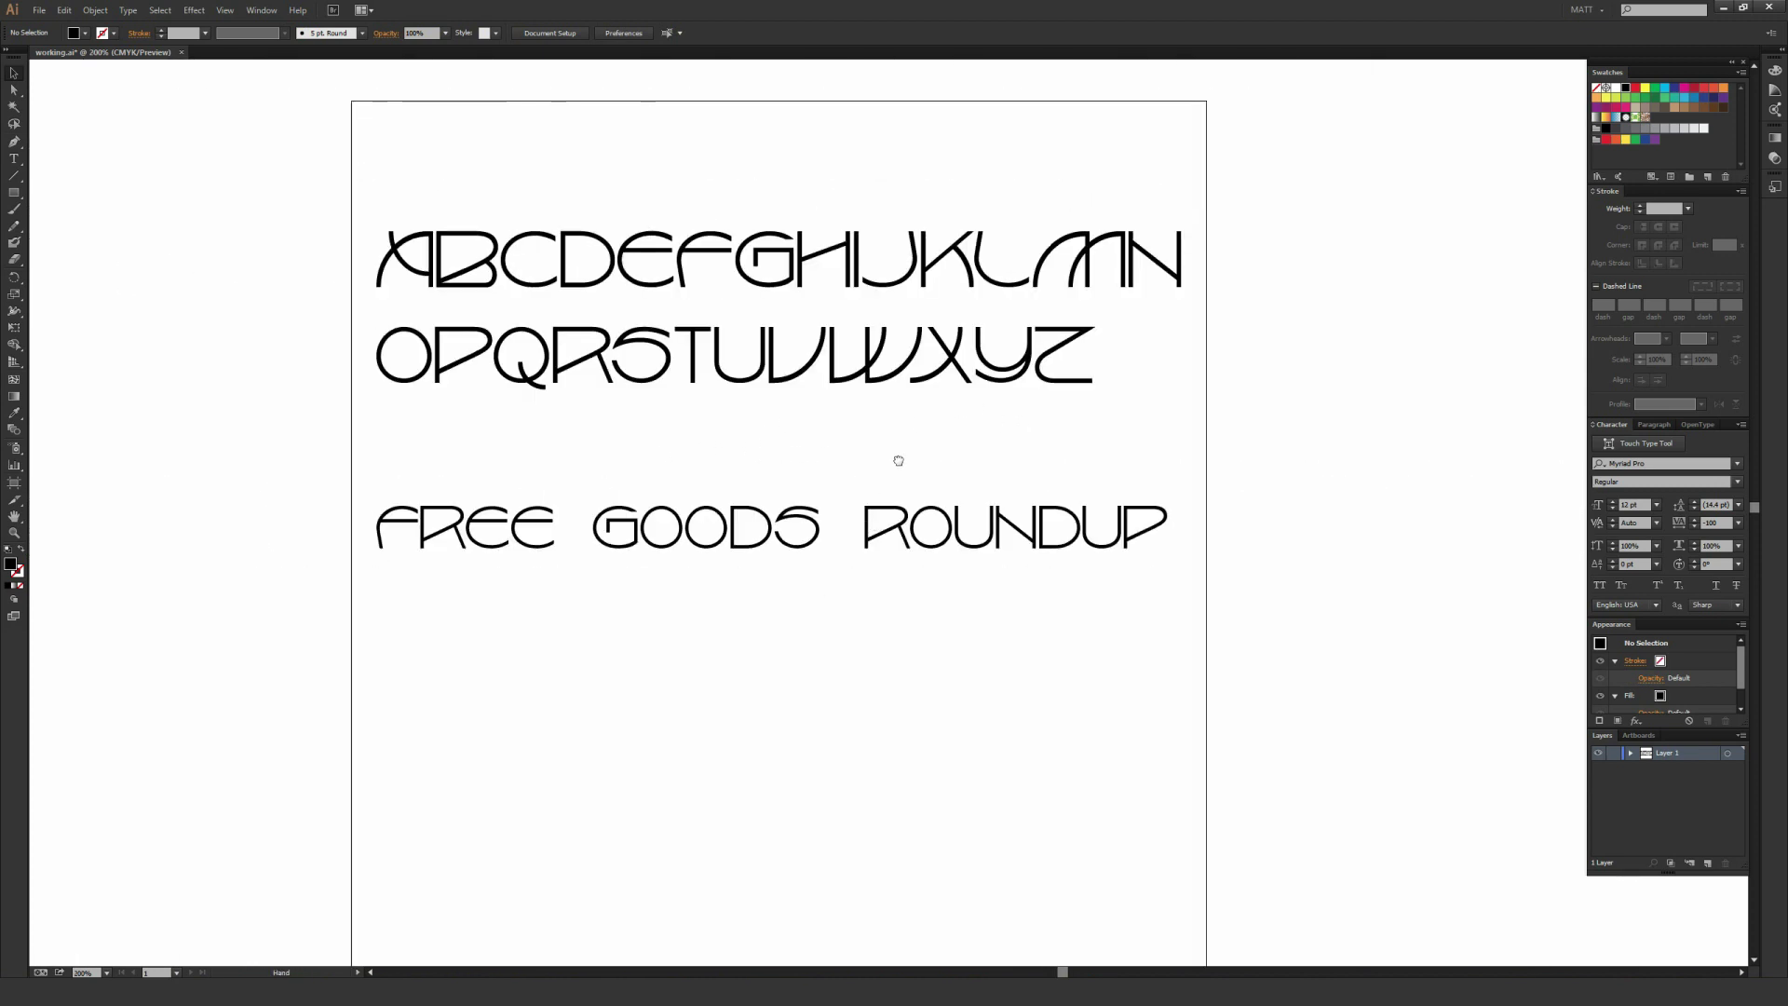
{"action": "left_click_drag", "start_coordinate": [894, 455], "coordinate": [908, 577]}
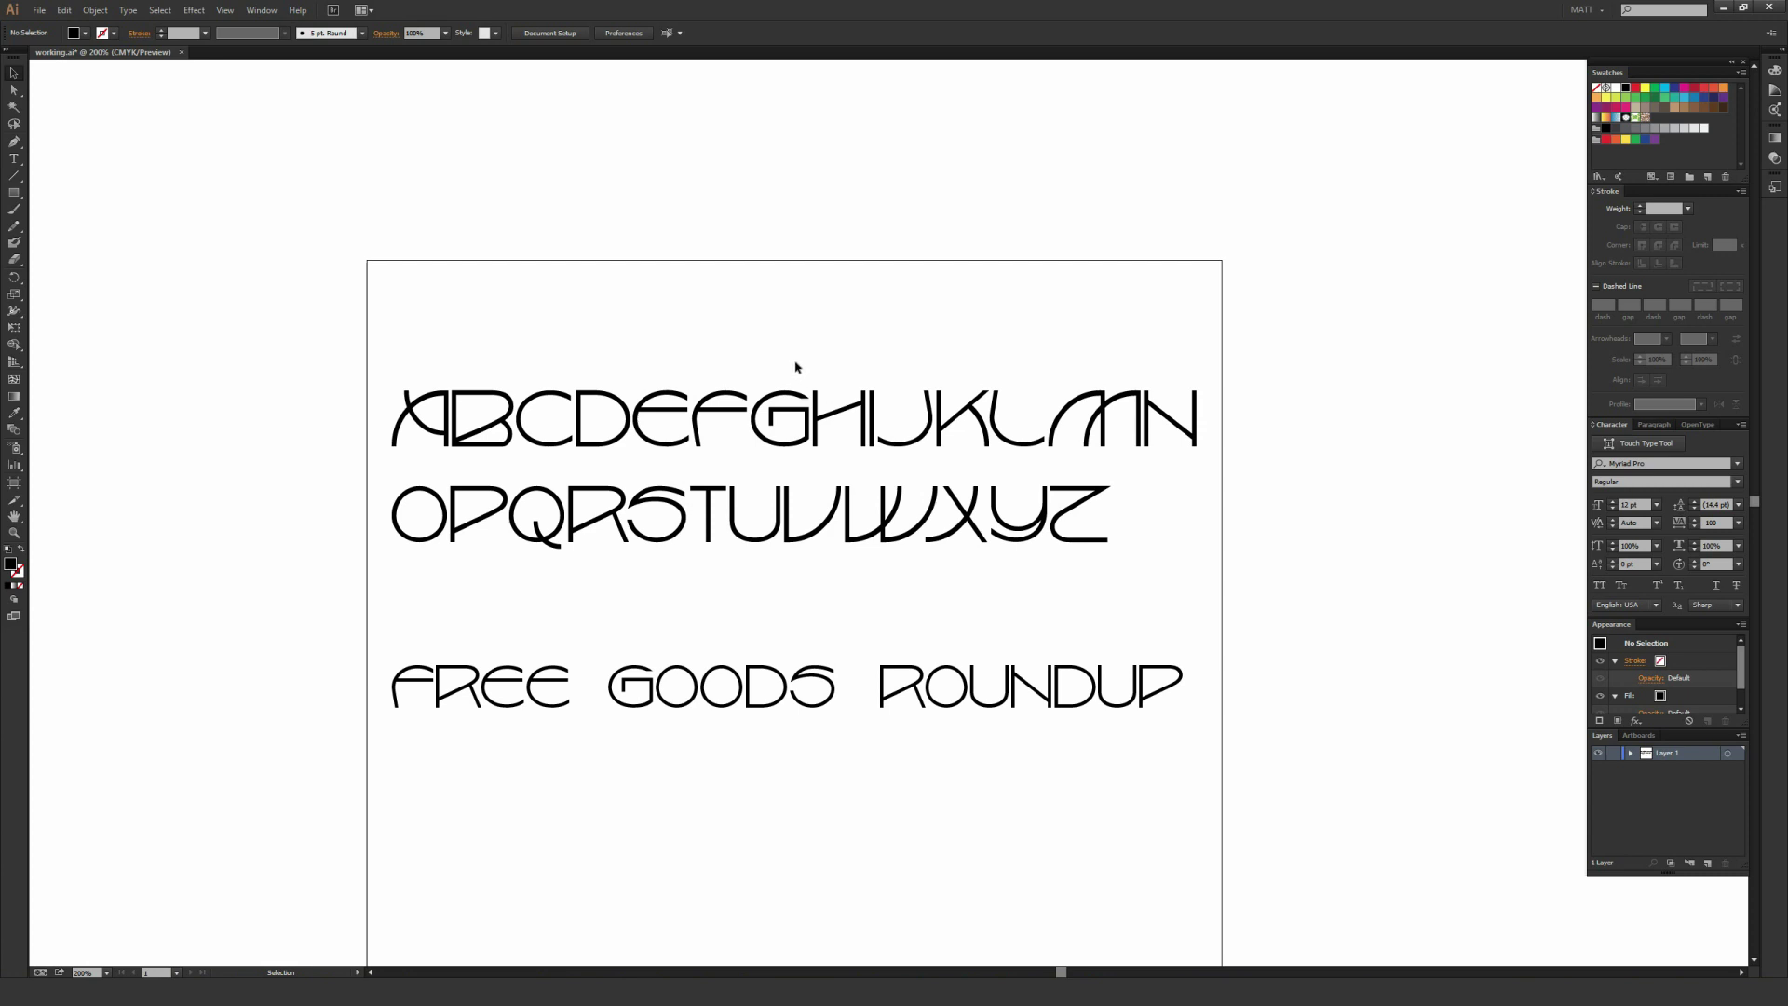
{"action": "left_click_drag", "start_coordinate": [640, 376], "coordinate": [1070, 567]}
{"action": "left_click", "coordinate": [1029, 571]}
{"action": "left_click_drag", "start_coordinate": [1270, 591], "coordinate": [519, 271]}
{"action": "left_click", "coordinate": [568, 264]}
{"action": "left_click_drag", "start_coordinate": [802, 343], "coordinate": [839, 301]}
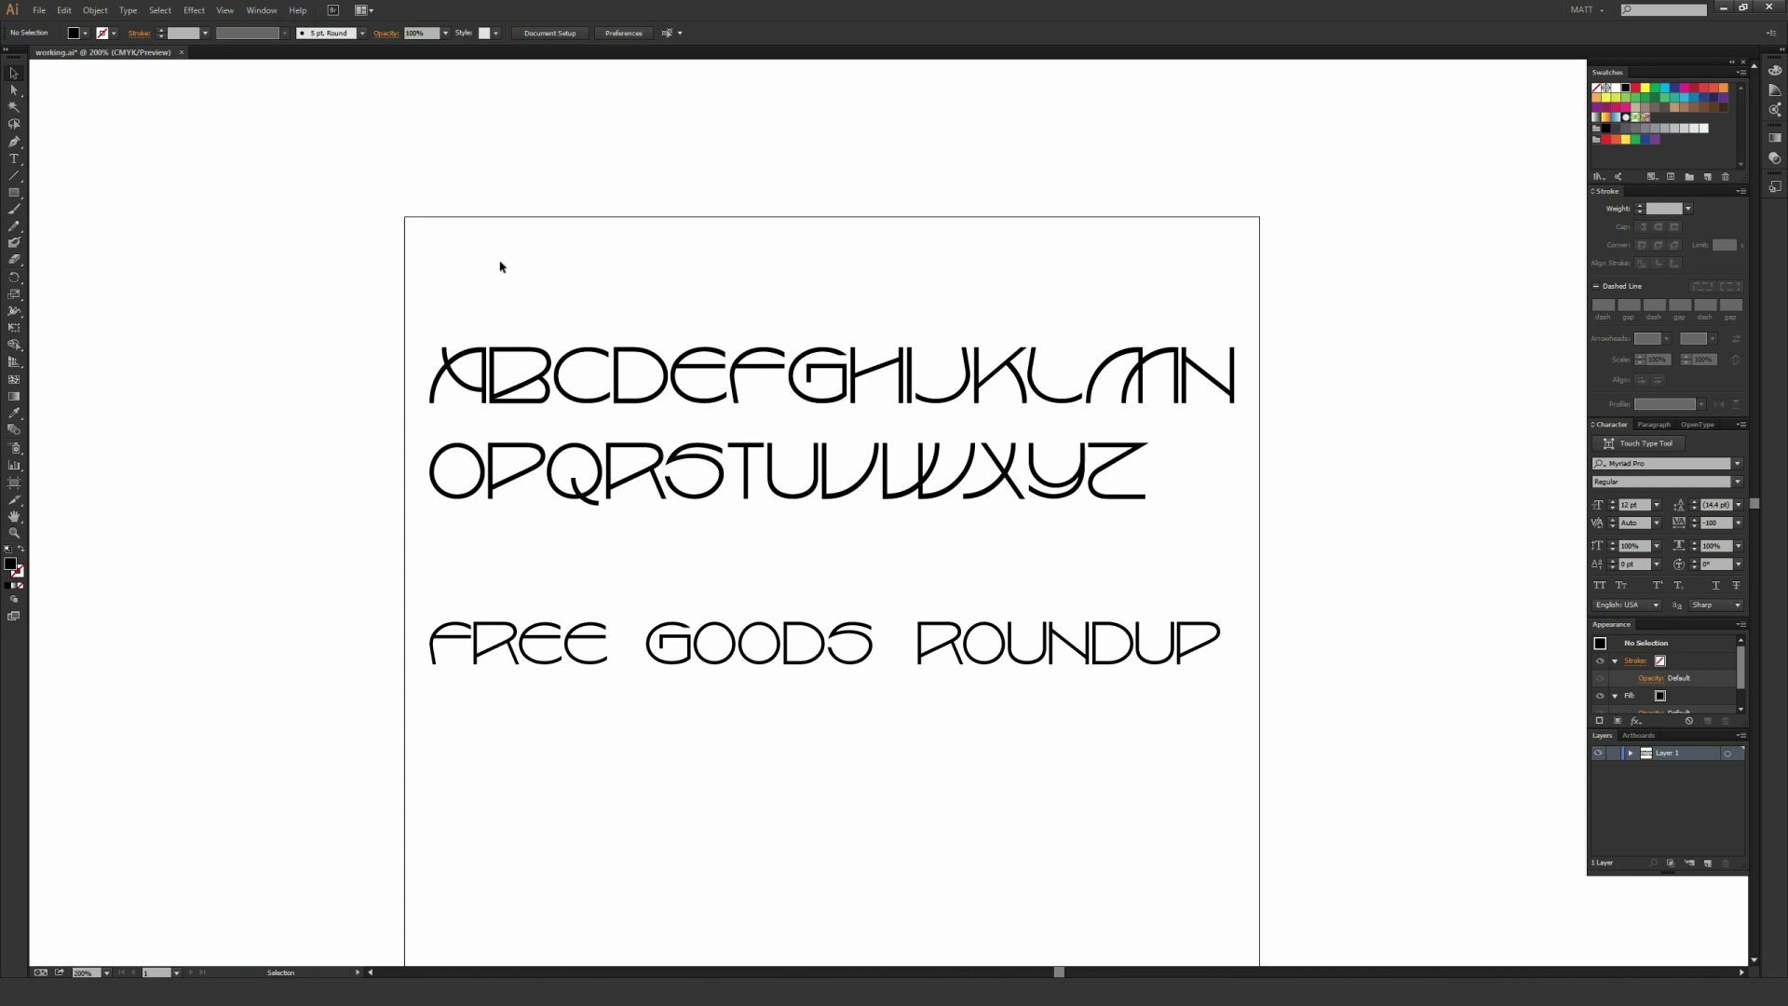
{"action": "left_click_drag", "start_coordinate": [590, 385], "coordinate": [1250, 706]}
{"action": "left_click", "coordinate": [1249, 751]}
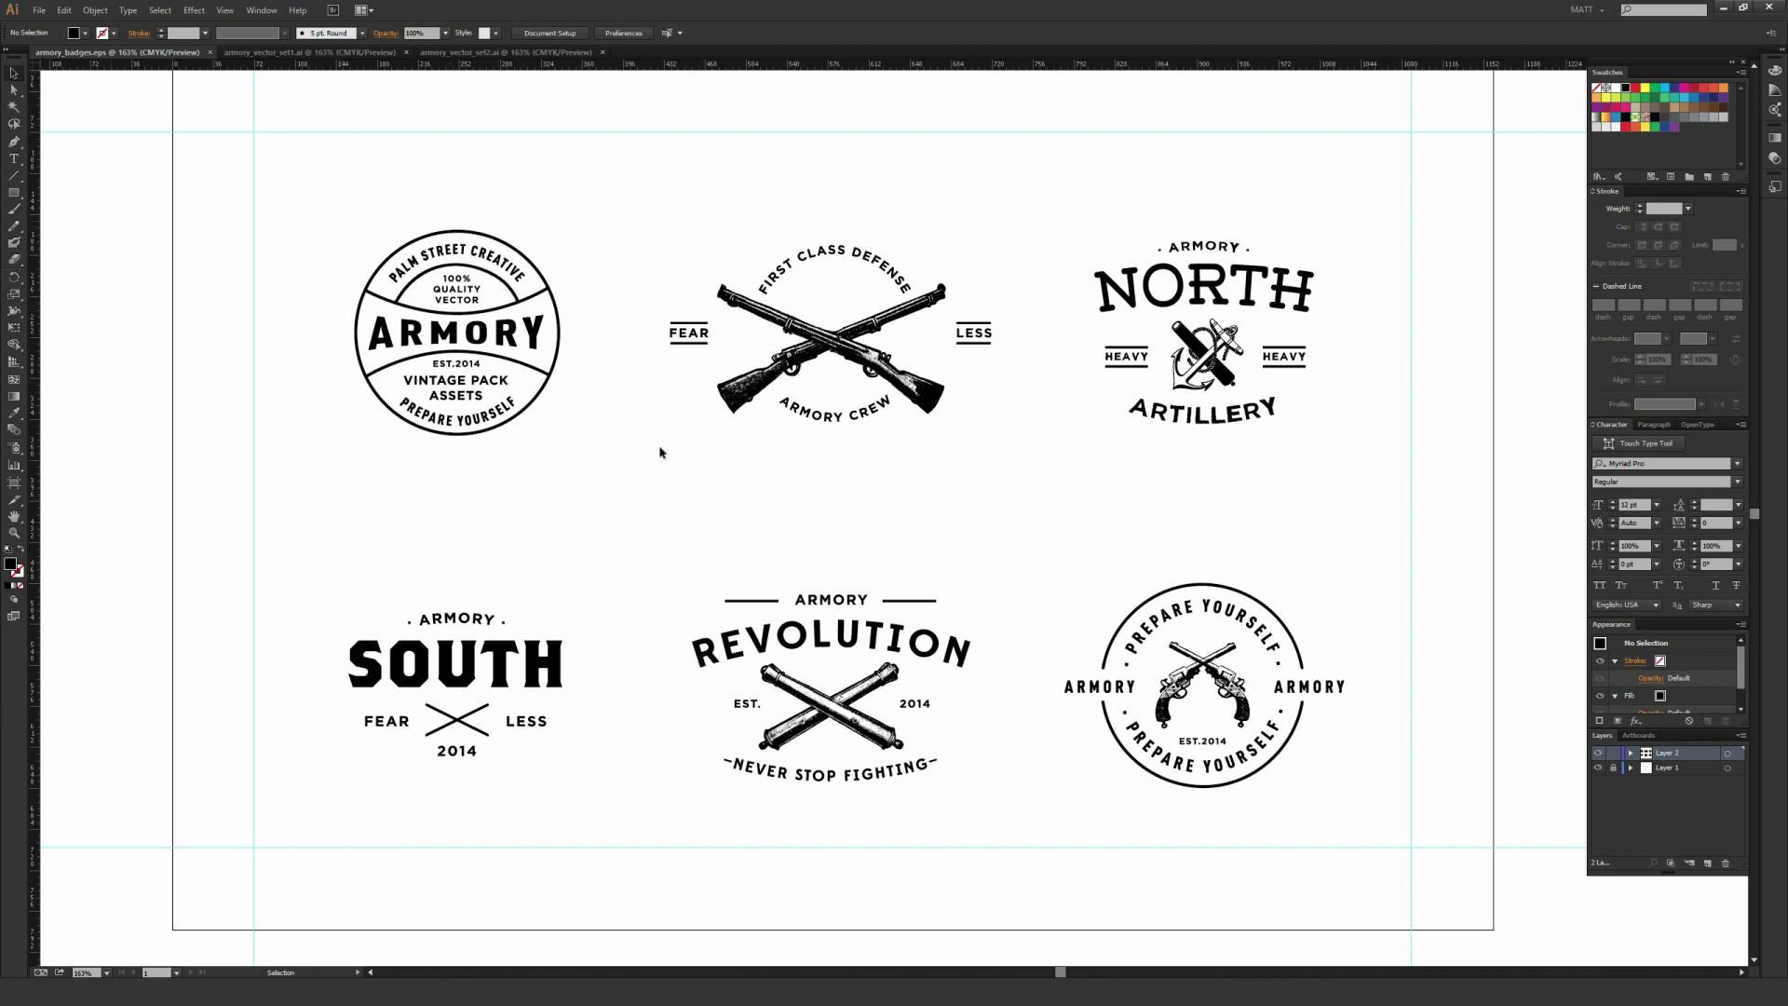
Step: Look through the illustrations in armory_vector_set1.ai and armory_vector_set2.ai, checking the knife drawings in the second set
{"action": "left_click", "coordinate": [293, 54]}
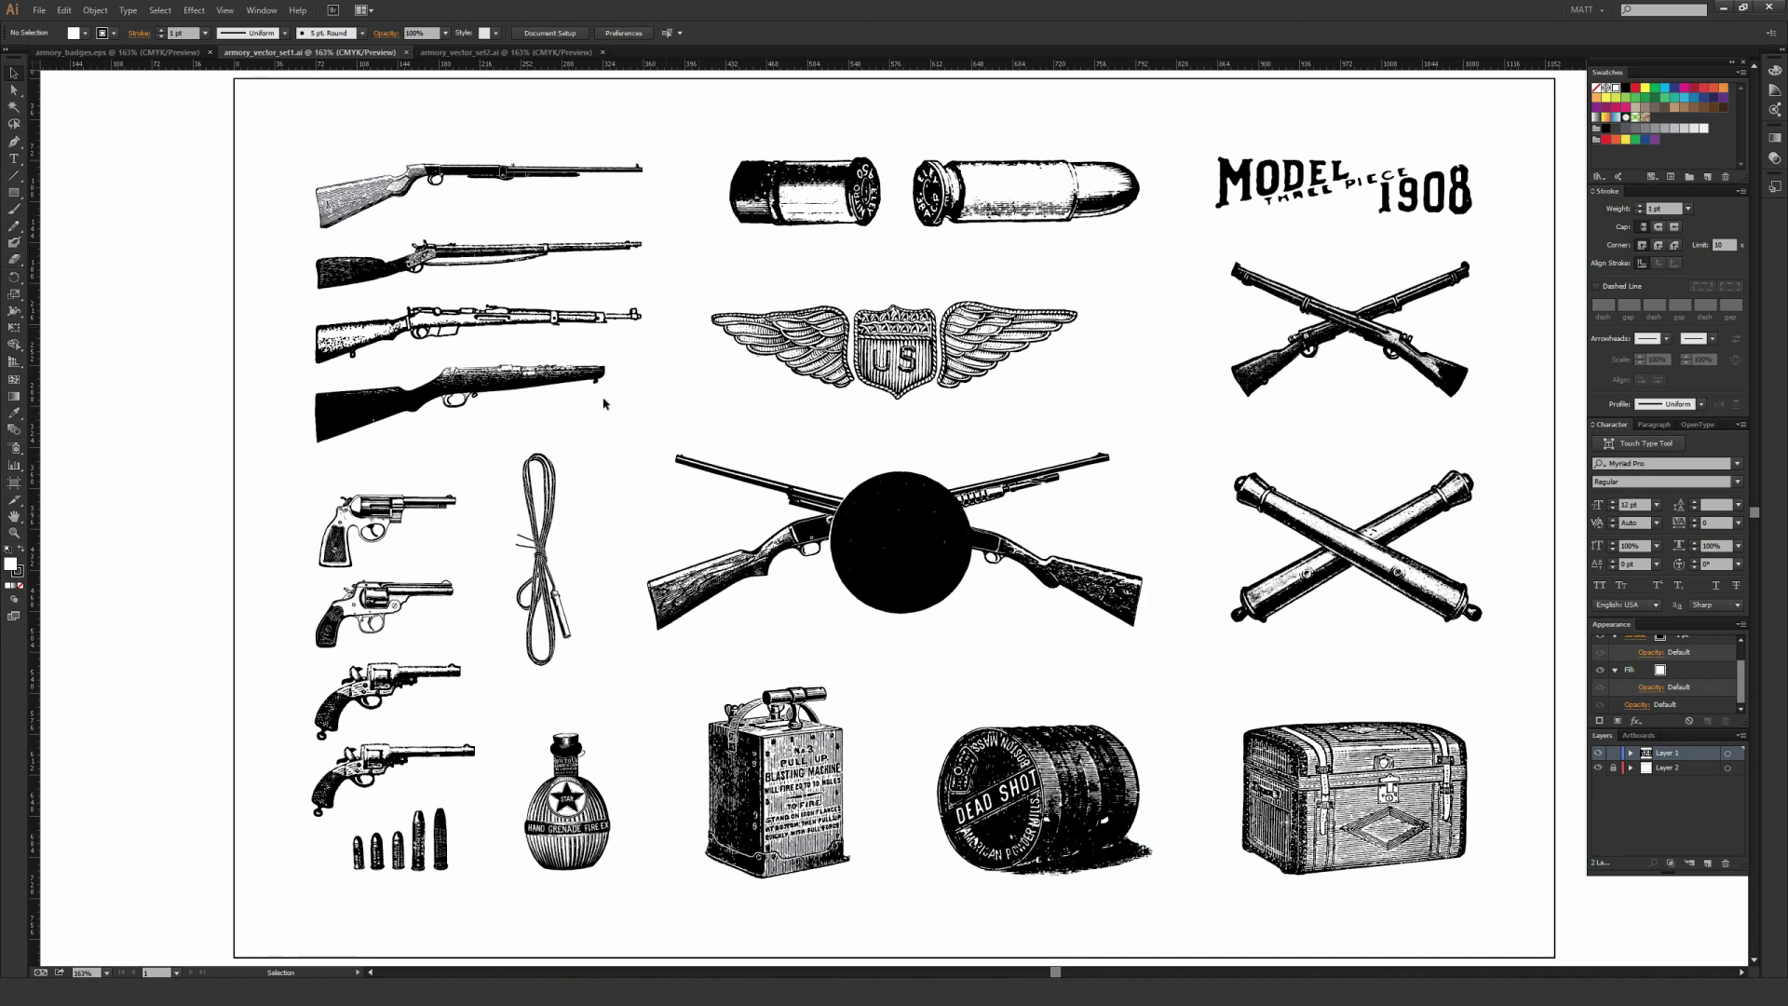
{"action": "left_click", "coordinate": [471, 53]}
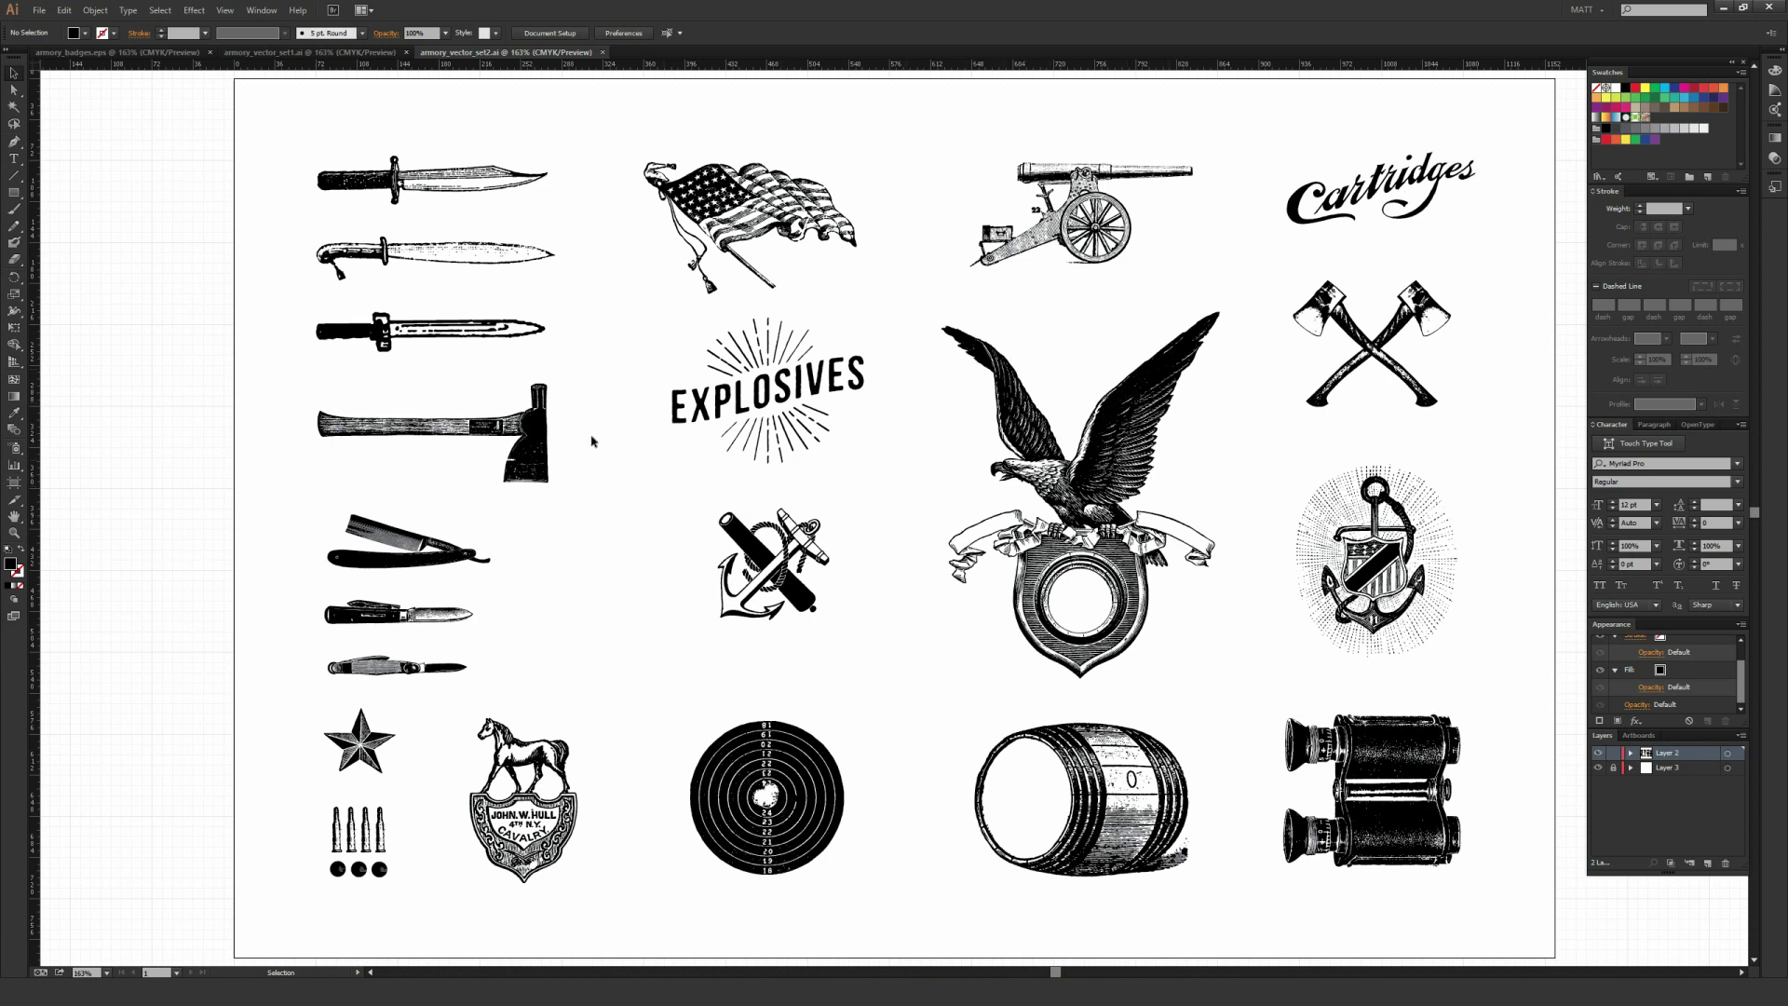
{"action": "left_click_drag", "start_coordinate": [271, 131], "coordinate": [575, 346]}
{"action": "left_click_drag", "start_coordinate": [299, 308], "coordinate": [543, 360]}
{"action": "left_click", "coordinate": [297, 294]}
{"action": "left_click_drag", "start_coordinate": [297, 291], "coordinate": [478, 363]}
{"action": "left_click_drag", "start_coordinate": [273, 227], "coordinate": [448, 276]}
{"action": "left_click", "coordinate": [435, 177]}
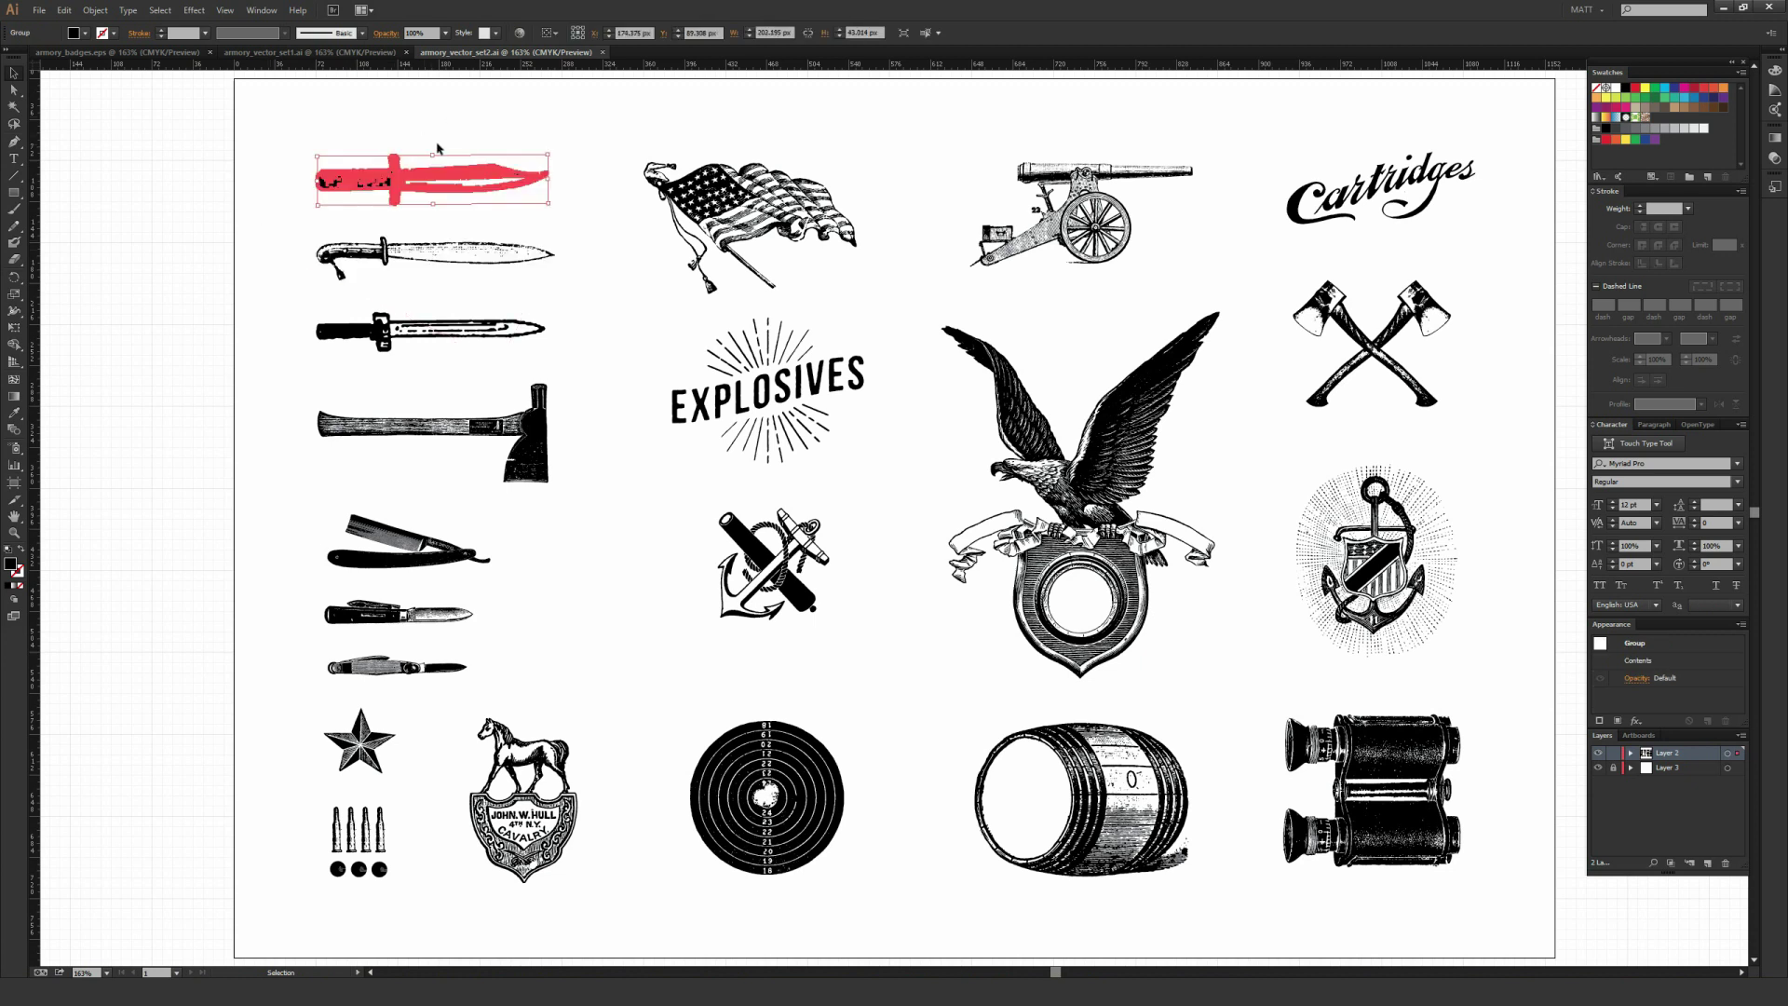
{"action": "left_click", "coordinate": [438, 147]}
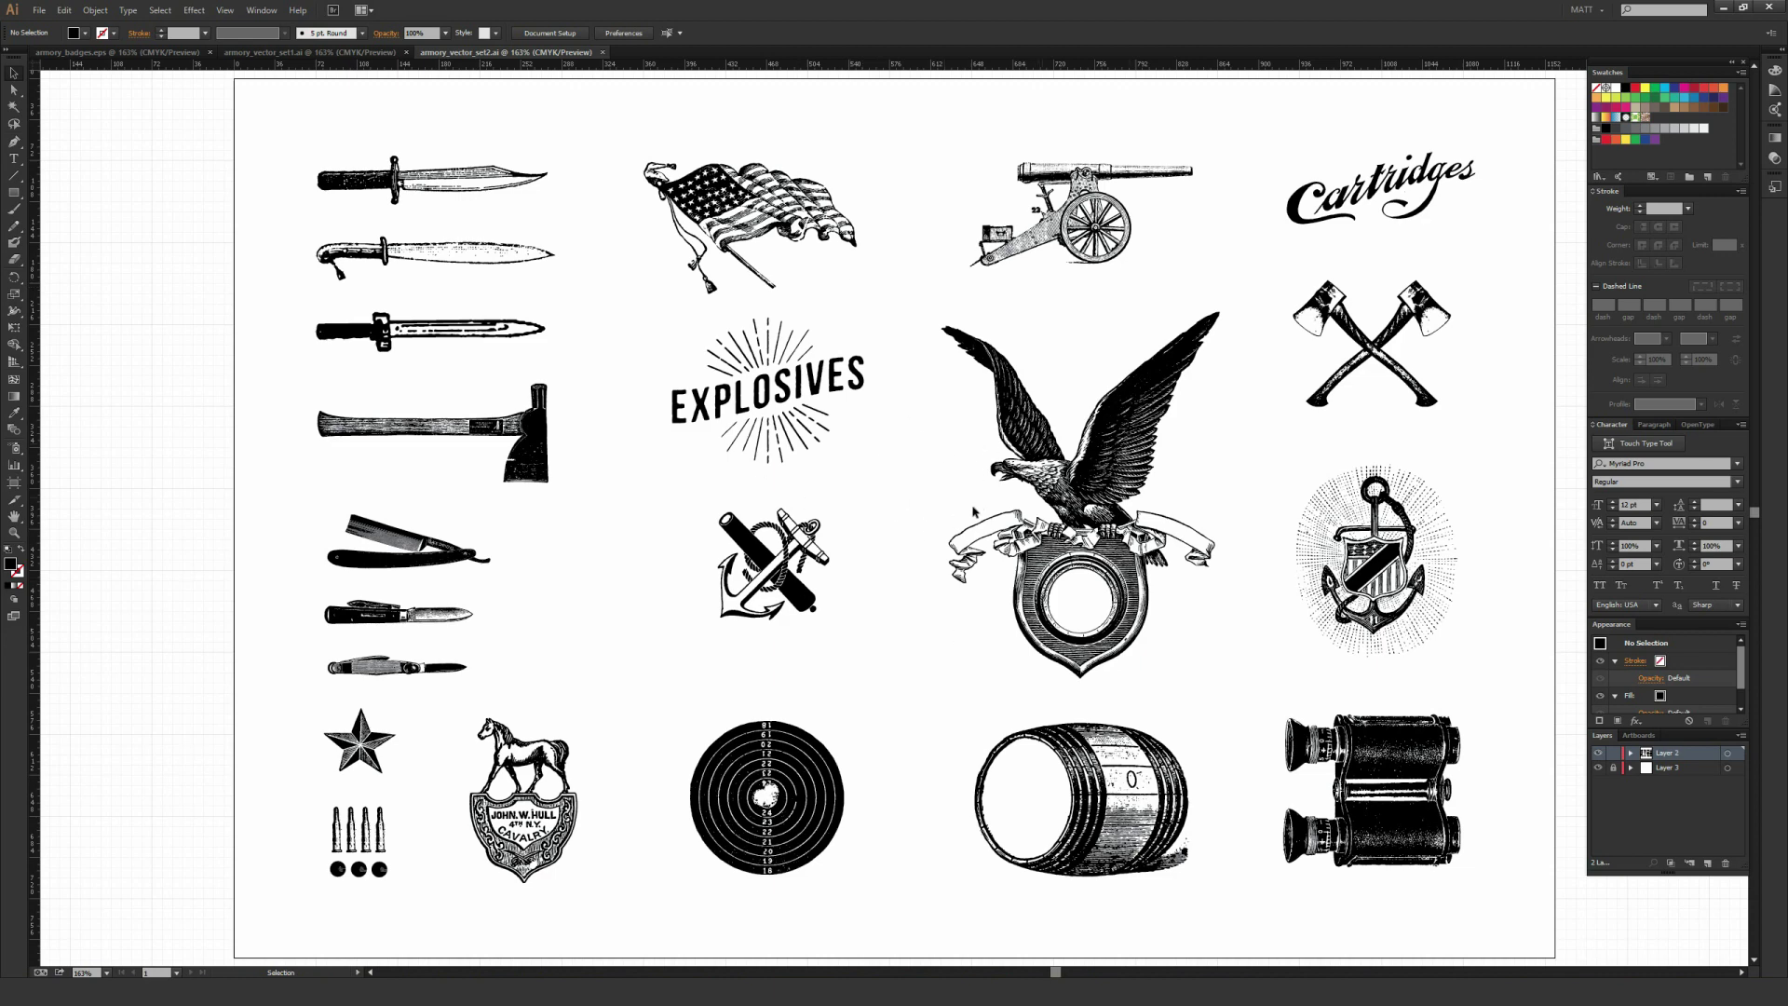
Step: Ungroup the EXPLOSIVES starburst artwork twice and shift it slightly right and down
{"action": "scroll", "coordinate": [969, 503], "scroll_direction": "up", "scroll_amount": 3}
{"action": "left_click_drag", "start_coordinate": [783, 298], "coordinate": [1010, 682]}
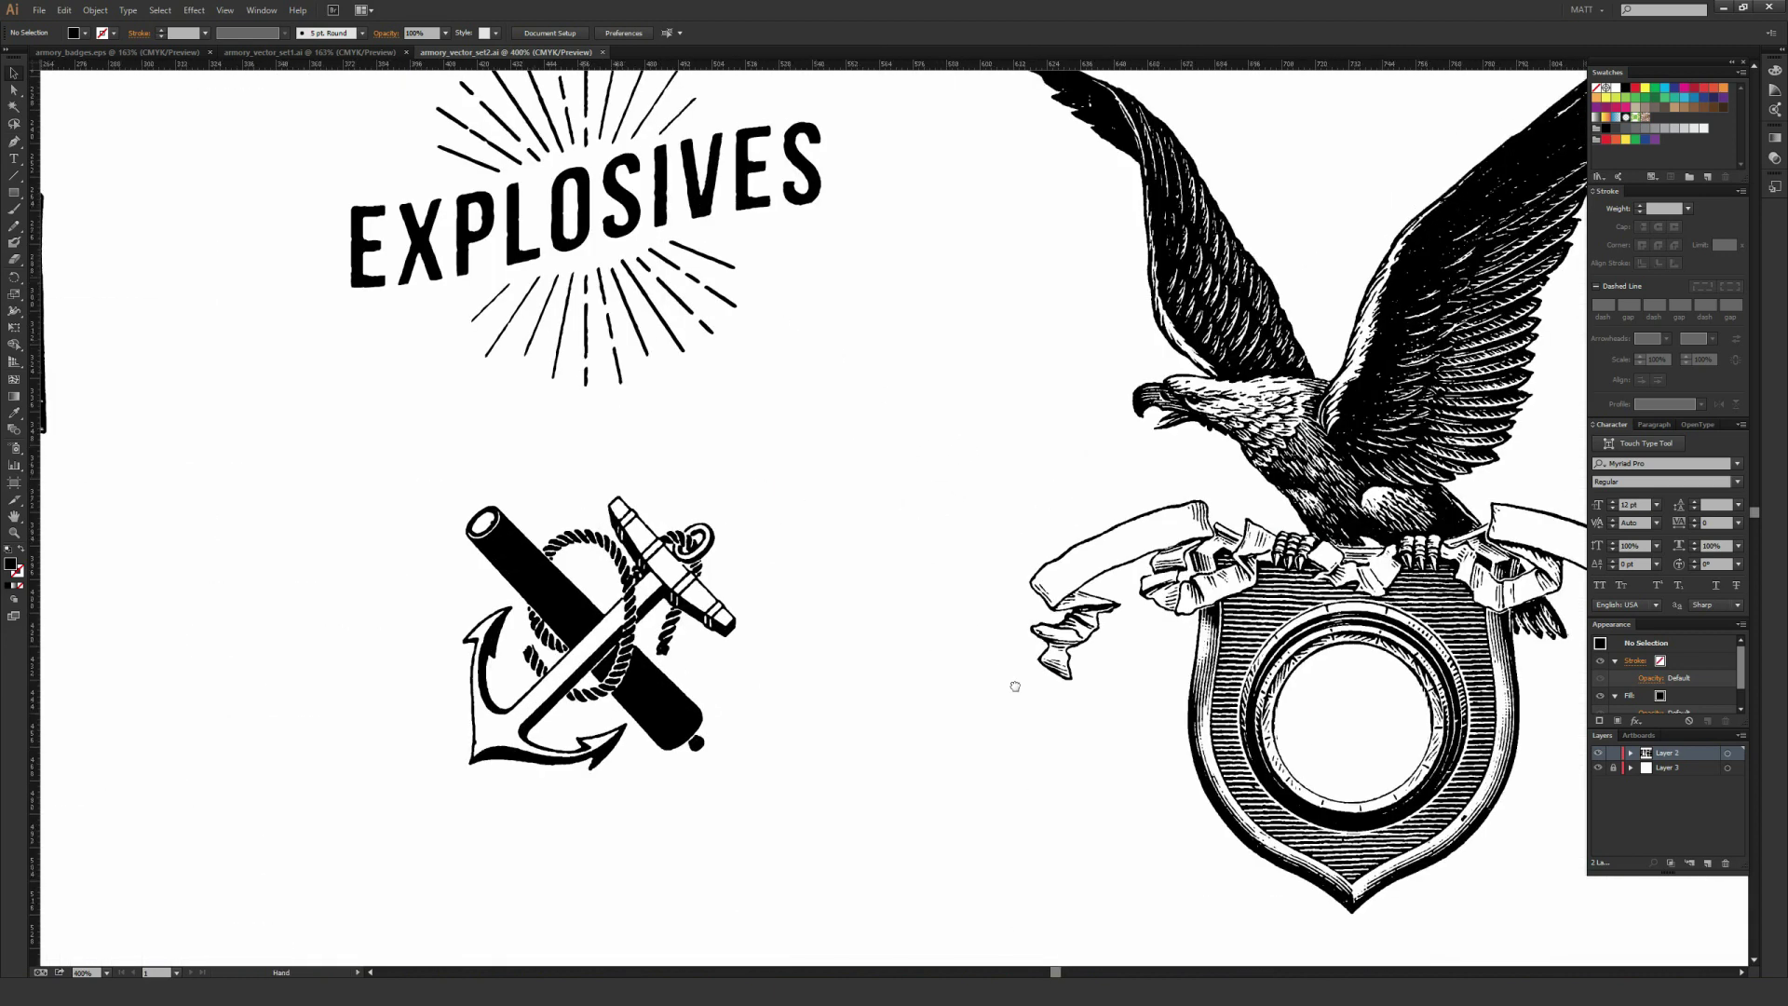
{"action": "left_click", "coordinate": [852, 576]}
{"action": "right_click", "coordinate": [852, 577]}
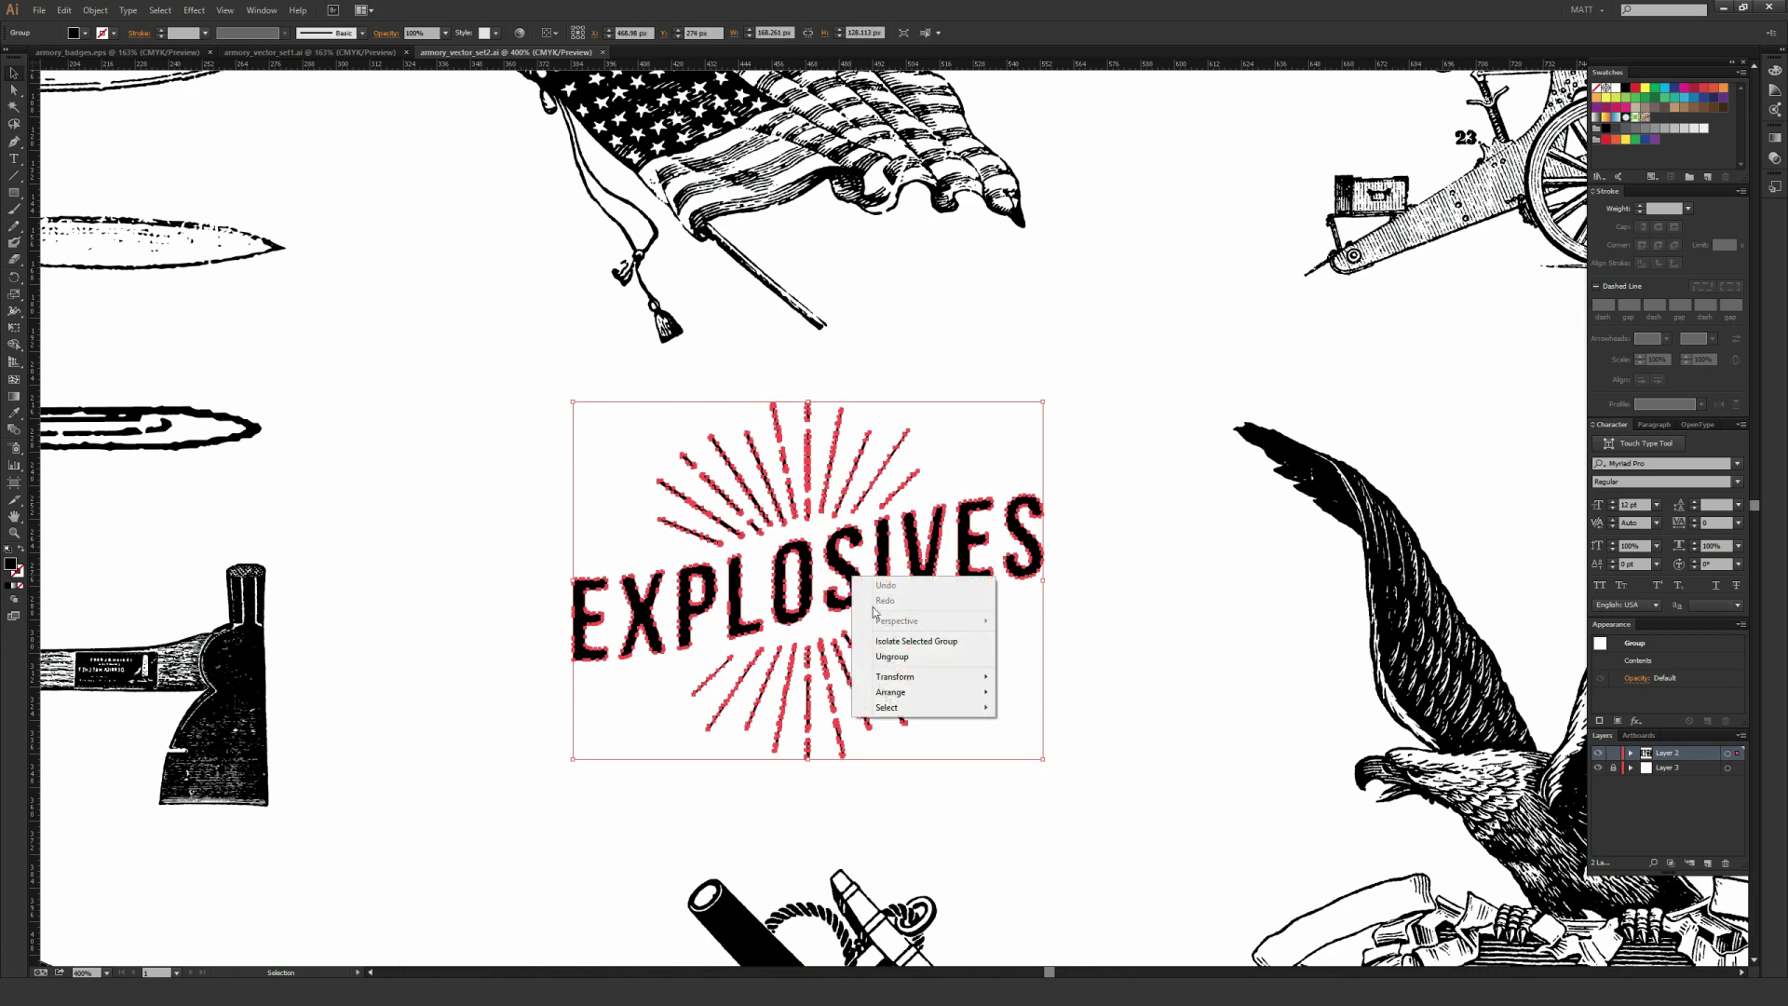
{"action": "left_click", "coordinate": [901, 657]}
{"action": "left_click_drag", "start_coordinate": [588, 629], "coordinate": [703, 654]}
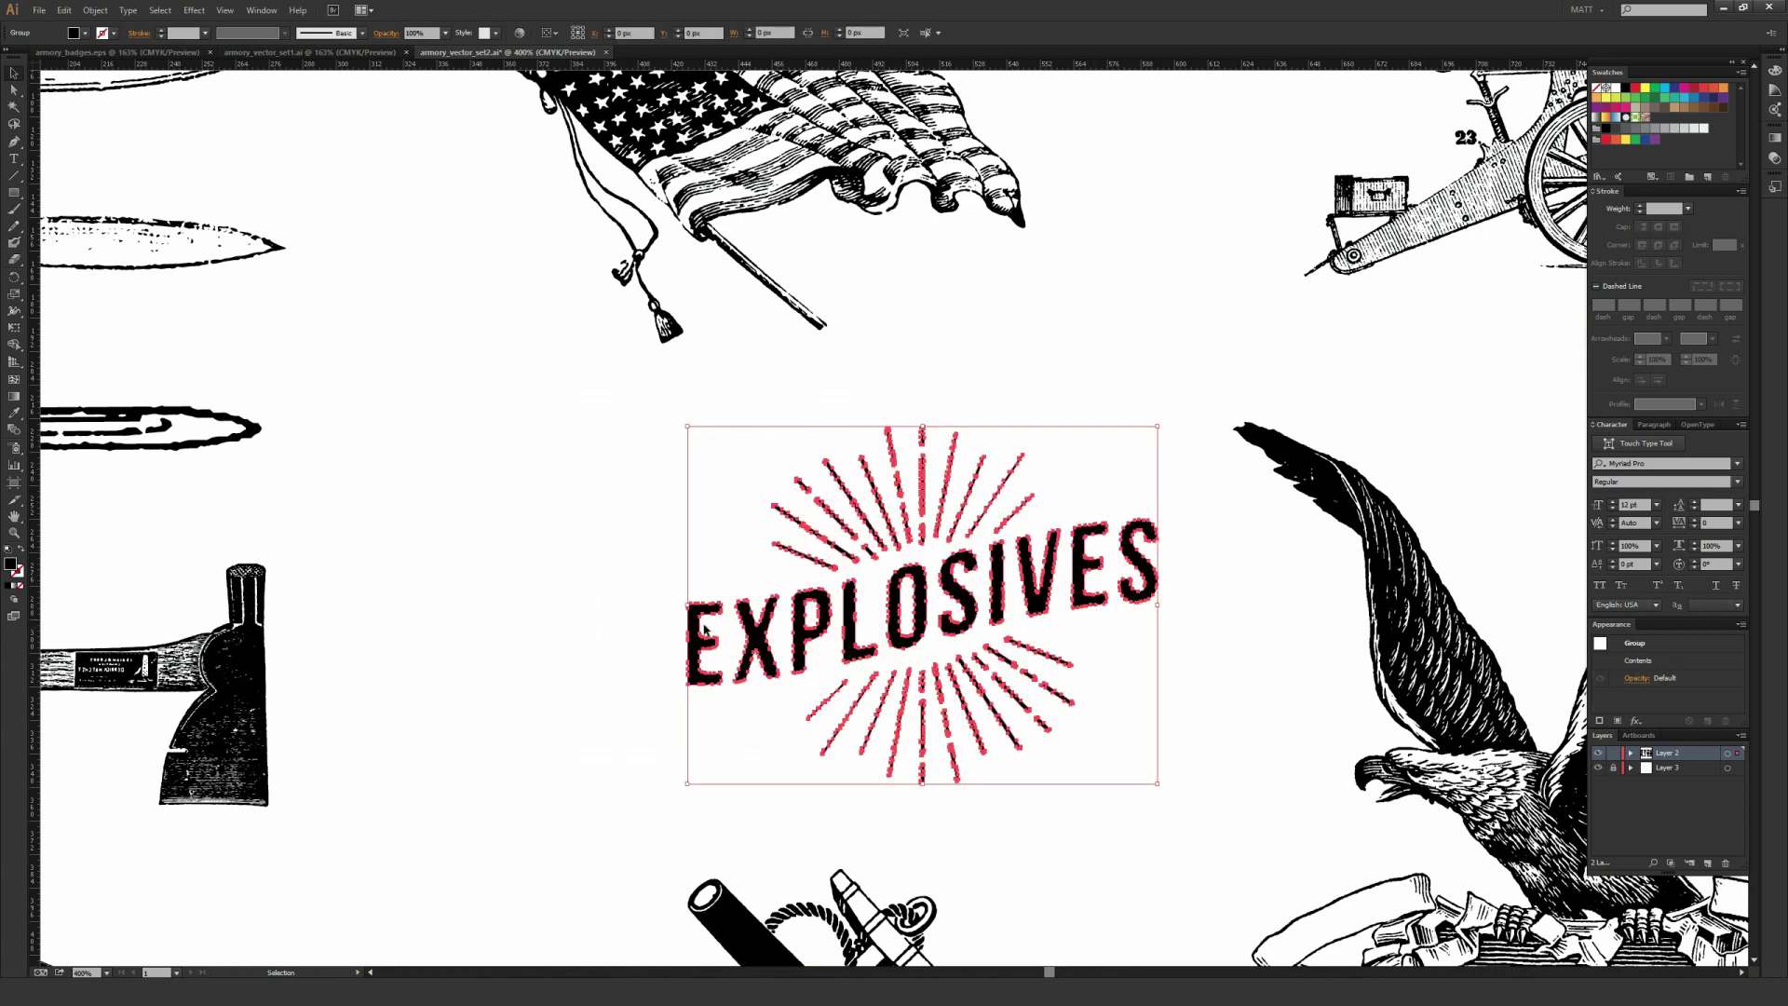
{"action": "right_click", "coordinate": [743, 631]}
{"action": "left_click", "coordinate": [793, 713]}
Step: Delete the EXPLOSIVES lettering from the starburst artwork, keeping only its rays
{"action": "left_click_drag", "start_coordinate": [620, 609], "coordinate": [1172, 568]}
{"action": "key", "text": "Delete"}
{"action": "key", "text": "Delete"}
{"action": "key", "text": "Delete"}
{"action": "key", "text": "Delete"}
Step: Move all the starburst rays together slightly to the left and deselect them
{"action": "left_click_drag", "start_coordinate": [698, 399], "coordinate": [1157, 785]}
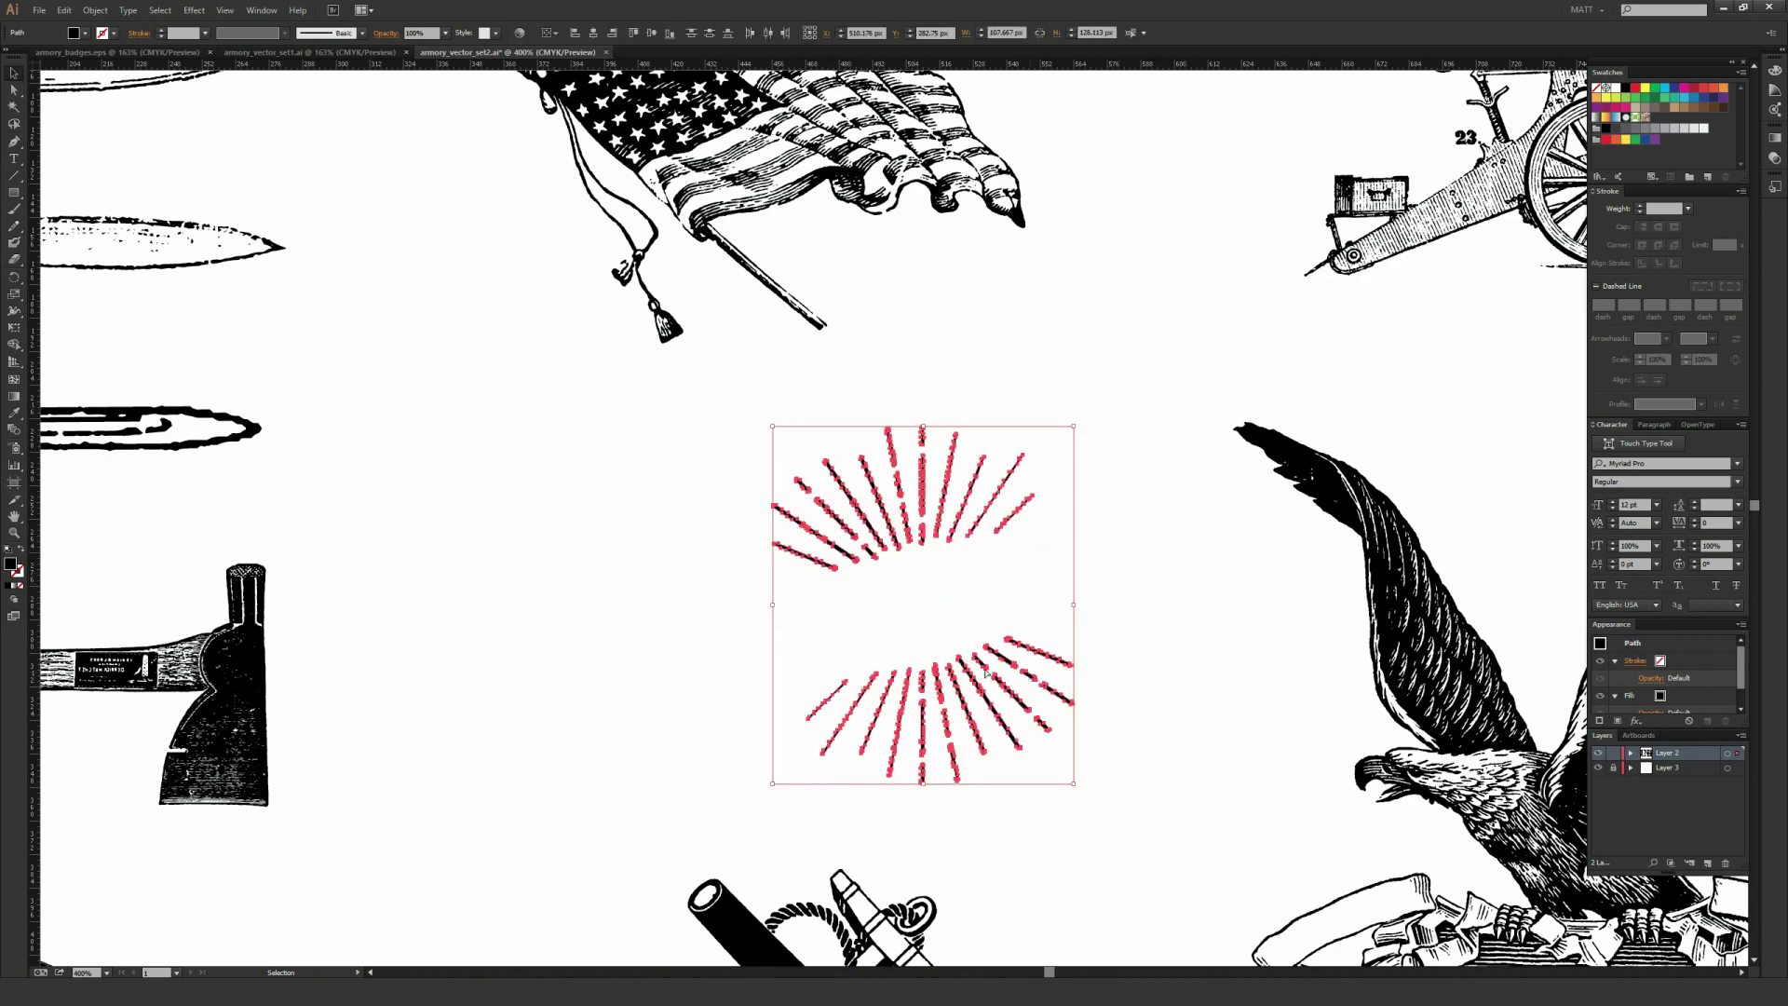
{"action": "left_click_drag", "start_coordinate": [1001, 657], "coordinate": [920, 651]}
{"action": "left_click", "coordinate": [1037, 610]}
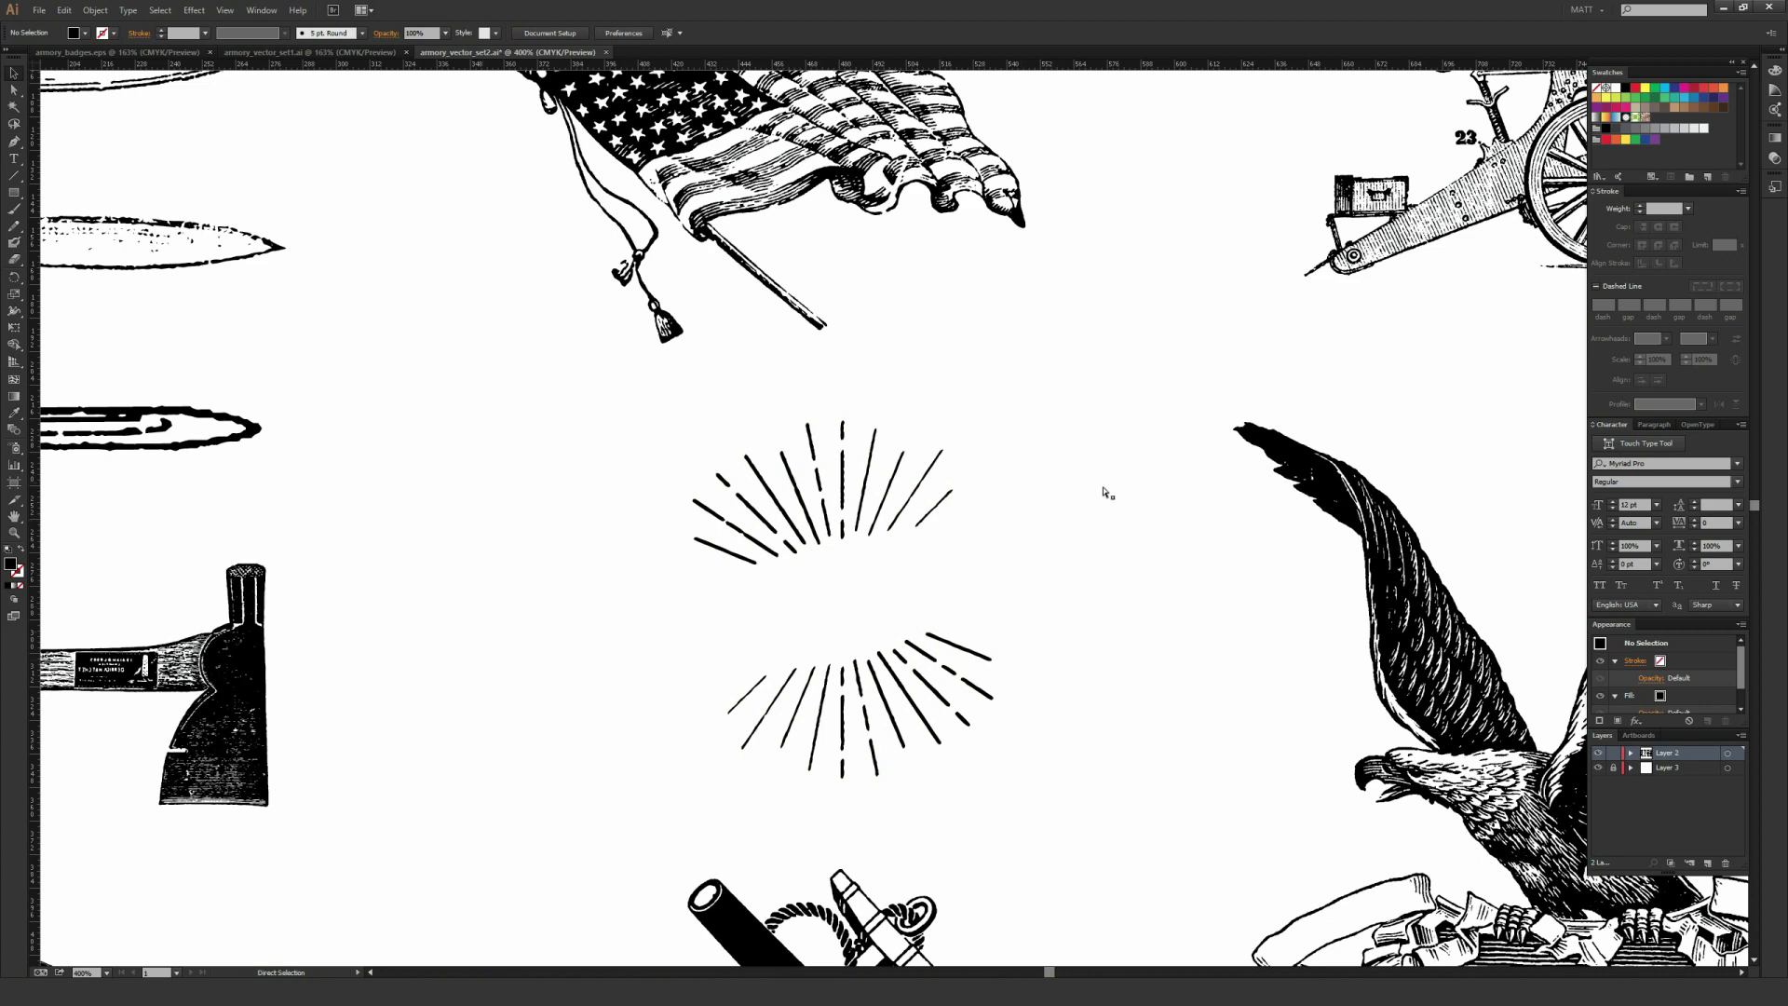
Step: Switch to armory_vector_set1.ai and examine the MODEL 1908 lettering and the detail of the trunk illustration
{"action": "key", "text": "ctrl+0"}
{"action": "key", "text": "ctrl+Tab"}
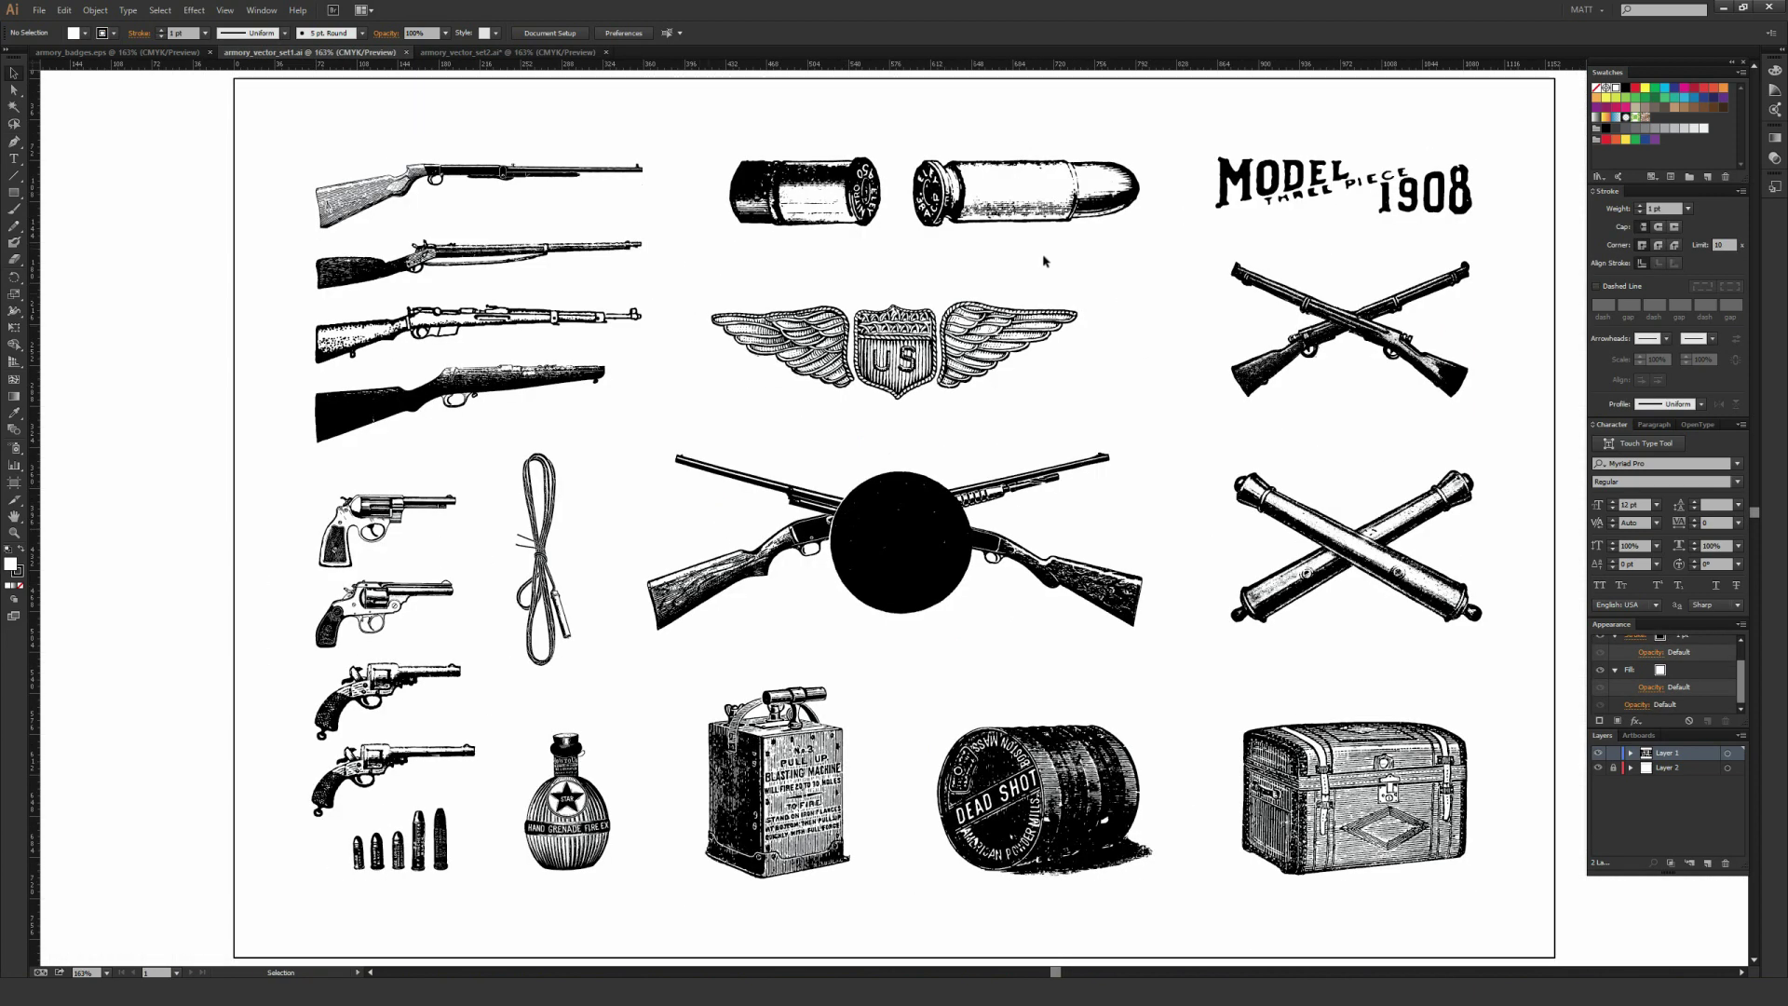
{"action": "left_click", "coordinate": [1257, 187]}
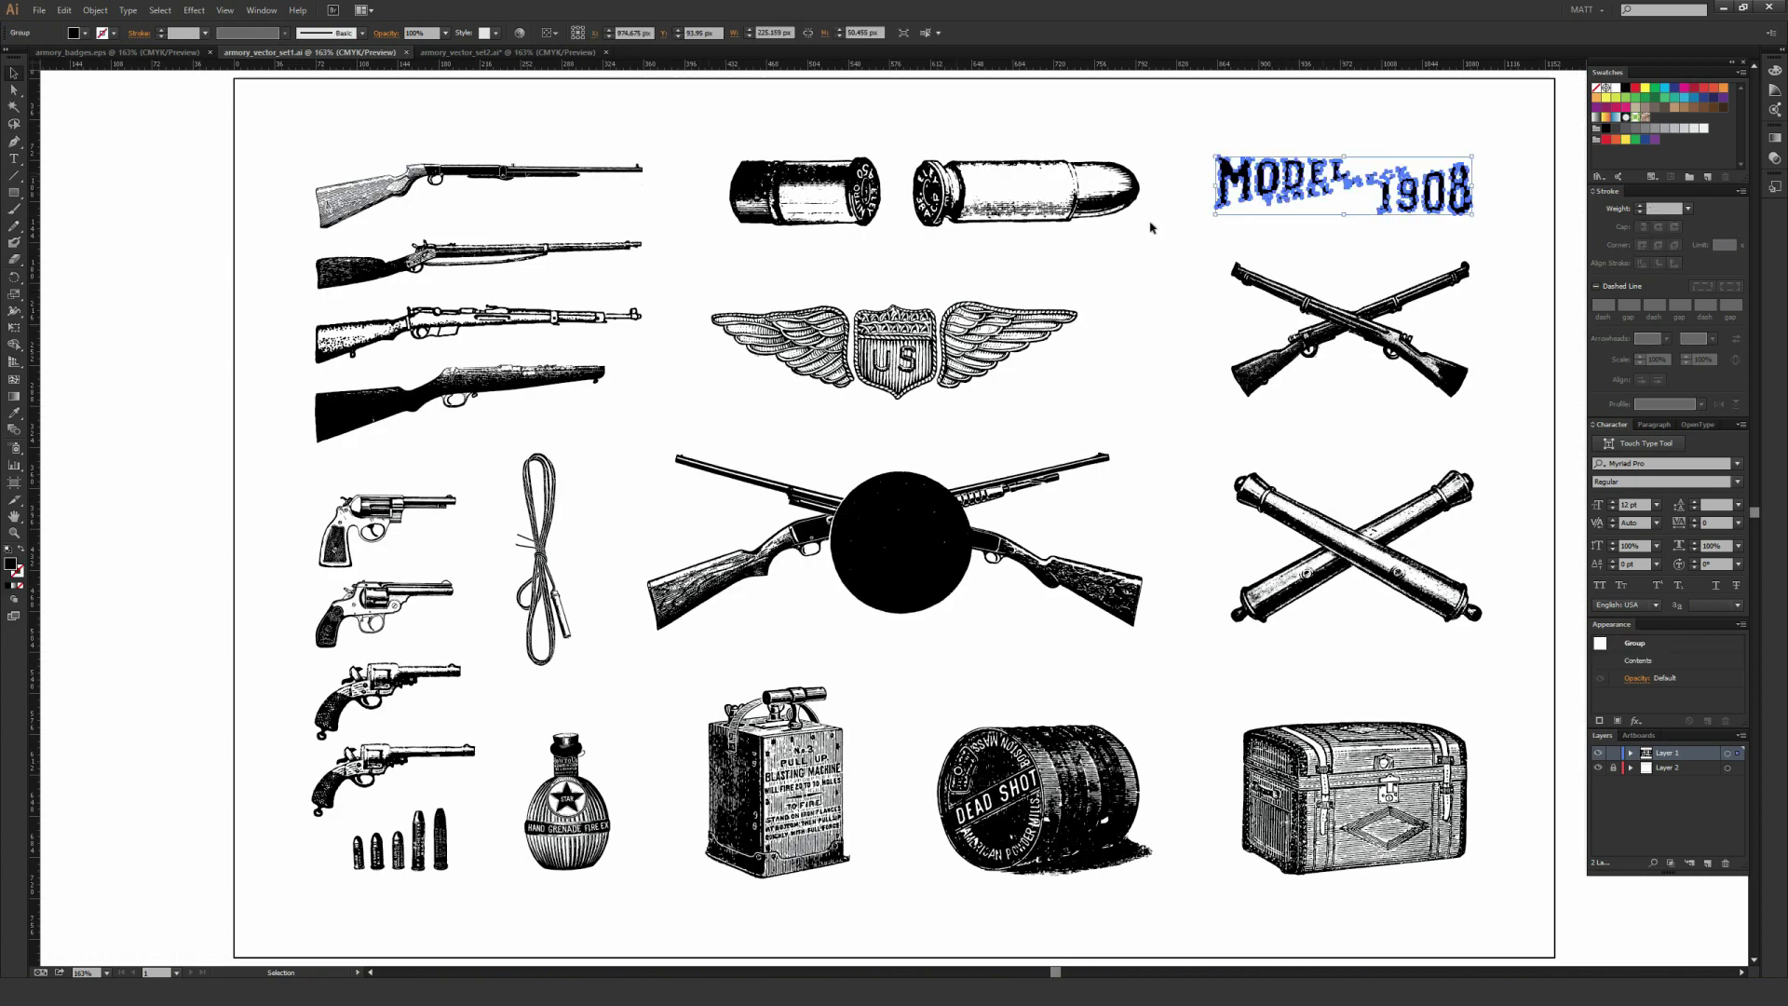
{"action": "left_click", "coordinate": [1360, 123]}
{"action": "left_click_drag", "start_coordinate": [1202, 129], "coordinate": [1537, 252]}
{"action": "left_click", "coordinate": [1402, 149]}
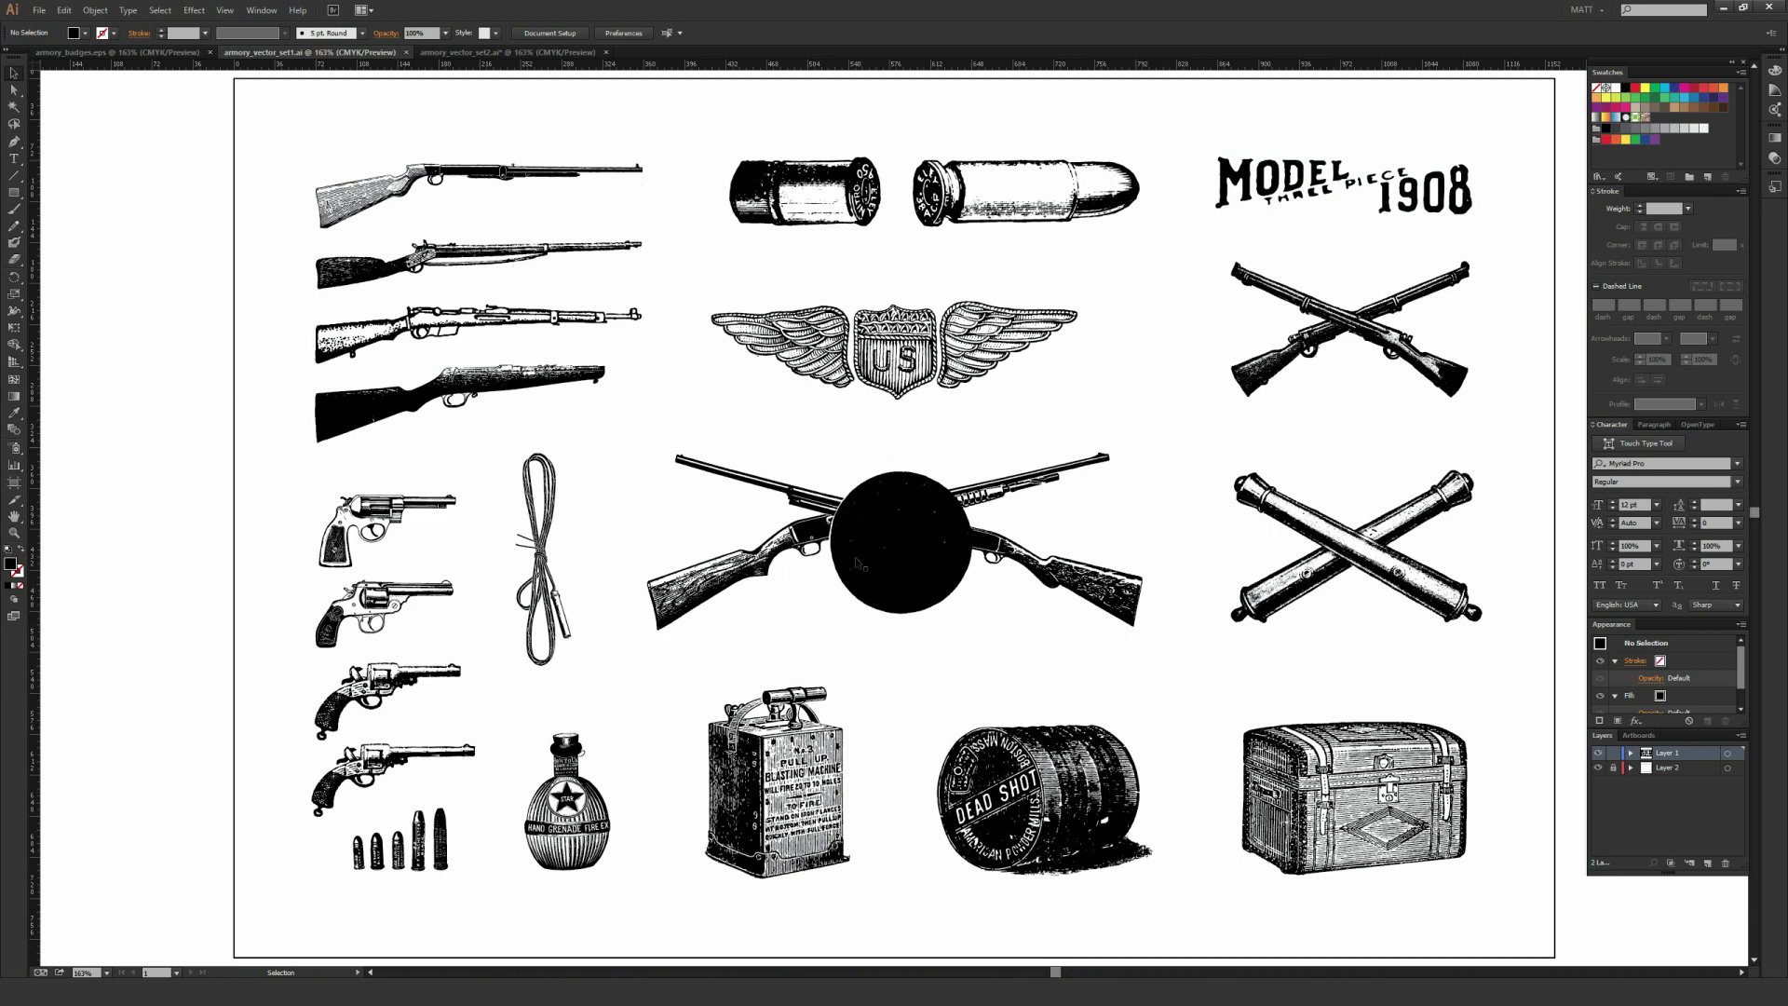
{"action": "left_click", "coordinate": [1370, 800]}
{"action": "left_click_drag", "start_coordinate": [1537, 828], "coordinate": [982, 607]}
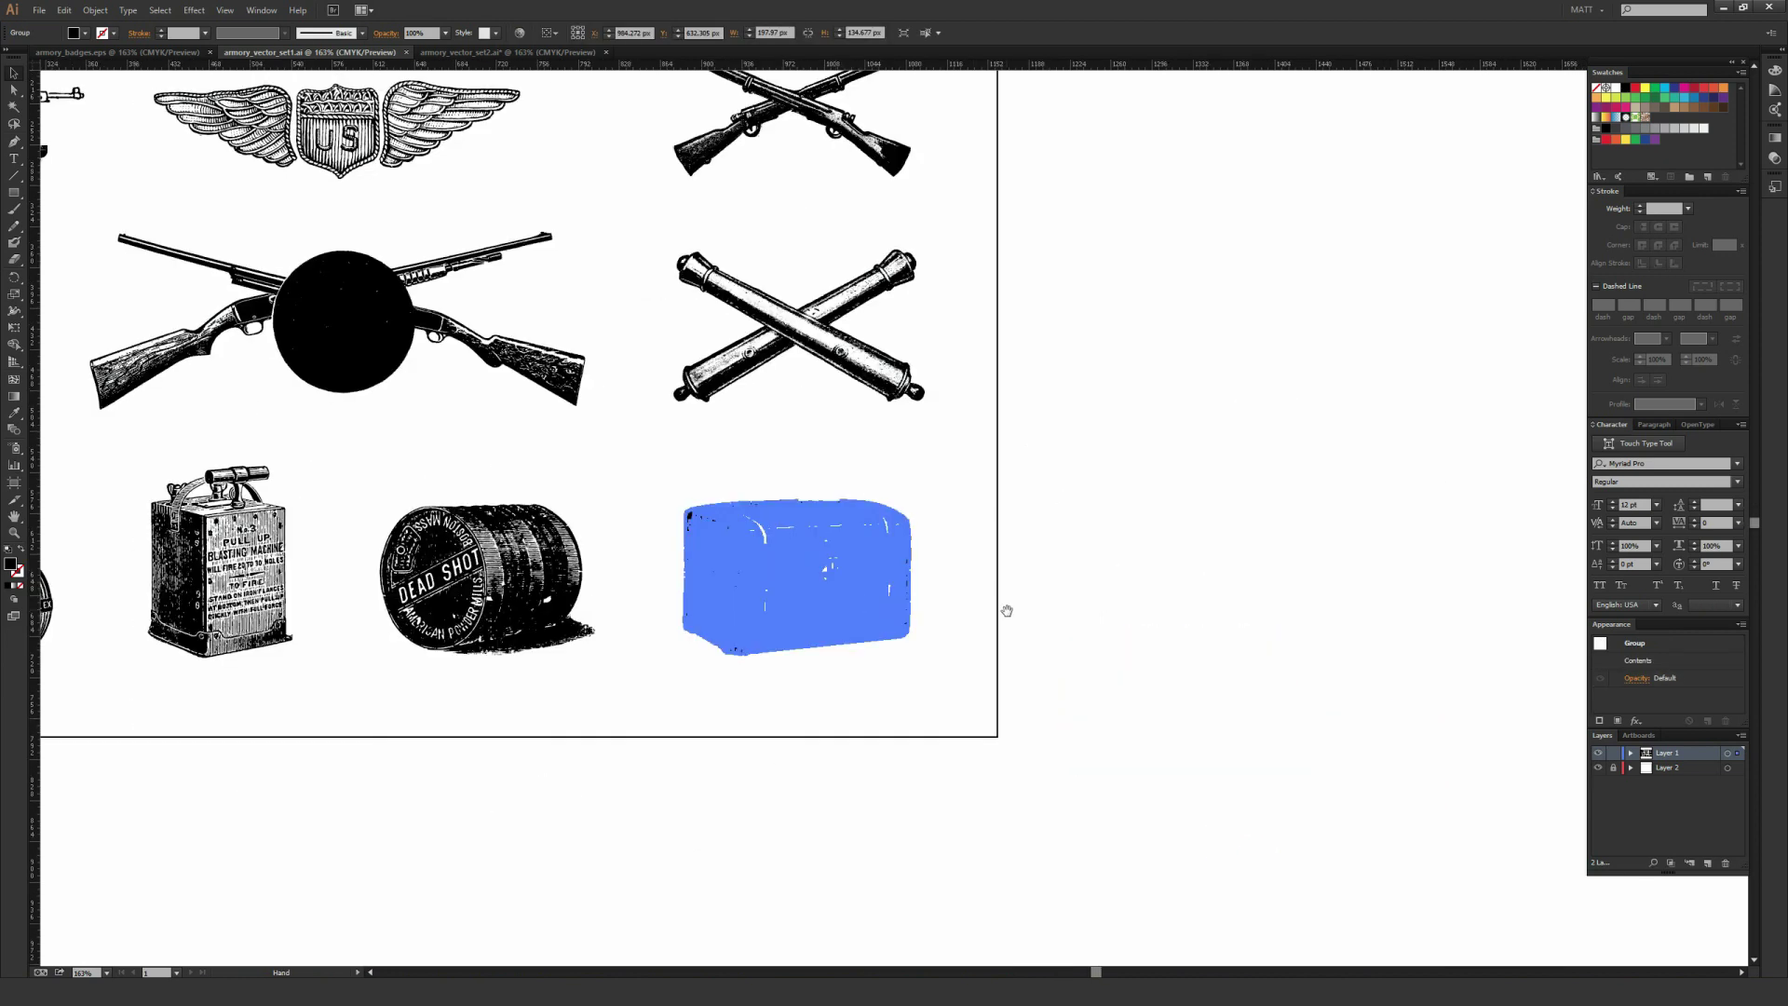
{"action": "left_click", "coordinate": [996, 606]}
{"action": "key", "text": "ctrl+equal"}
{"action": "key", "text": "ctrl+equal"}
{"action": "key", "text": "ctrl+equal"}
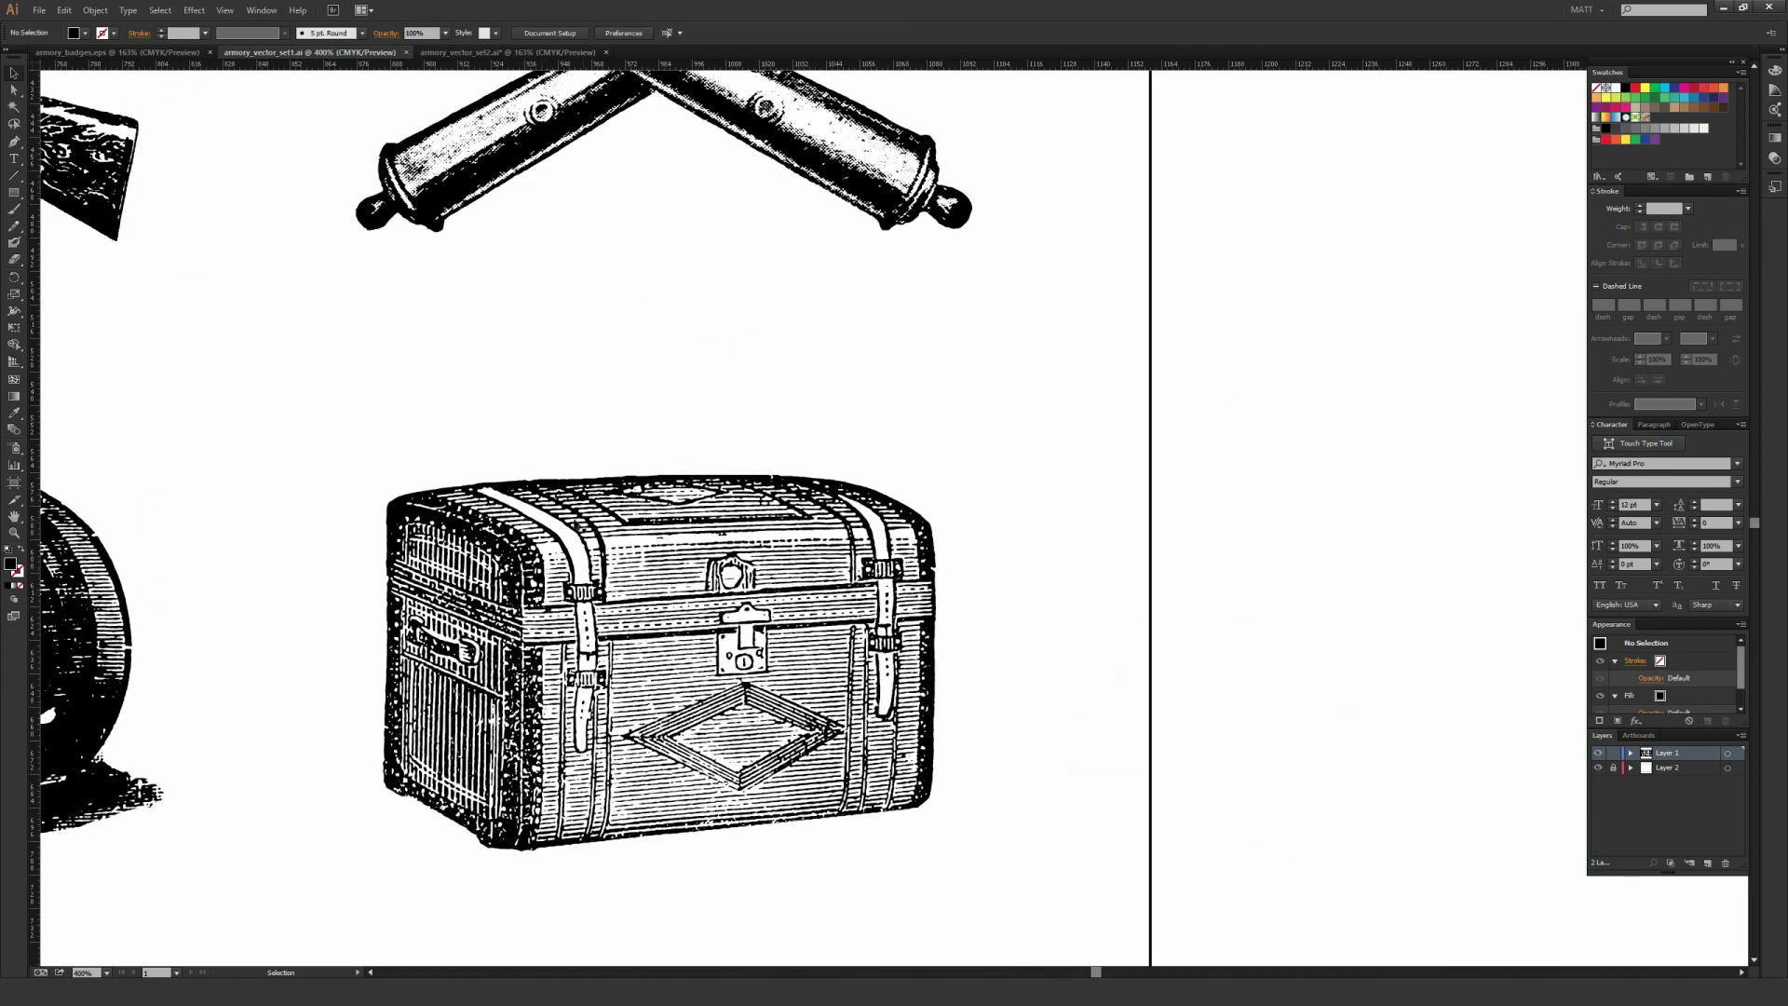
{"action": "key", "text": "ctrl+0"}
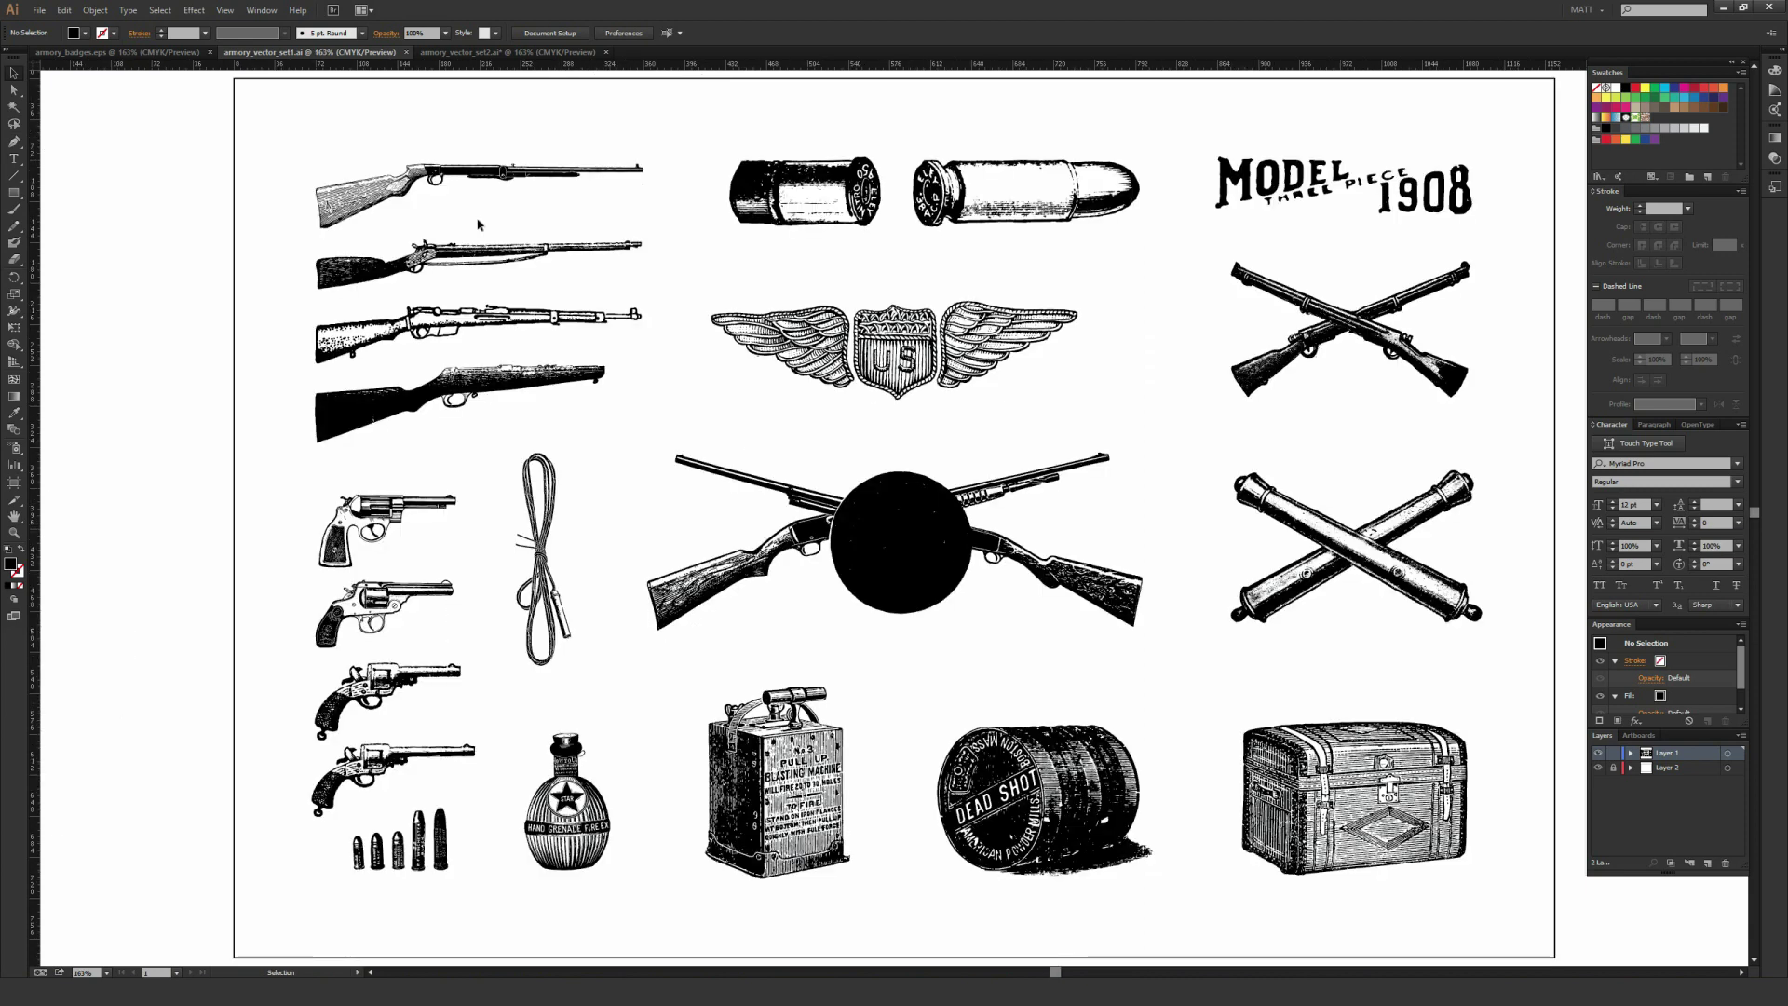
Step: Switch to armory_badges.eps and examine the circular ARMORY badge up close
{"action": "left_click", "coordinate": [485, 53]}
{"action": "left_click", "coordinate": [308, 53]}
{"action": "left_click", "coordinate": [139, 53]}
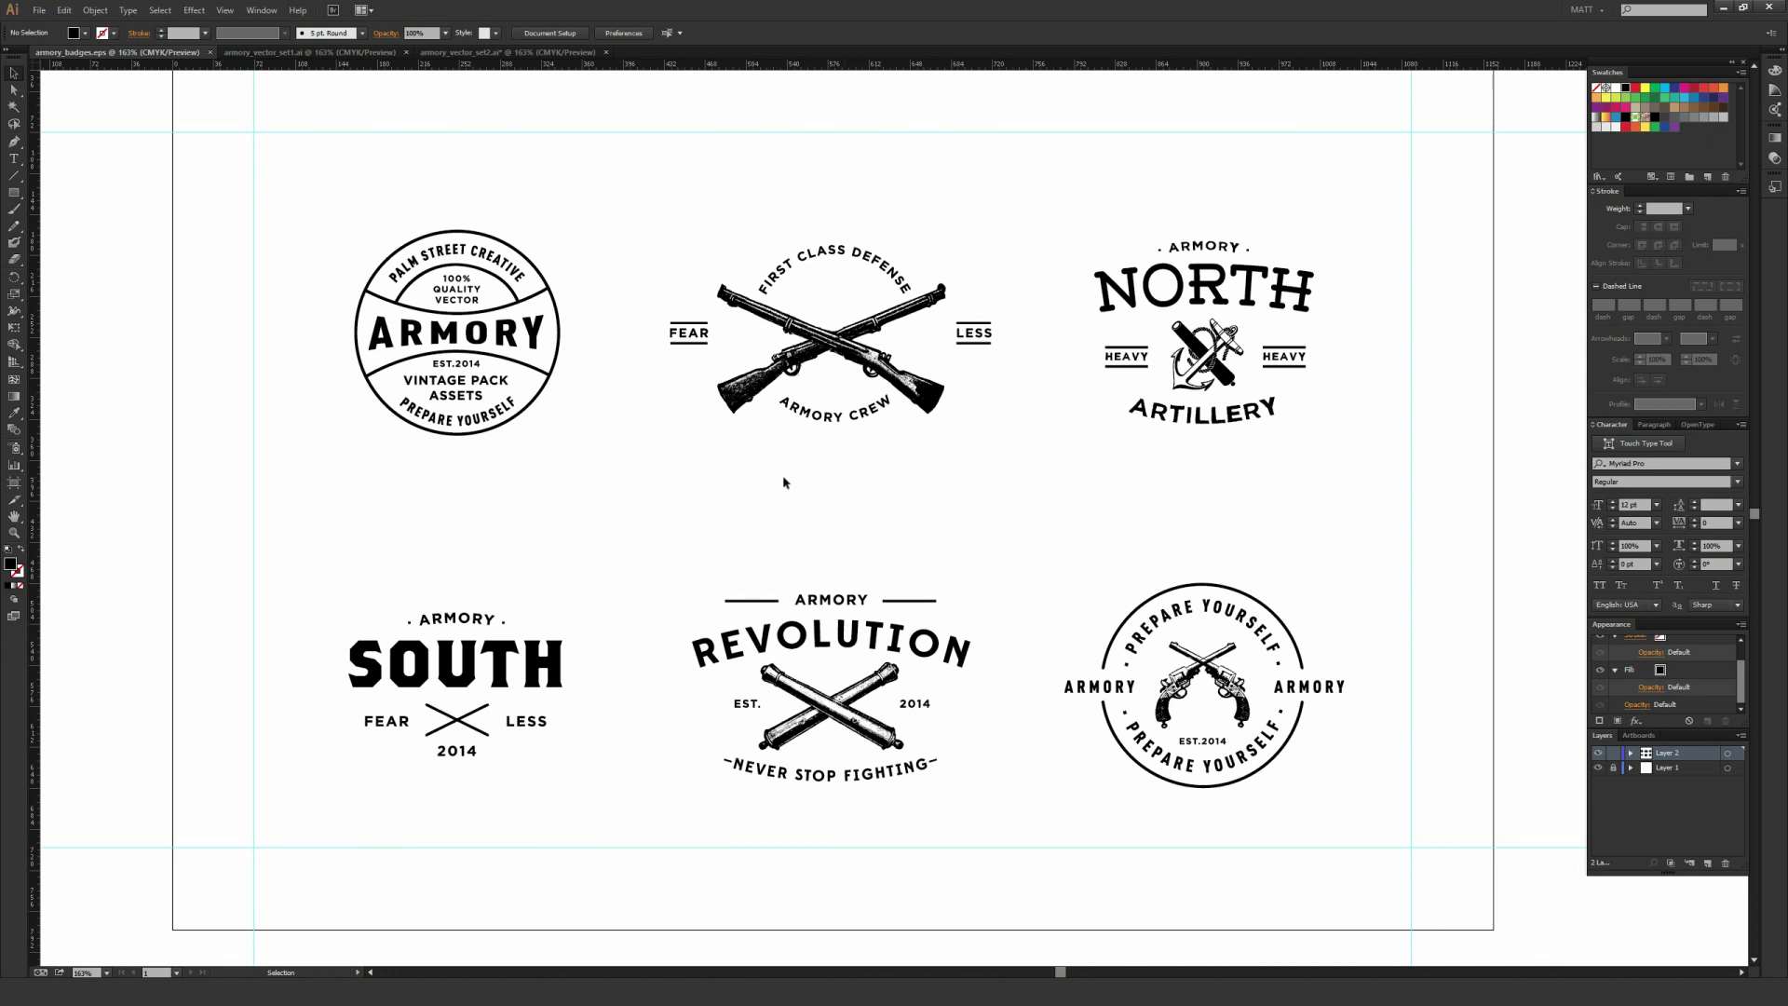
{"action": "key", "text": "v"}
{"action": "key", "text": "ctrl+plus"}
{"action": "key", "text": "ctrl+plus"}
{"action": "left_click_drag", "start_coordinate": [757, 476], "coordinate": [1311, 838]}
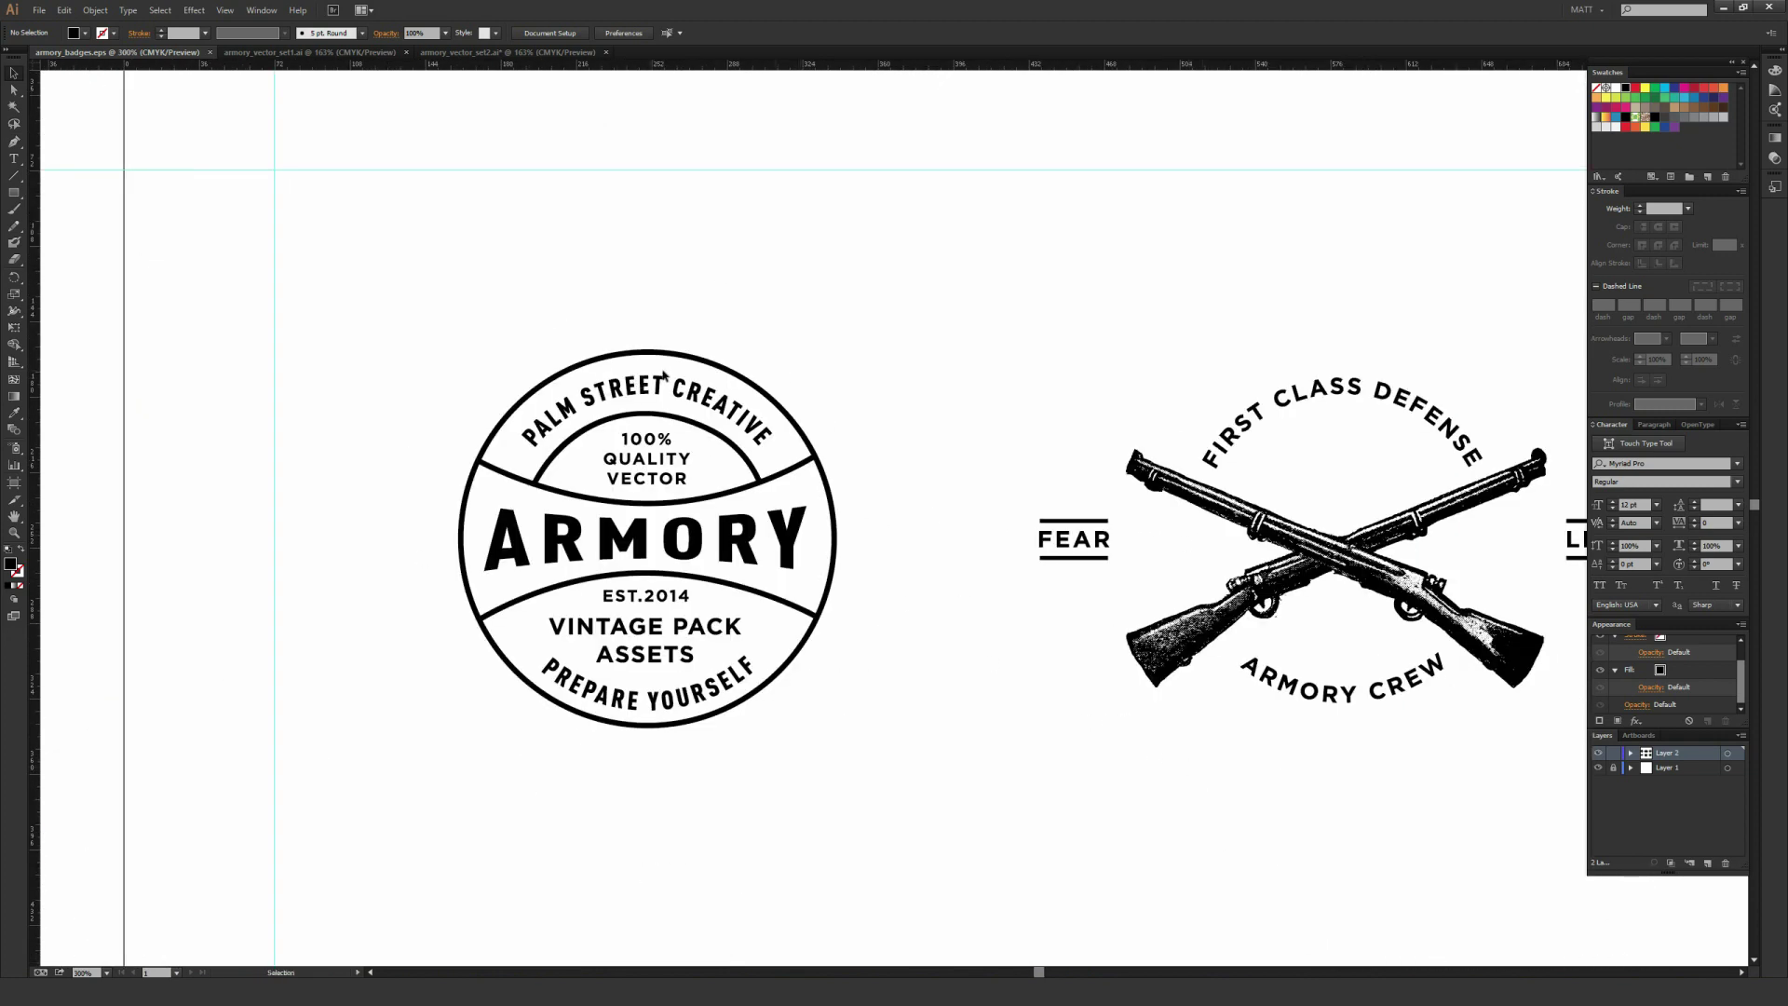
{"action": "left_click", "coordinate": [672, 542]}
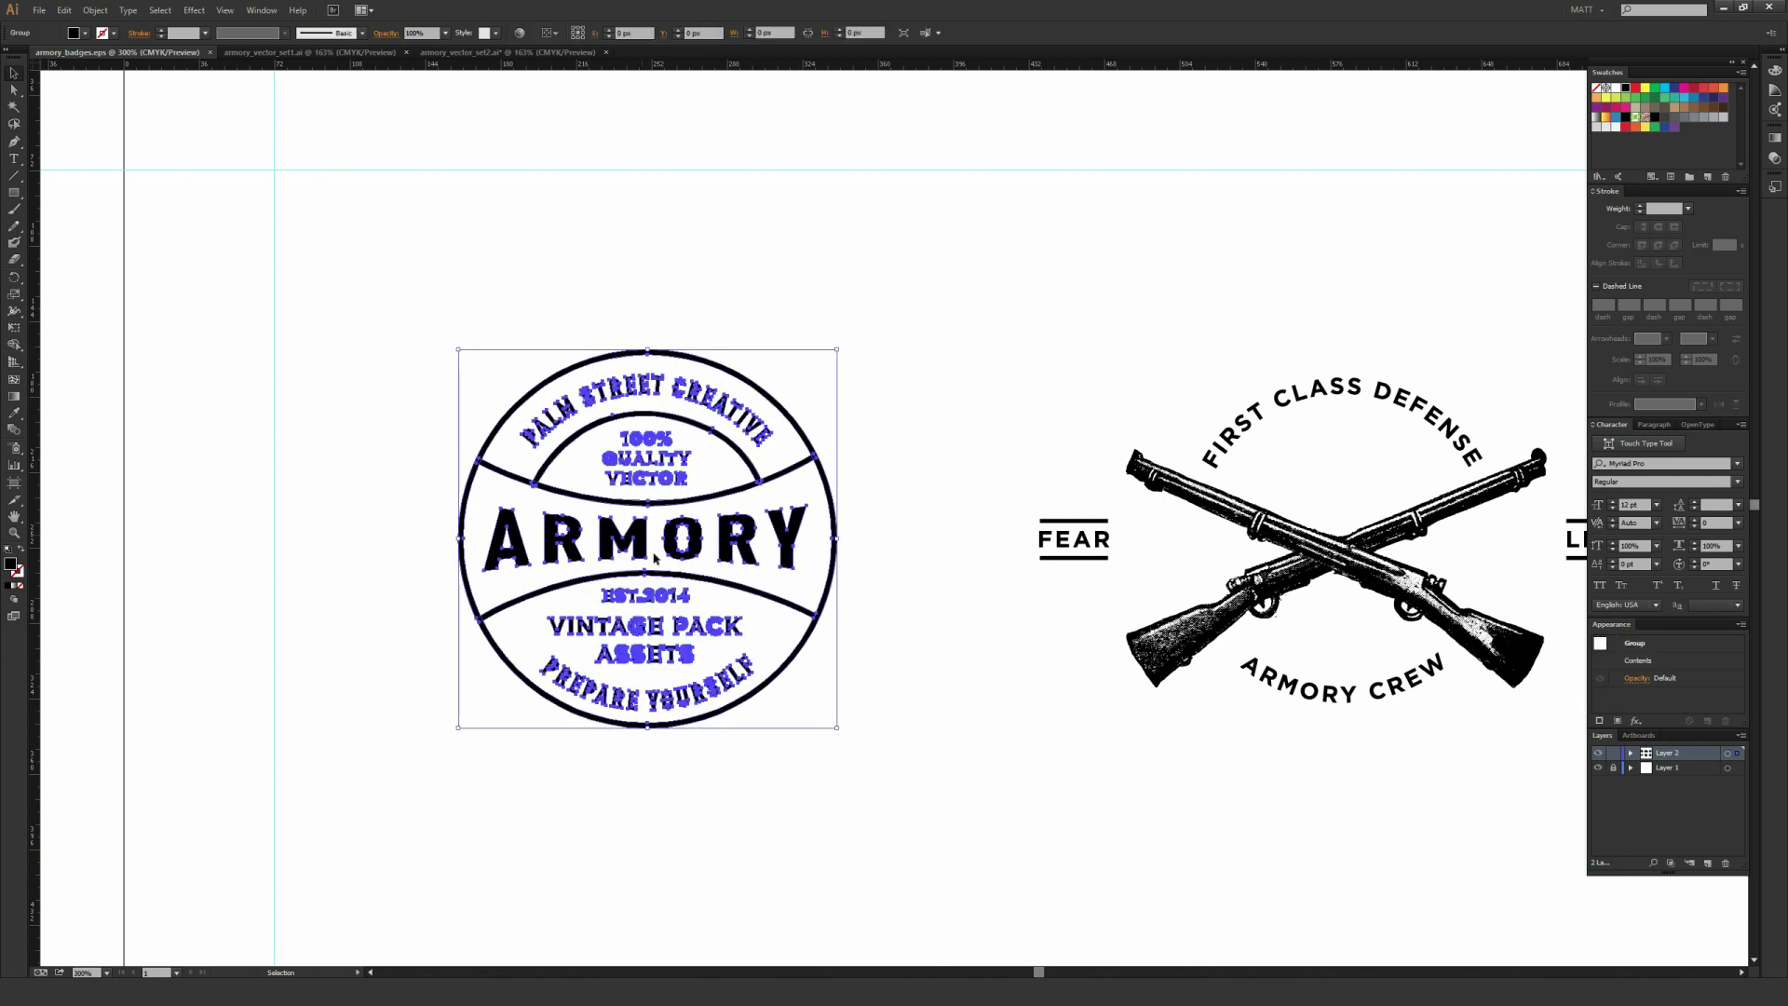
{"action": "left_click", "coordinate": [856, 323]}
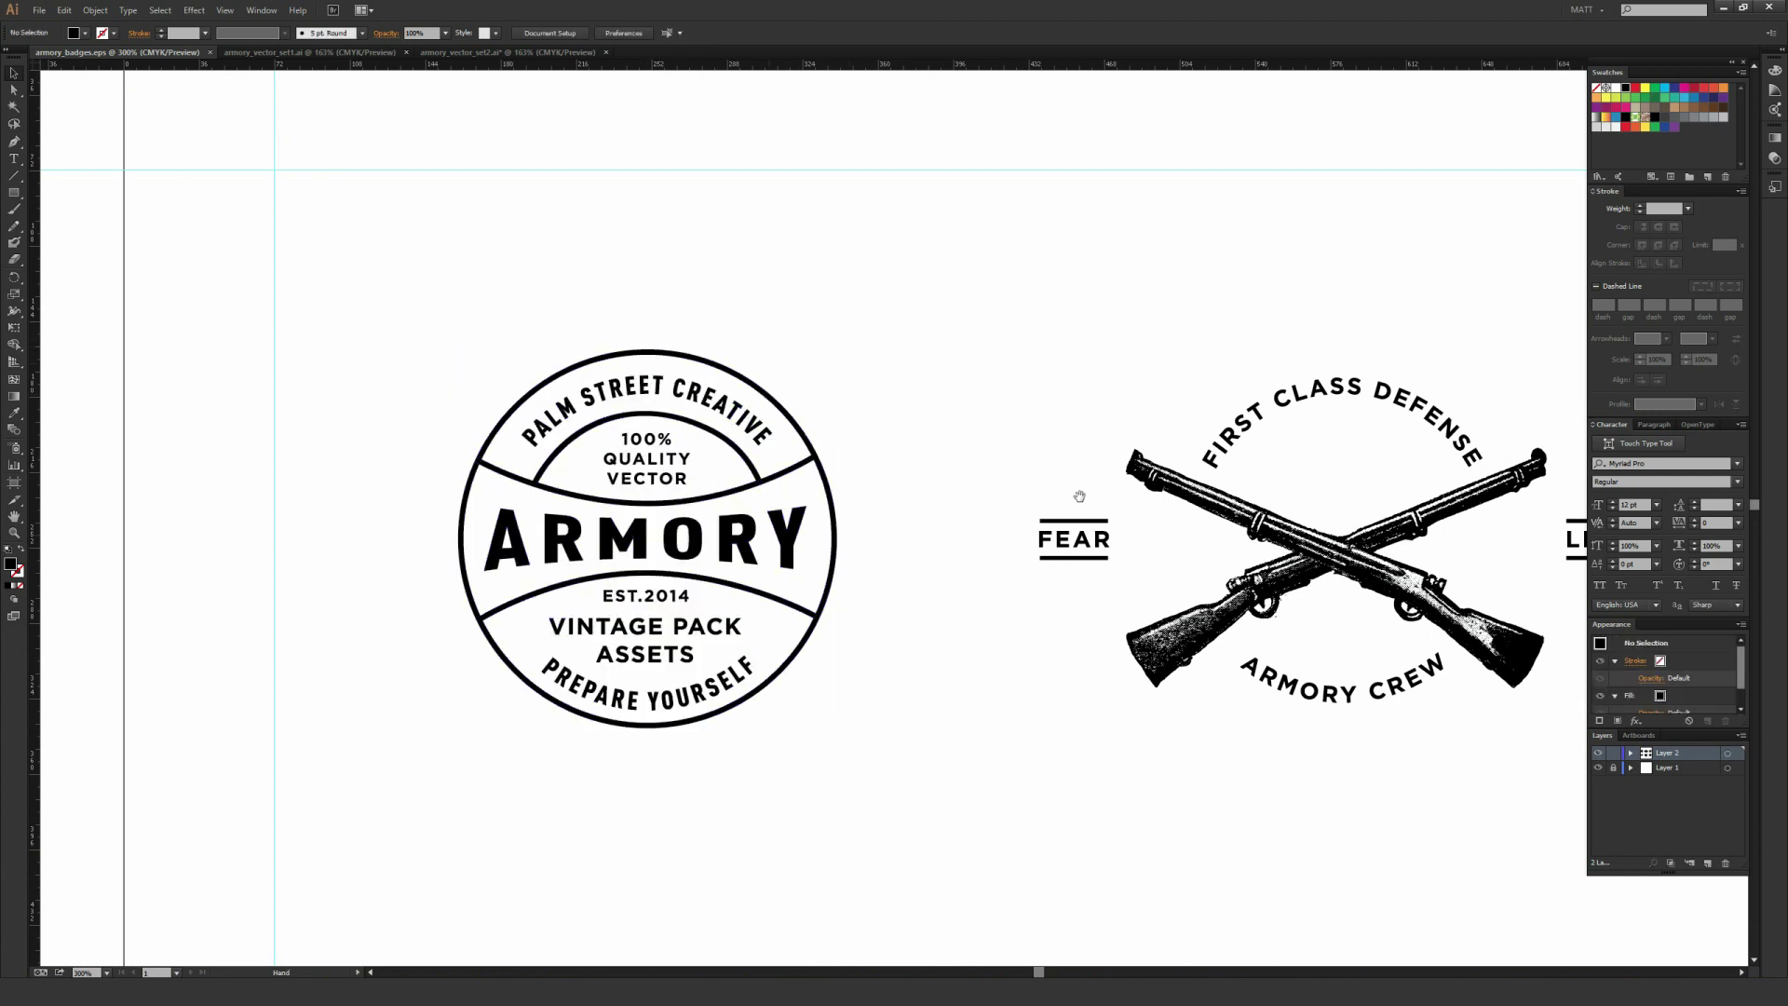
Step: Examine the top-row badges up close, including the circular ARMORY badge and the crossed-rifles FIRST CLASS DEFENSE badge
{"action": "left_click_drag", "start_coordinate": [1168, 546], "coordinate": [672, 557]}
{"action": "left_click_drag", "start_coordinate": [1155, 587], "coordinate": [1652, 565]}
{"action": "left_click_drag", "start_coordinate": [399, 252], "coordinate": [838, 630]}
{"action": "left_click", "coordinate": [896, 421]}
{"action": "scroll", "coordinate": [950, 523], "scroll_direction": "right", "scroll_amount": 5}
{"action": "left_click", "coordinate": [950, 522]}
{"action": "left_click", "coordinate": [612, 395]}
{"action": "left_click_drag", "start_coordinate": [574, 519], "coordinate": [932, 435]}
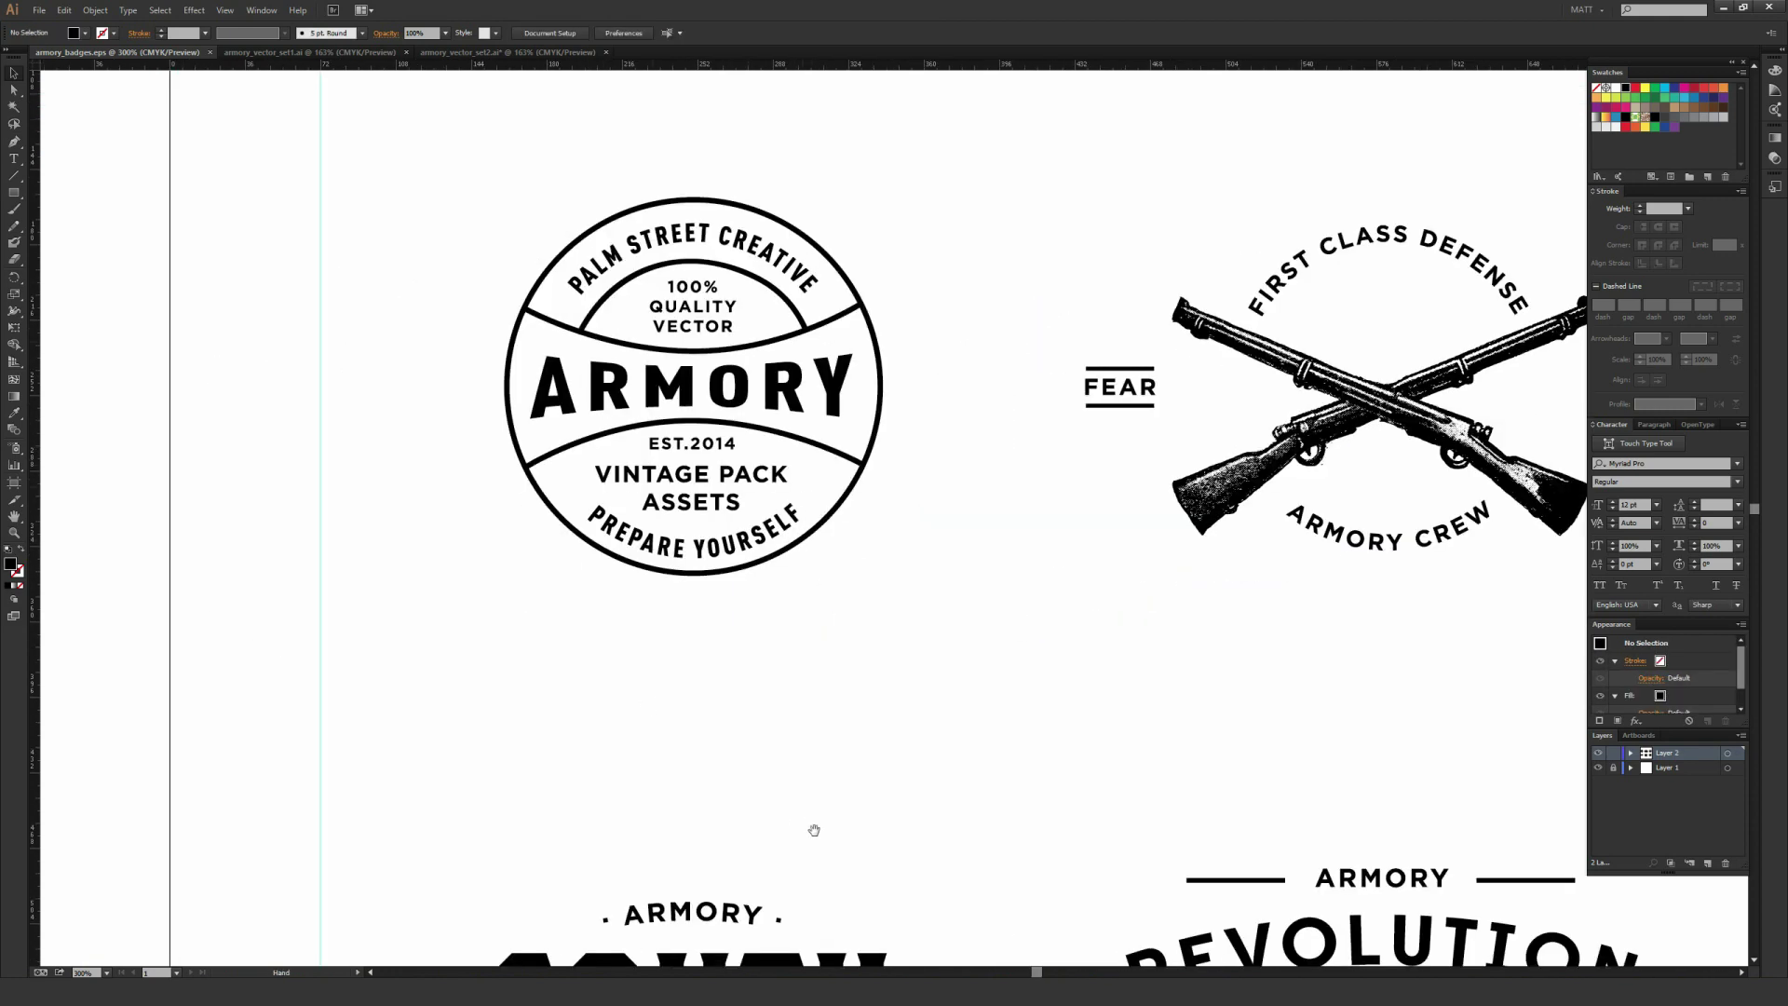
Step: Examine the bottom-row SOUTH, REVOLUTION and crossed-pistols PREPARE YOURSELF badges, finishing on the whole artboard
{"action": "left_click_drag", "start_coordinate": [814, 830], "coordinate": [828, 541]}
{"action": "left_click_drag", "start_coordinate": [905, 733], "coordinate": [919, 565]}
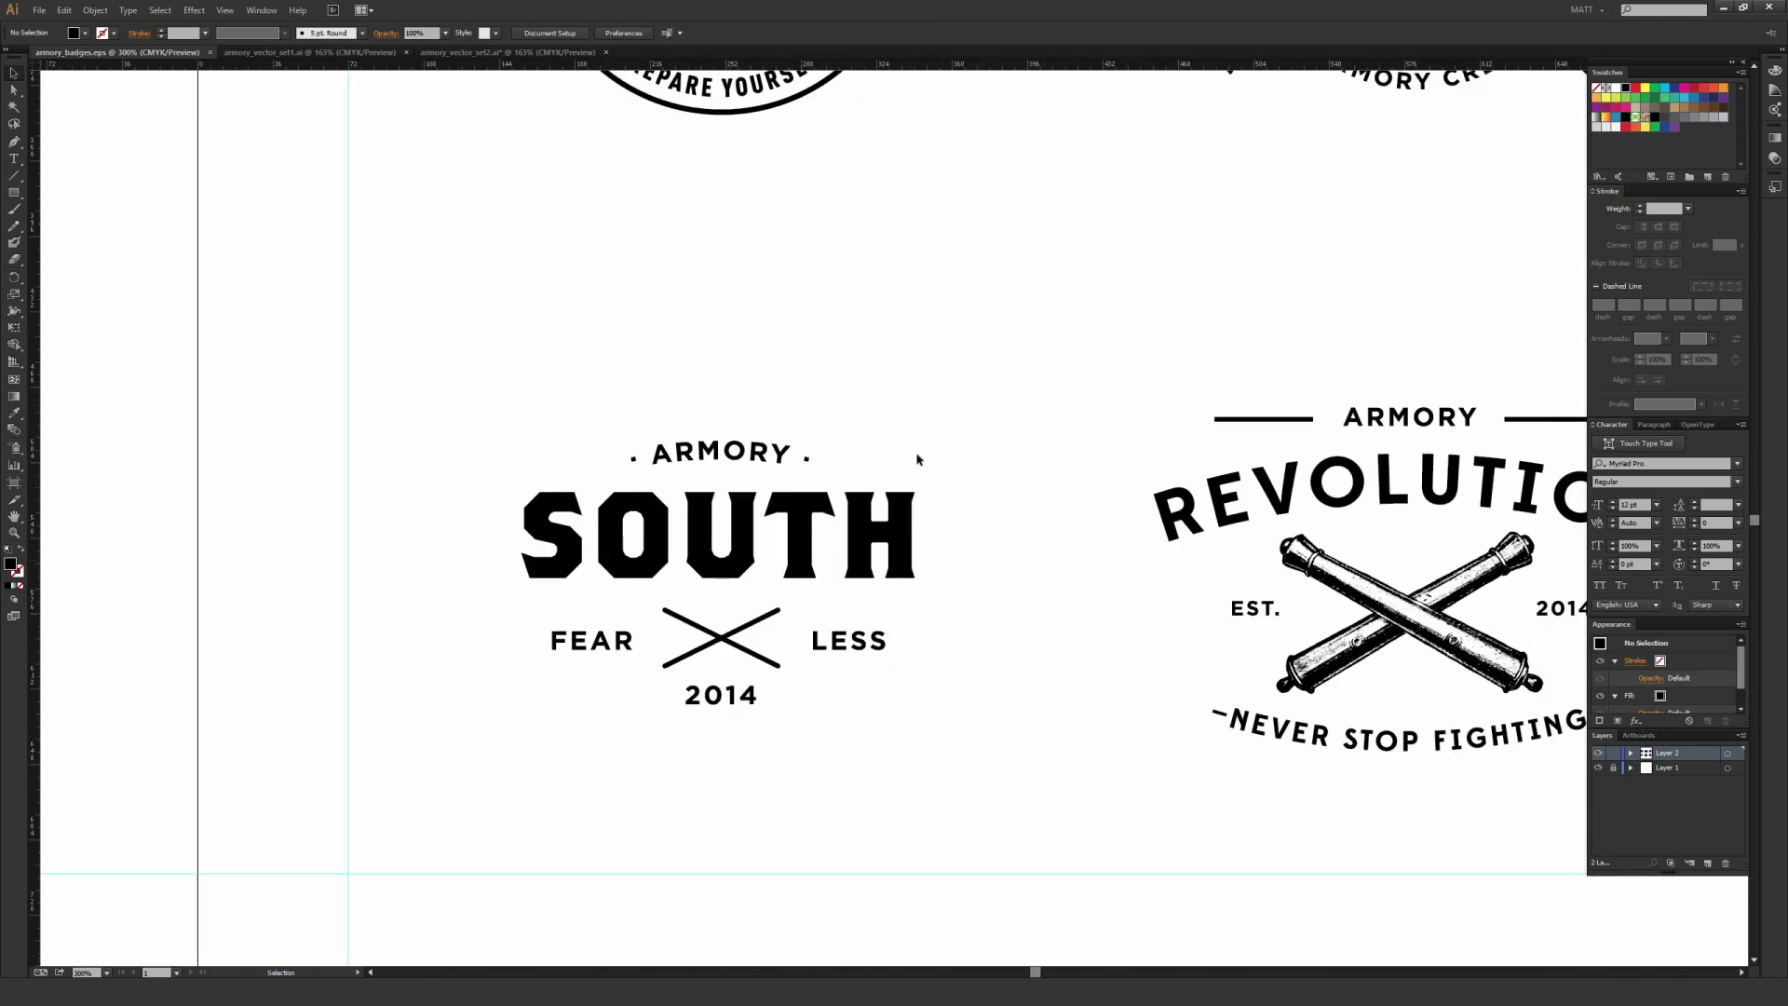
{"action": "left_click_drag", "start_coordinate": [942, 567], "coordinate": [590, 559]}
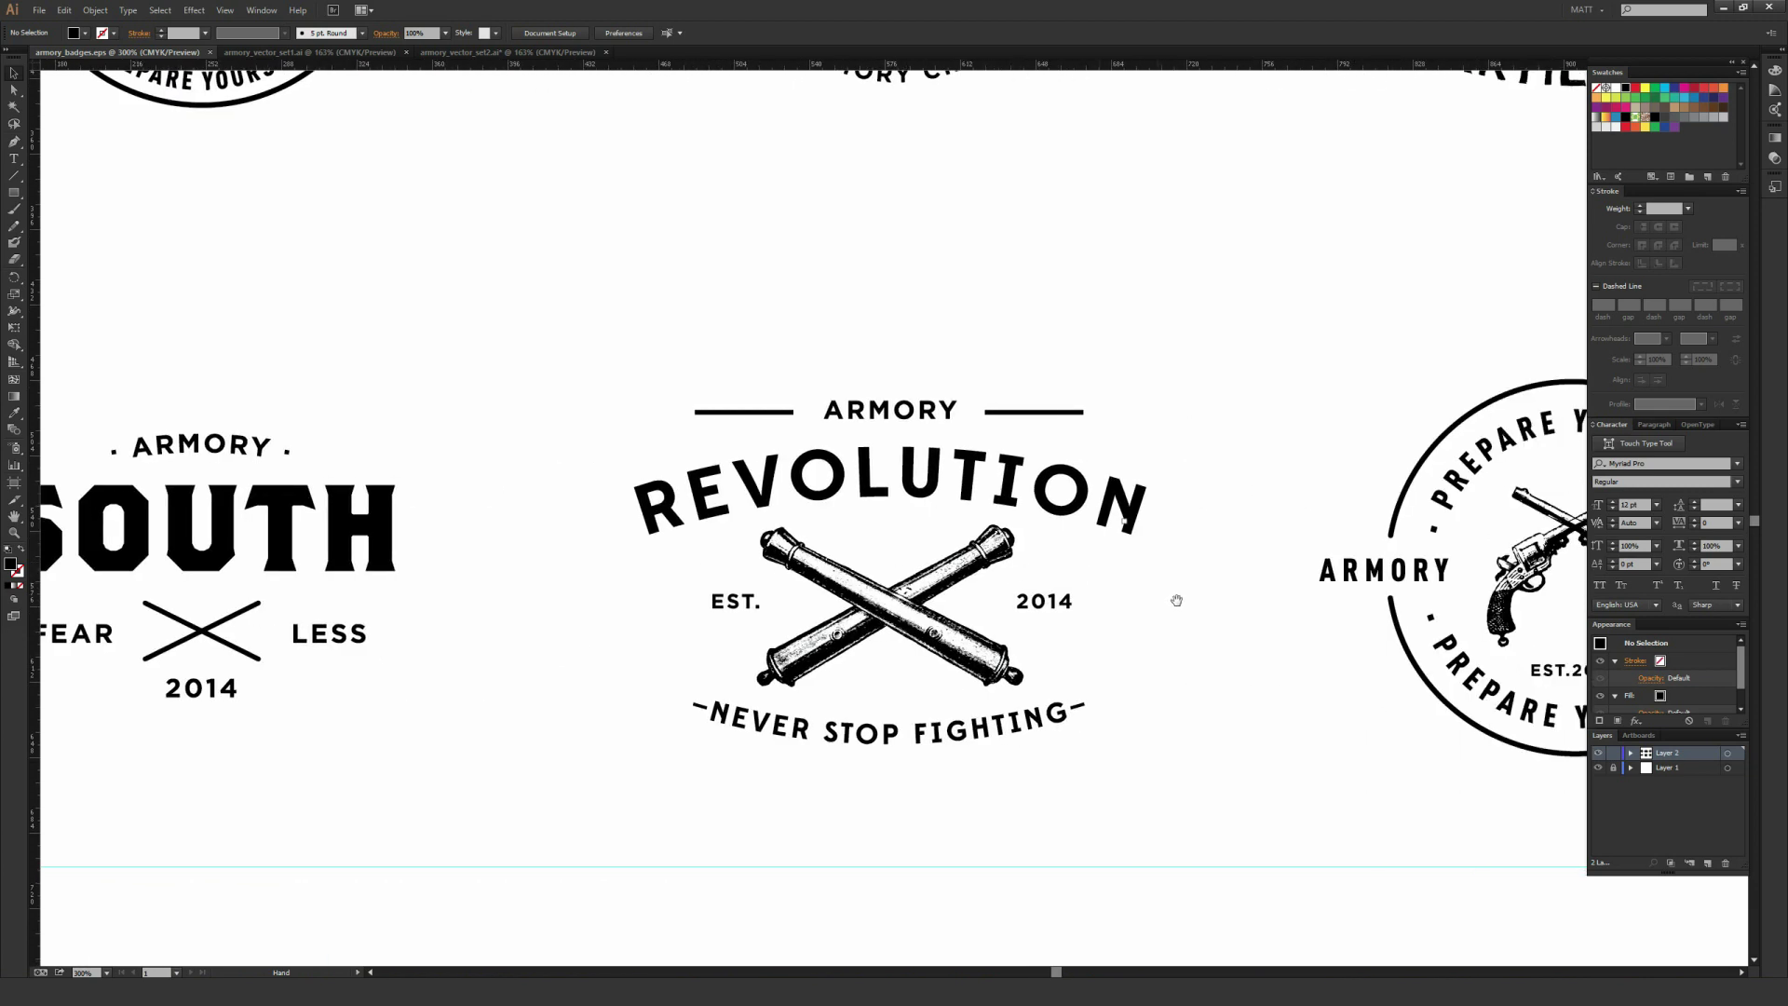
{"action": "left_click_drag", "start_coordinate": [1392, 640], "coordinate": [791, 620]}
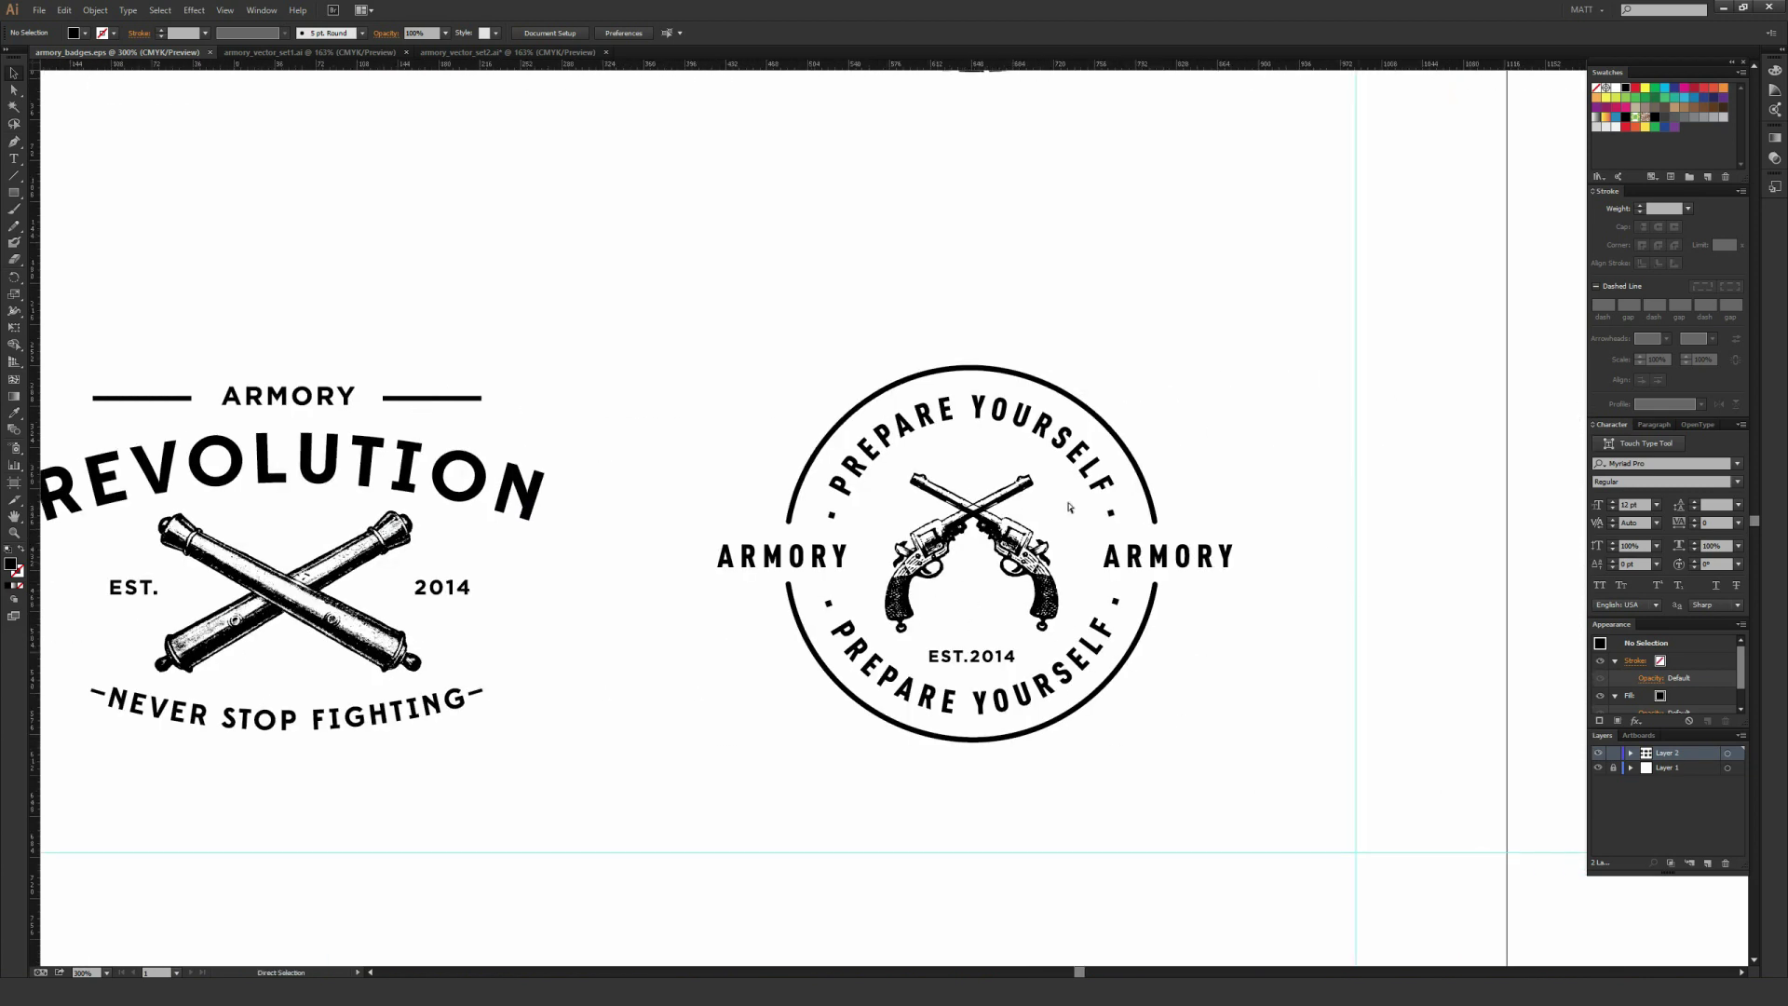
{"action": "key", "text": "ctrl+0"}
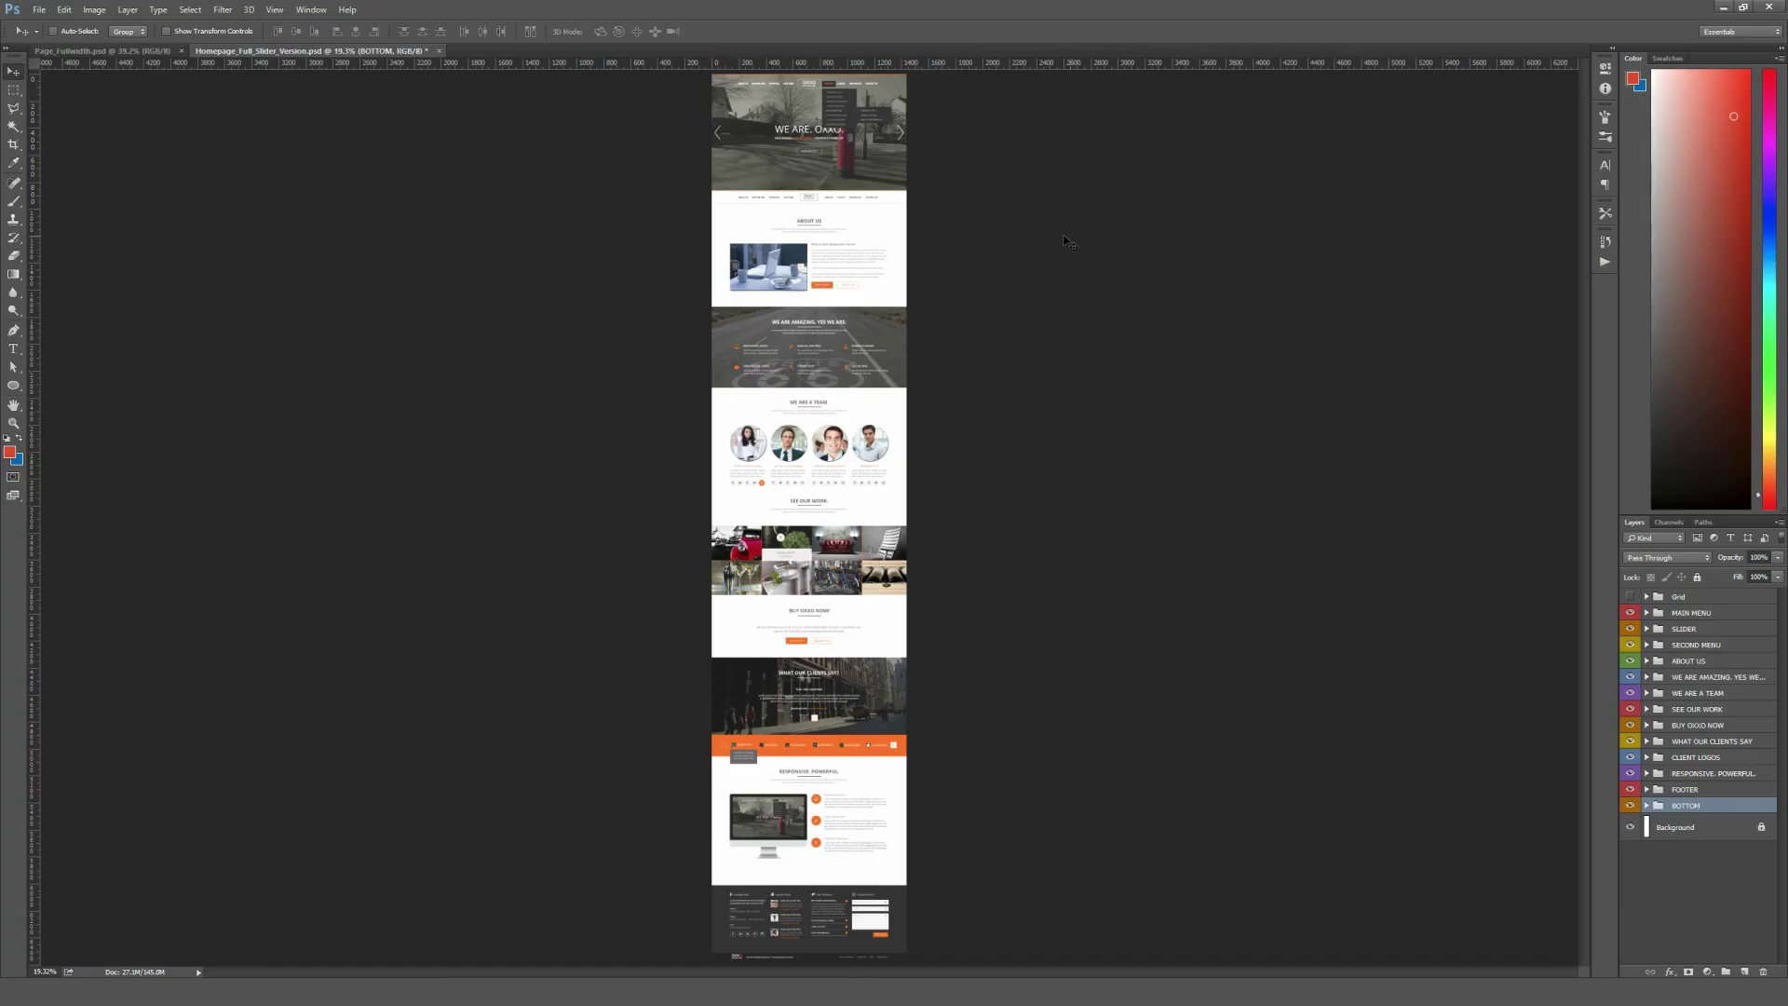
Step: Bring up Page_Fullwidth.psd in Photoshop and examine the menu and banner of the ABOUT US PAGE layout
{"action": "left_click", "coordinate": [119, 52]}
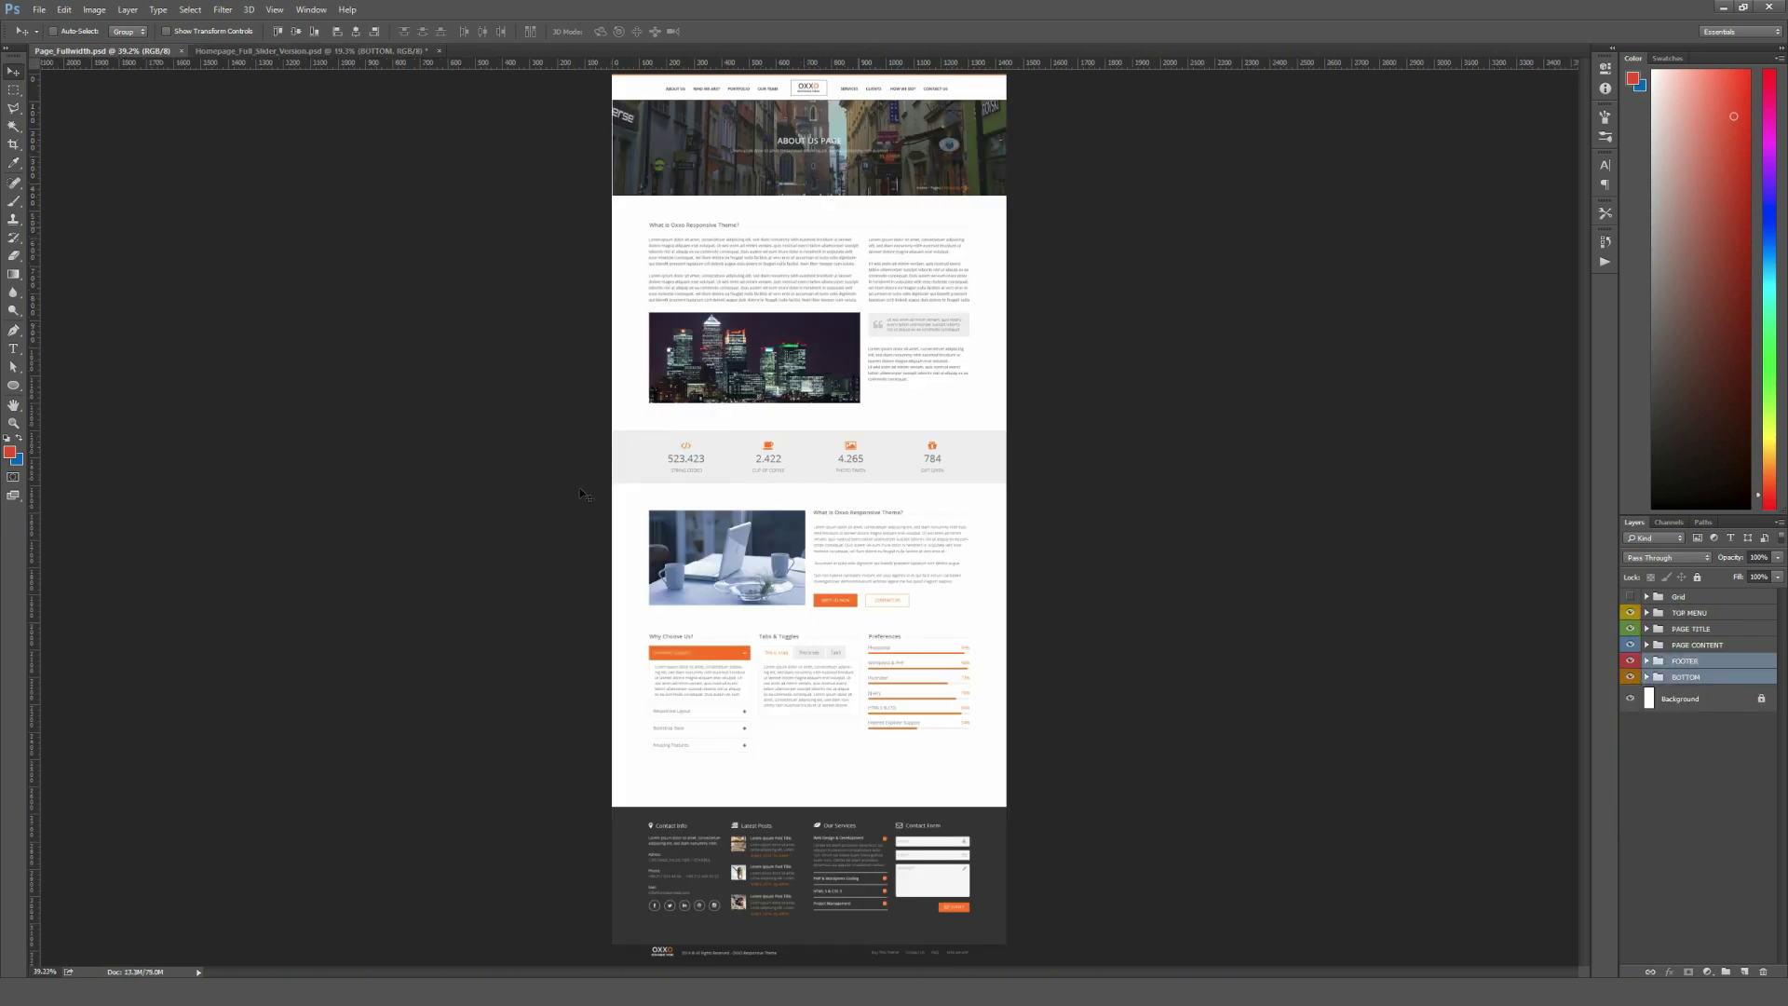
{"action": "scroll", "coordinate": [842, 368], "scroll_direction": "up", "scroll_amount": 3}
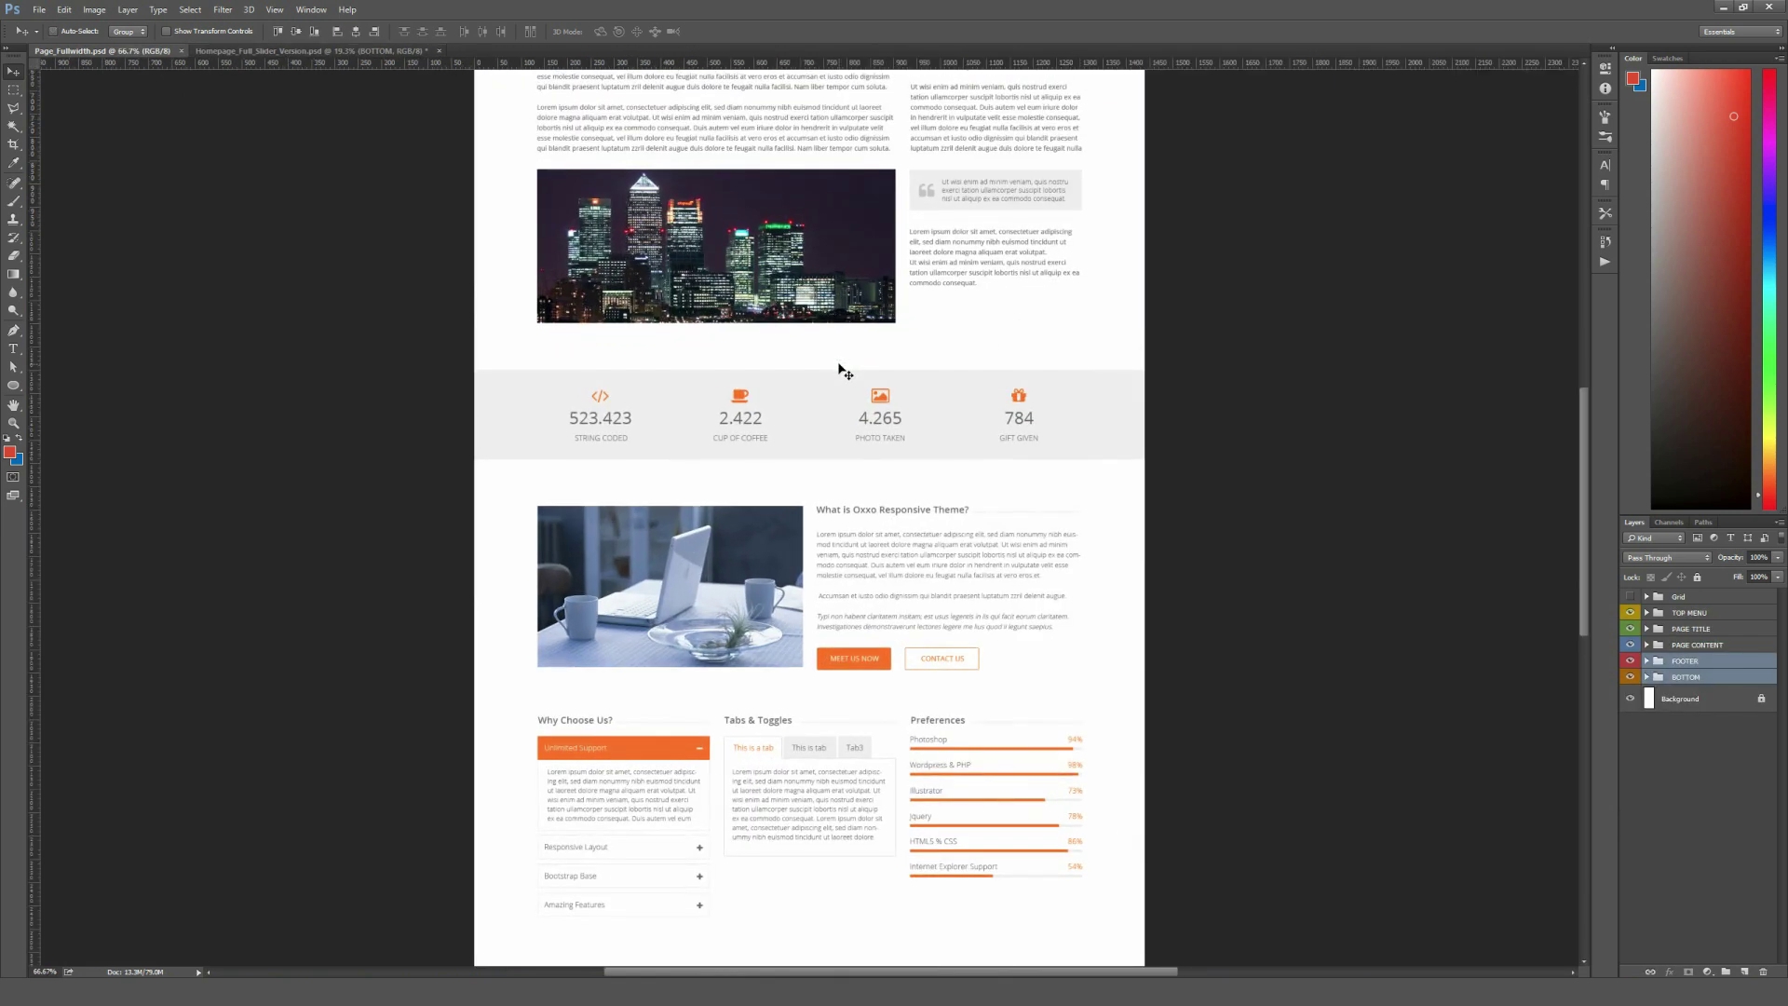
{"action": "left_click_drag", "start_coordinate": [853, 280], "coordinate": [864, 657]}
{"action": "scroll", "coordinate": [790, 391], "scroll_direction": "up", "scroll_amount": 1}
{"action": "left_click_drag", "start_coordinate": [858, 387], "coordinate": [855, 577]}
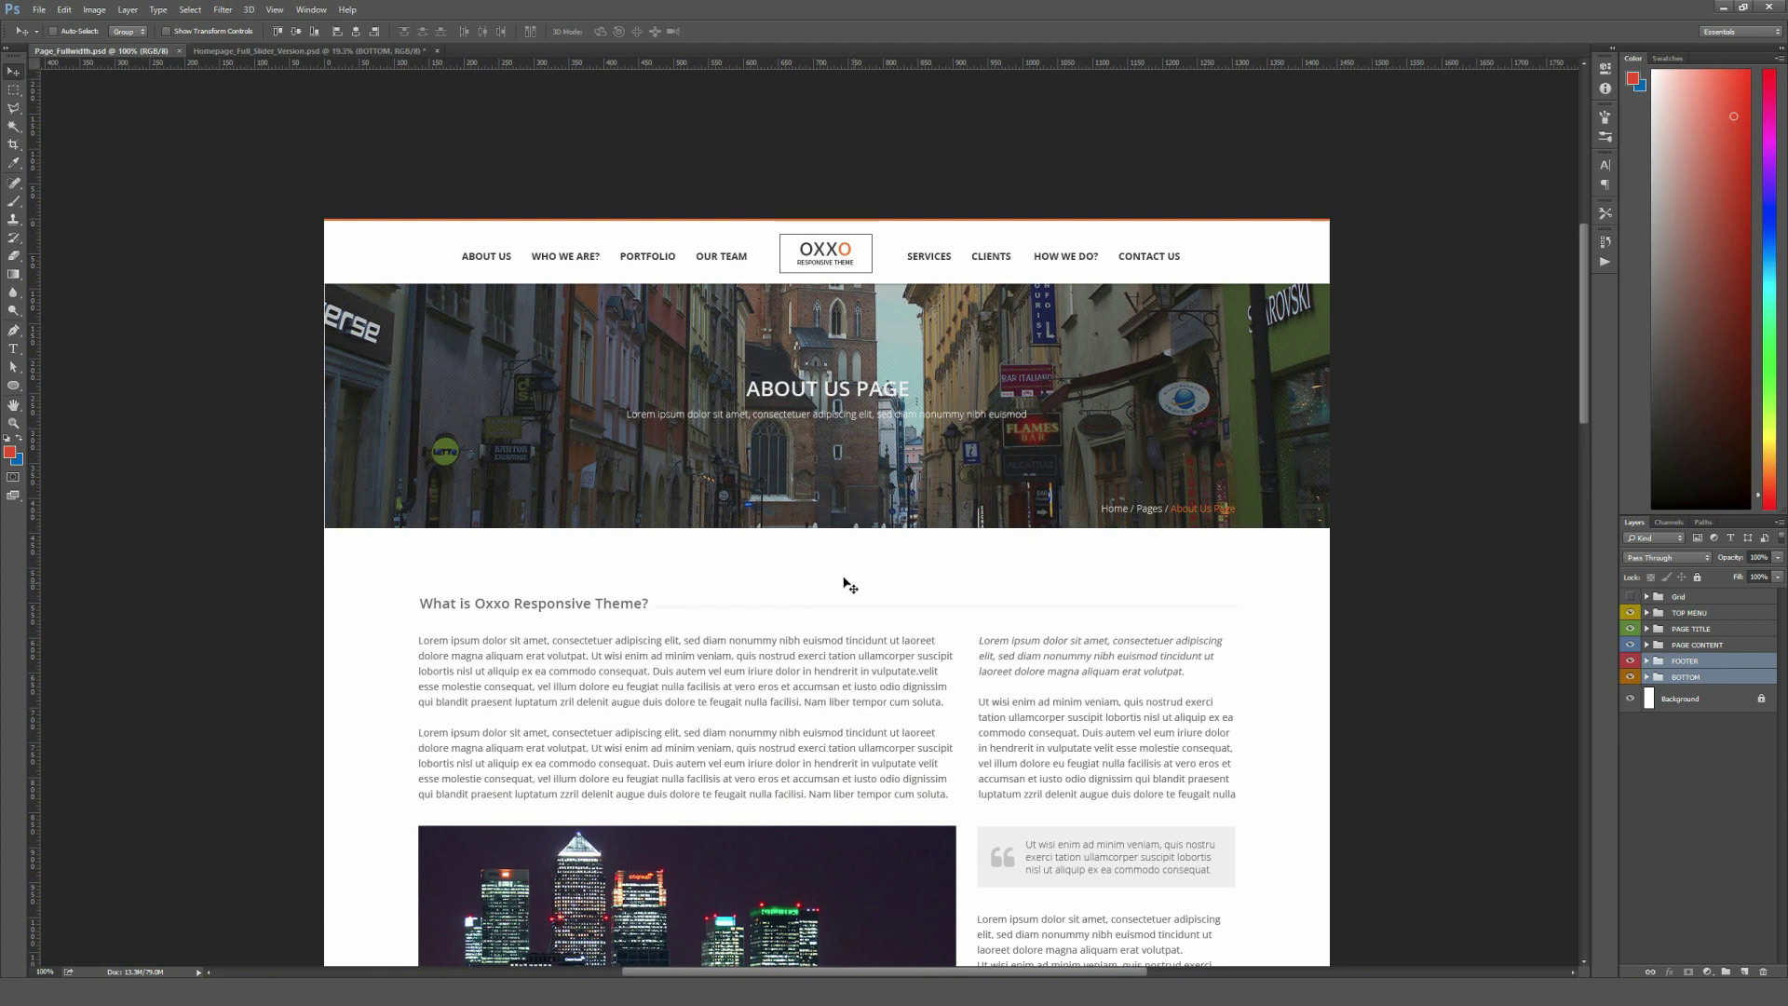
Step: Review the page content down to the statistics band, and check the layout against the Grid overlay, hiding the overlay again
{"action": "left_click_drag", "start_coordinate": [943, 734], "coordinate": [902, 280]}
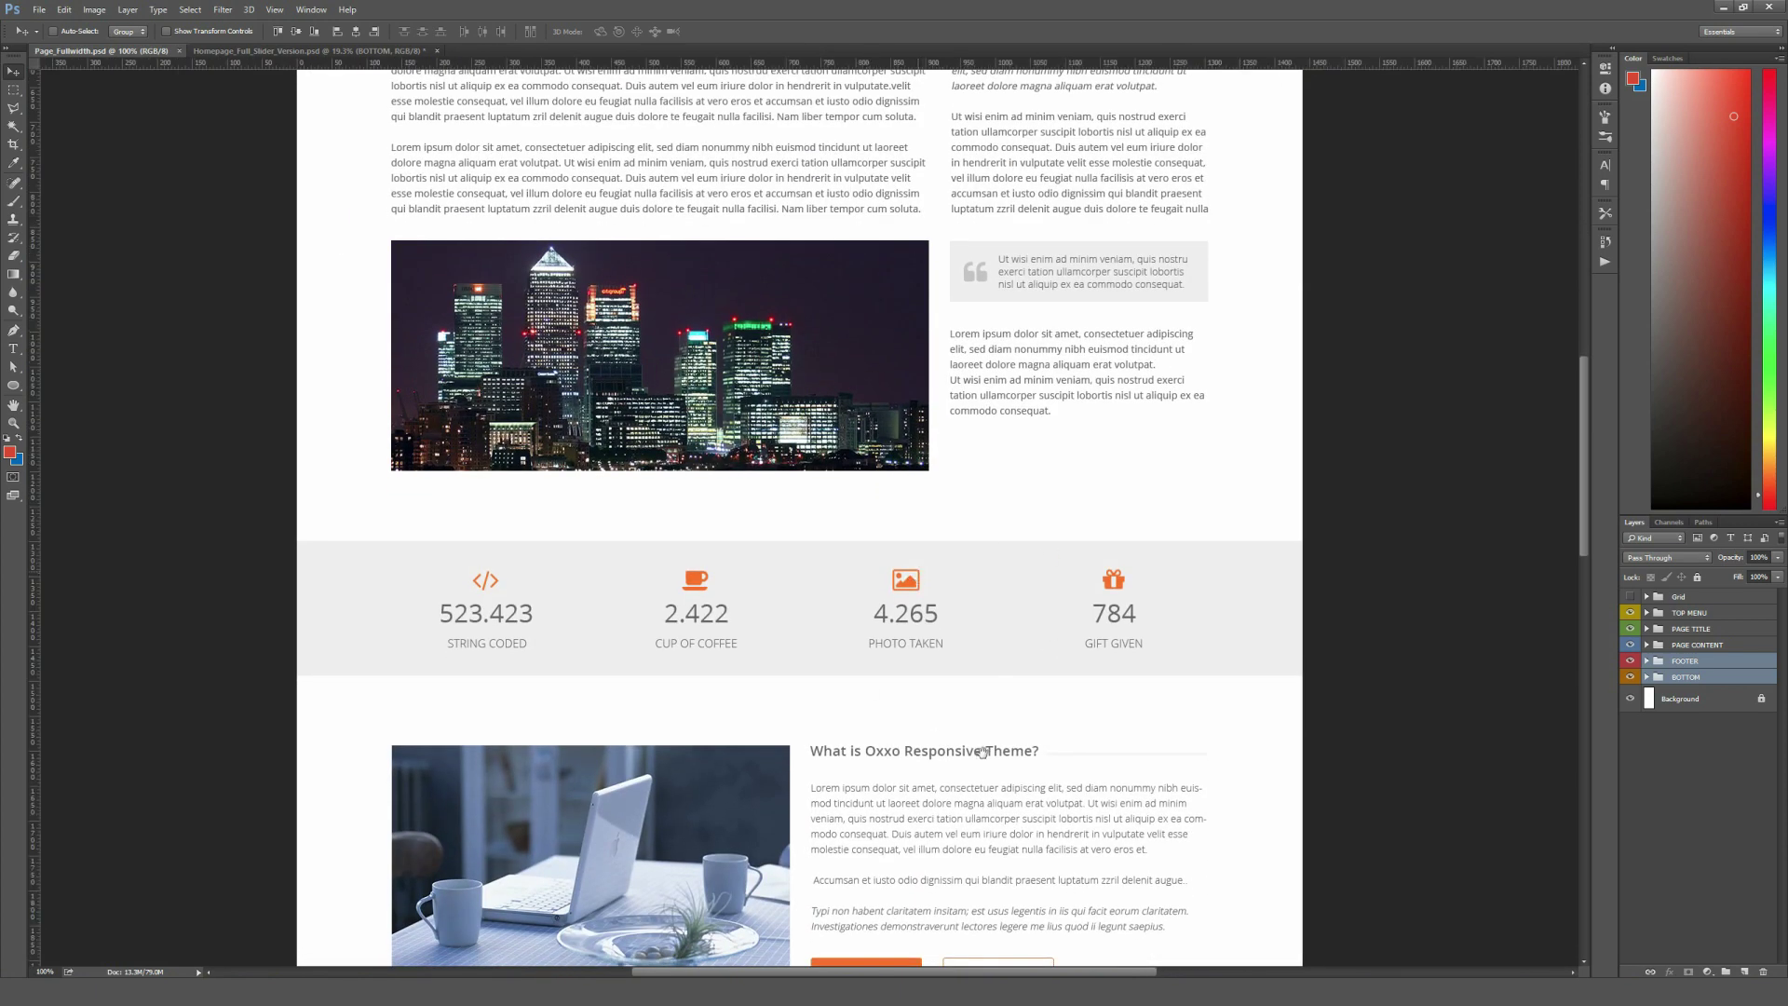
{"action": "left_click_drag", "start_coordinate": [935, 431], "coordinate": [1040, 938]}
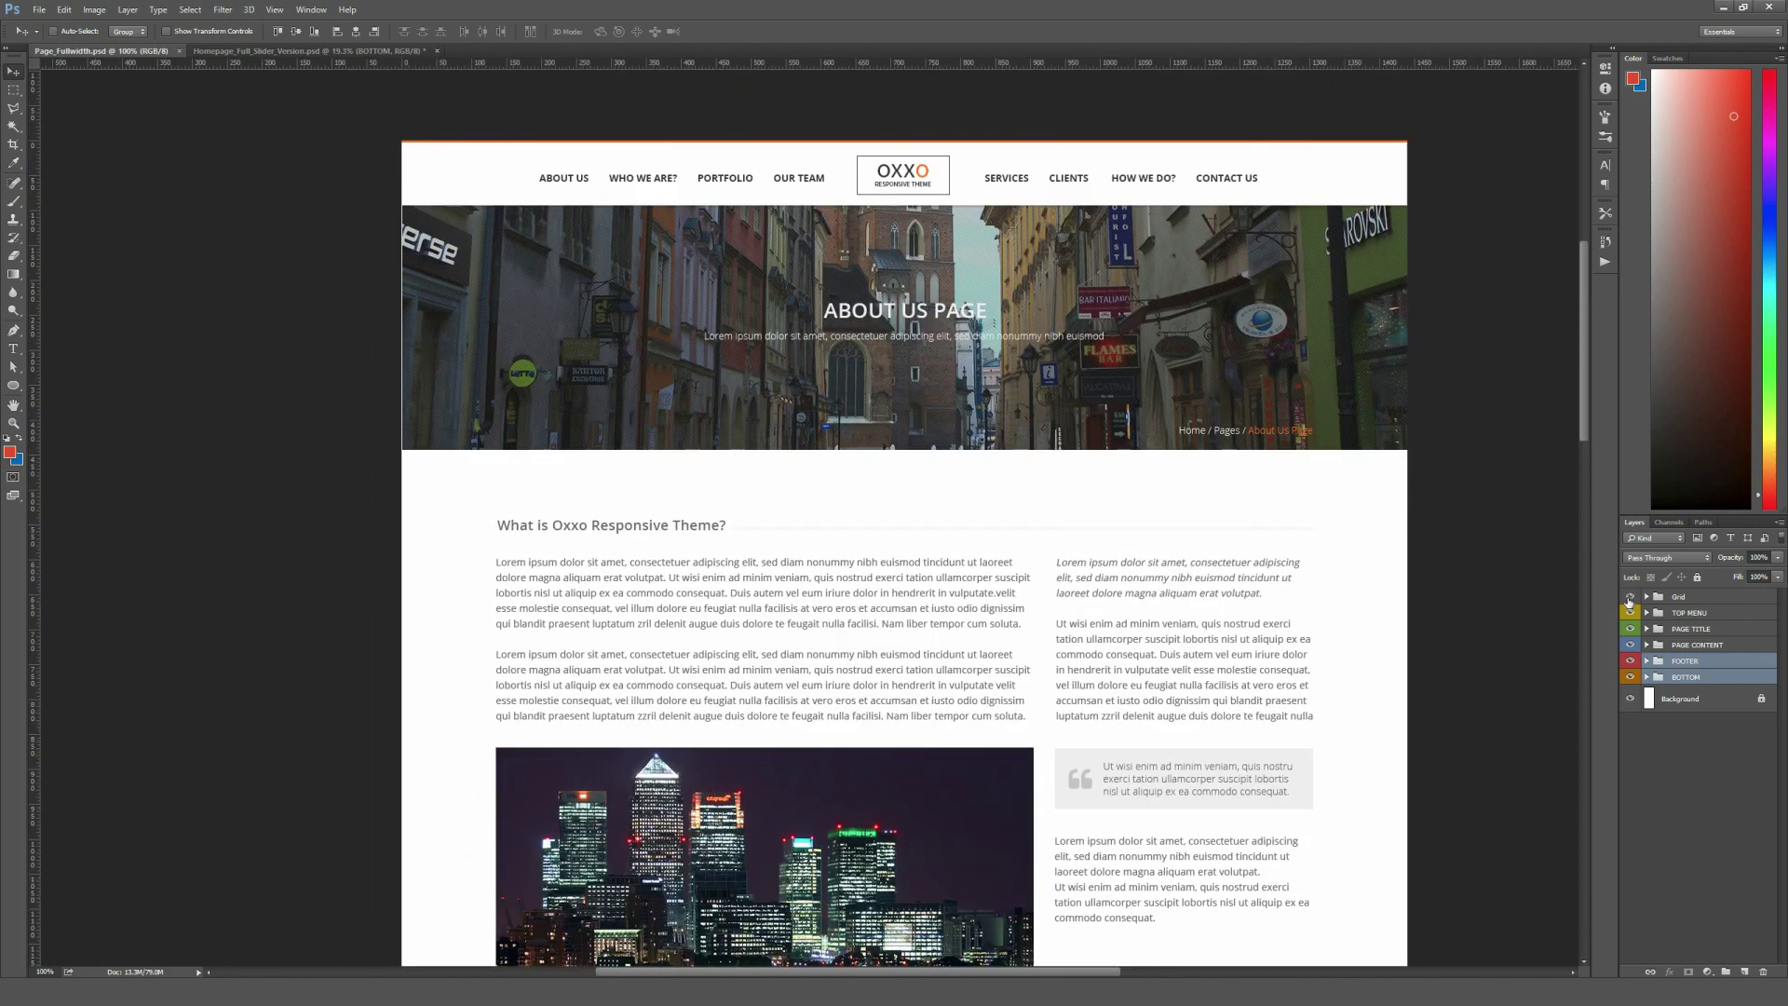
{"action": "left_click", "coordinate": [1630, 597]}
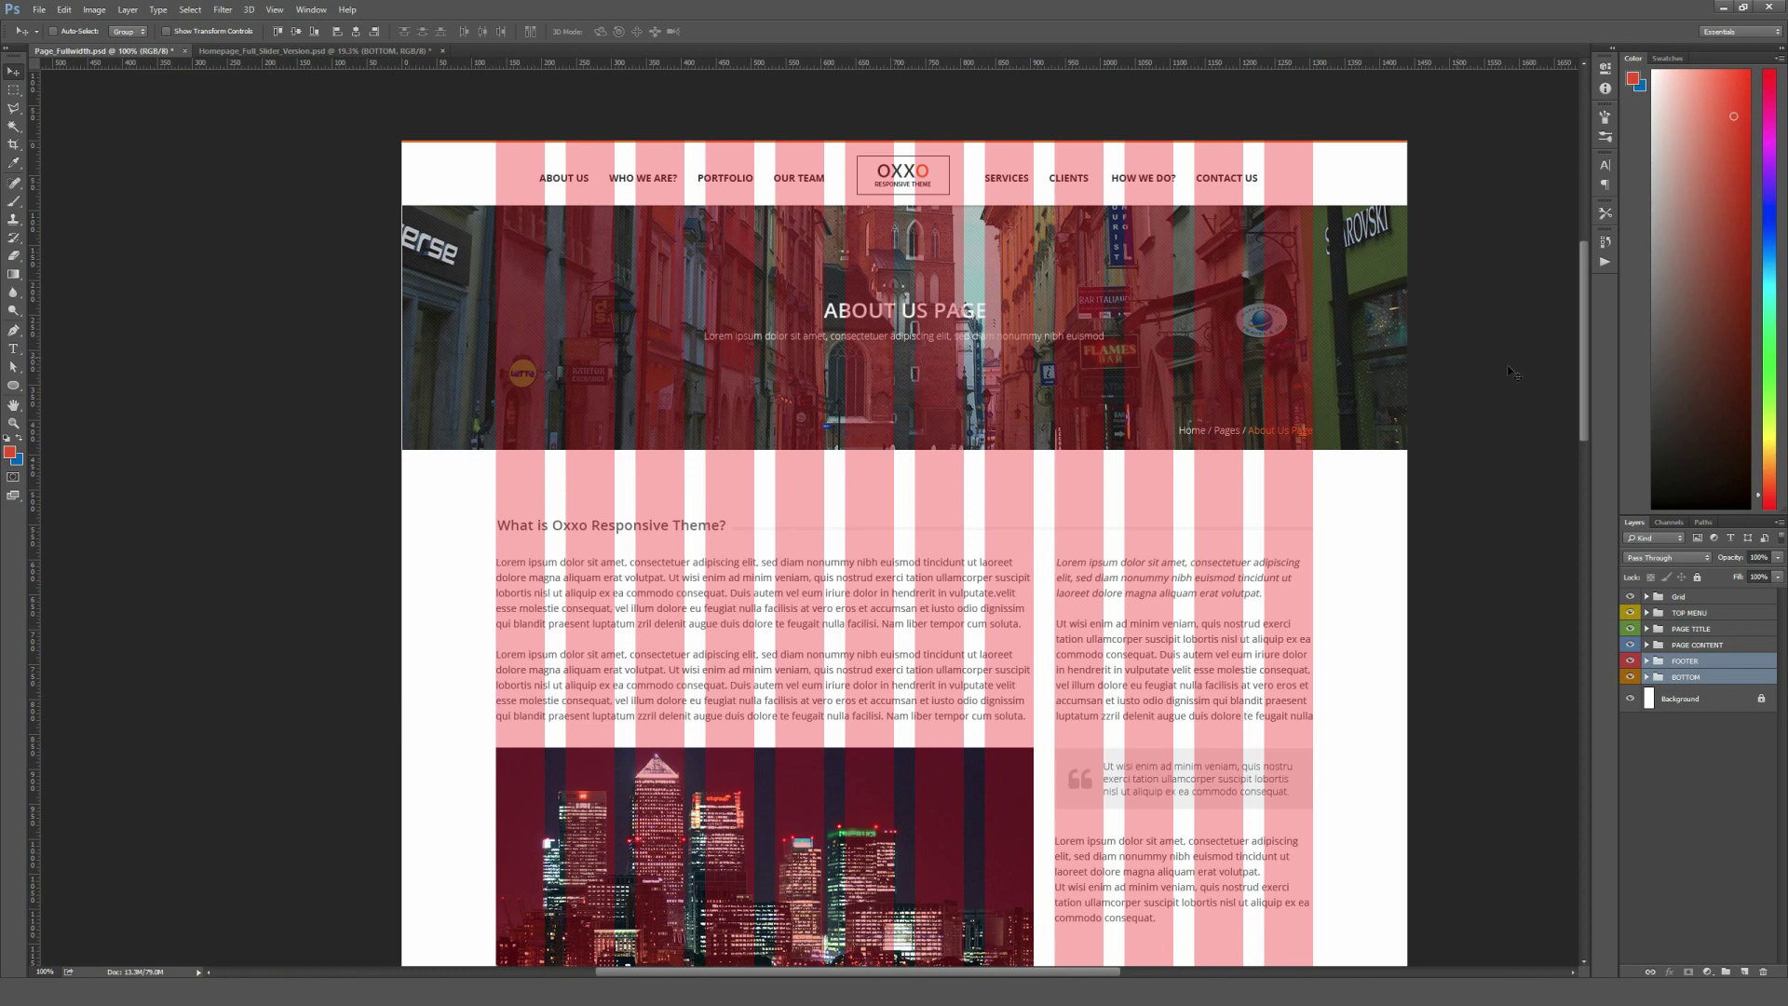
{"action": "left_click", "coordinate": [1631, 597]}
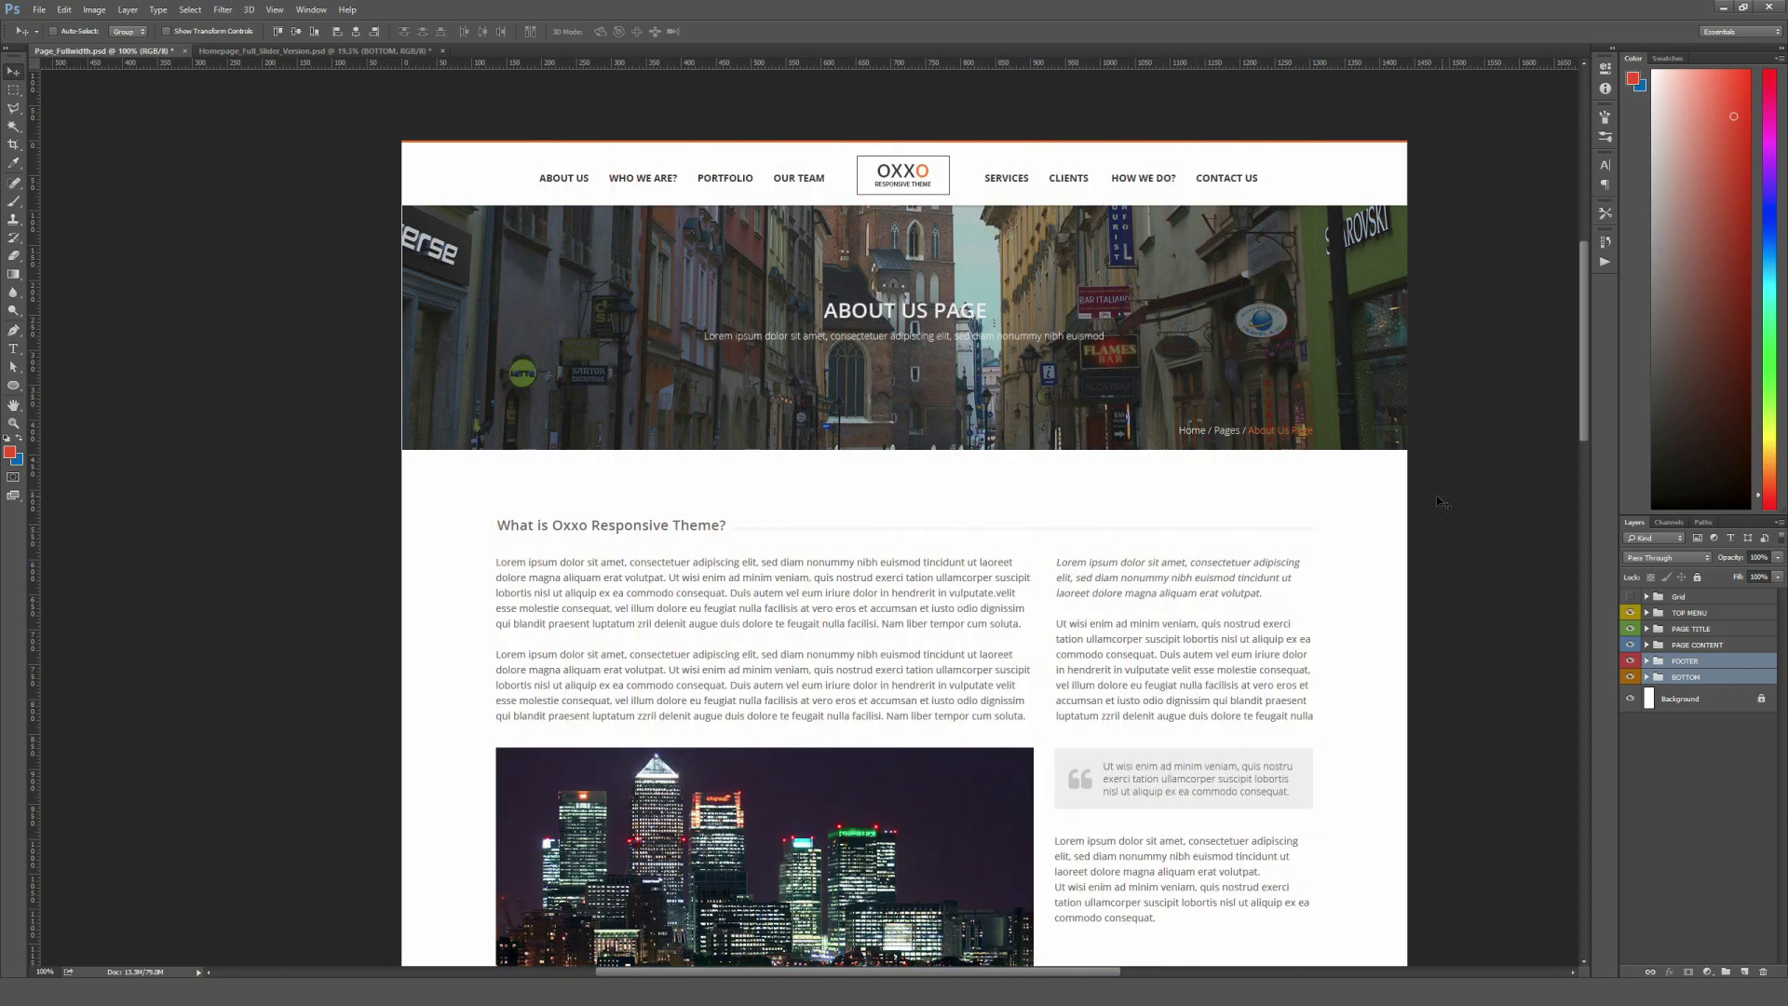
Step: Switch to Homepage_Full_Slider_Version.psd and examine the WE ARE. OXXO. slider and its main menu at 100%
{"action": "left_click", "coordinate": [389, 53]}
{"action": "scroll", "coordinate": [836, 327], "scroll_direction": "up", "scroll_amount": 4}
{"action": "left_click_drag", "start_coordinate": [921, 186], "coordinate": [959, 679]}
{"action": "left_click_drag", "start_coordinate": [920, 207], "coordinate": [934, 479]}
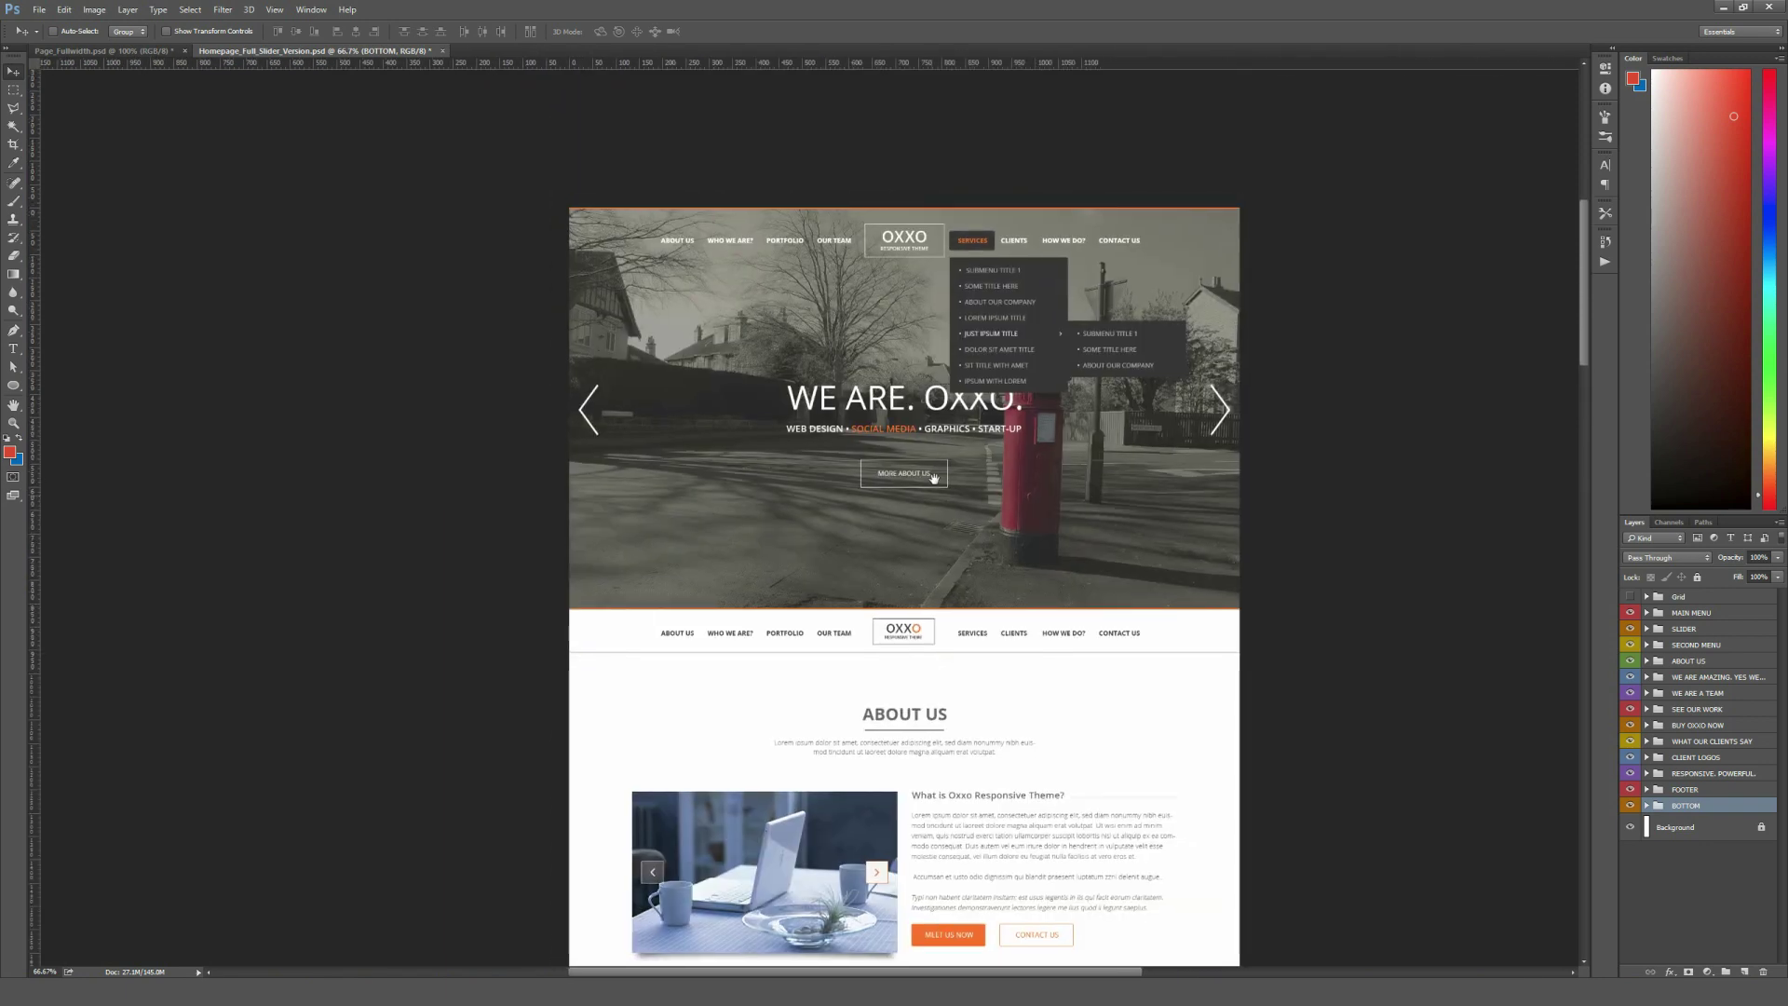
{"action": "key", "text": "ctrl+plus"}
{"action": "left_click_drag", "start_coordinate": [1196, 475], "coordinate": [1156, 477]}
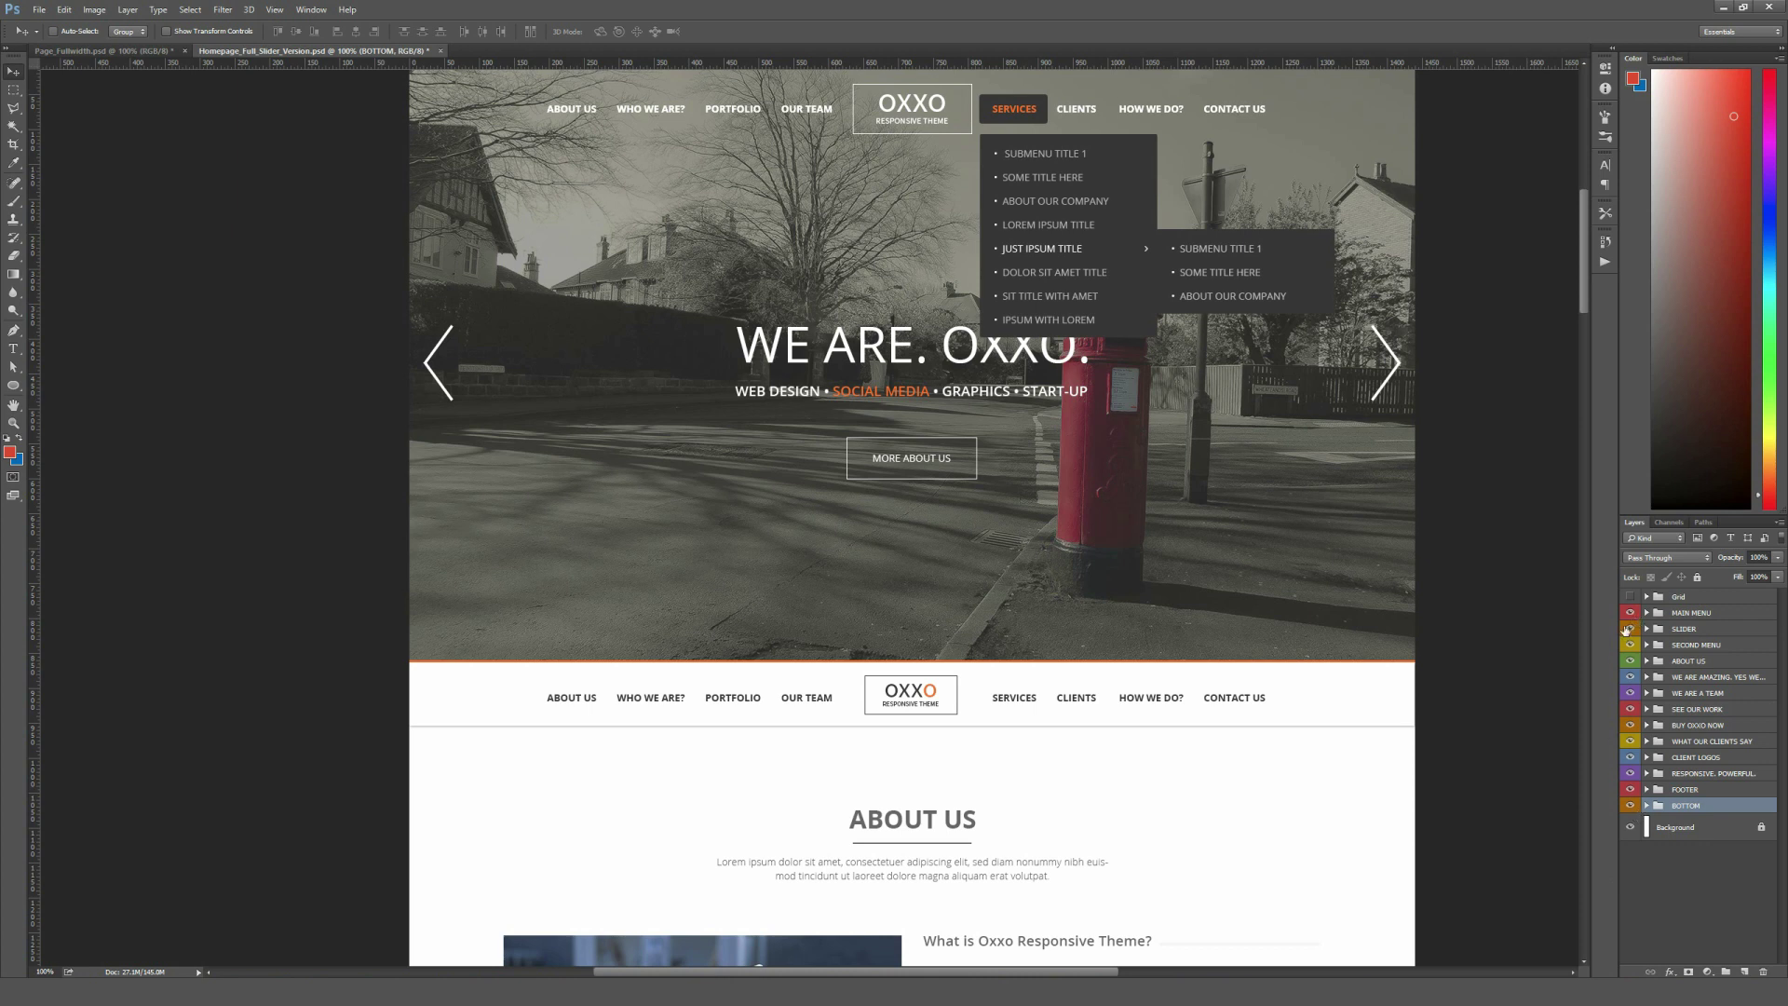
Step: Toggle the MAIN MENU group's visibility repeatedly to demonstrate what it contains, leaving it shown
{"action": "left_click", "coordinate": [1629, 613]}
{"action": "left_click", "coordinate": [1629, 613]}
{"action": "left_click", "coordinate": [1629, 613]}
{"action": "left_click", "coordinate": [1629, 613]}
{"action": "left_click", "coordinate": [1630, 613]}
{"action": "left_click", "coordinate": [1630, 613]}
Step: Expand the MAIN MENU group and toggle its Menu Hover and Logo groups off and on, leaving both shown
{"action": "left_click", "coordinate": [1646, 613]}
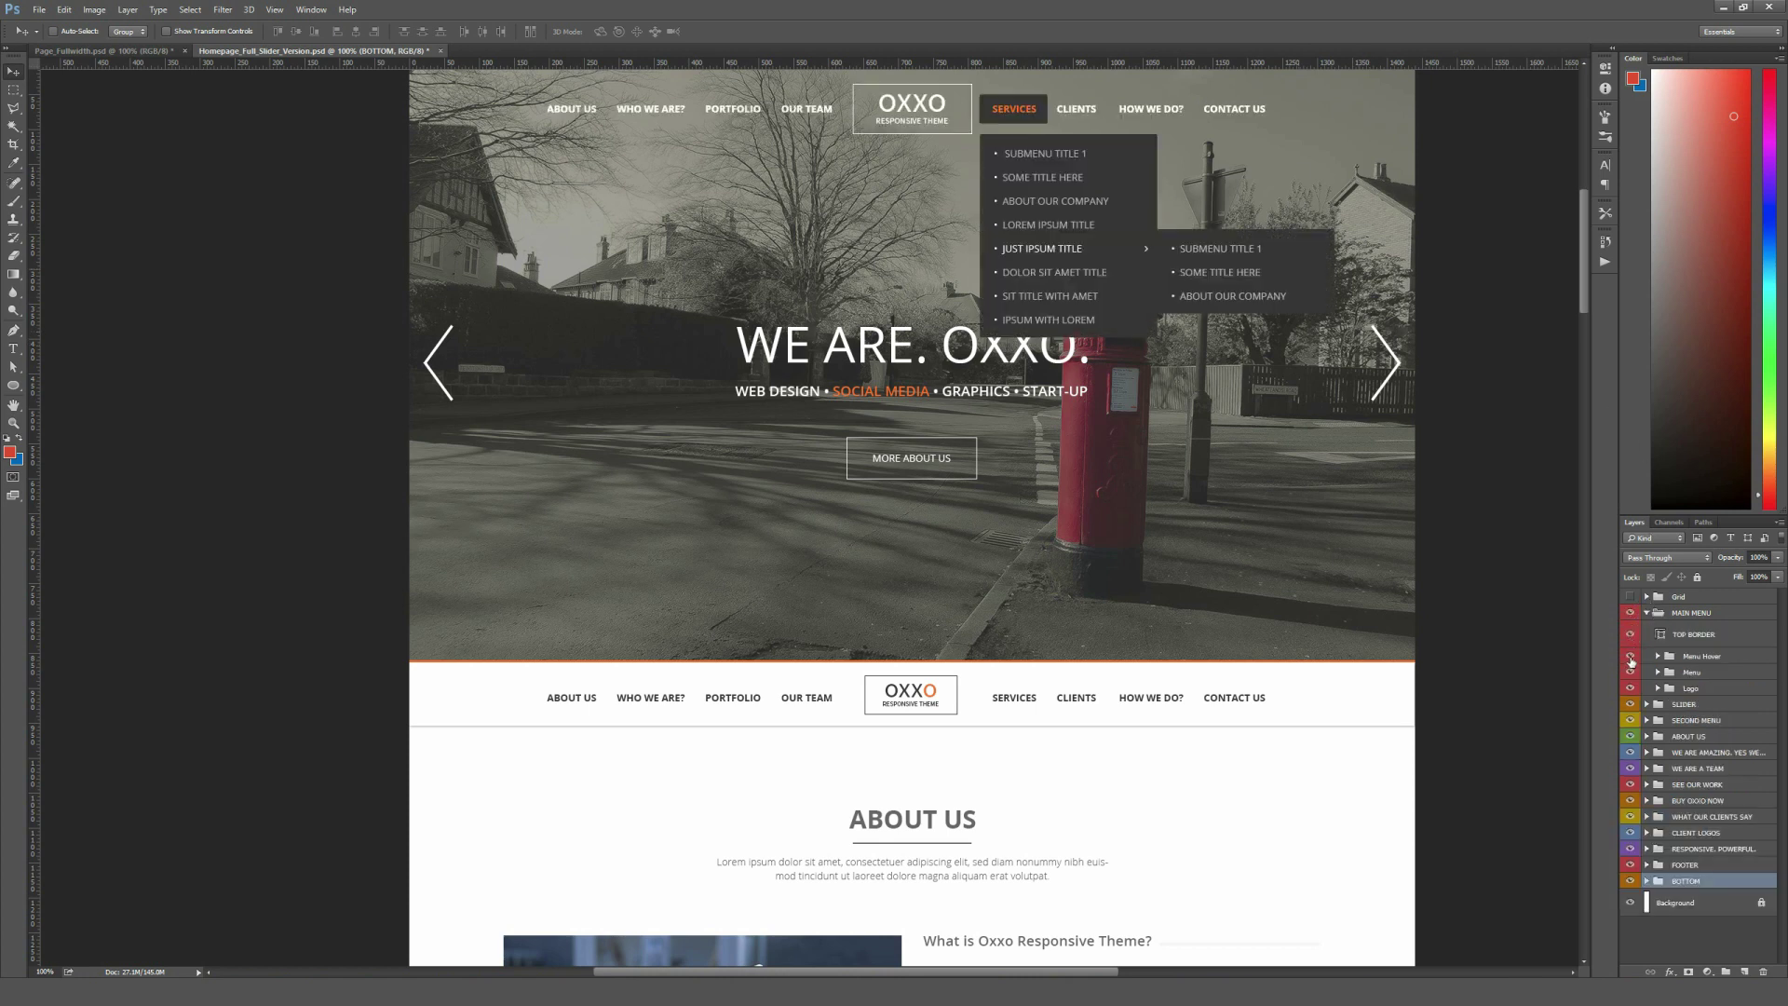
{"action": "left_click", "coordinate": [1630, 658]}
{"action": "left_click", "coordinate": [1630, 657]}
{"action": "left_click", "coordinate": [1630, 656]}
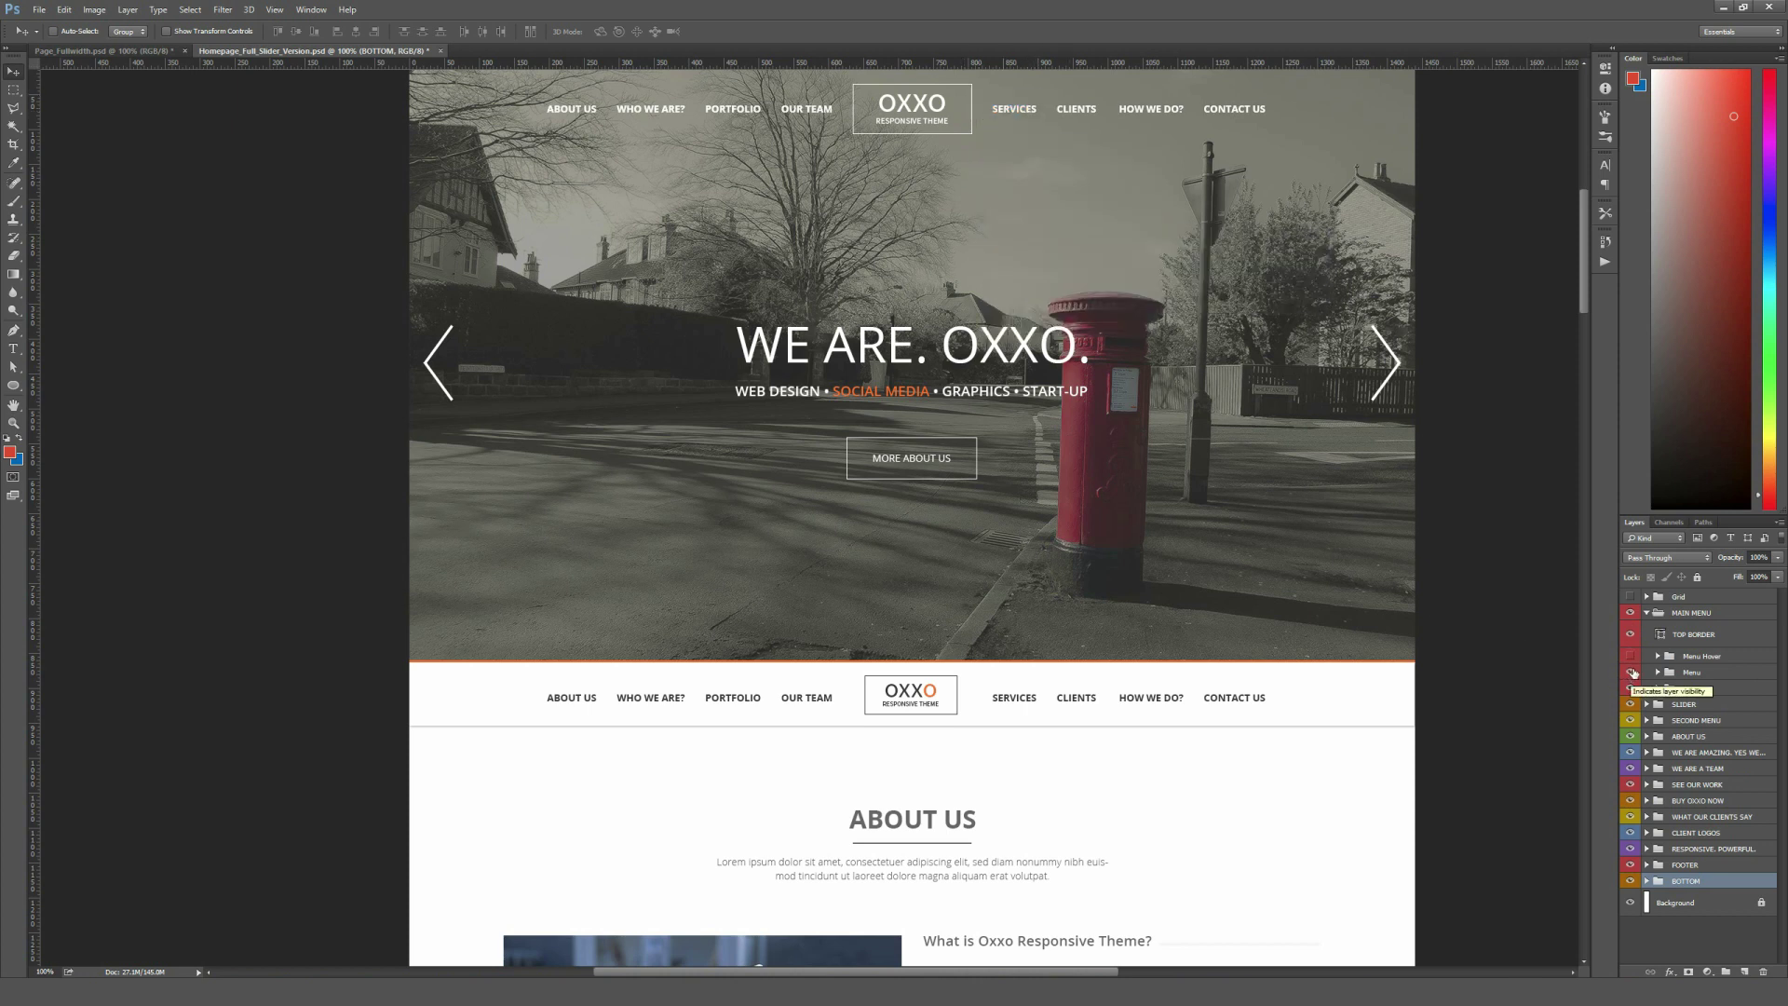
{"action": "left_click", "coordinate": [1631, 689]}
{"action": "left_click", "coordinate": [1631, 689]}
{"action": "left_click", "coordinate": [1631, 689]}
{"action": "left_click", "coordinate": [1631, 690]}
{"action": "left_click", "coordinate": [1631, 658]}
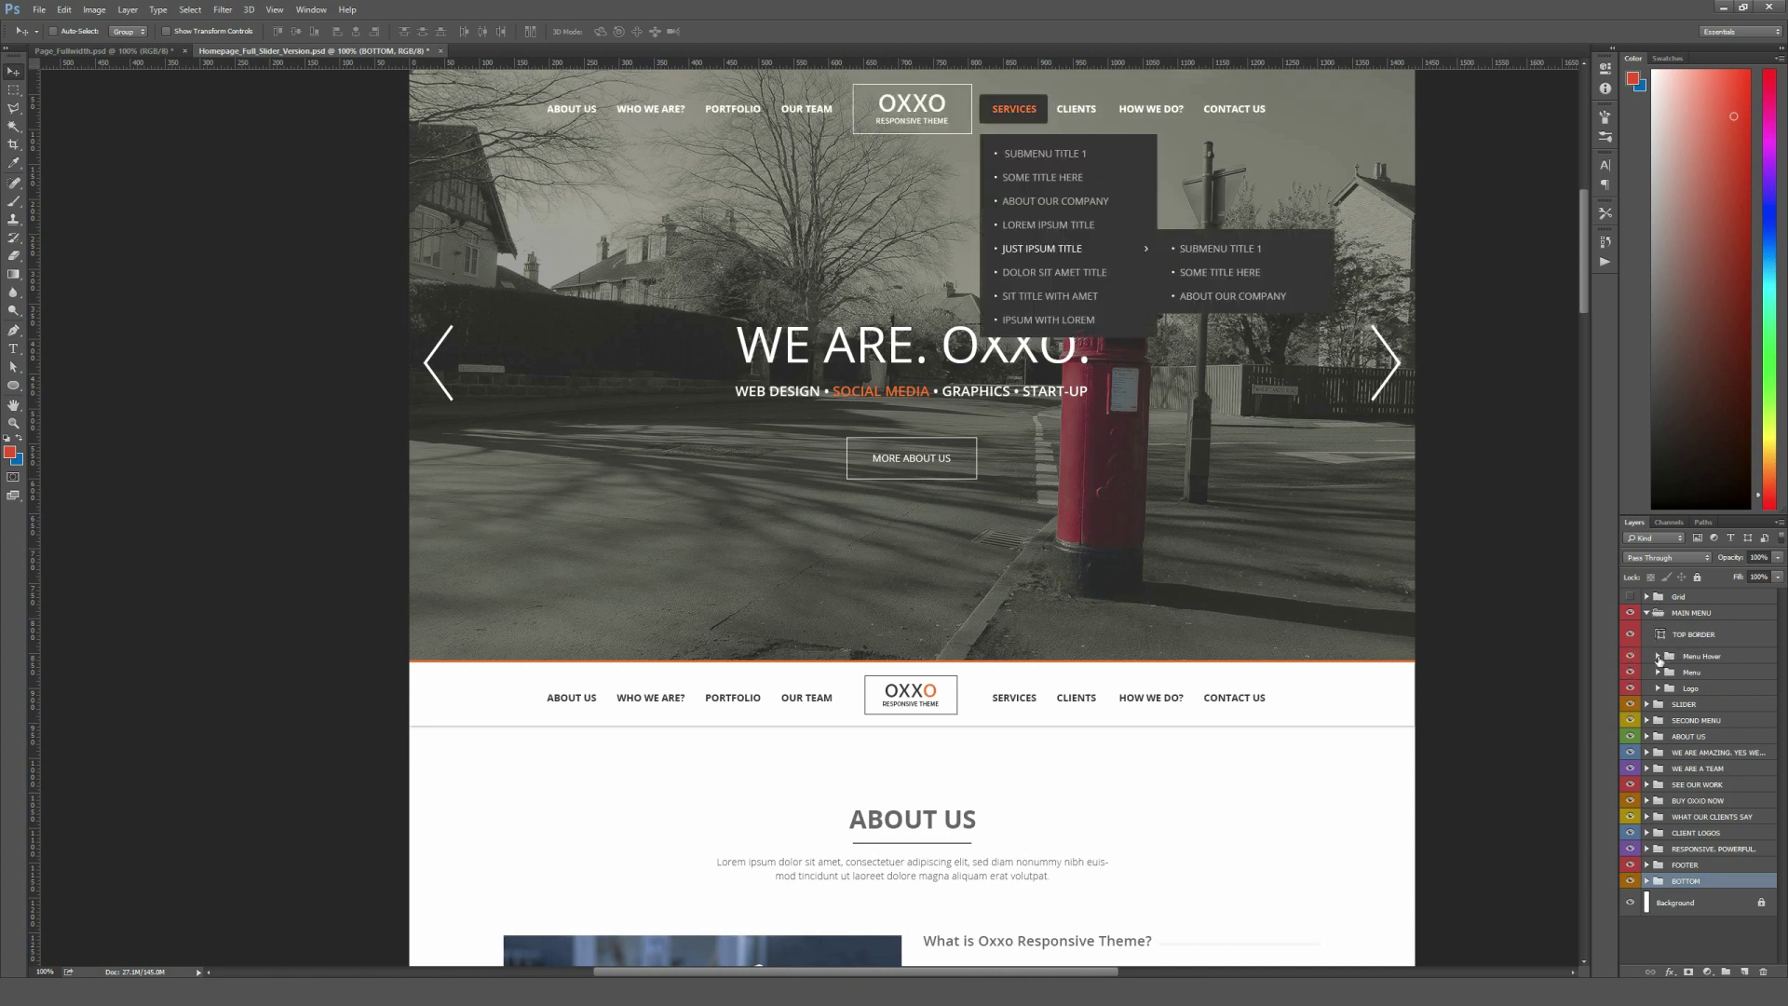
Step: Inspect the layers inside the Menu Hover group, and collapse it together with the MAIN MENU group
{"action": "left_click", "coordinate": [1658, 657]}
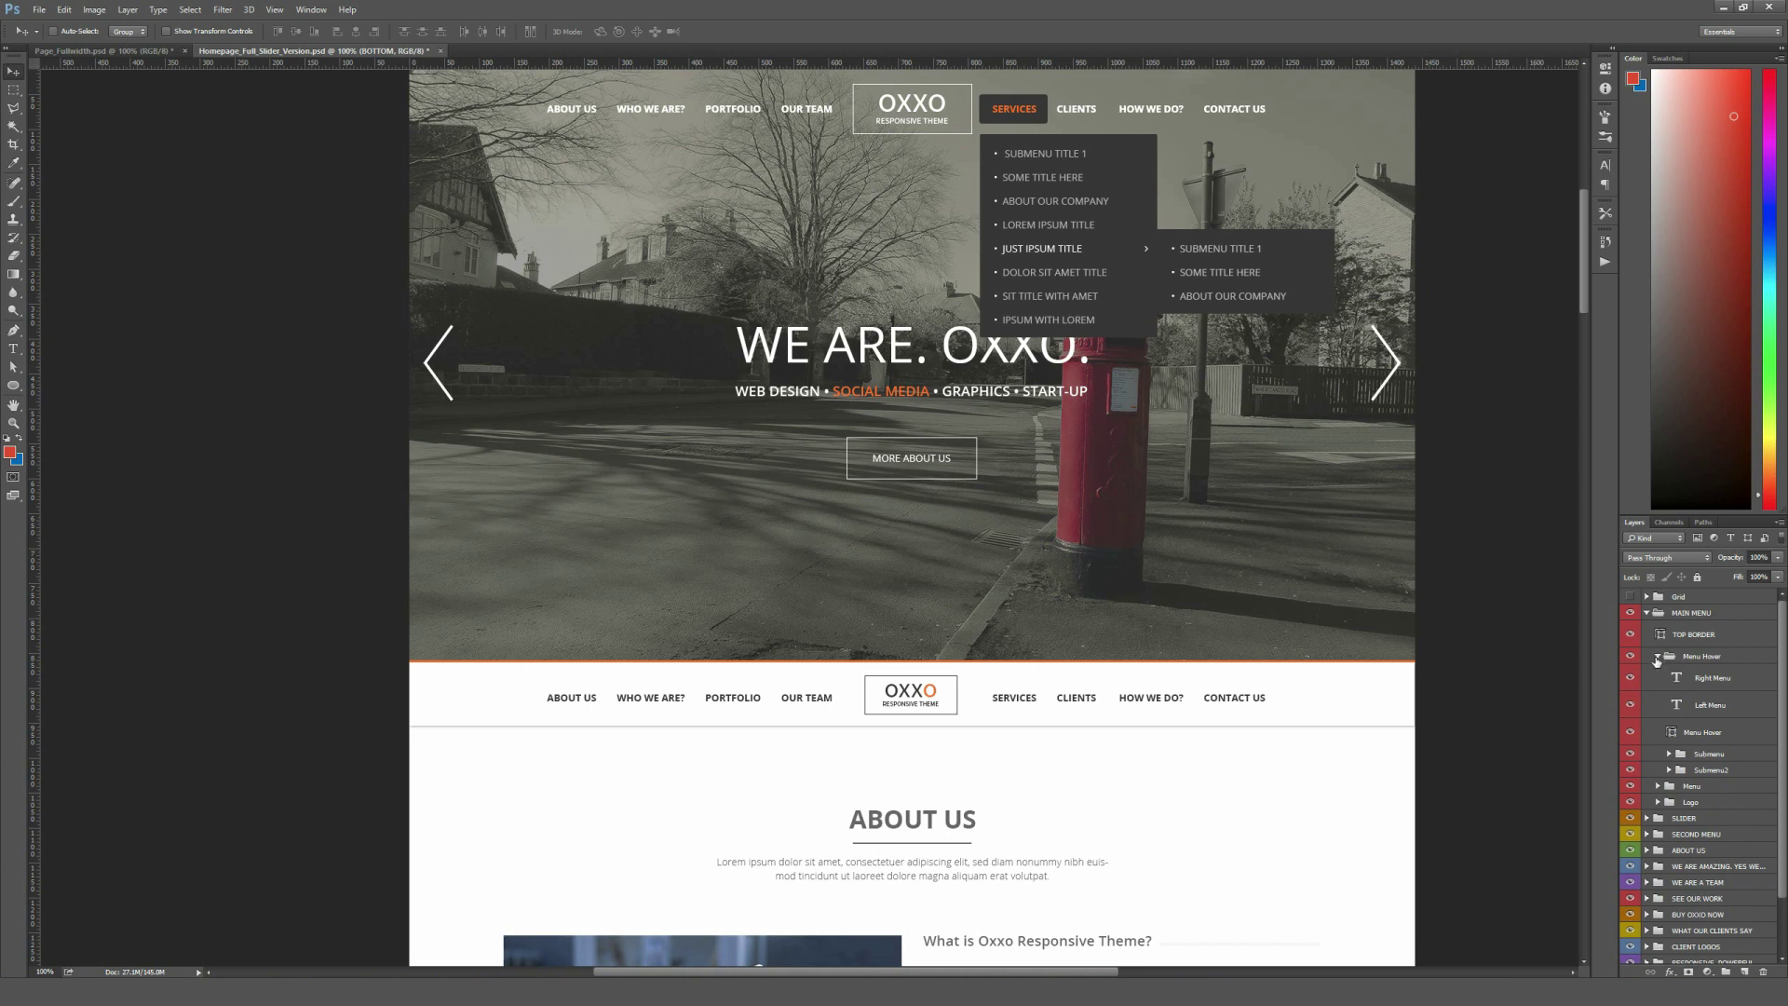
{"action": "left_click", "coordinate": [1657, 657]}
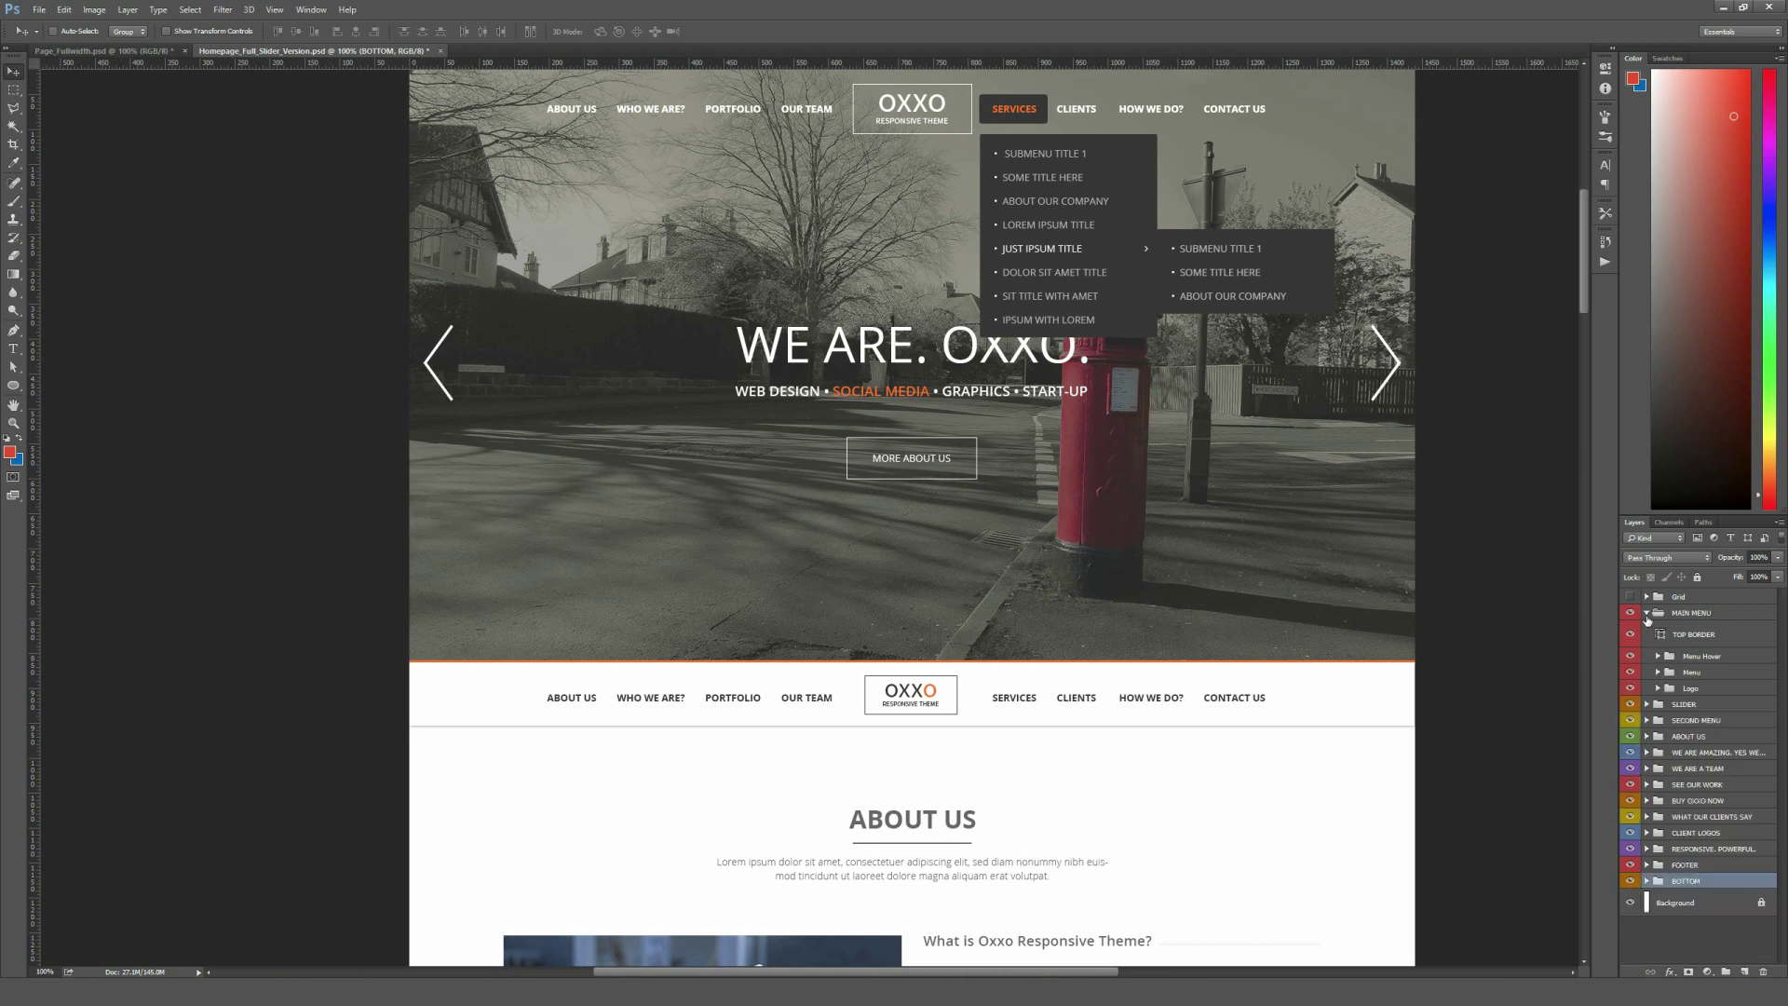
{"action": "left_click", "coordinate": [1647, 613]}
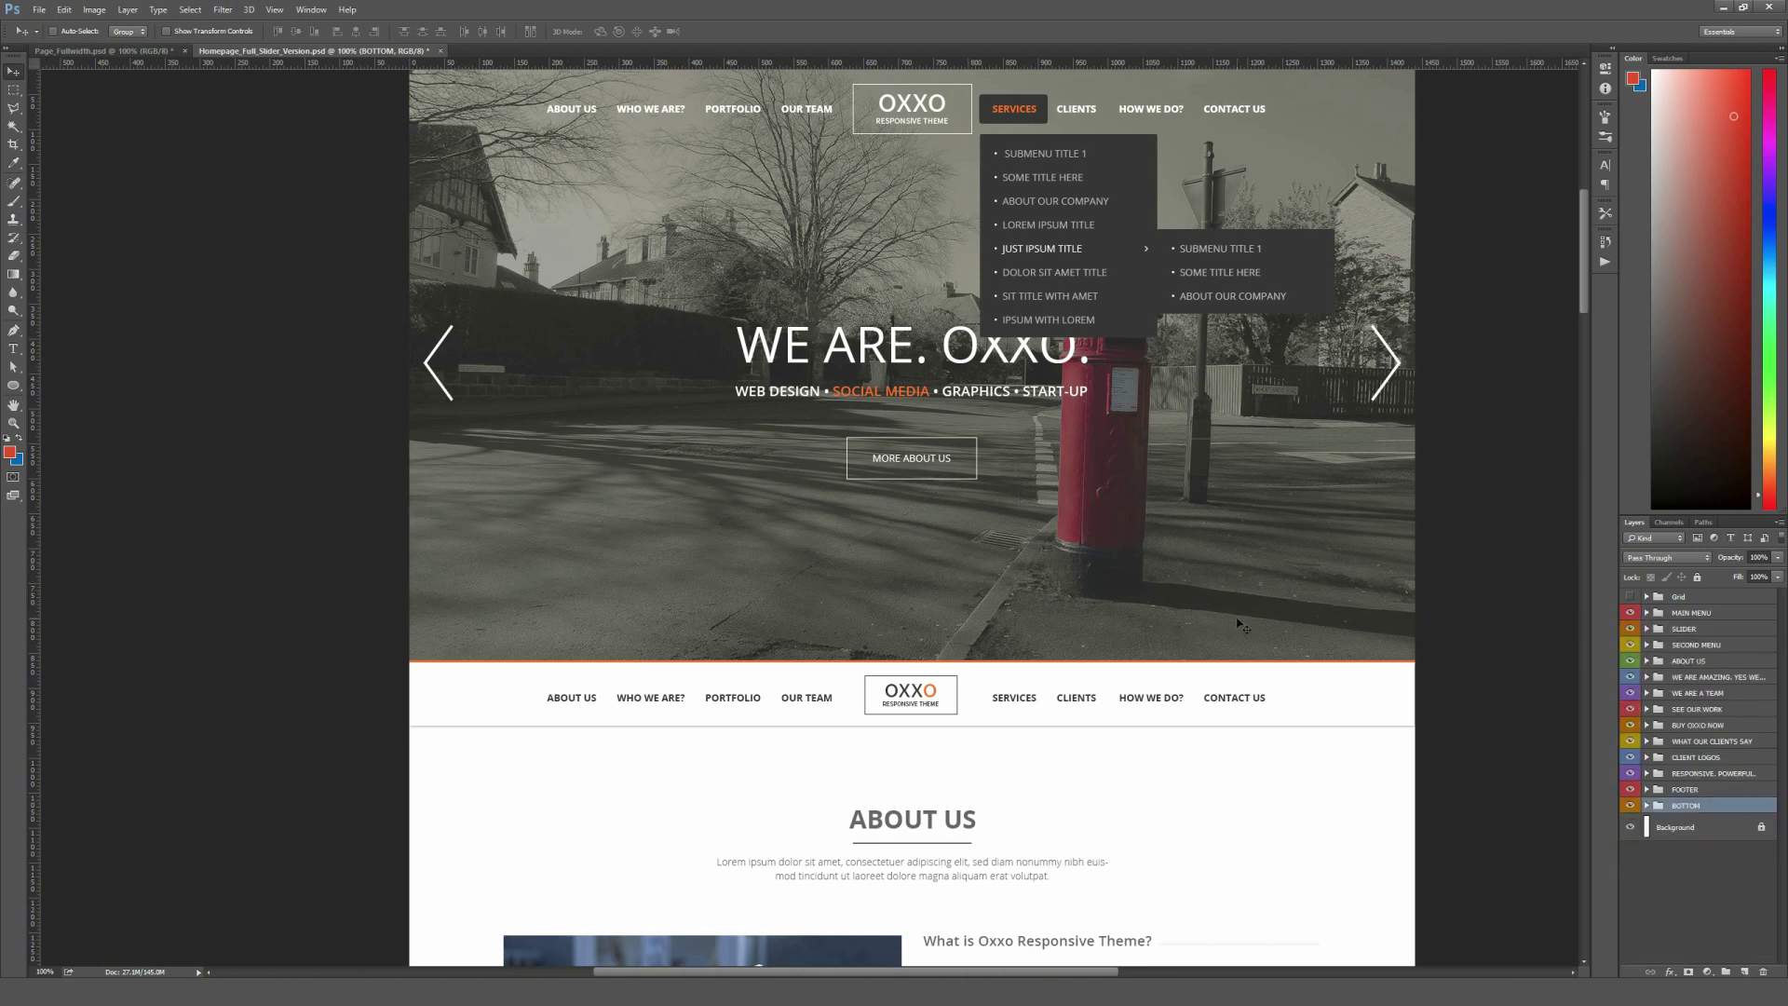
Step: Review the homepage's ABOUT US, WE ARE AMAZING. YES WE ARE. and WE ARE A TEAM. sections
{"action": "left_click_drag", "start_coordinate": [1037, 851], "coordinate": [990, 512]}
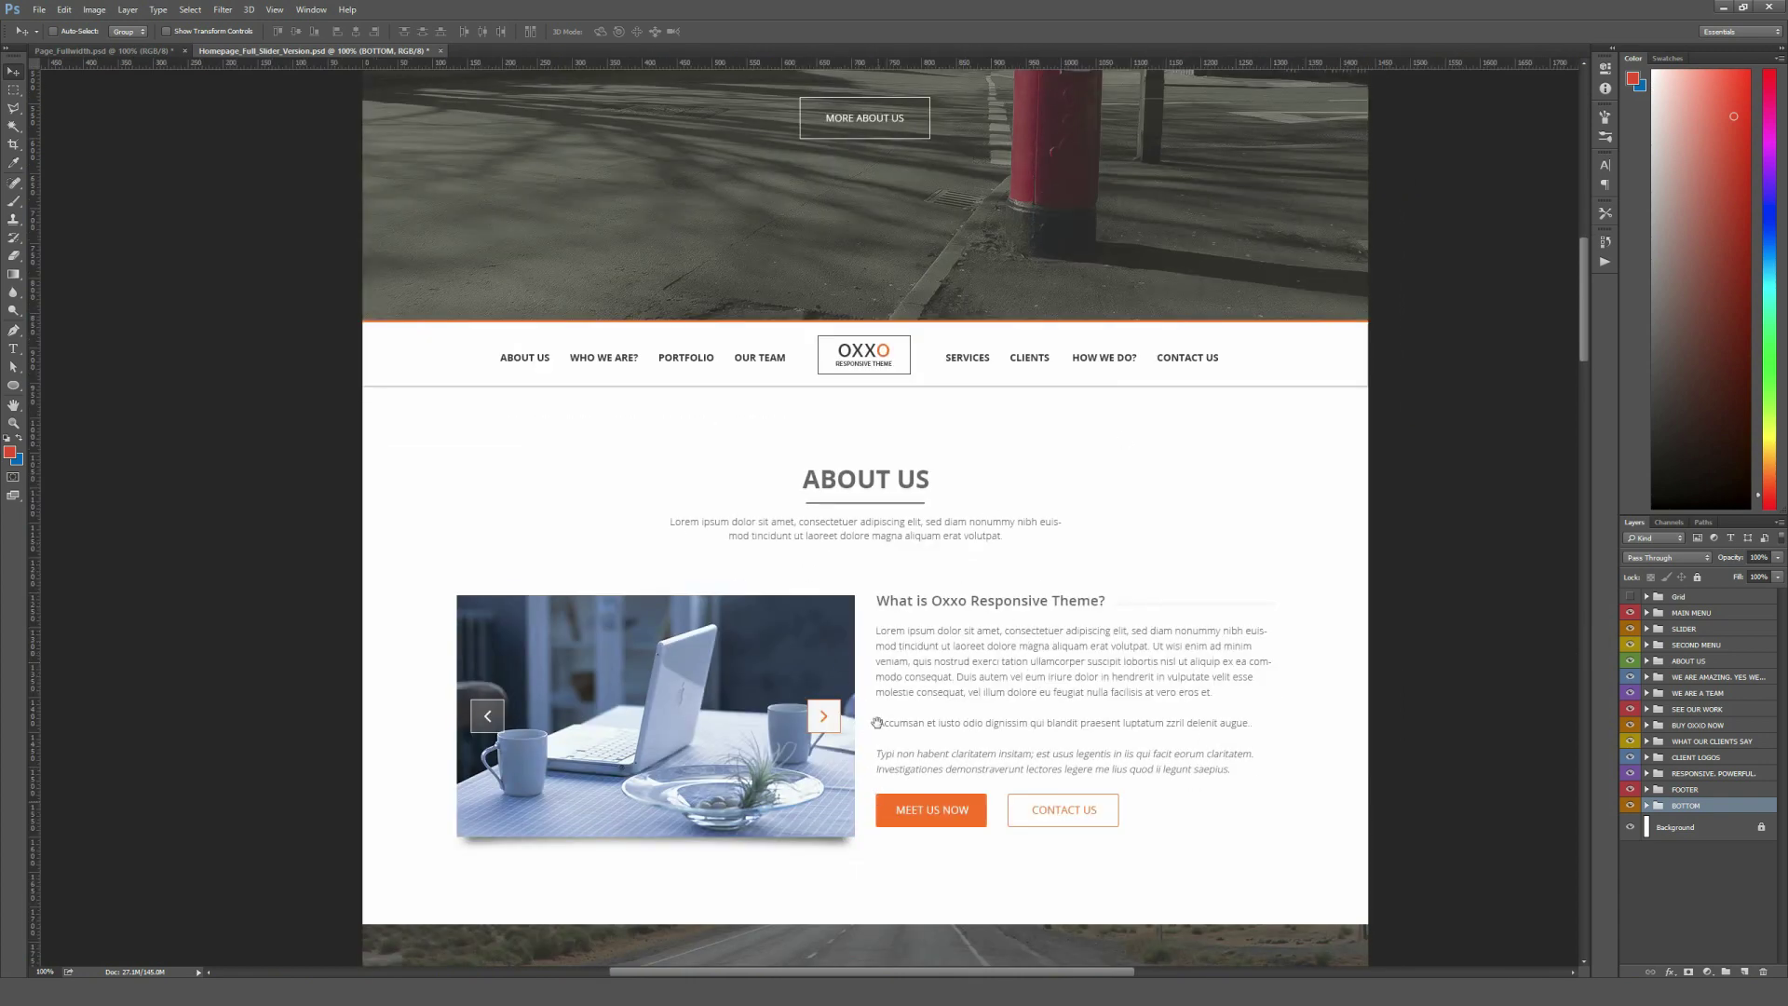
{"action": "left_click_drag", "start_coordinate": [876, 792], "coordinate": [868, 487]}
{"action": "left_click_drag", "start_coordinate": [885, 559], "coordinate": [876, 245]}
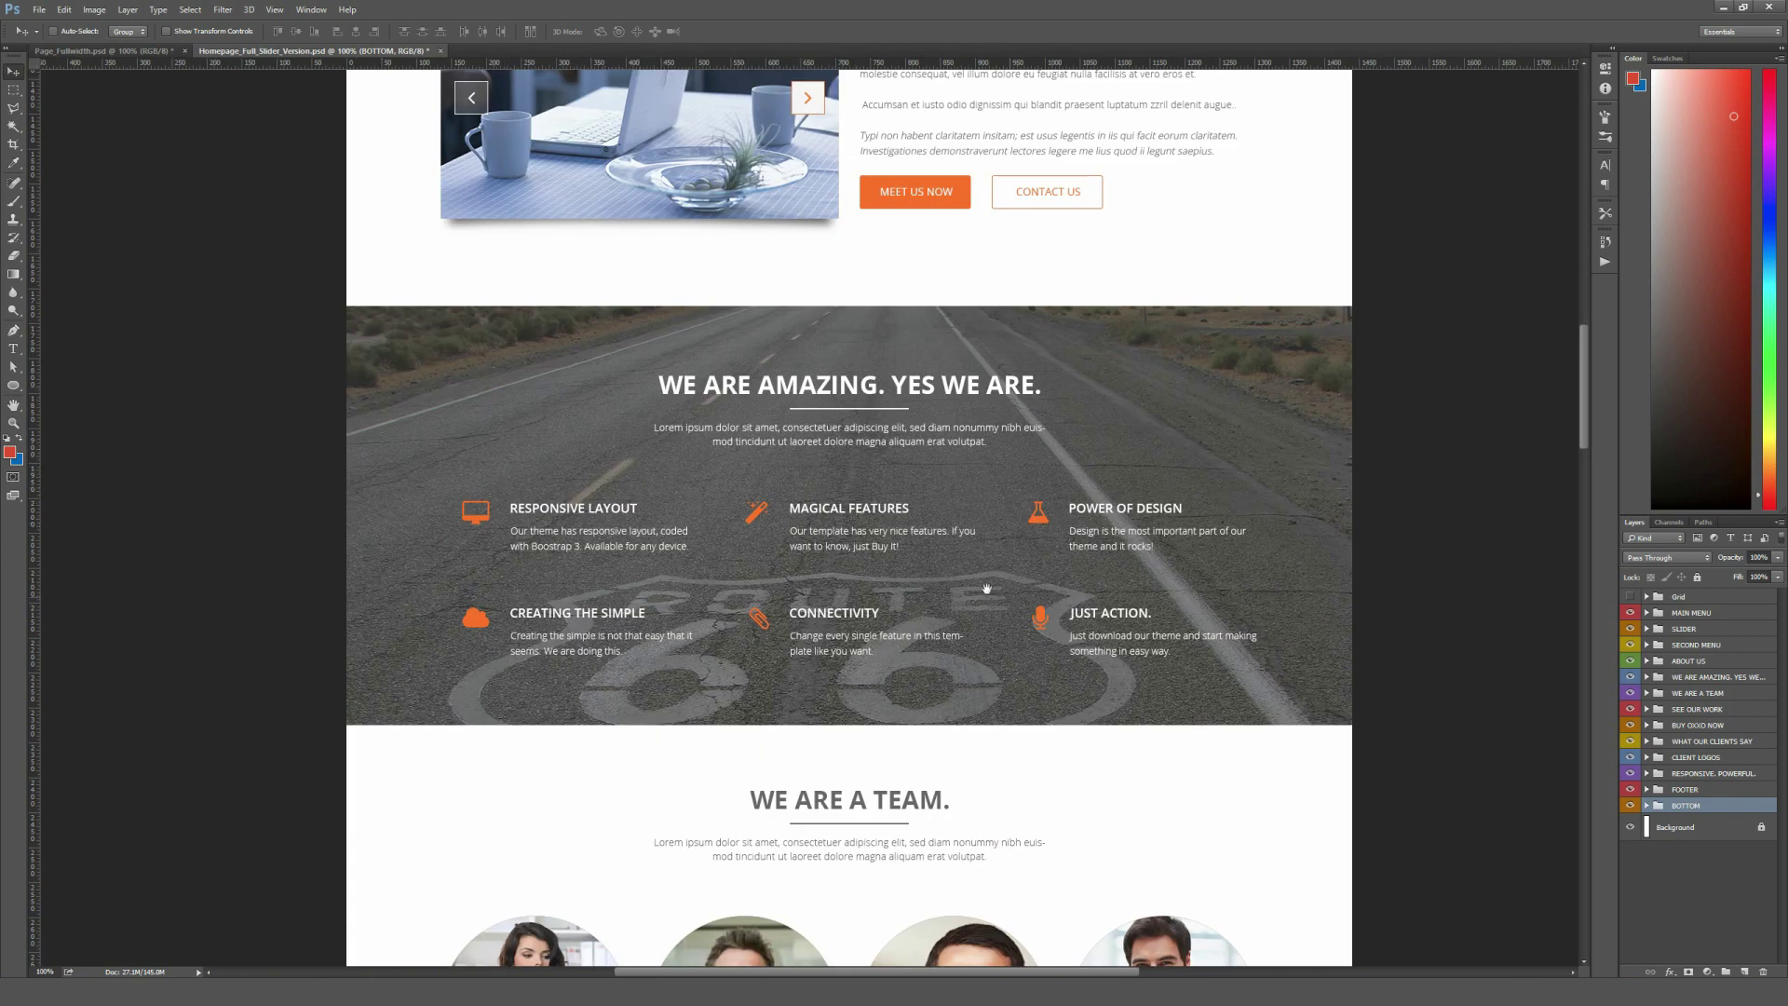
{"action": "left_click_drag", "start_coordinate": [972, 692], "coordinate": [966, 471]}
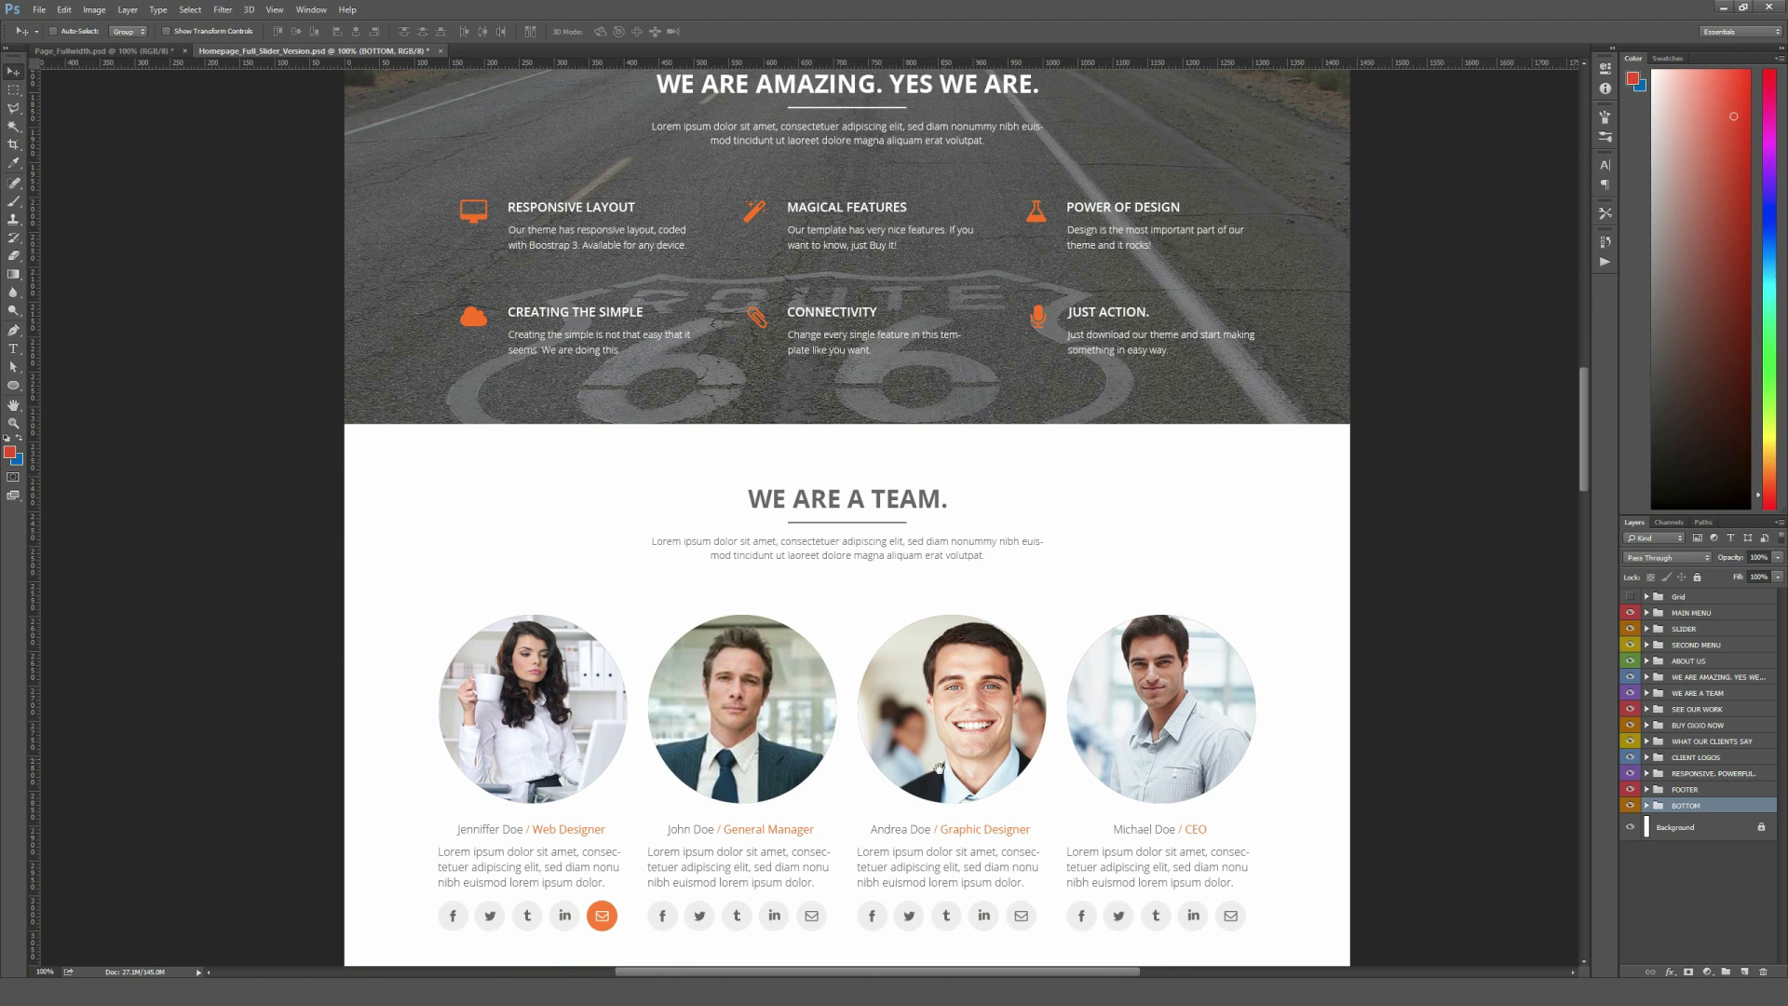
{"action": "left_click_drag", "start_coordinate": [928, 768], "coordinate": [933, 484]}
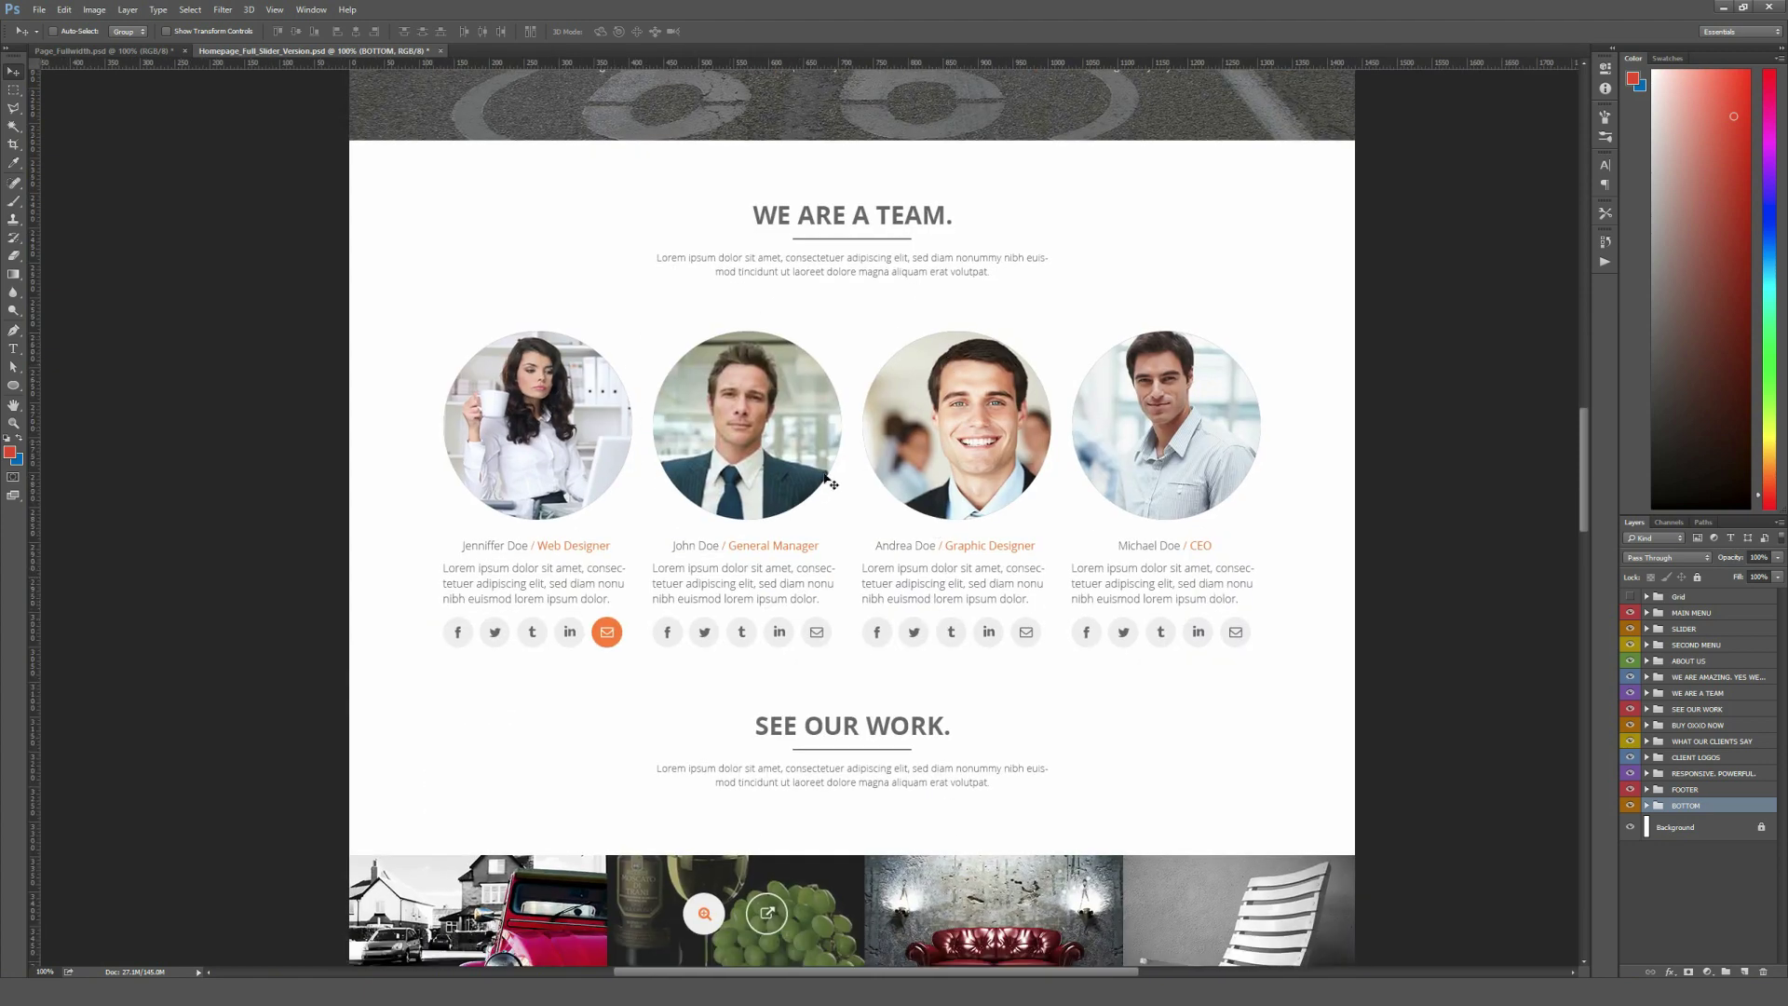
Step: Review the homepage from the SEE OUR WORK. gallery through the client and RESPONSIVE. POWERFUL. sections to the footer
{"action": "left_click_drag", "start_coordinate": [826, 745], "coordinate": [803, 358]}
{"action": "left_click_drag", "start_coordinate": [849, 720], "coordinate": [864, 408]}
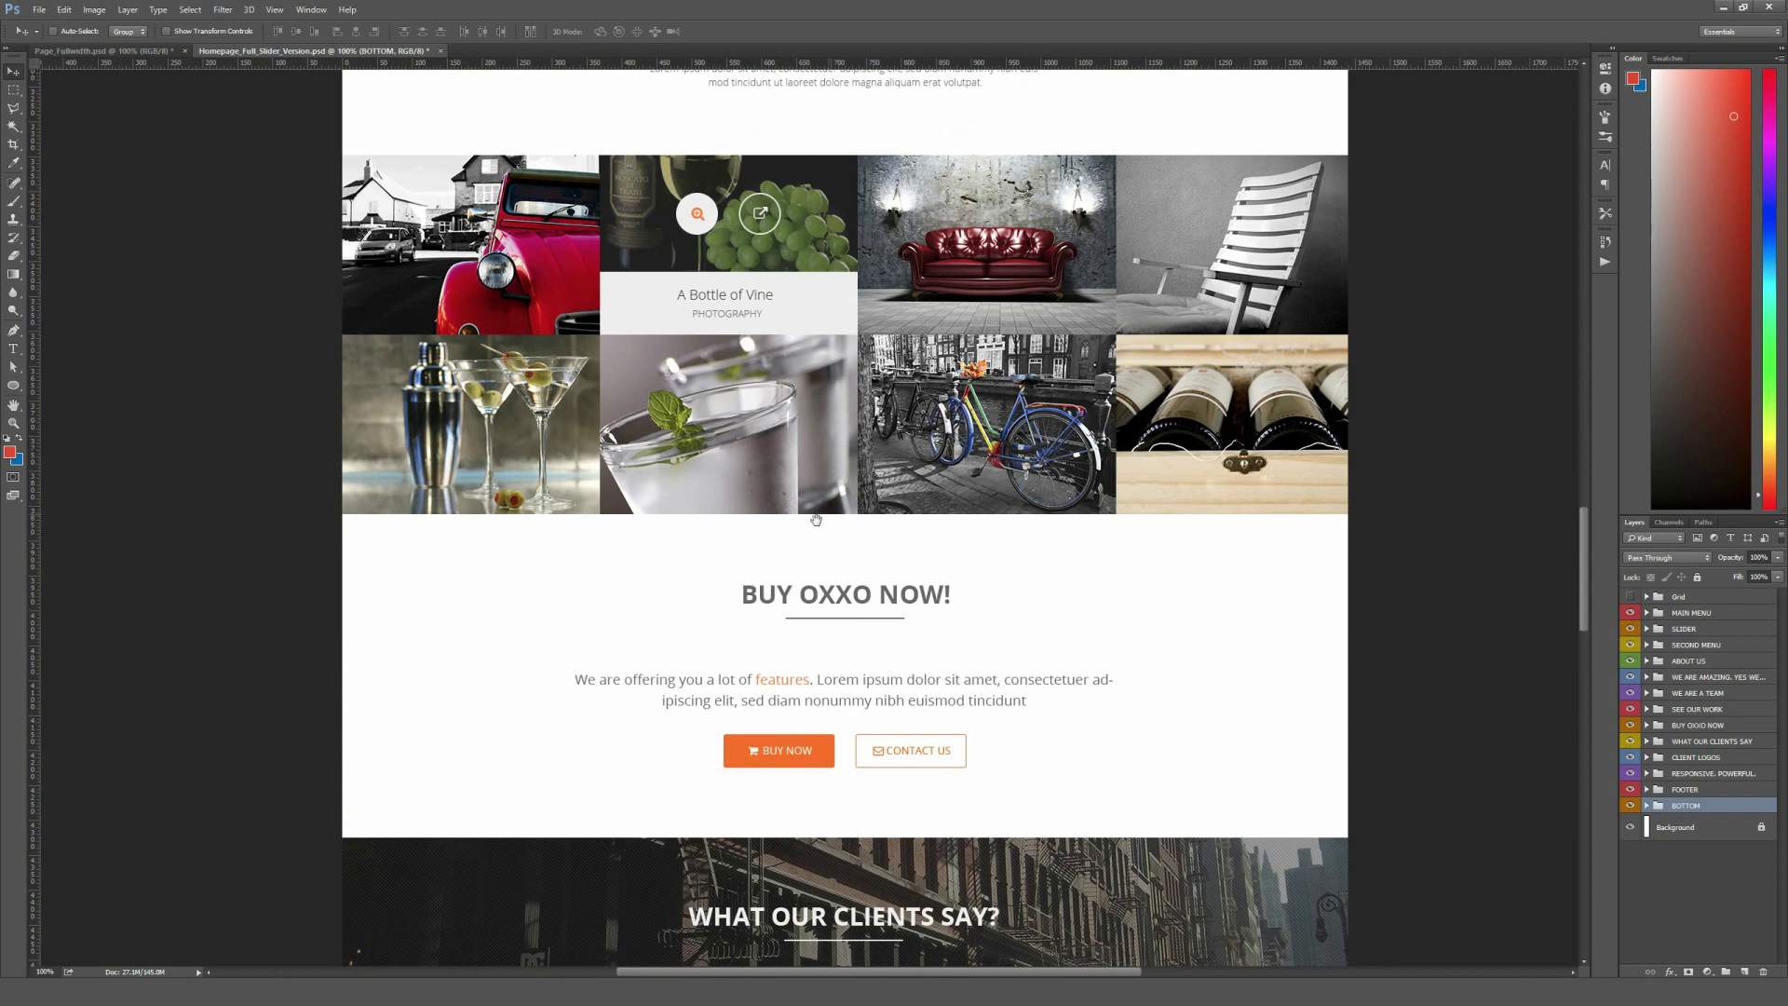
{"action": "left_click_drag", "start_coordinate": [898, 832], "coordinate": [920, 436]}
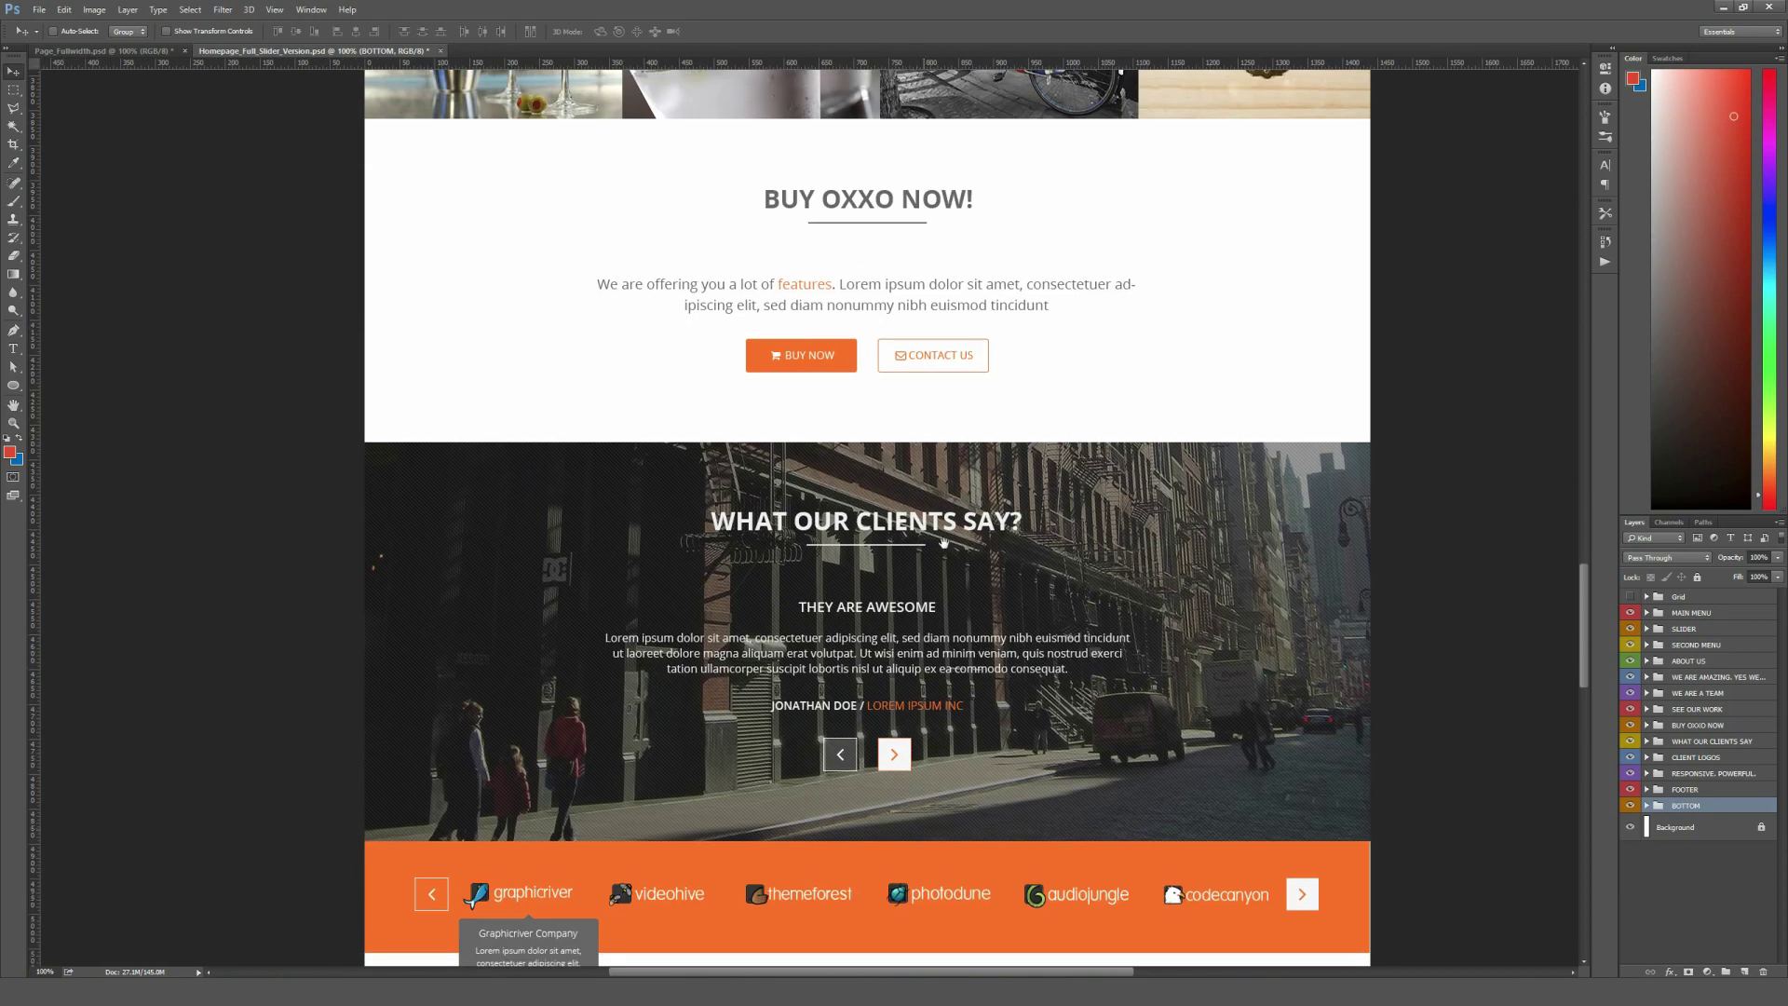
{"action": "left_click_drag", "start_coordinate": [932, 847], "coordinate": [929, 484]}
{"action": "left_click_drag", "start_coordinate": [940, 947], "coordinate": [937, 550]}
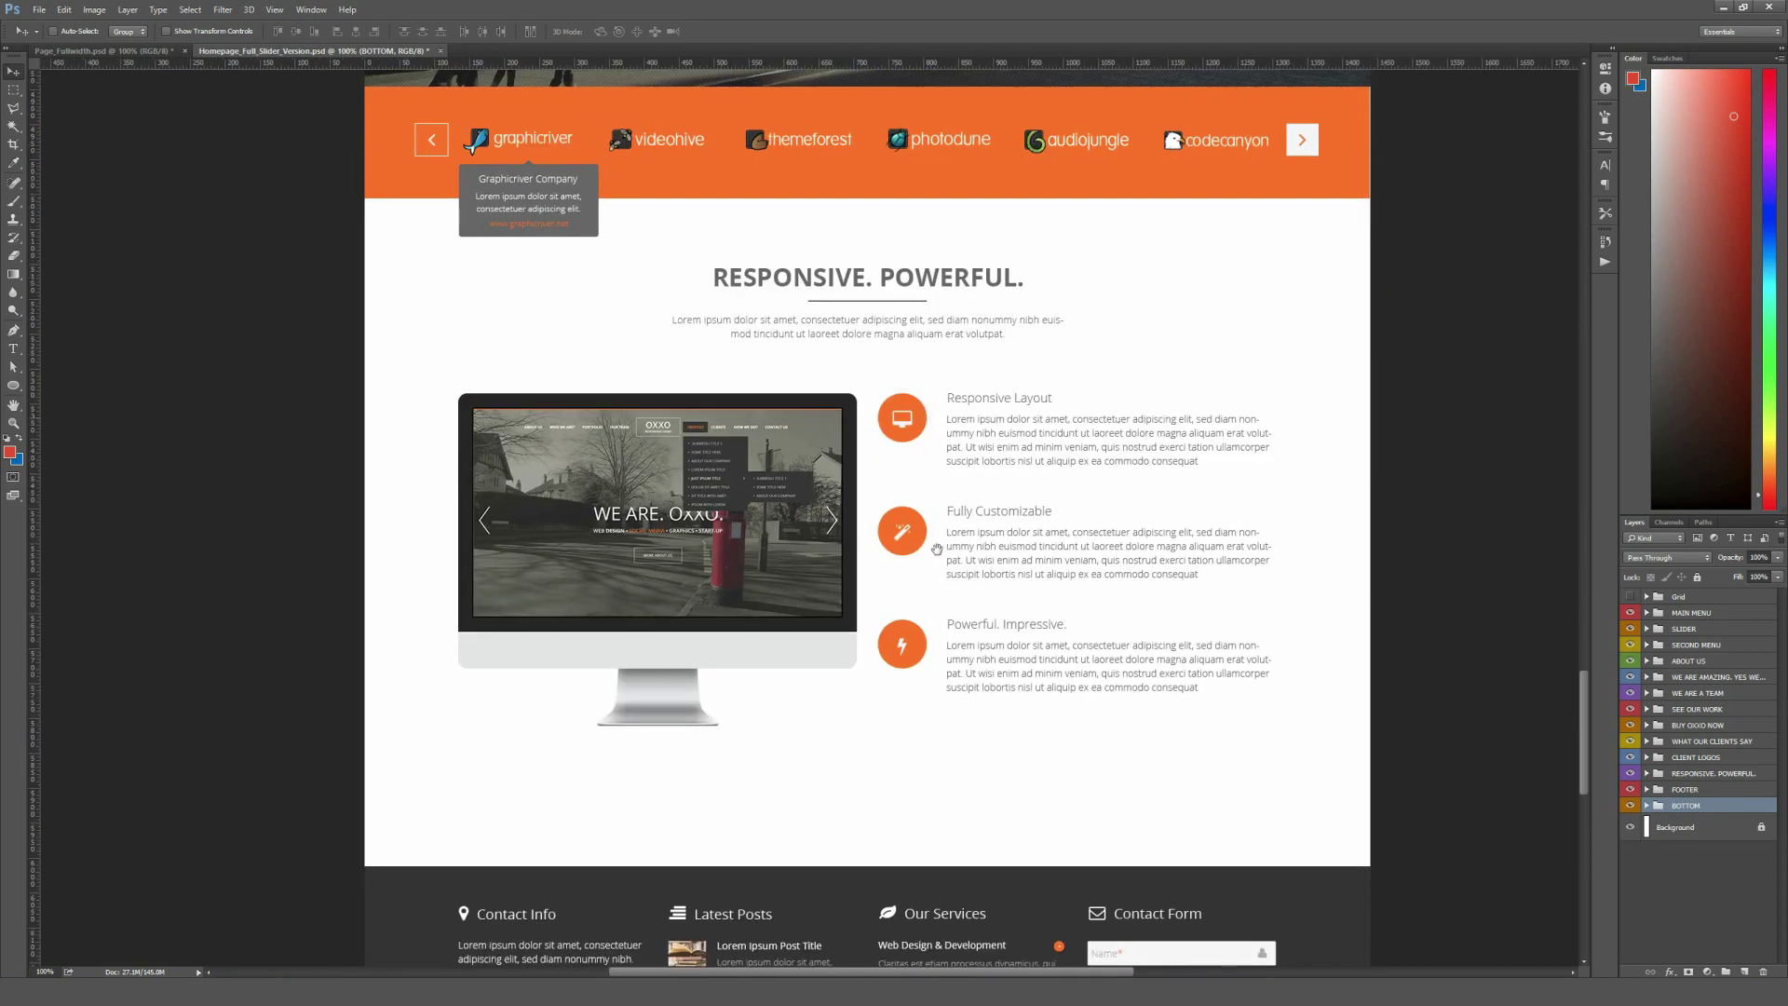
{"action": "left_click_drag", "start_coordinate": [921, 817], "coordinate": [908, 399]}
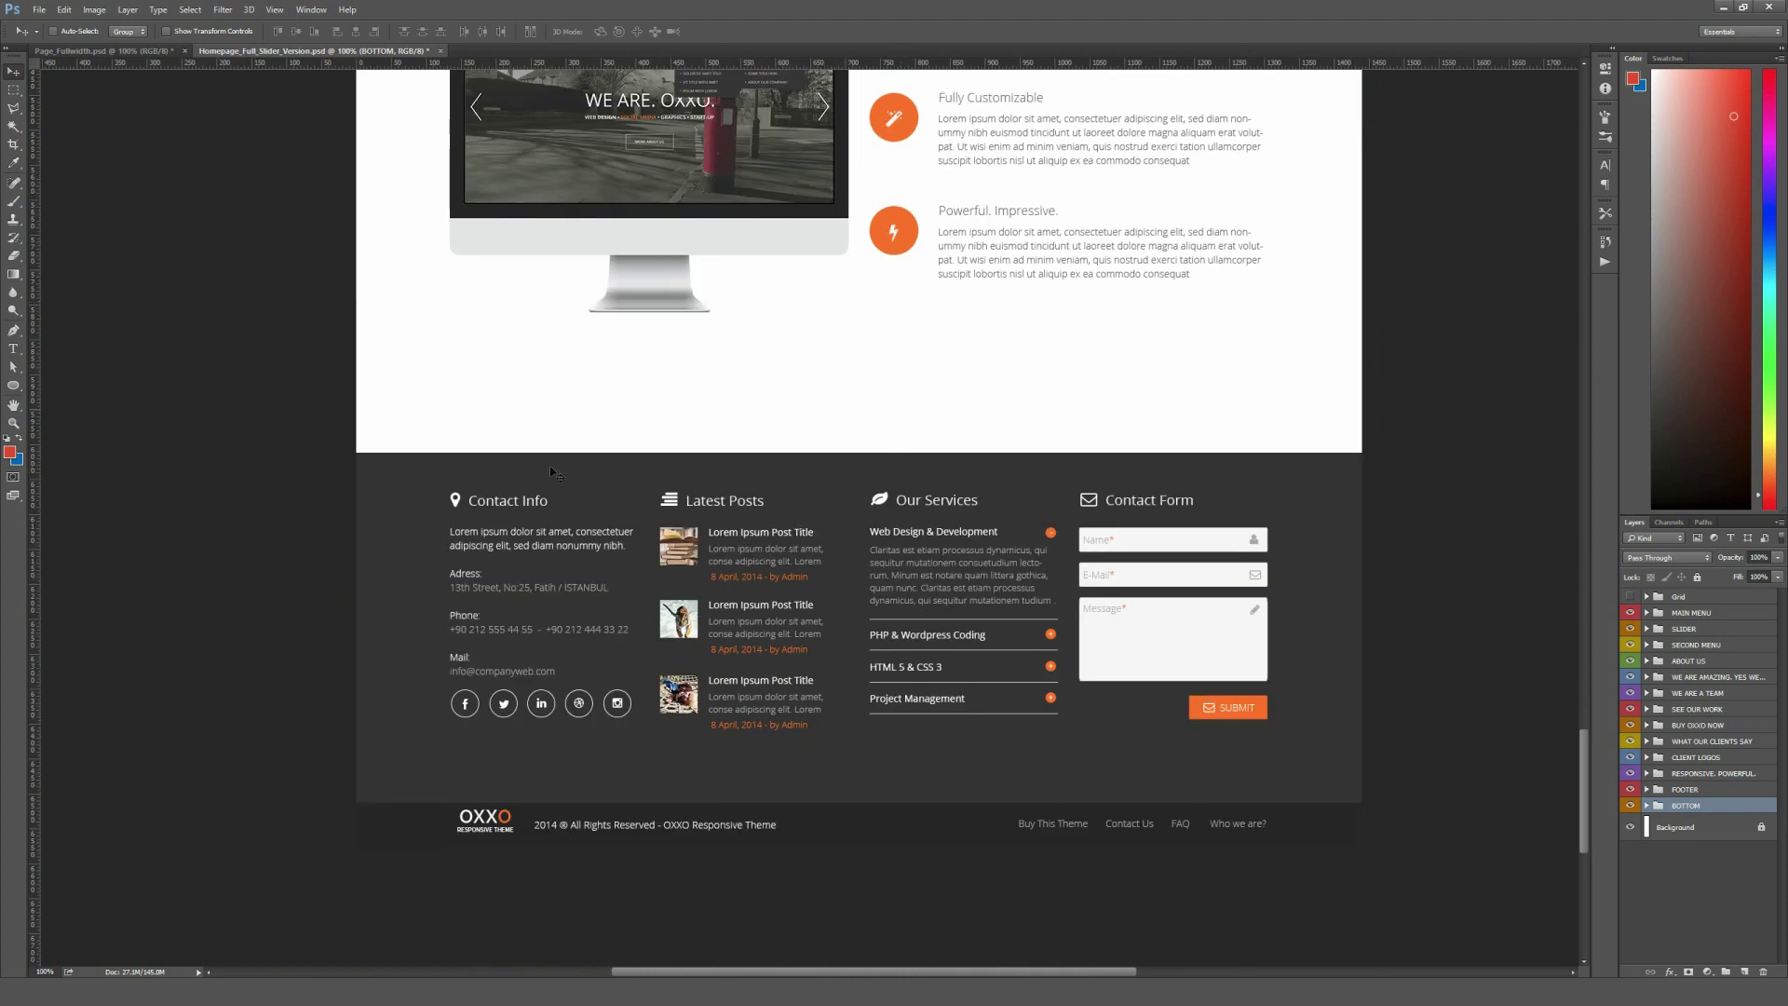
Step: Compare the Page_Fullwidth.psd layout with the full-length view of Homepage_Full_Slider_Version.psd
{"action": "left_click", "coordinate": [102, 51]}
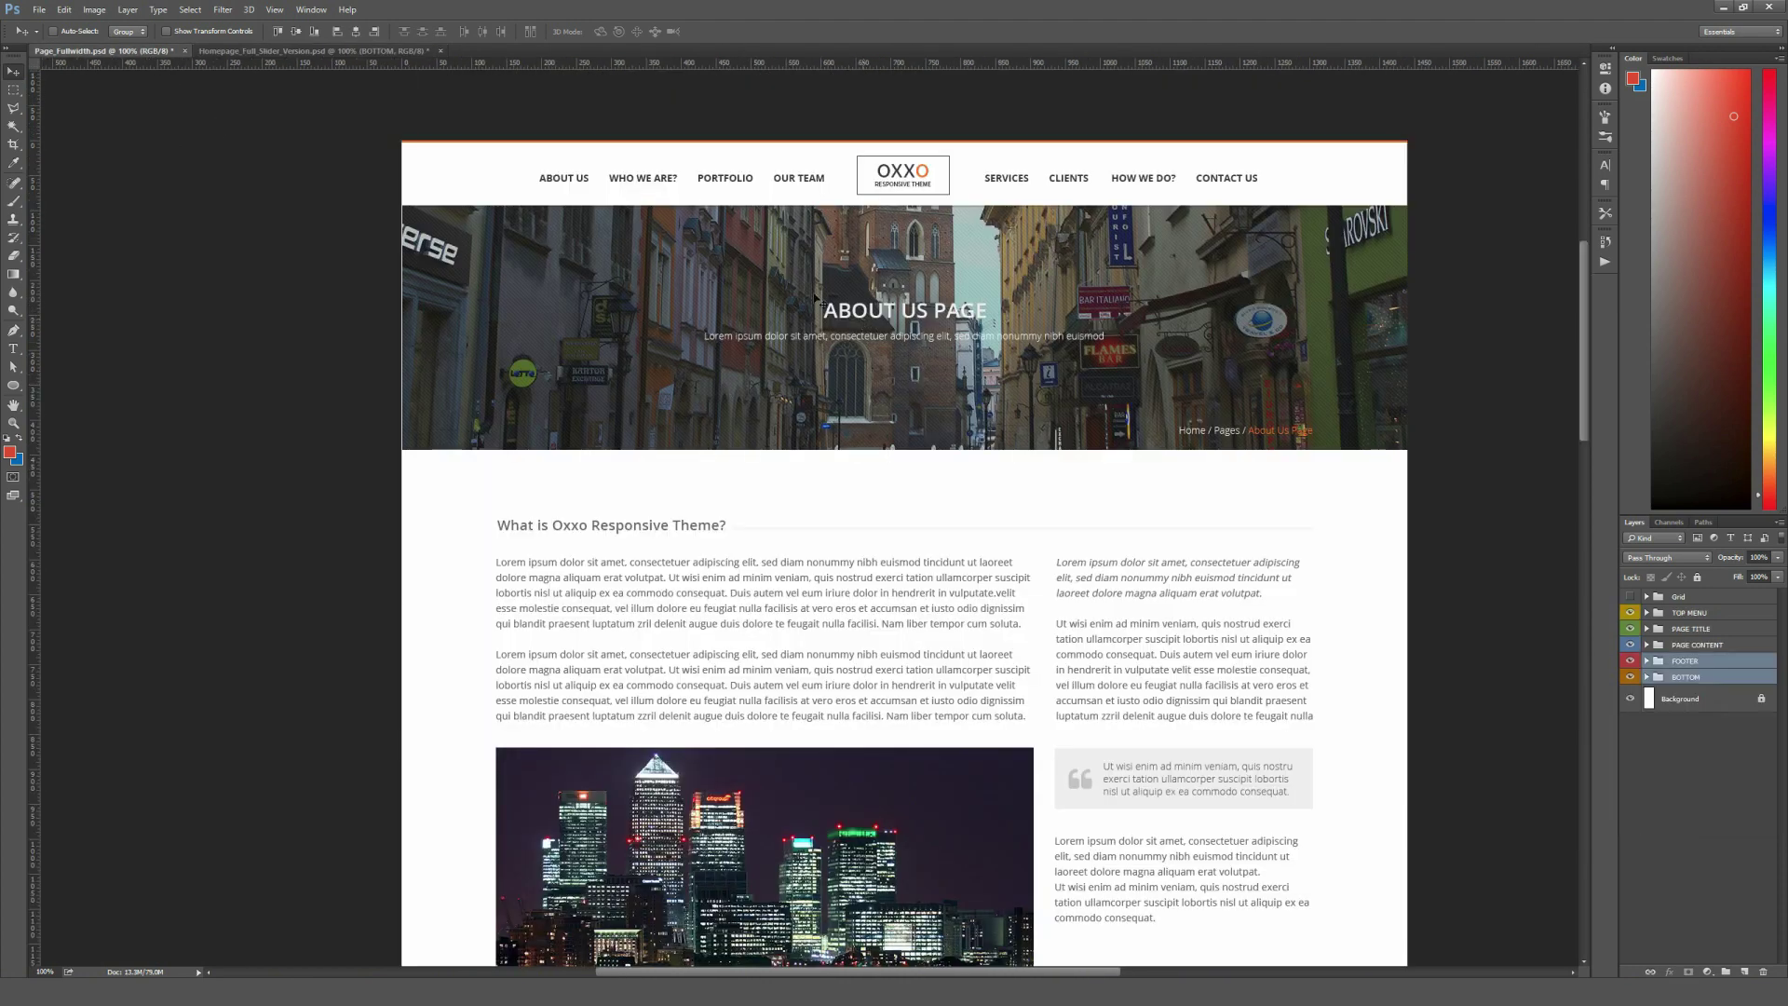
{"action": "left_click", "coordinate": [410, 51]}
{"action": "scroll", "coordinate": [898, 210], "scroll_direction": "down", "scroll_amount": 5}
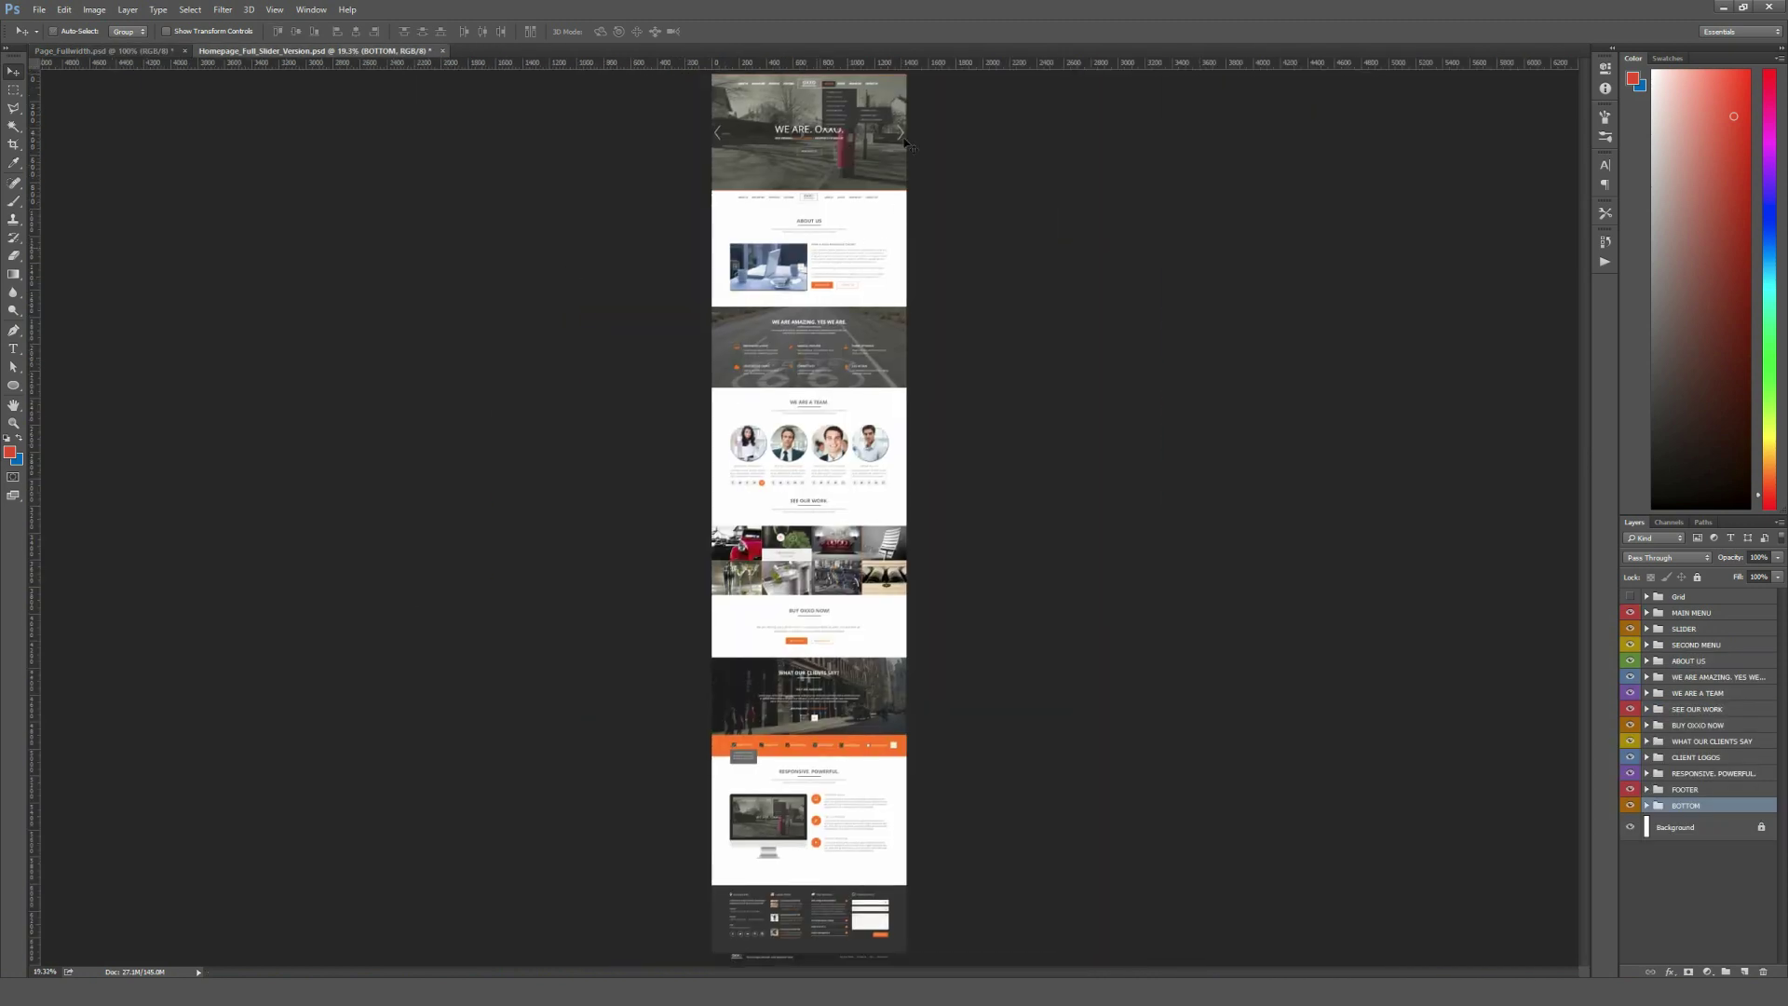
{"action": "key", "text": "ctrl+Tab"}
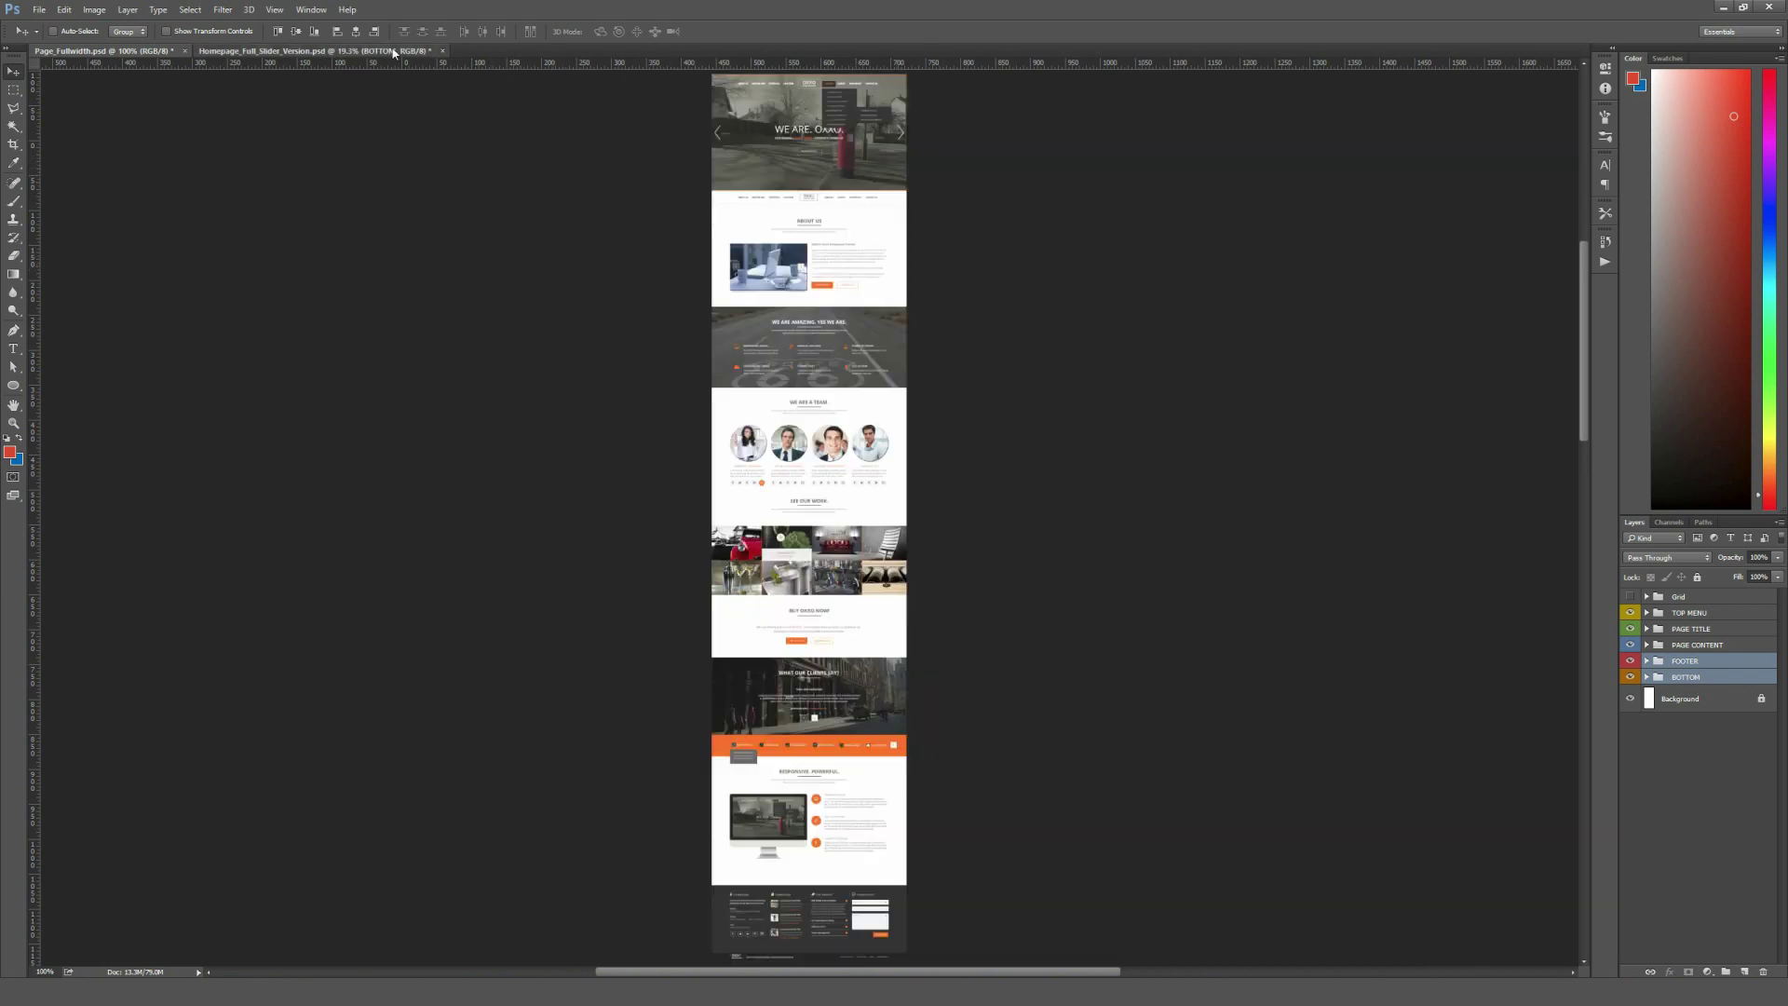
Step: Return to Homepage_Full_Slider_Version.psd and look over the team and gallery sections and the top slider
{"action": "key", "text": "ctrl+Tab"}
{"action": "key", "text": "ctrl+plus"}
{"action": "key", "text": "ctrl+plus"}
{"action": "key", "text": "ctrl+plus"}
{"action": "key", "text": "ctrl+plus"}
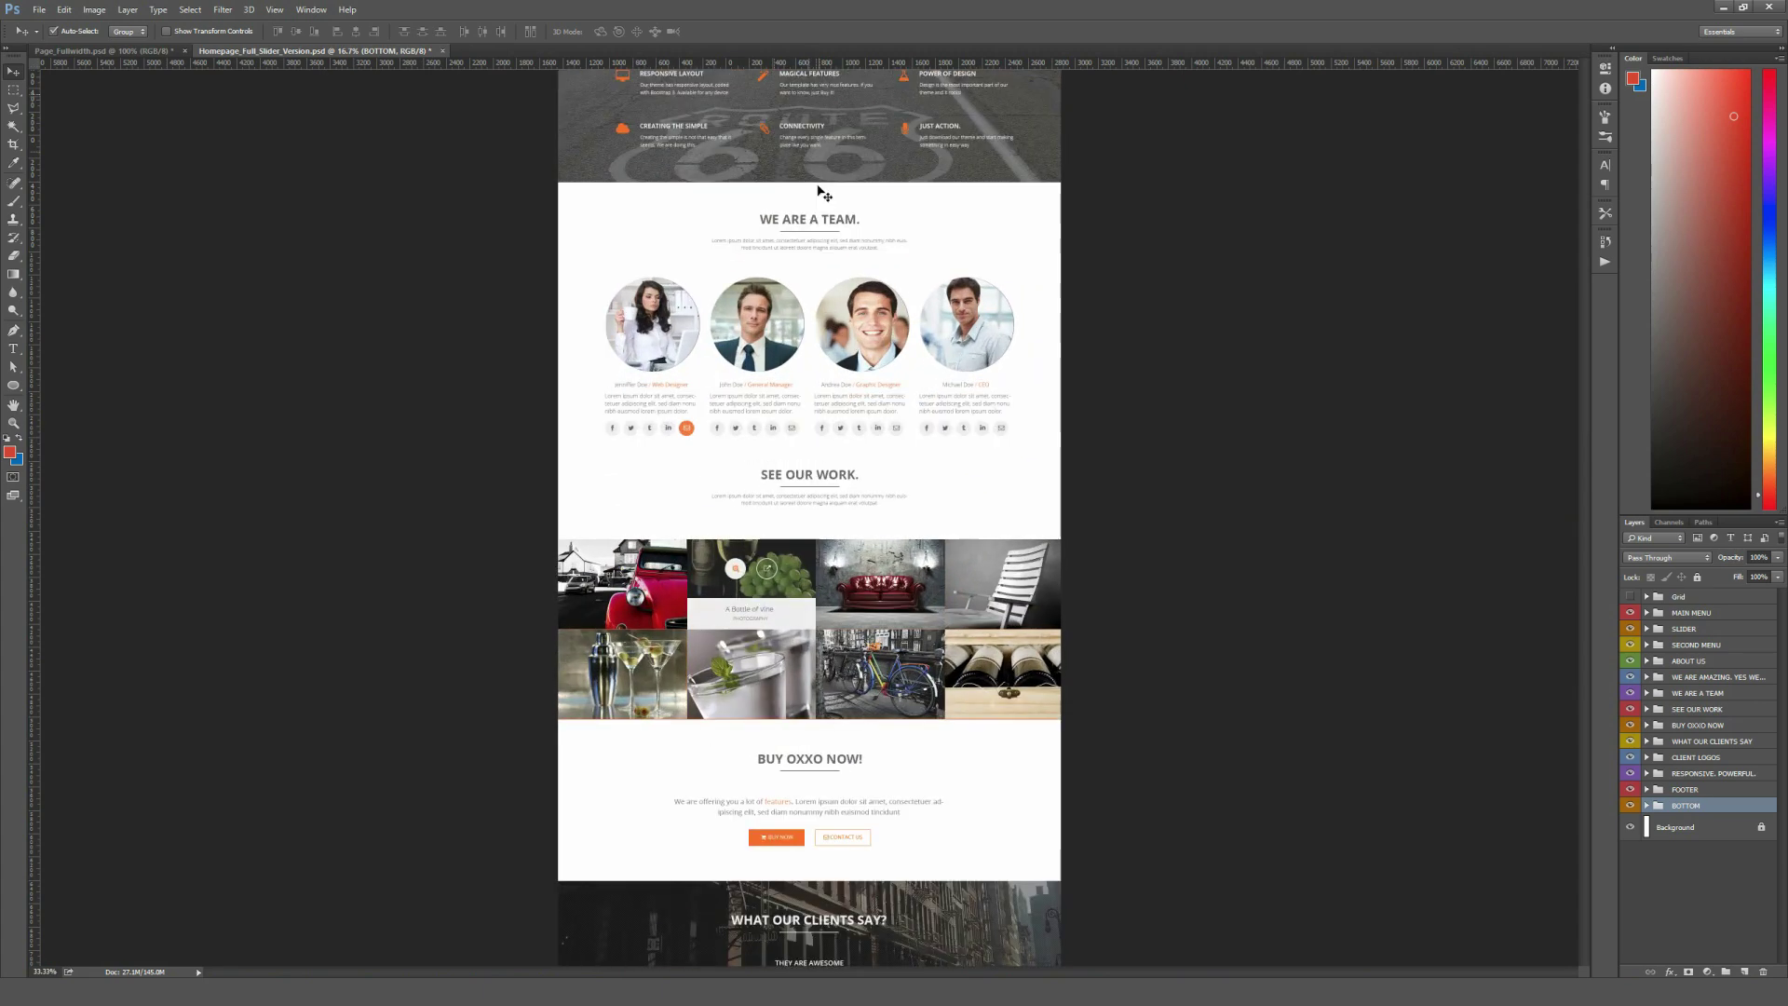
{"action": "left_click_drag", "start_coordinate": [890, 146], "coordinate": [948, 720]}
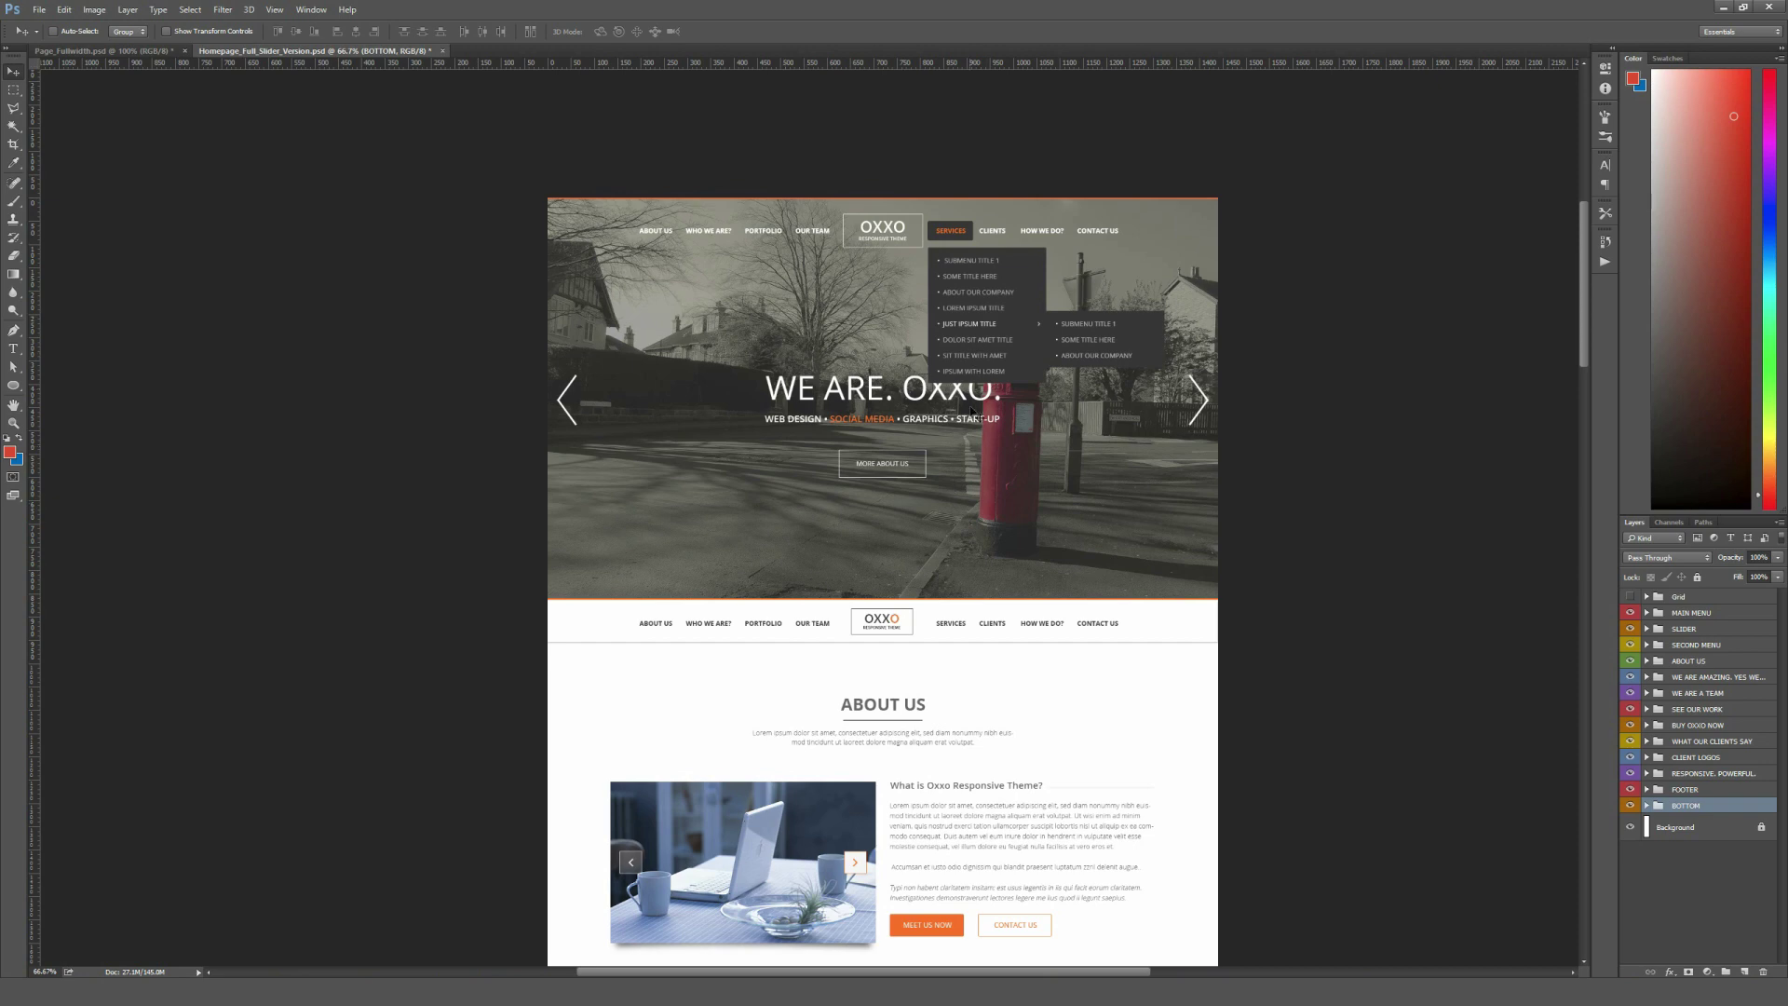
Step: Switch to Page_Fullwidth.psd and examine its statistics band, tabs, accordion and Preferences bars
{"action": "left_click", "coordinate": [107, 51]}
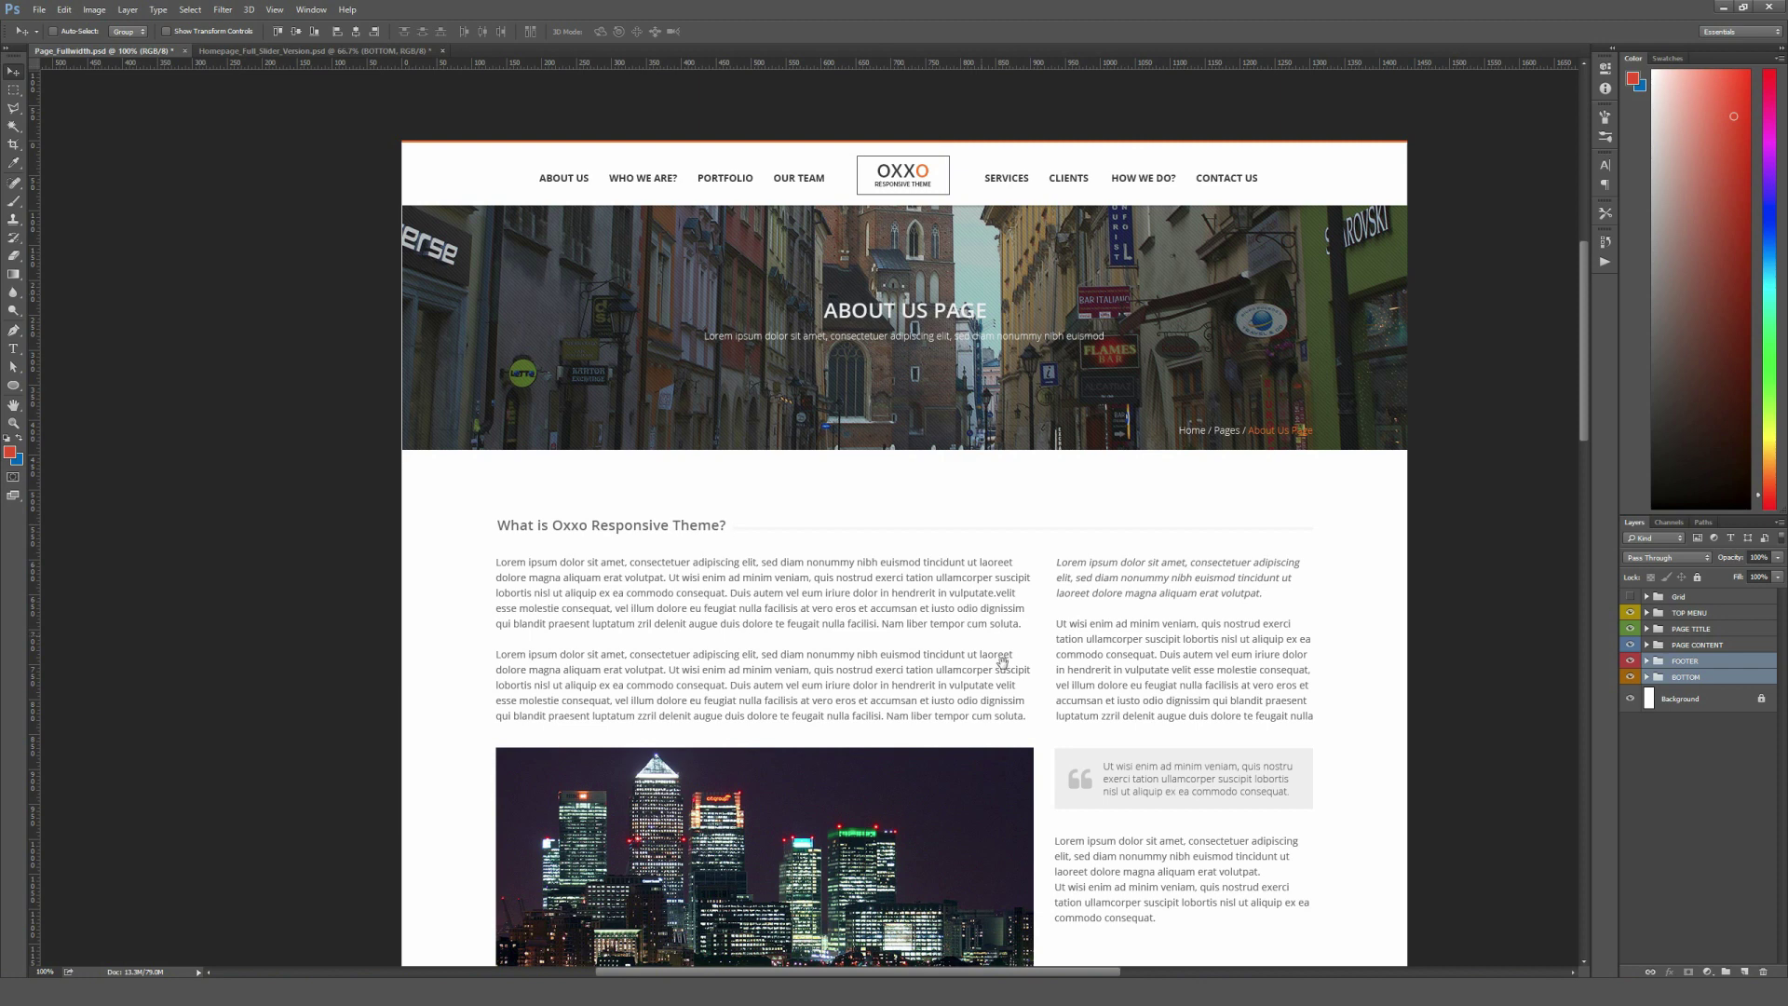
{"action": "scroll", "coordinate": [987, 866], "scroll_direction": "down", "scroll_amount": 5}
{"action": "scroll", "coordinate": [982, 839], "scroll_direction": "down", "scroll_amount": 5}
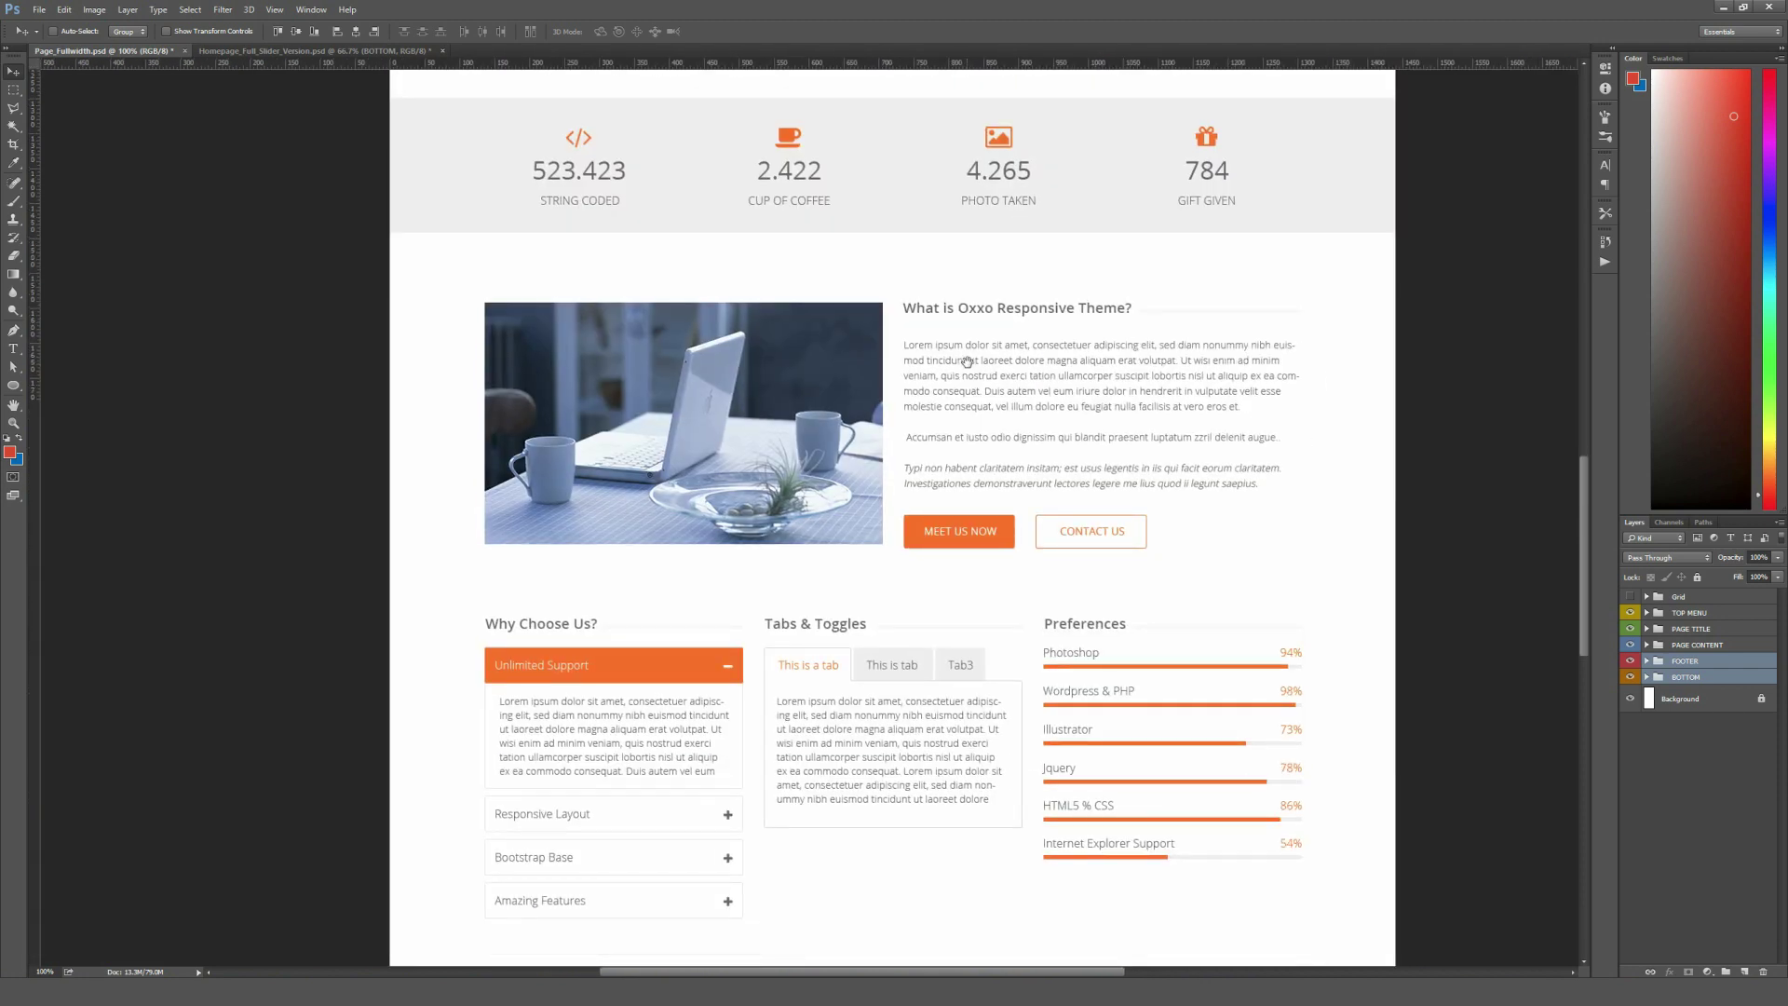
Step: Review the footer of Page_Fullwidth.psd and expand the BOTTOM layer group to show its subgroups
{"action": "scroll", "coordinate": [952, 596], "scroll_direction": "down", "scroll_amount": 4}
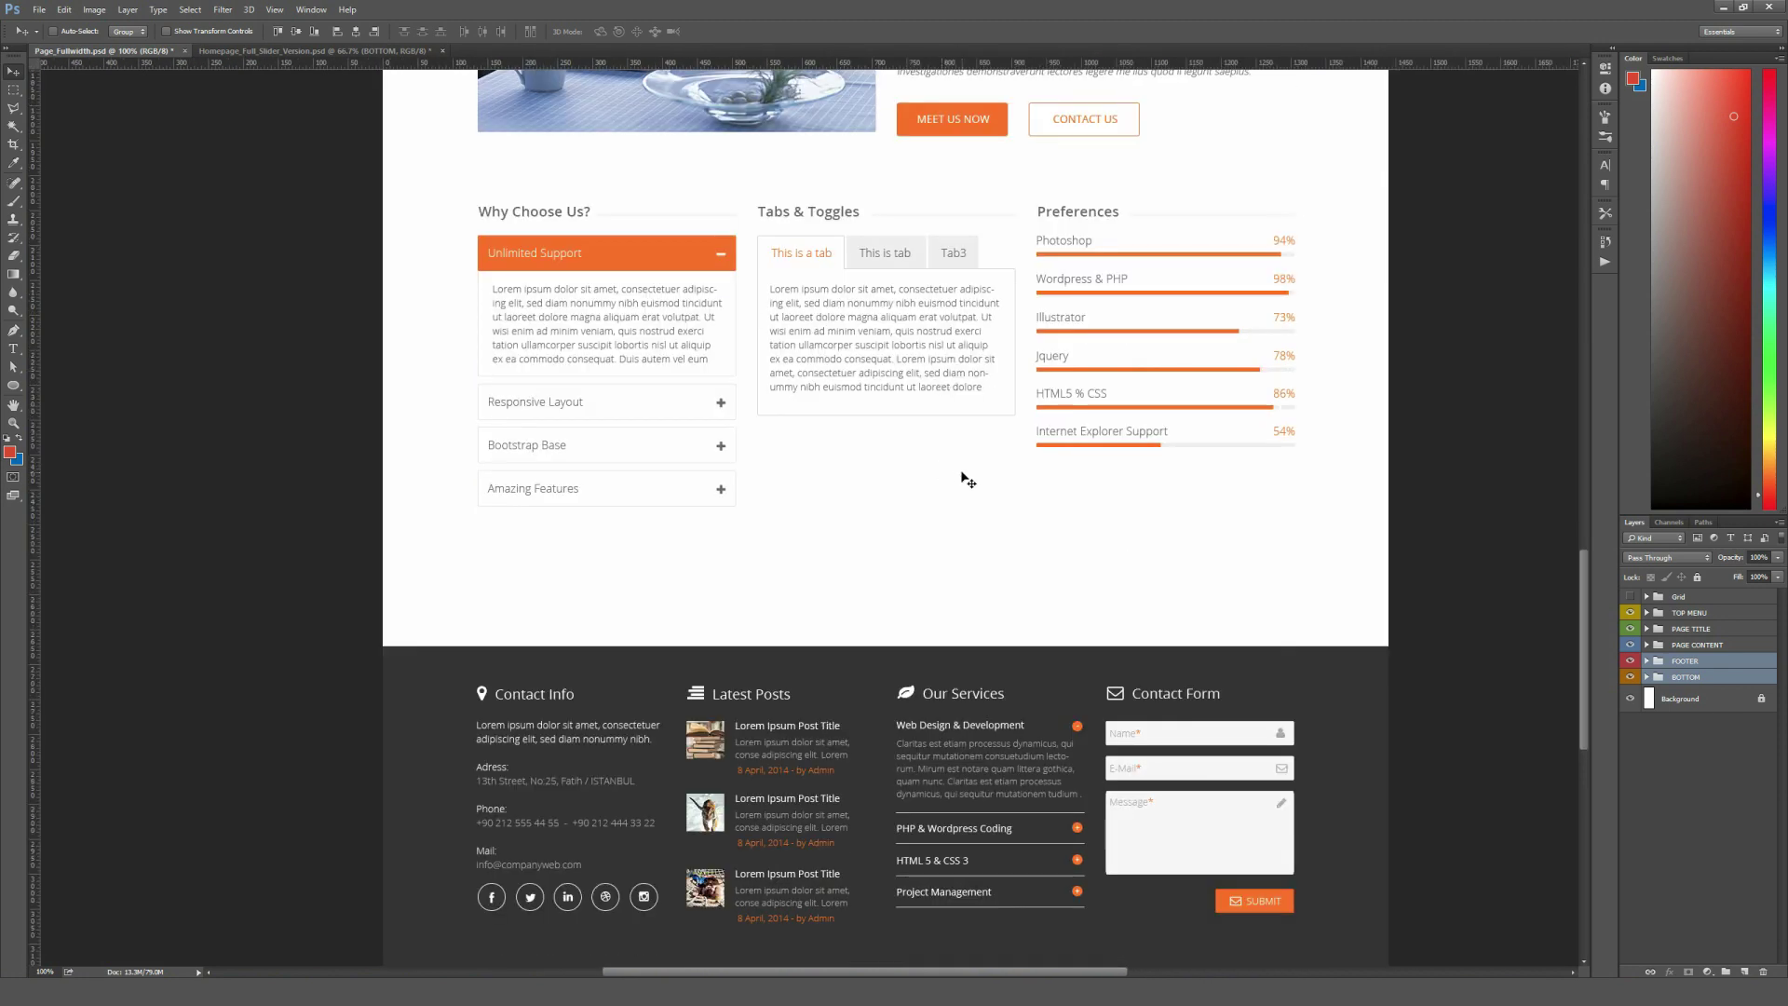
{"action": "scroll", "coordinate": [1255, 732], "scroll_direction": "down", "scroll_amount": 3}
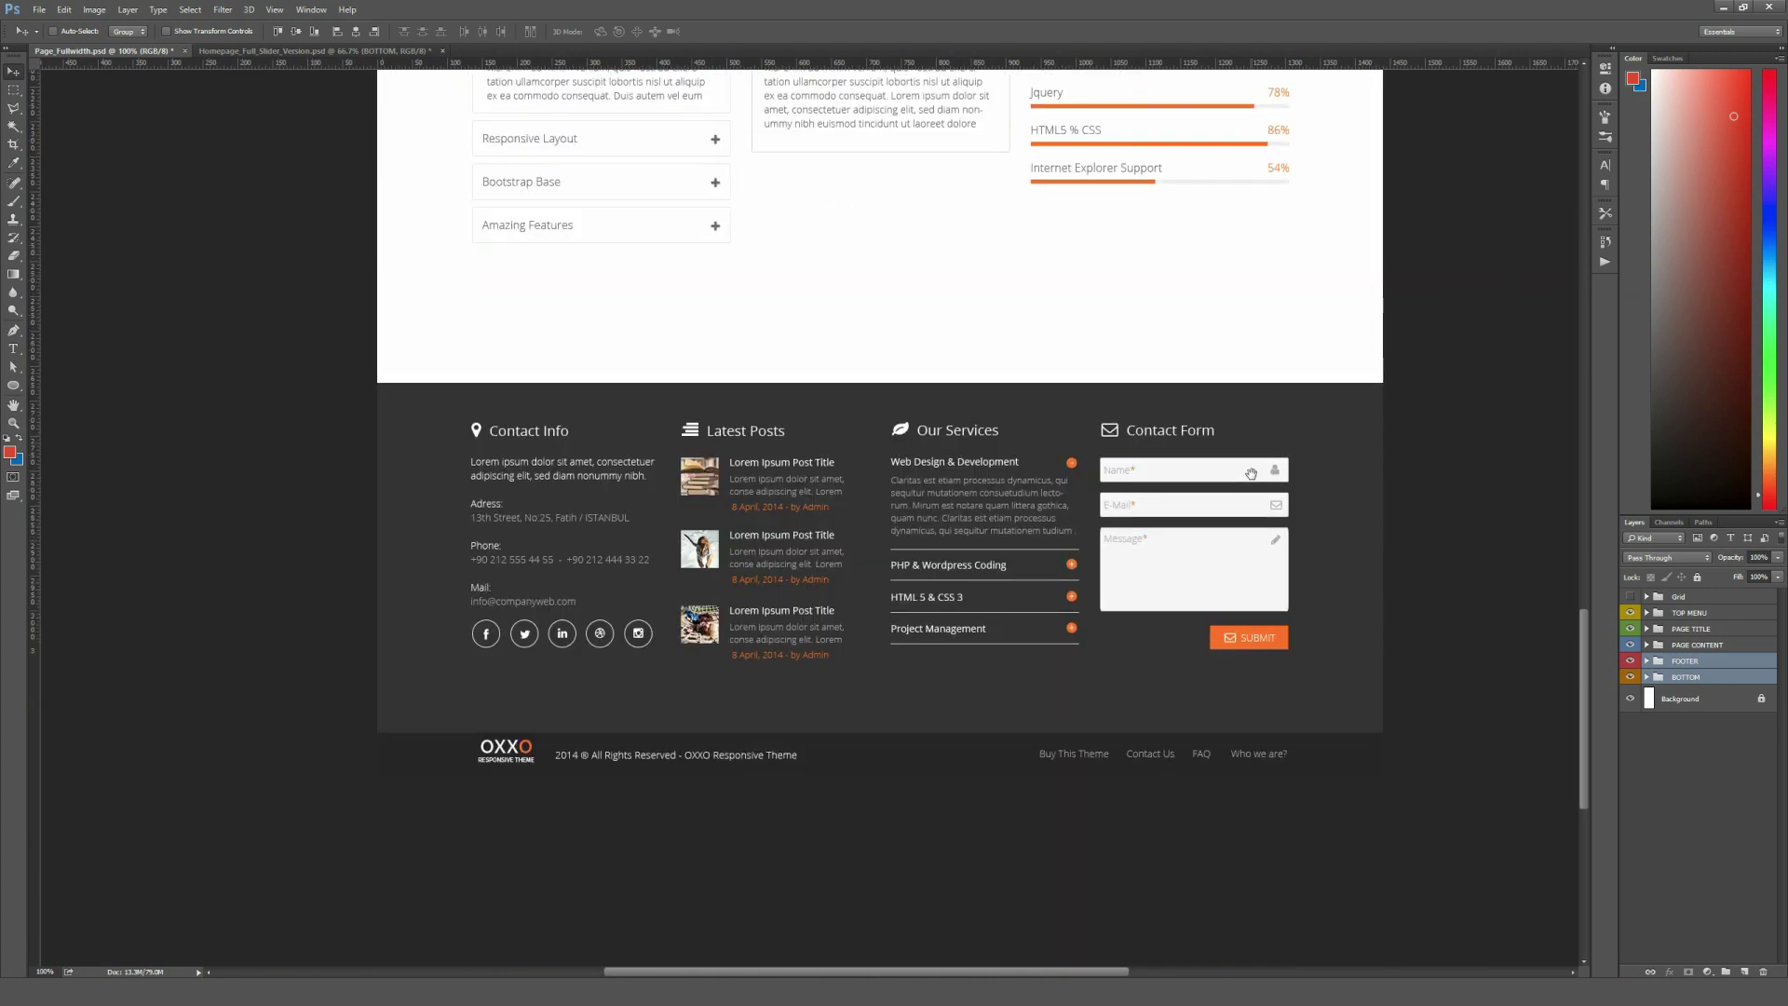
{"action": "left_click", "coordinate": [1673, 677]}
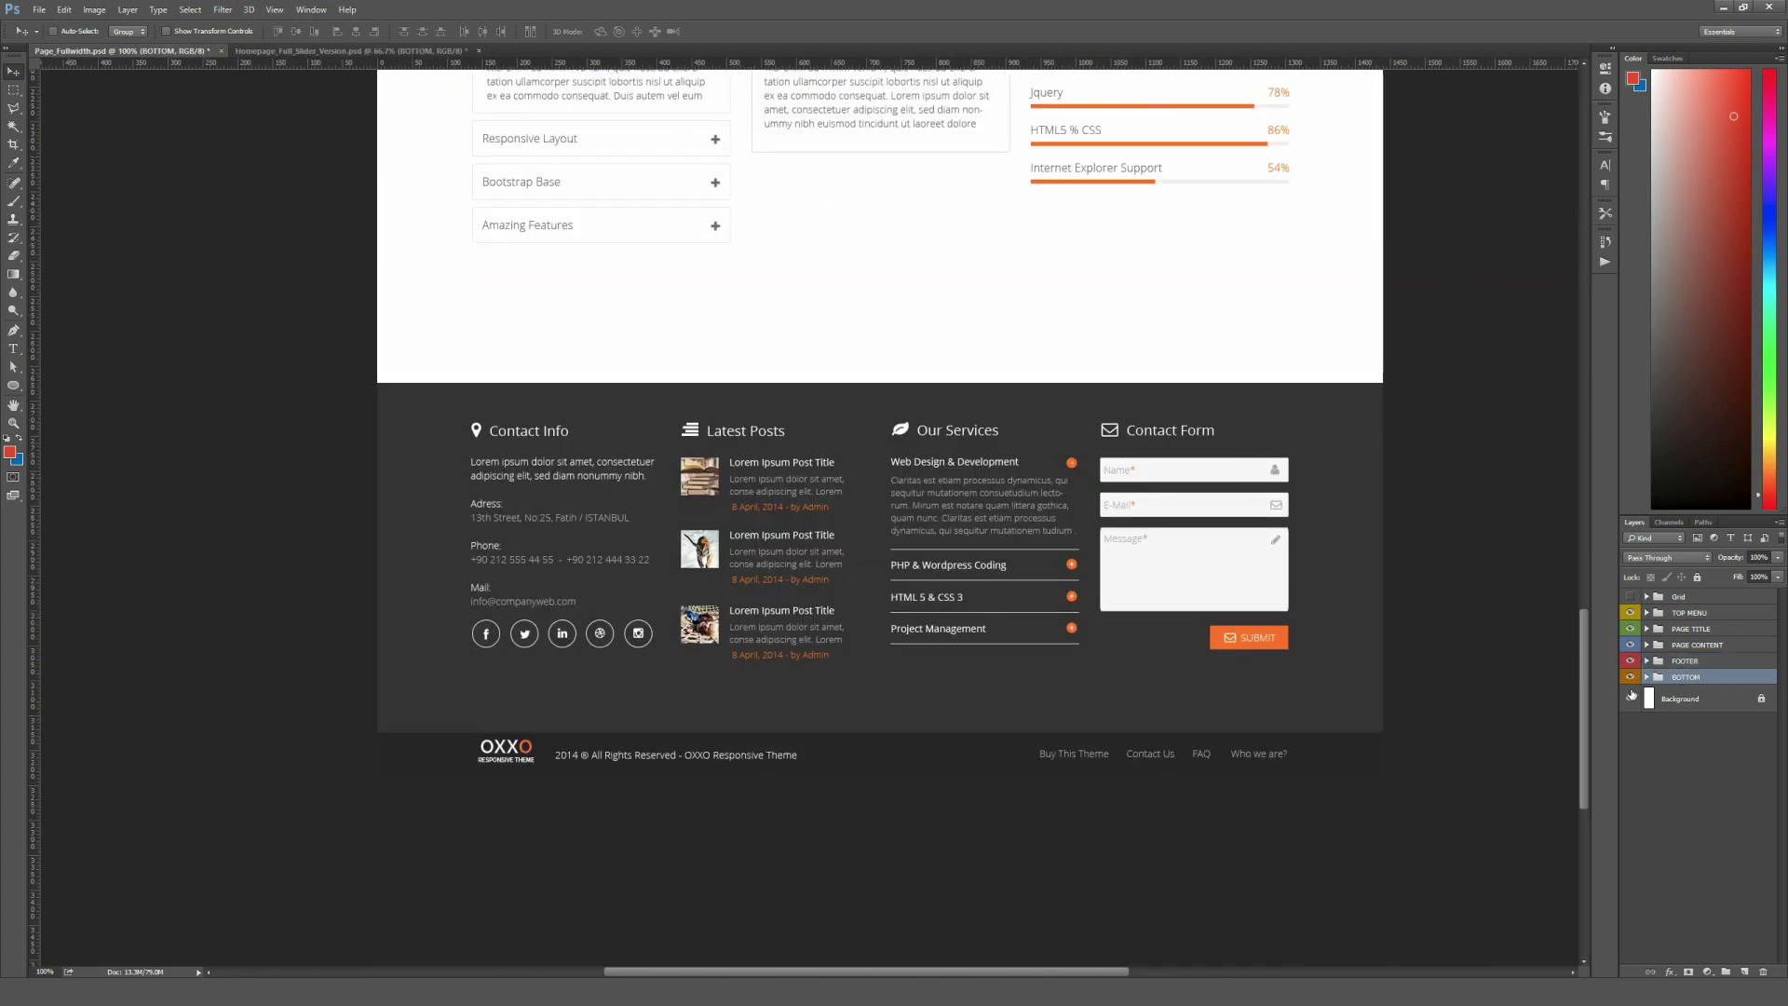
{"action": "left_click", "coordinate": [1630, 661]}
{"action": "left_click", "coordinate": [1647, 676]}
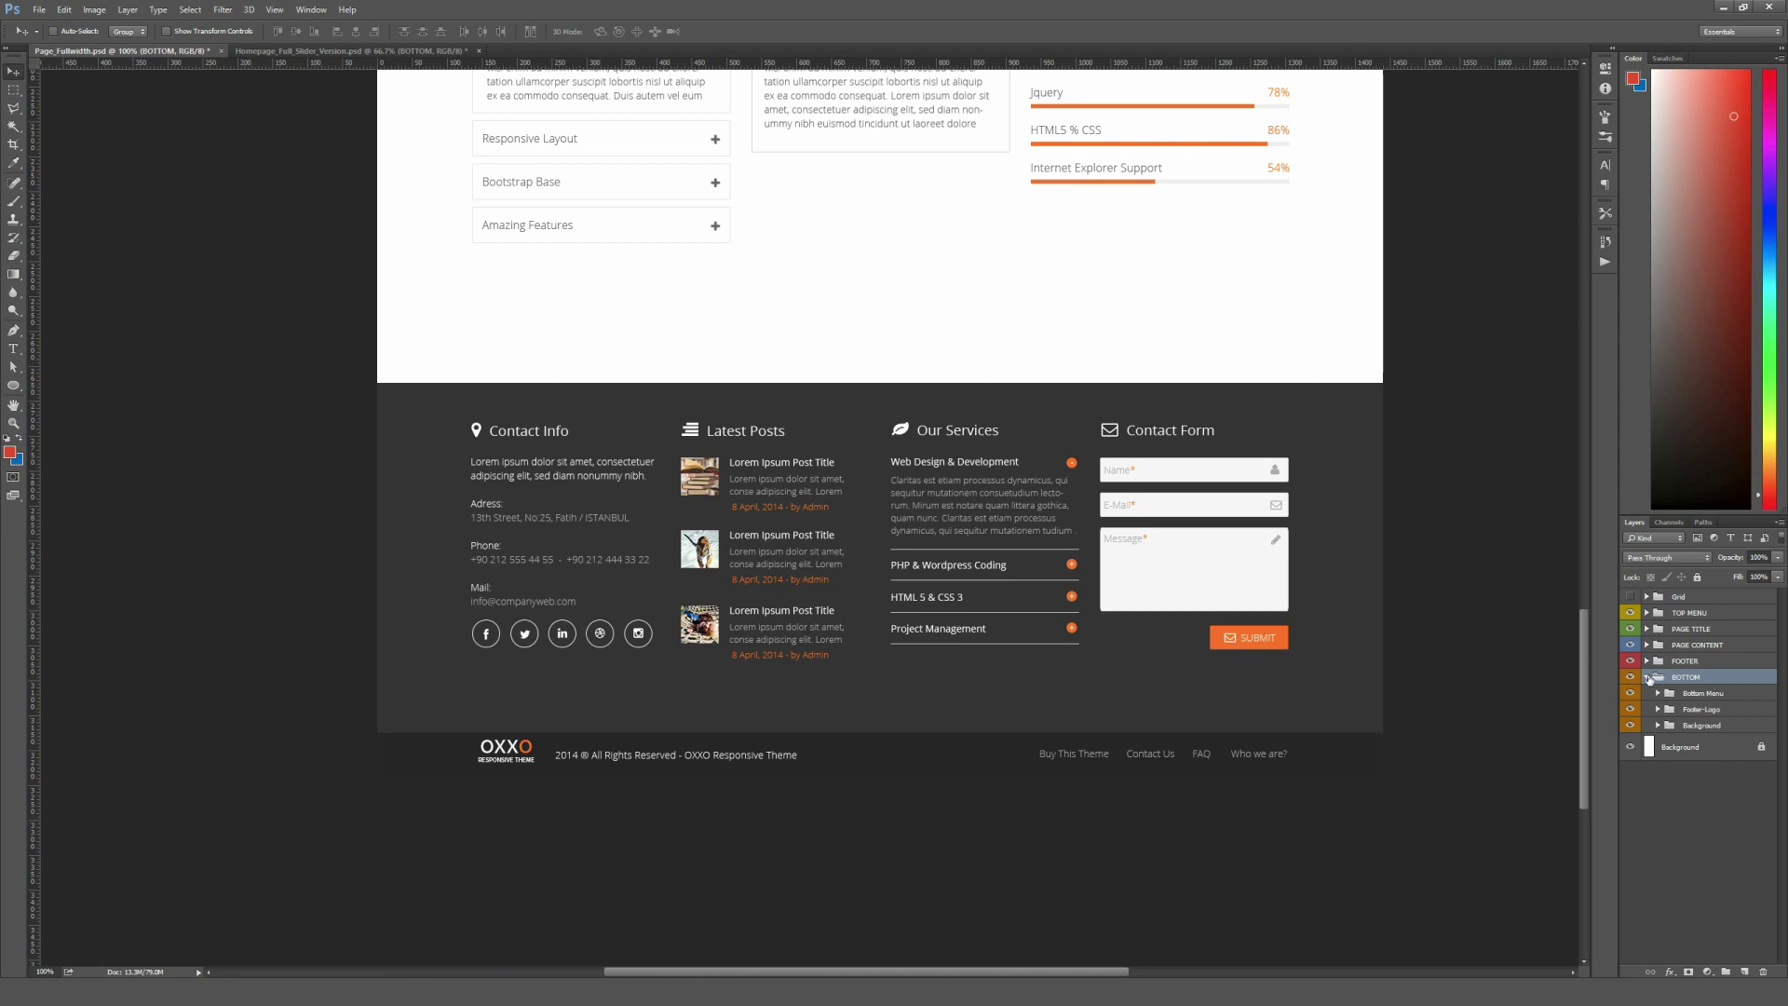
Step: Look back over Page_Fullwidth.psd from its Preferences bars up to the ABOUT US PAGE header and menu
{"action": "left_click_drag", "start_coordinate": [1200, 351], "coordinate": [1214, 779]}
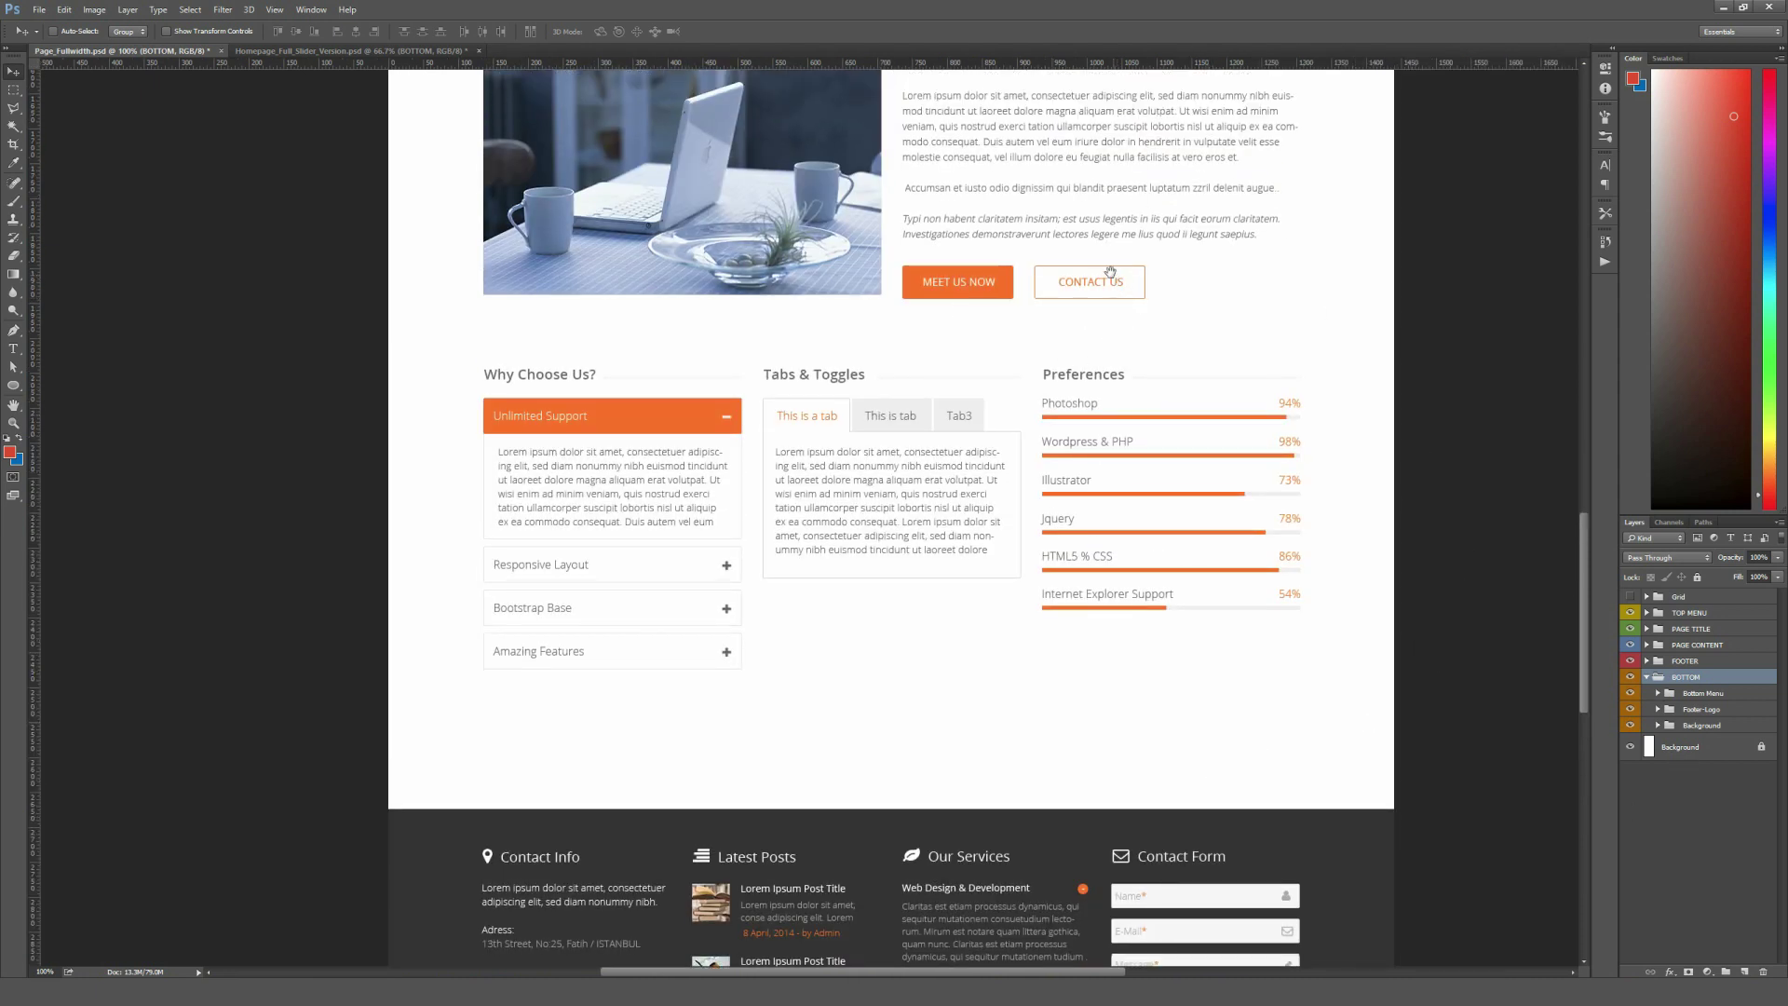
{"action": "left_click_drag", "start_coordinate": [1113, 389], "coordinate": [1131, 790]}
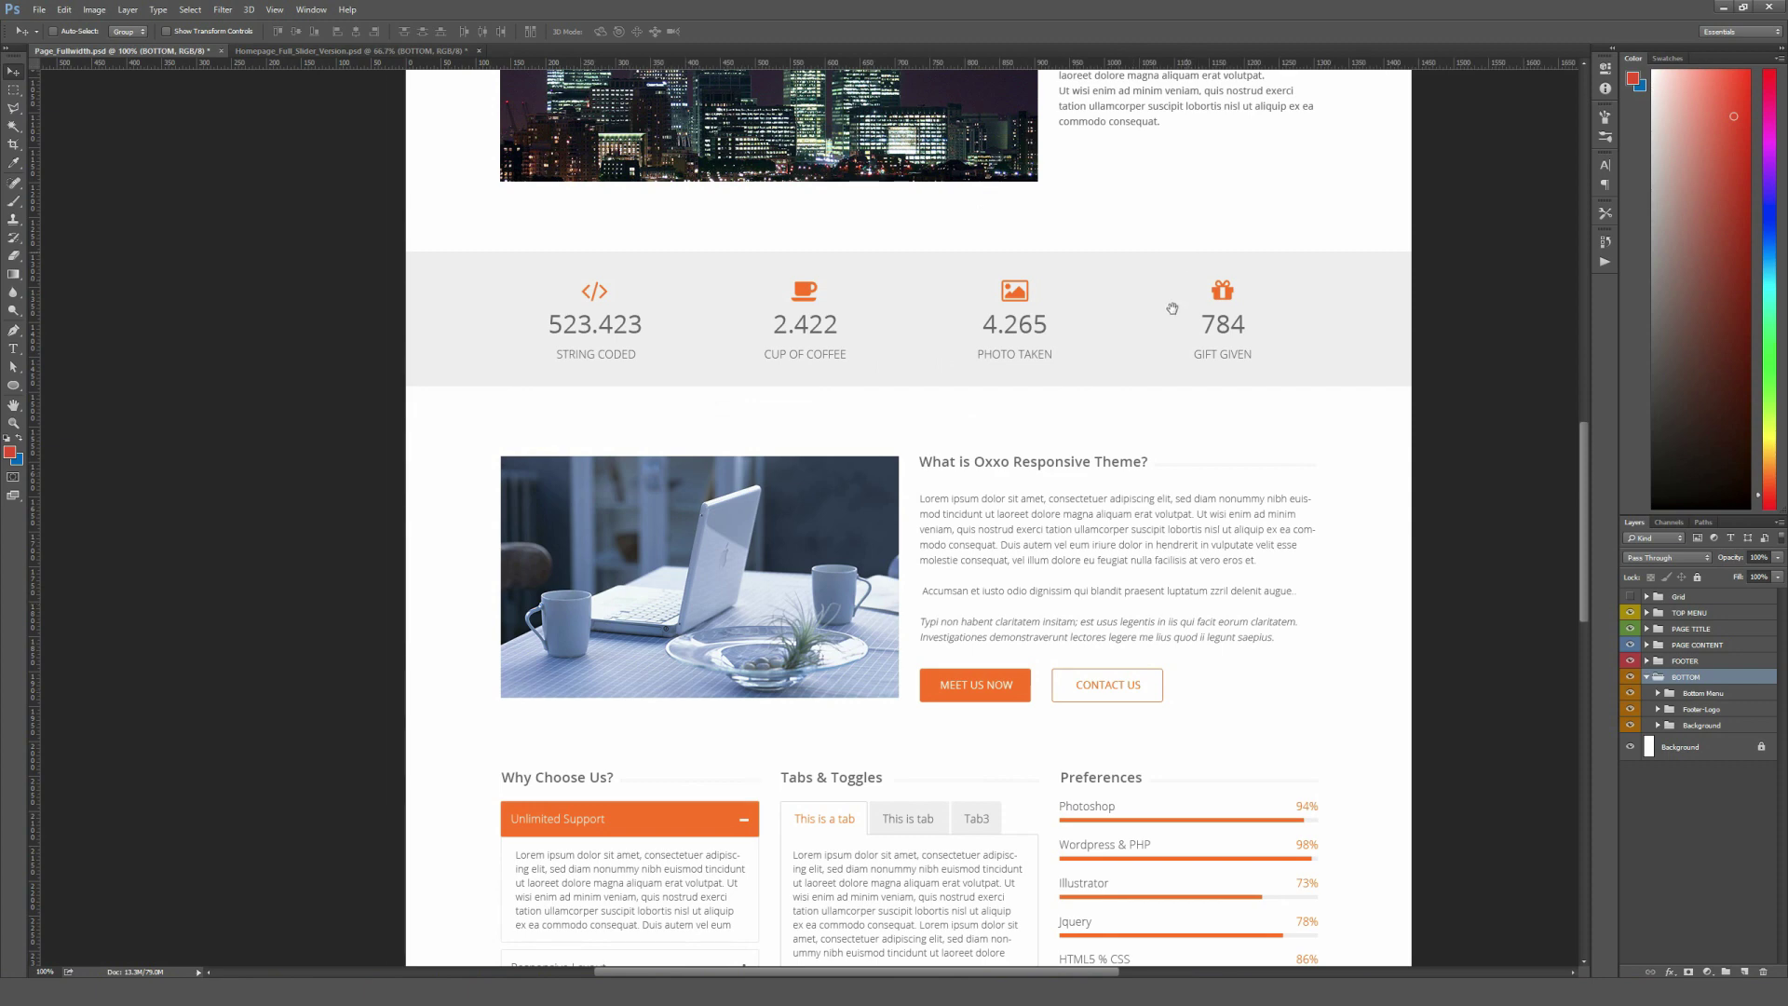
{"action": "left_click_drag", "start_coordinate": [1172, 270], "coordinate": [1178, 667]}
{"action": "left_click_drag", "start_coordinate": [1193, 371], "coordinate": [1170, 599]}
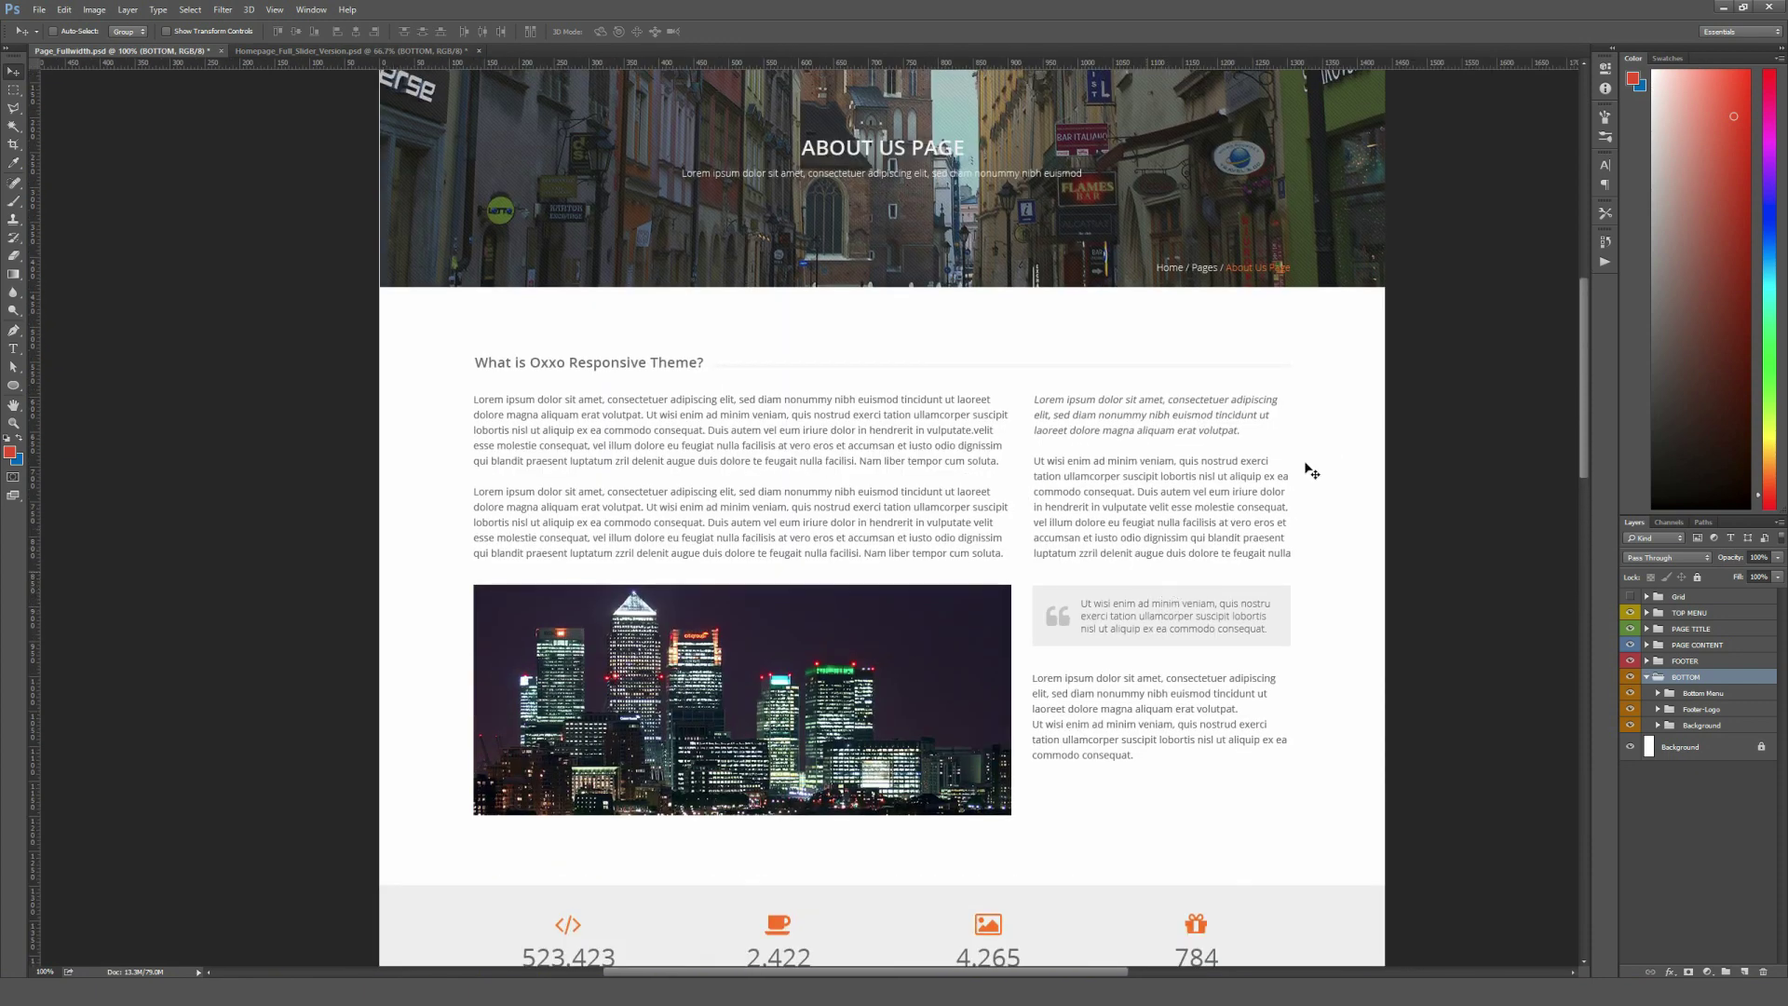
{"action": "left_click_drag", "start_coordinate": [1060, 237], "coordinate": [1056, 460]}
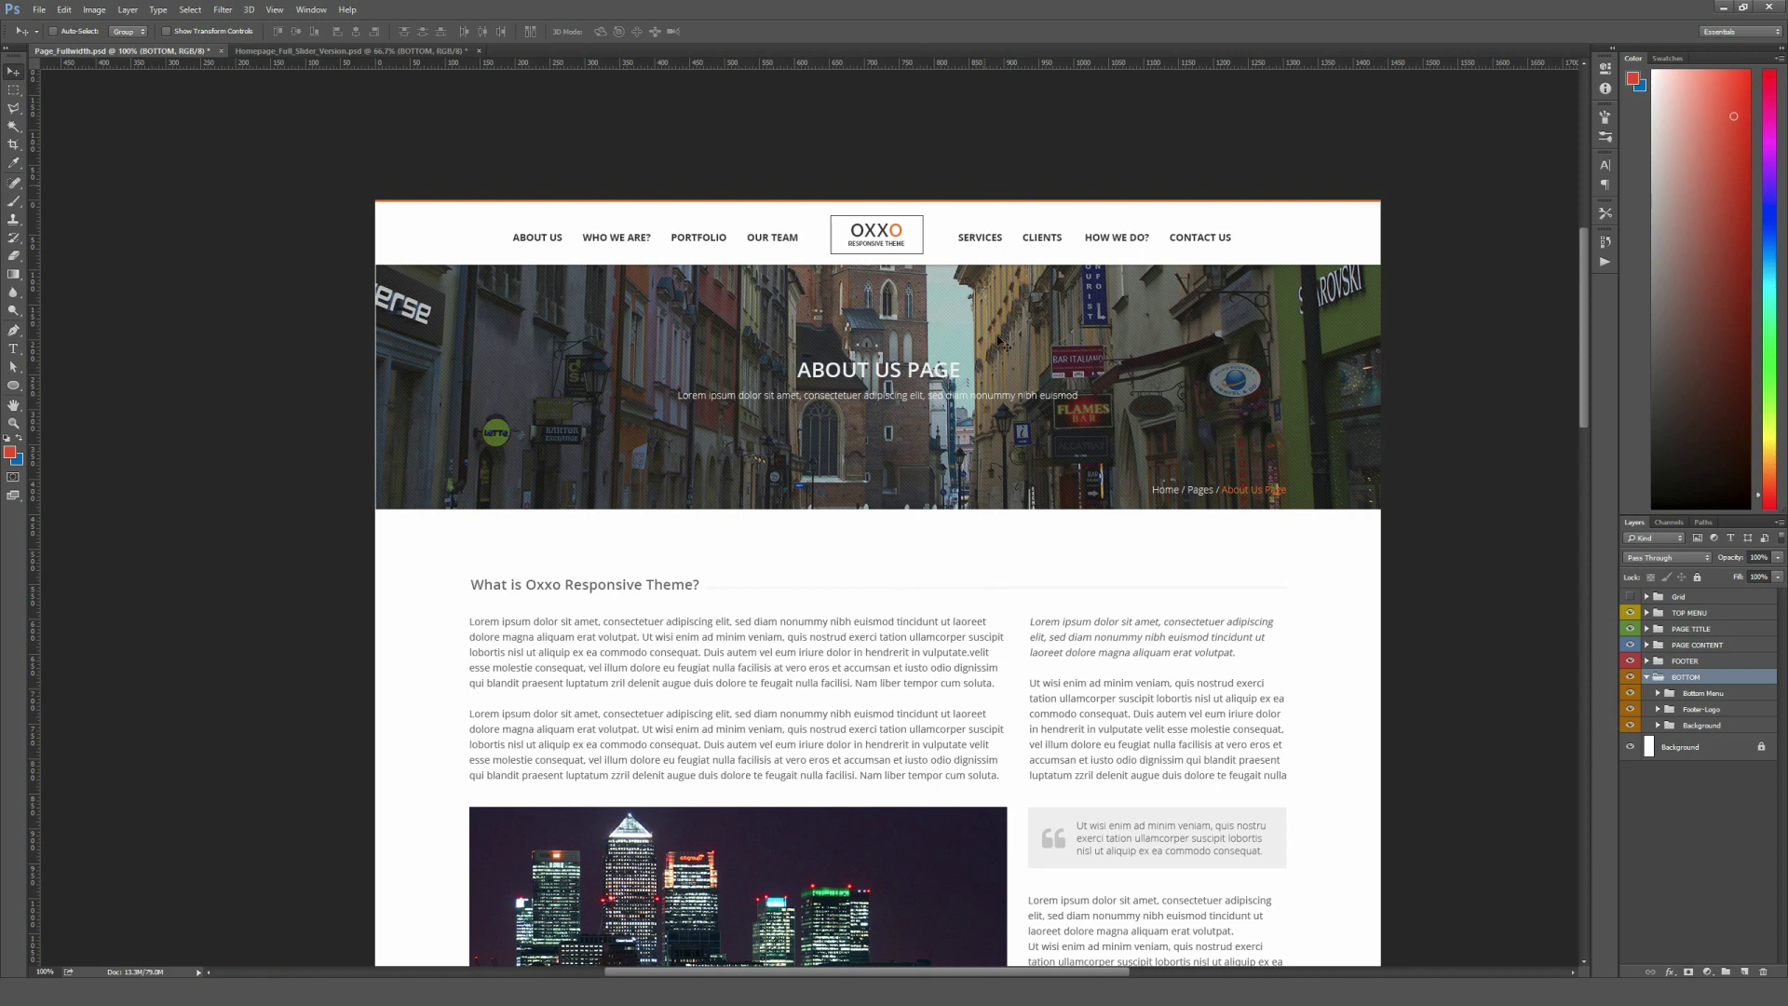
Step: Switch to Homepage_Full_Slider_Version.psd and look over its slider, ABOUT US and WE ARE AMAZING. YES WE ARE. sections
{"action": "left_click", "coordinate": [347, 51]}
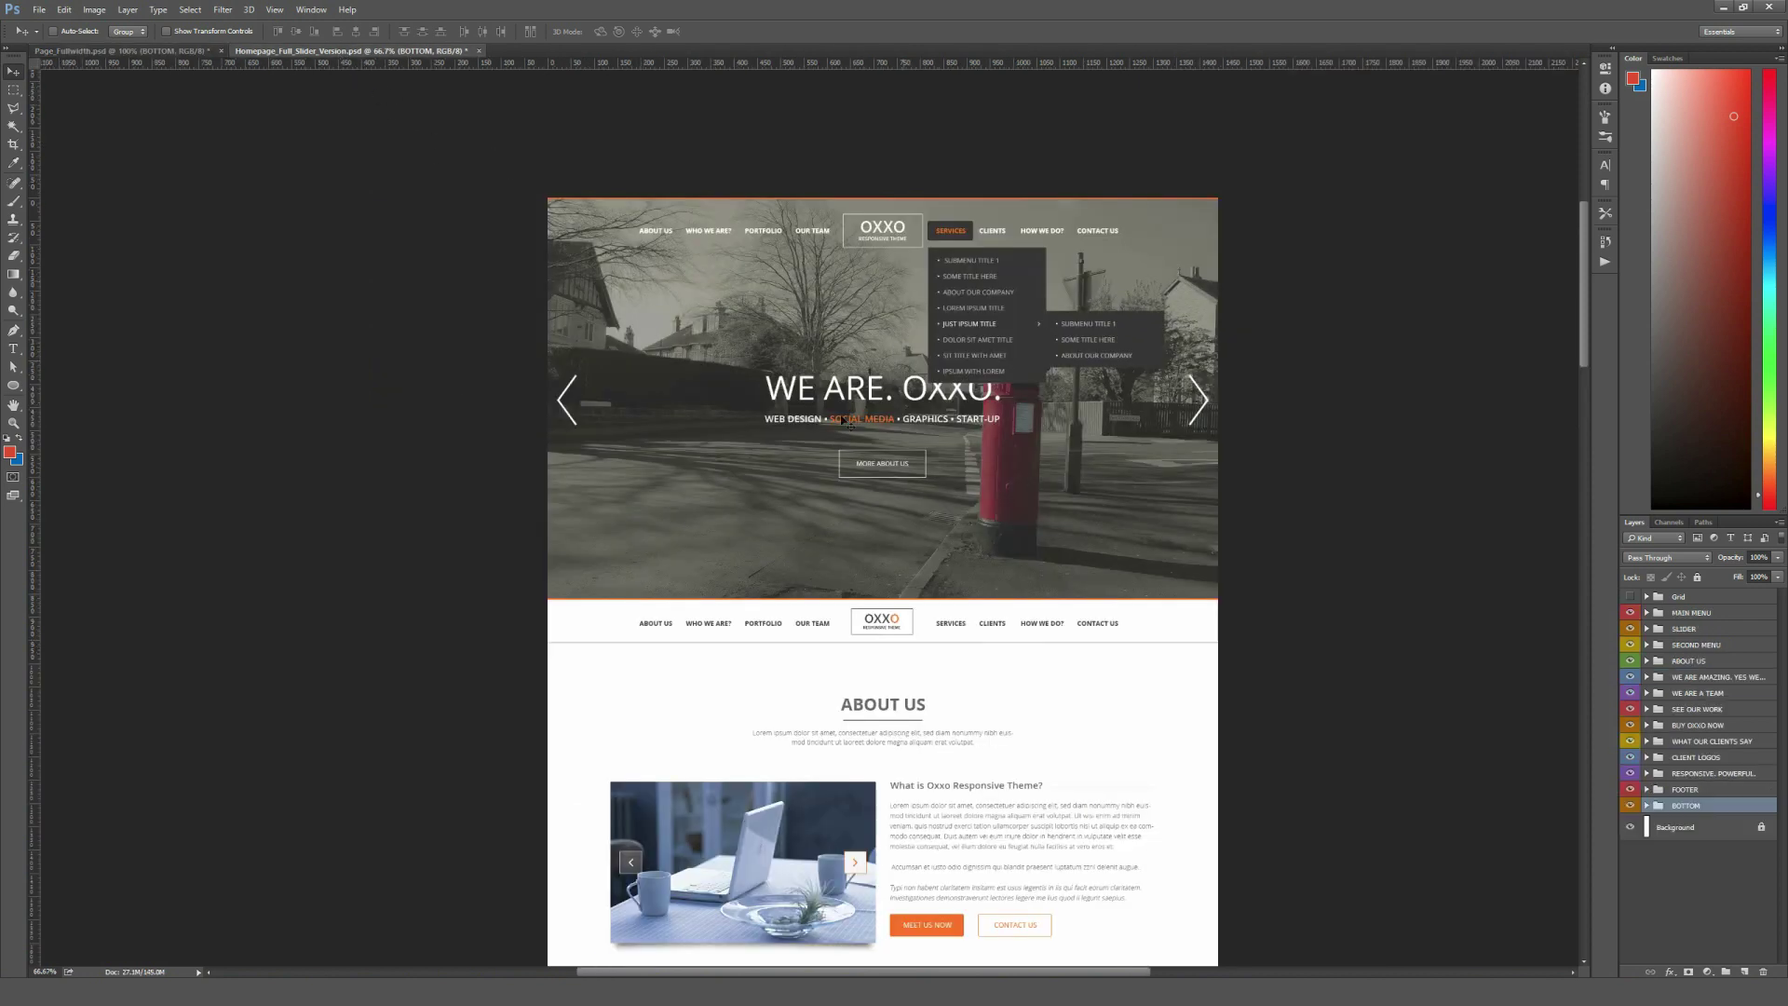
{"action": "left_click_drag", "start_coordinate": [936, 852], "coordinate": [962, 385]}
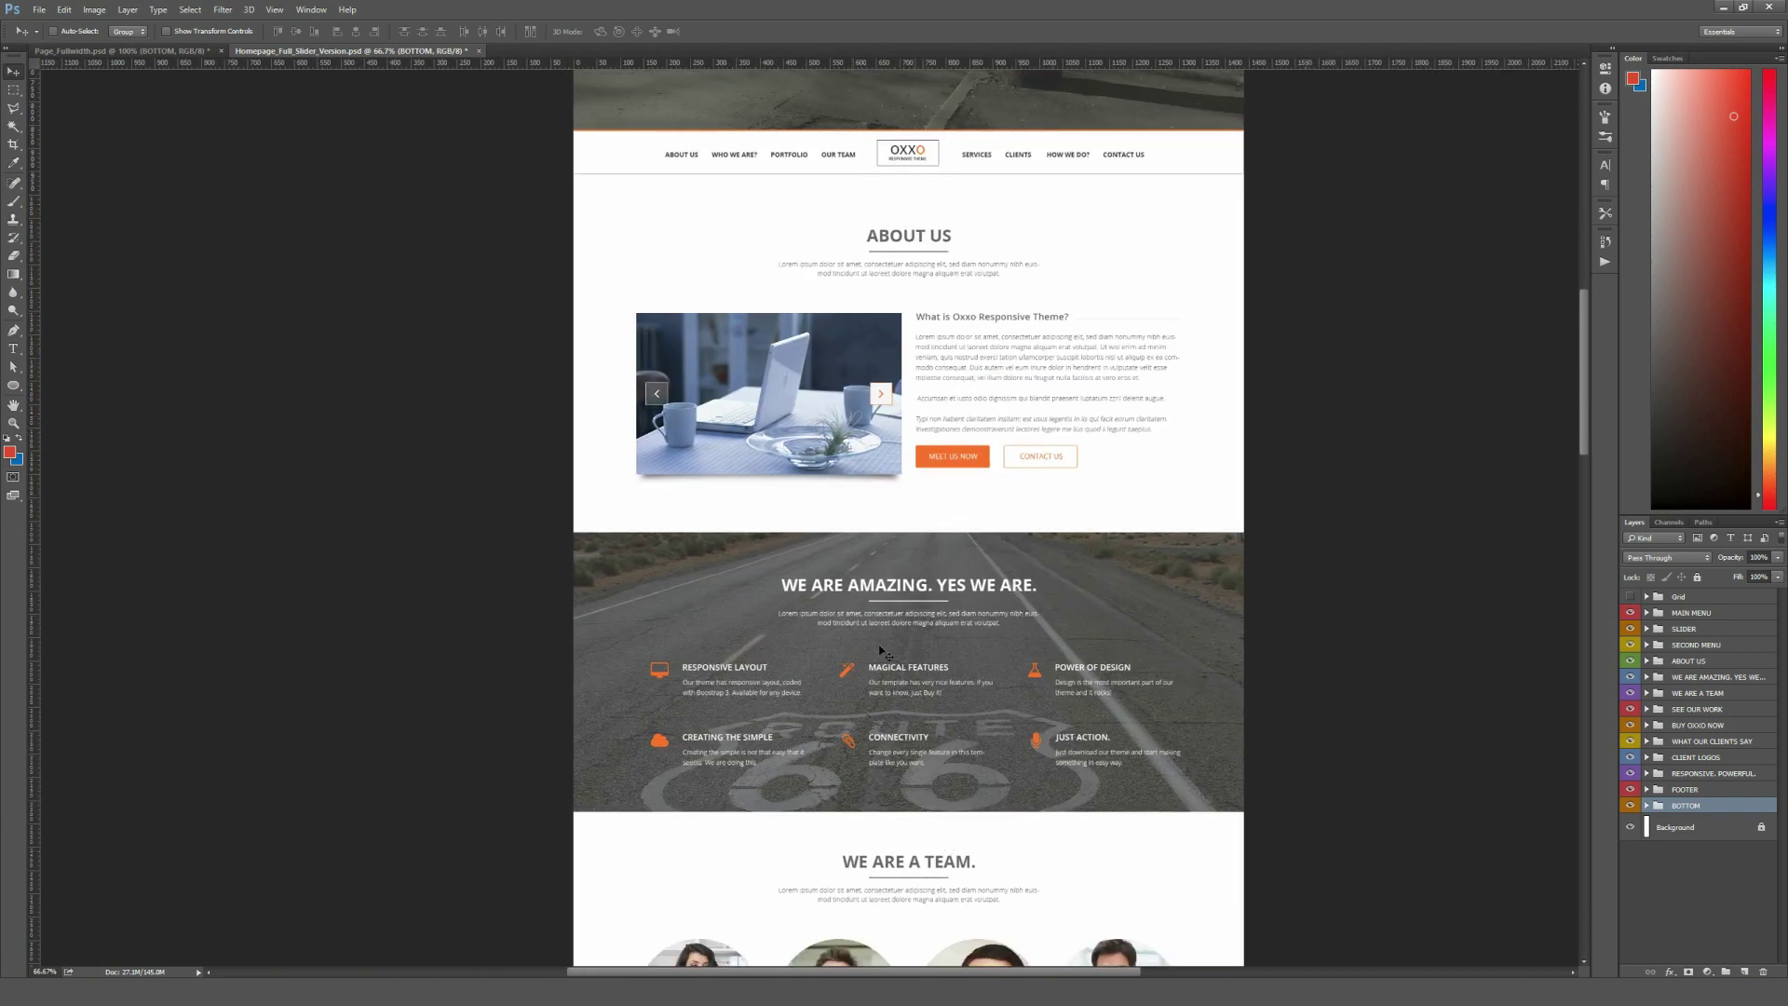
{"action": "left_click_drag", "start_coordinate": [894, 803], "coordinate": [859, 361]}
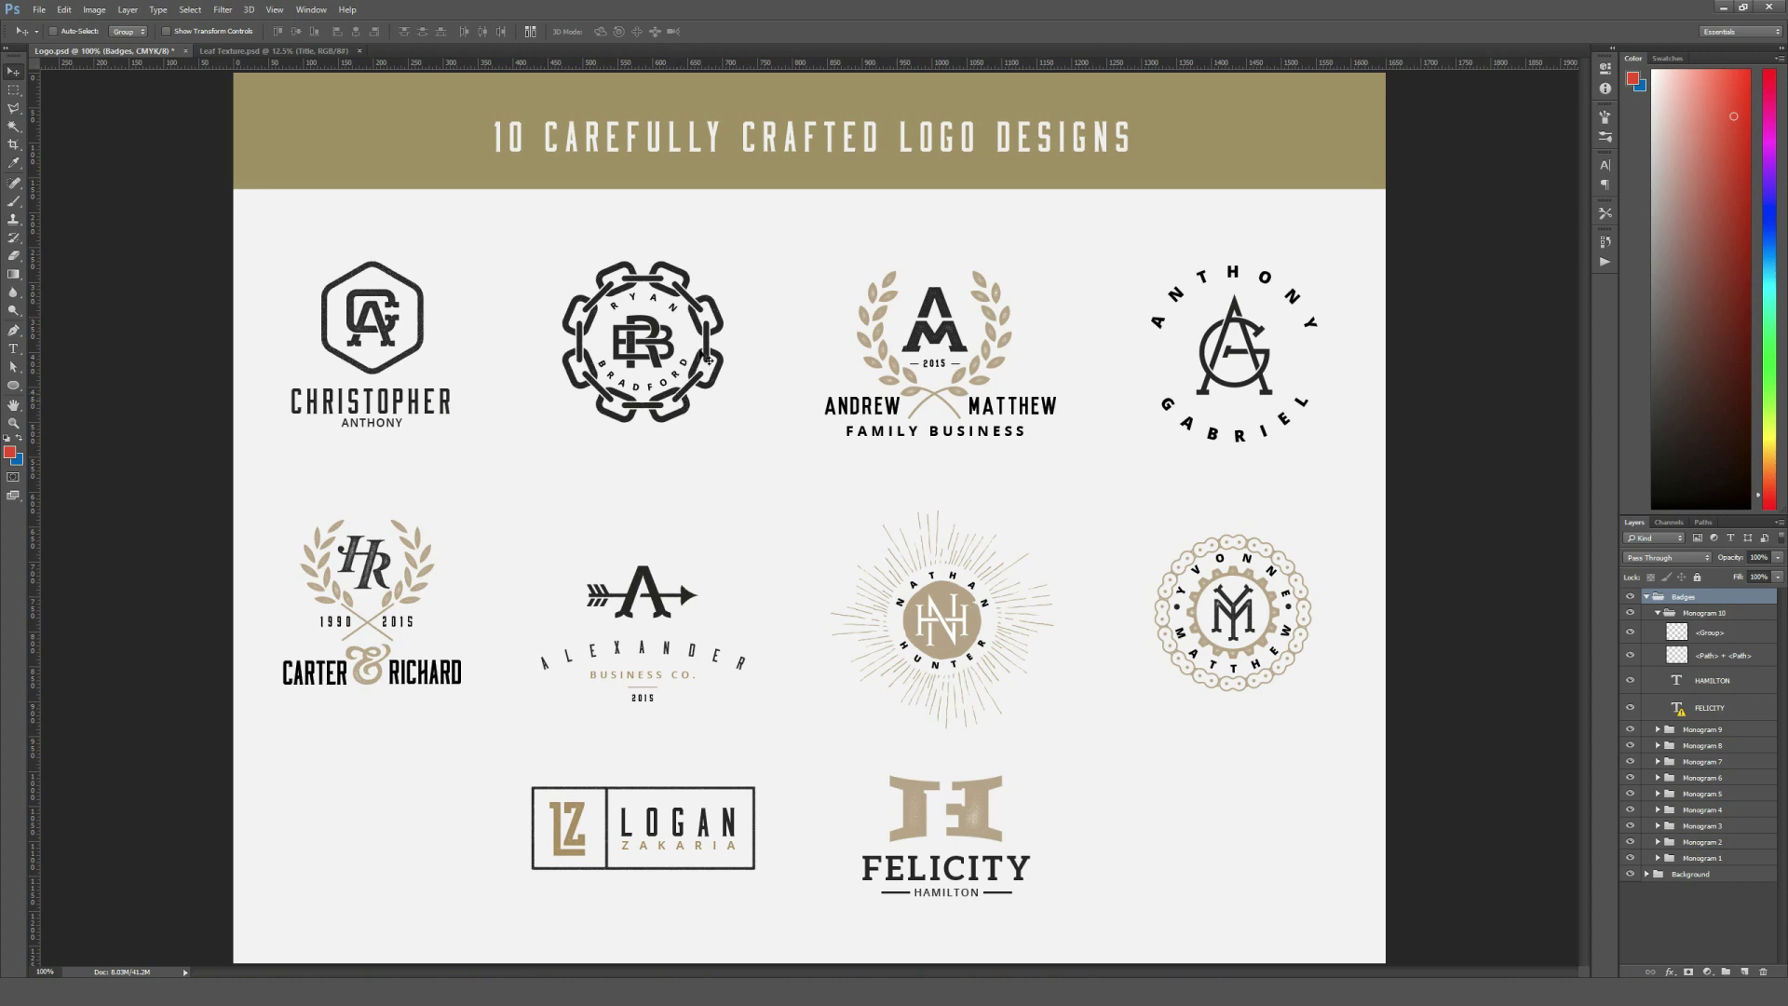
Step: Examine the hexagon, chain and laurel monogram badges of Logo.psd up close, ending at the sunburst and gear badges
{"action": "key", "text": "ctrl+plus"}
{"action": "left_click_drag", "start_coordinate": [509, 396], "coordinate": [986, 585]}
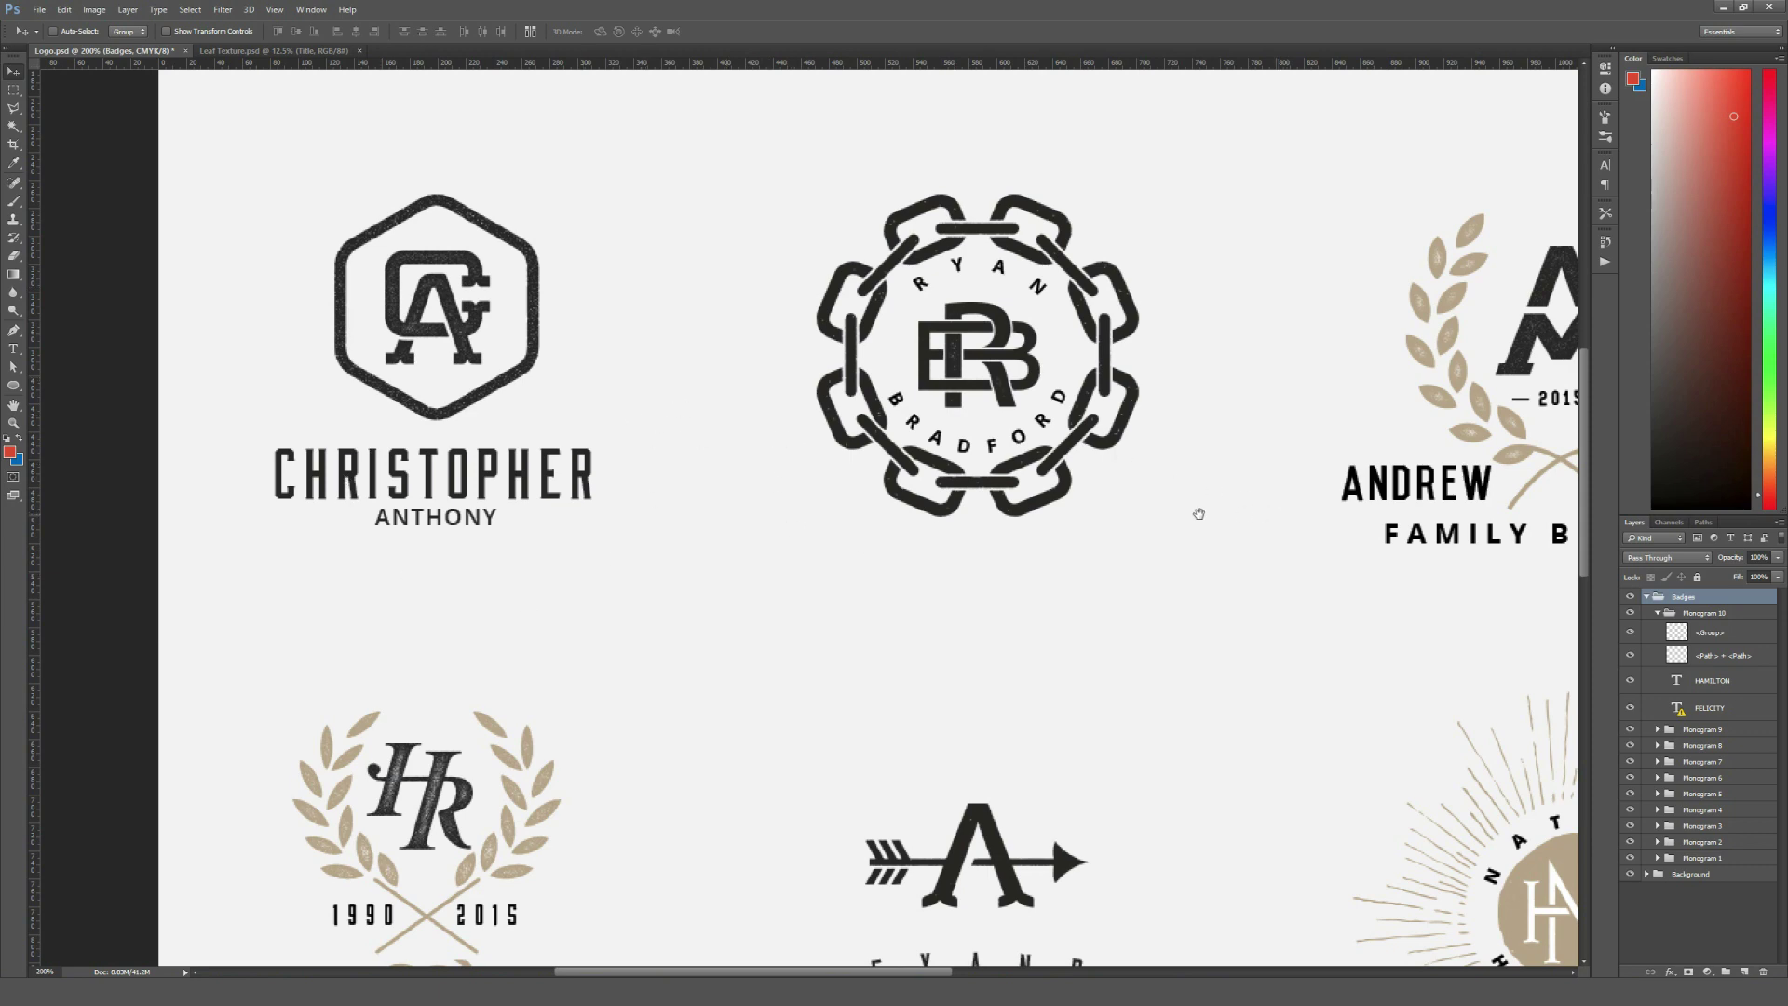
{"action": "left_click_drag", "start_coordinate": [1198, 512], "coordinate": [751, 519]}
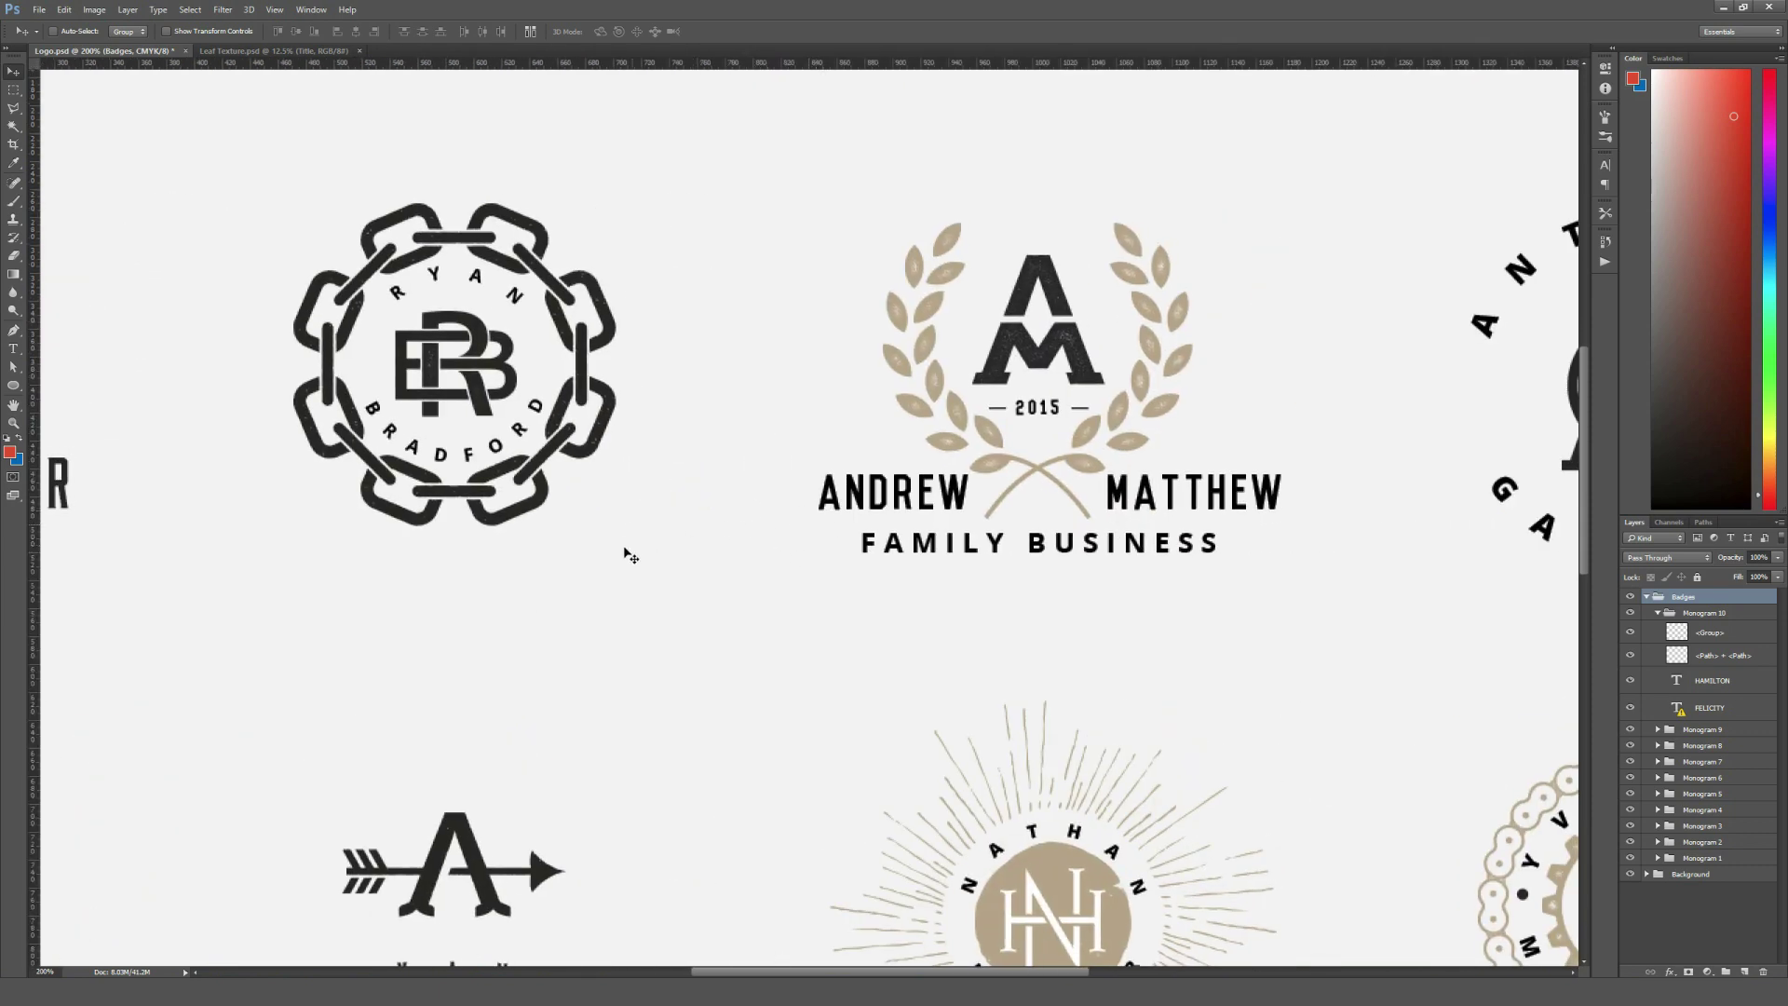
{"action": "left_click_drag", "start_coordinate": [1200, 471], "coordinate": [901, 491]}
{"action": "left_click_drag", "start_coordinate": [1137, 620], "coordinate": [1014, 395]}
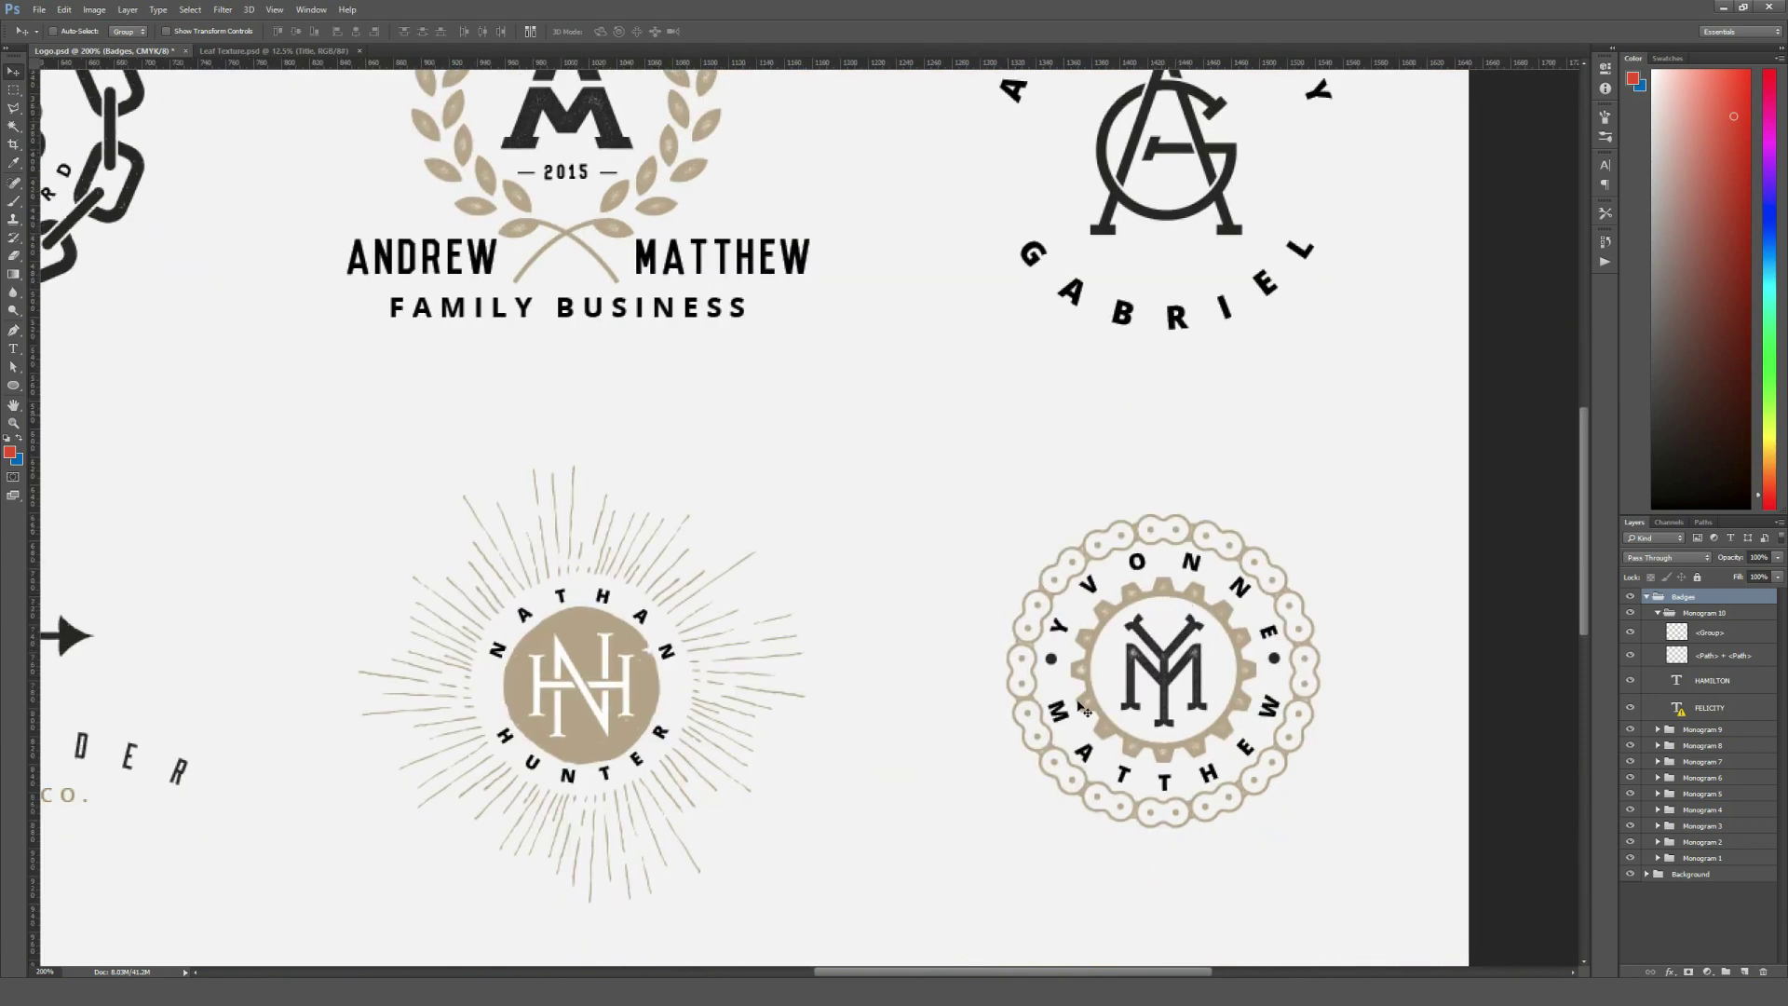
Step: Inspect the sunburst, arrow, LZ and H monogram badges up close, ending with the full logo sheet in view
{"action": "left_click_drag", "start_coordinate": [840, 622], "coordinate": [1124, 558]}
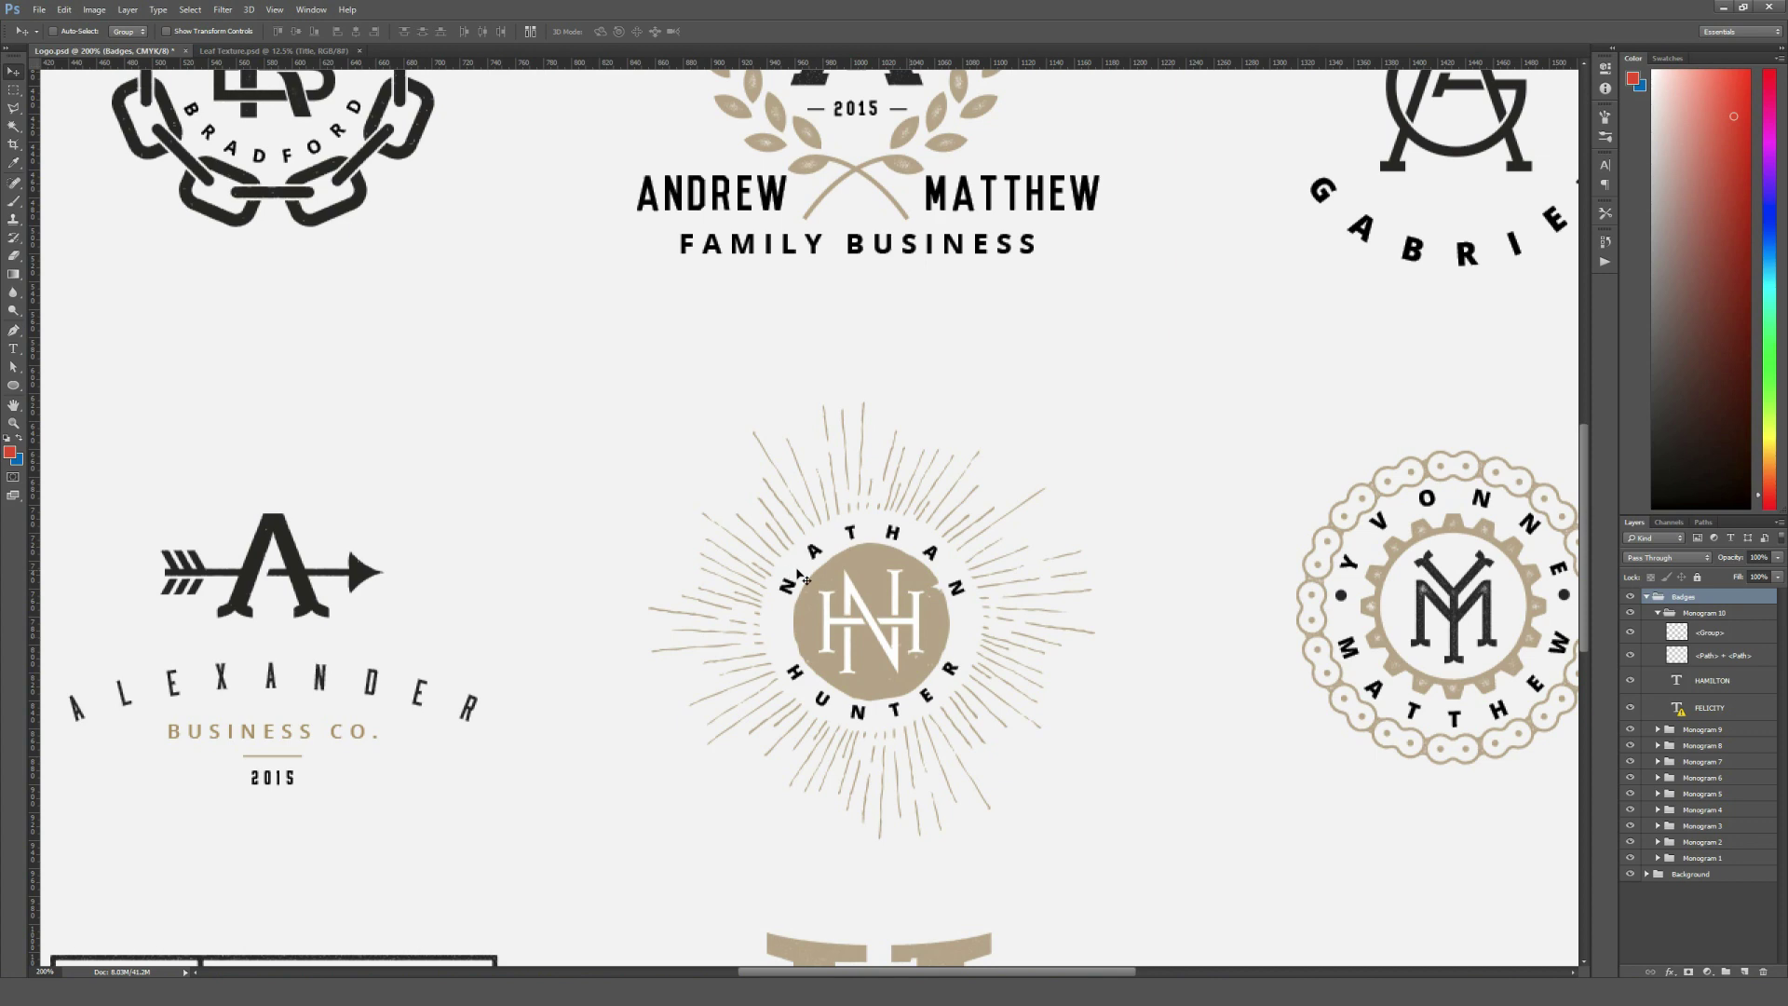
{"action": "scroll", "coordinate": [536, 593], "scroll_direction": "left", "scroll_amount": 5}
{"action": "scroll", "coordinate": [544, 525], "scroll_direction": "left", "scroll_amount": 7}
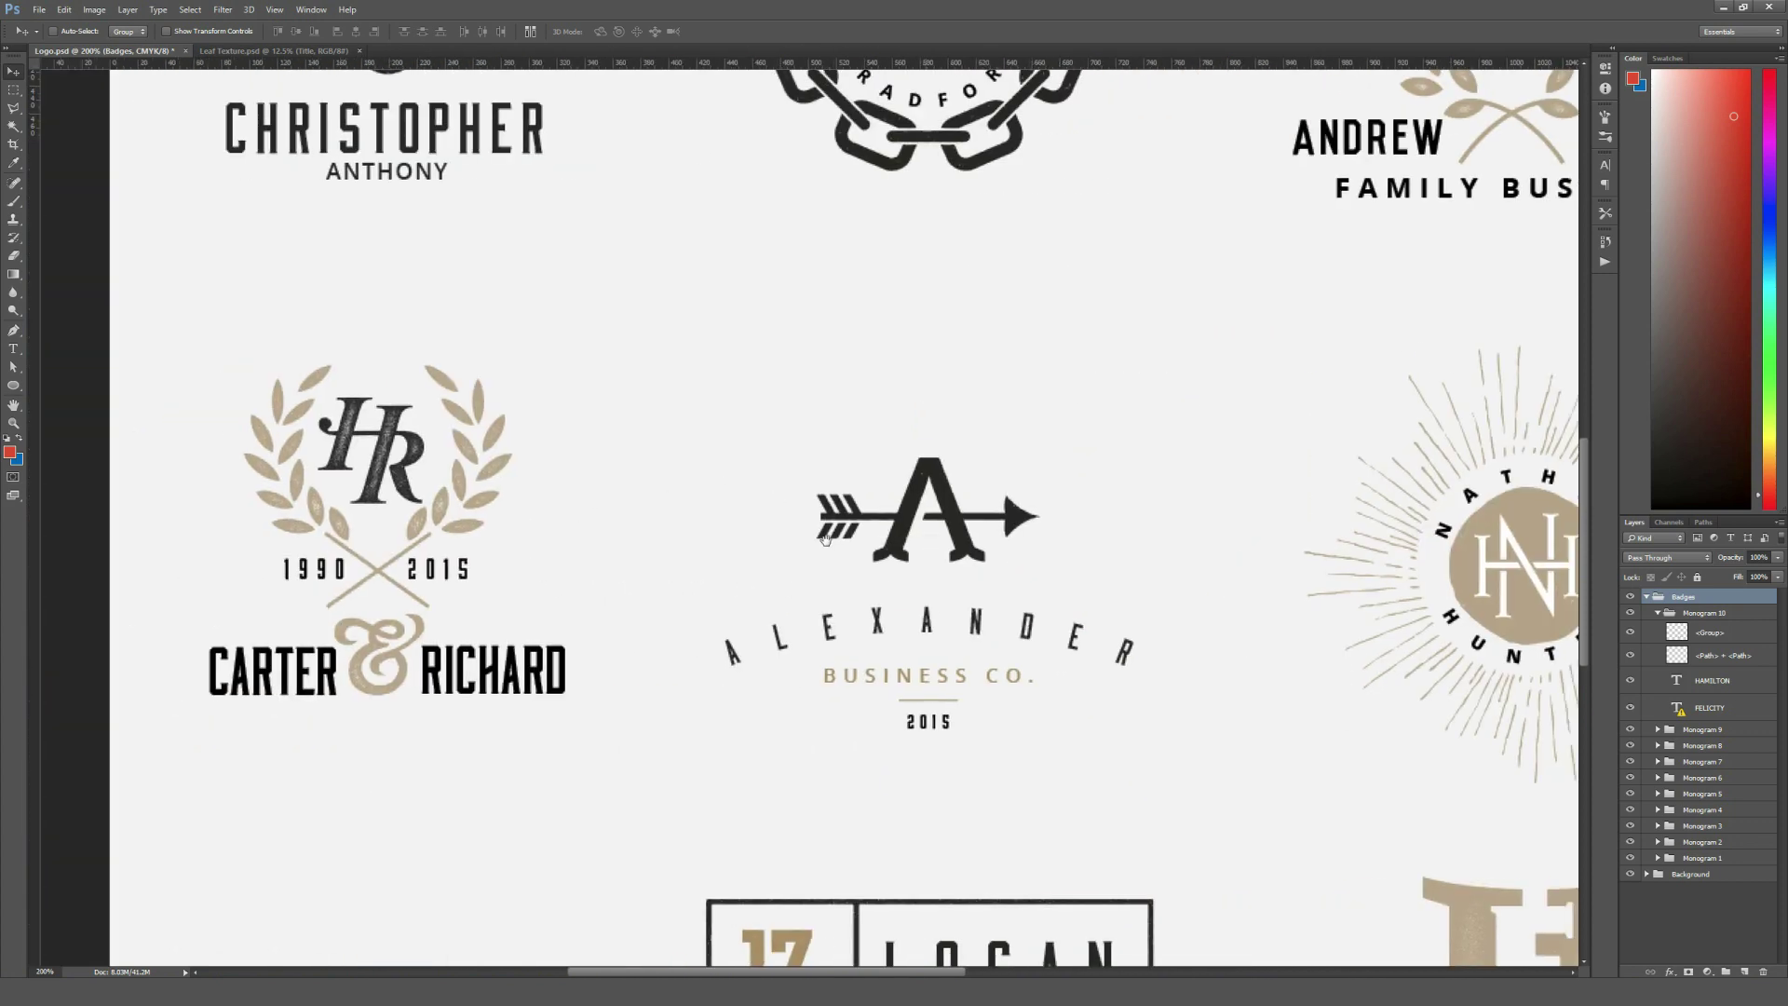
{"action": "left_click_drag", "start_coordinate": [678, 643], "coordinate": [663, 410]}
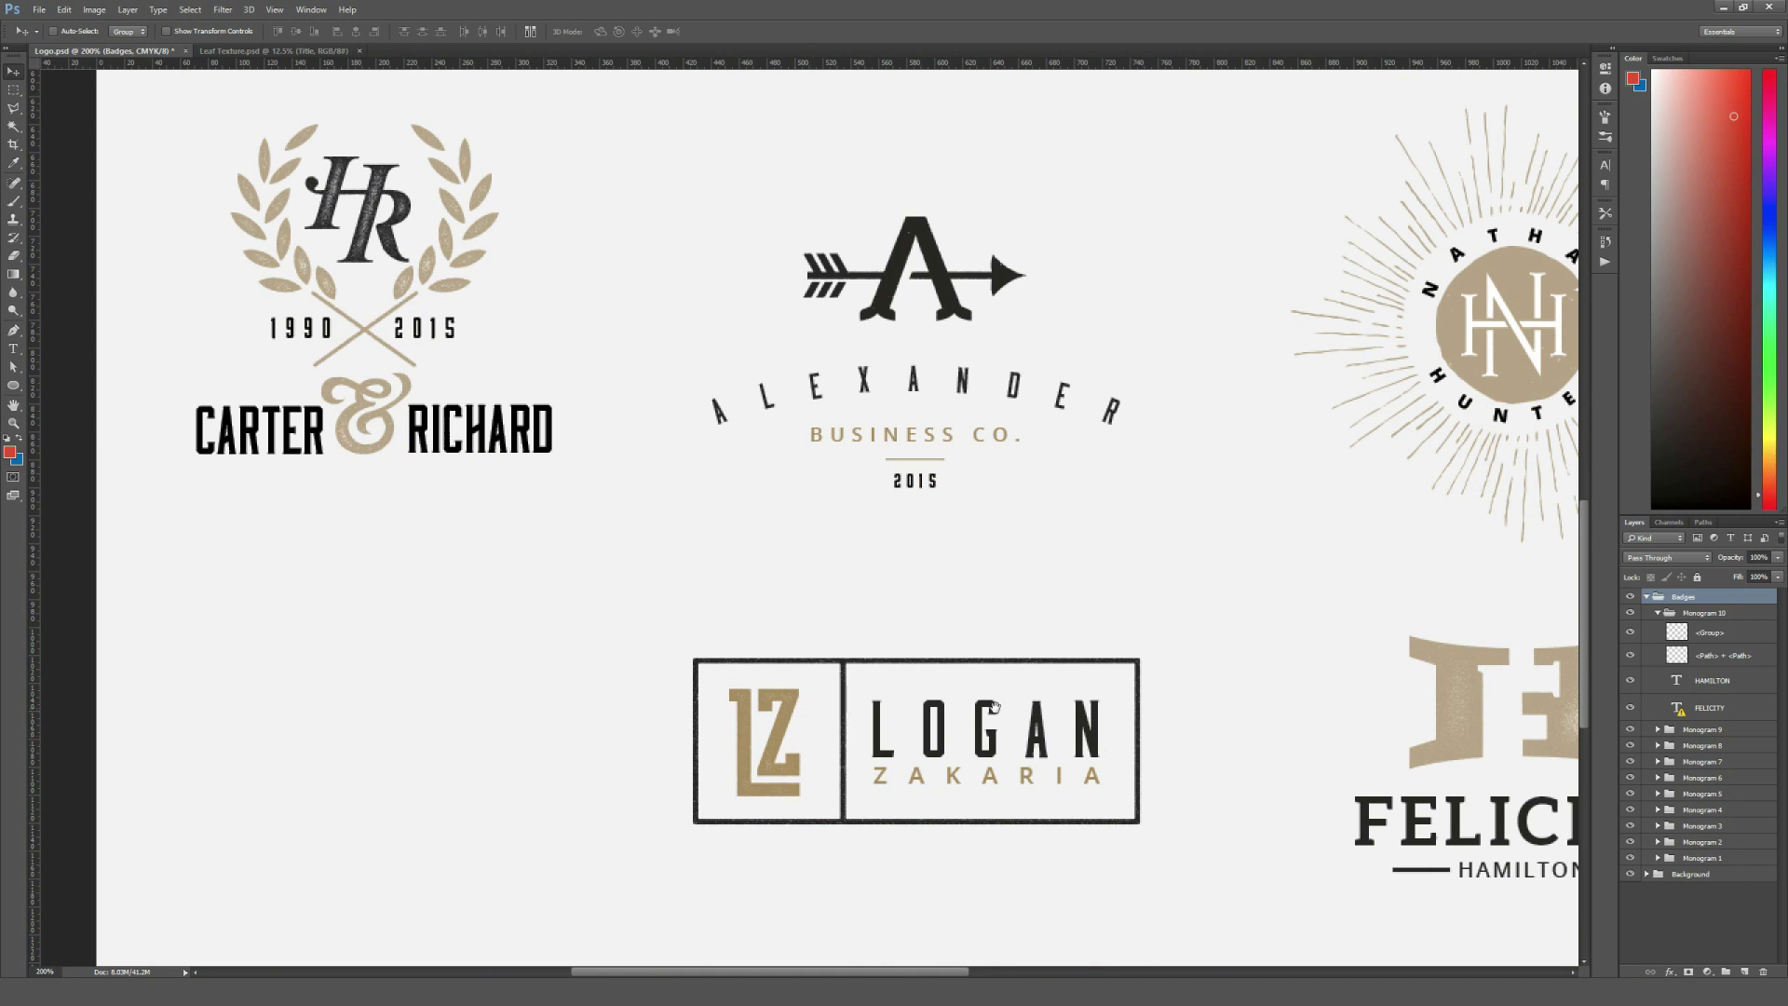
{"action": "left_click_drag", "start_coordinate": [991, 706], "coordinate": [794, 667]}
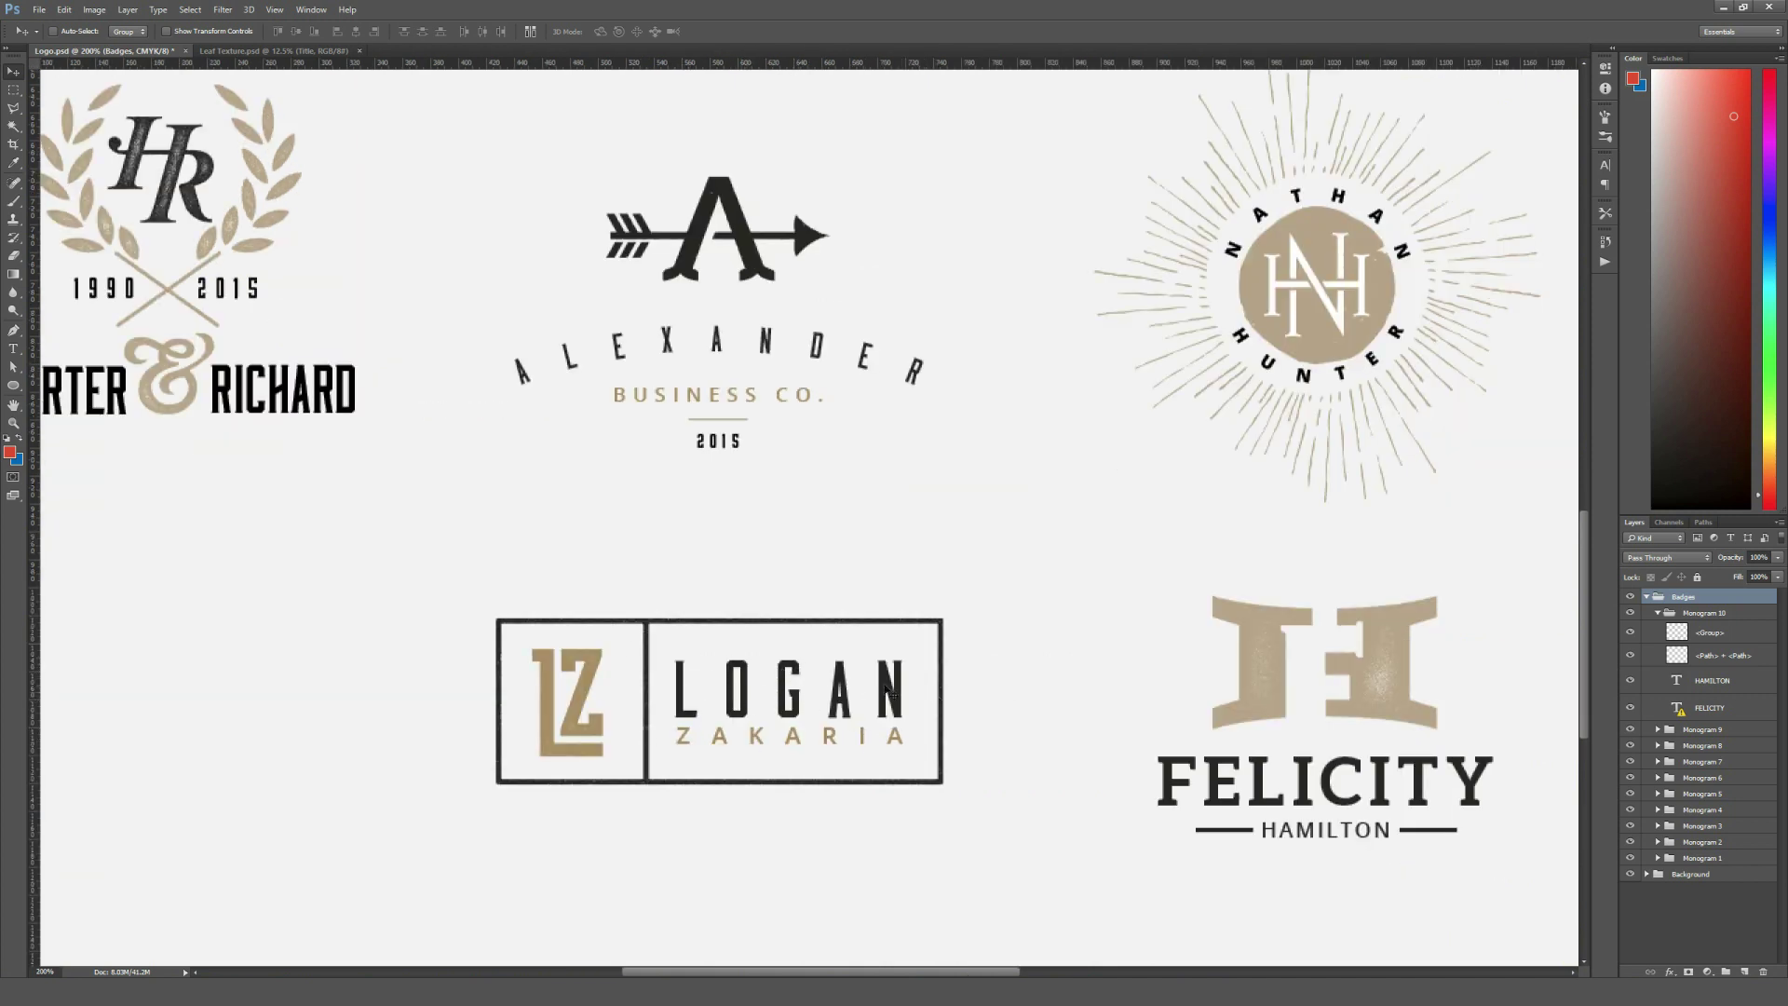
{"action": "left_click_drag", "start_coordinate": [1351, 683], "coordinate": [944, 658]}
{"action": "key", "text": "ctrl+minus"}
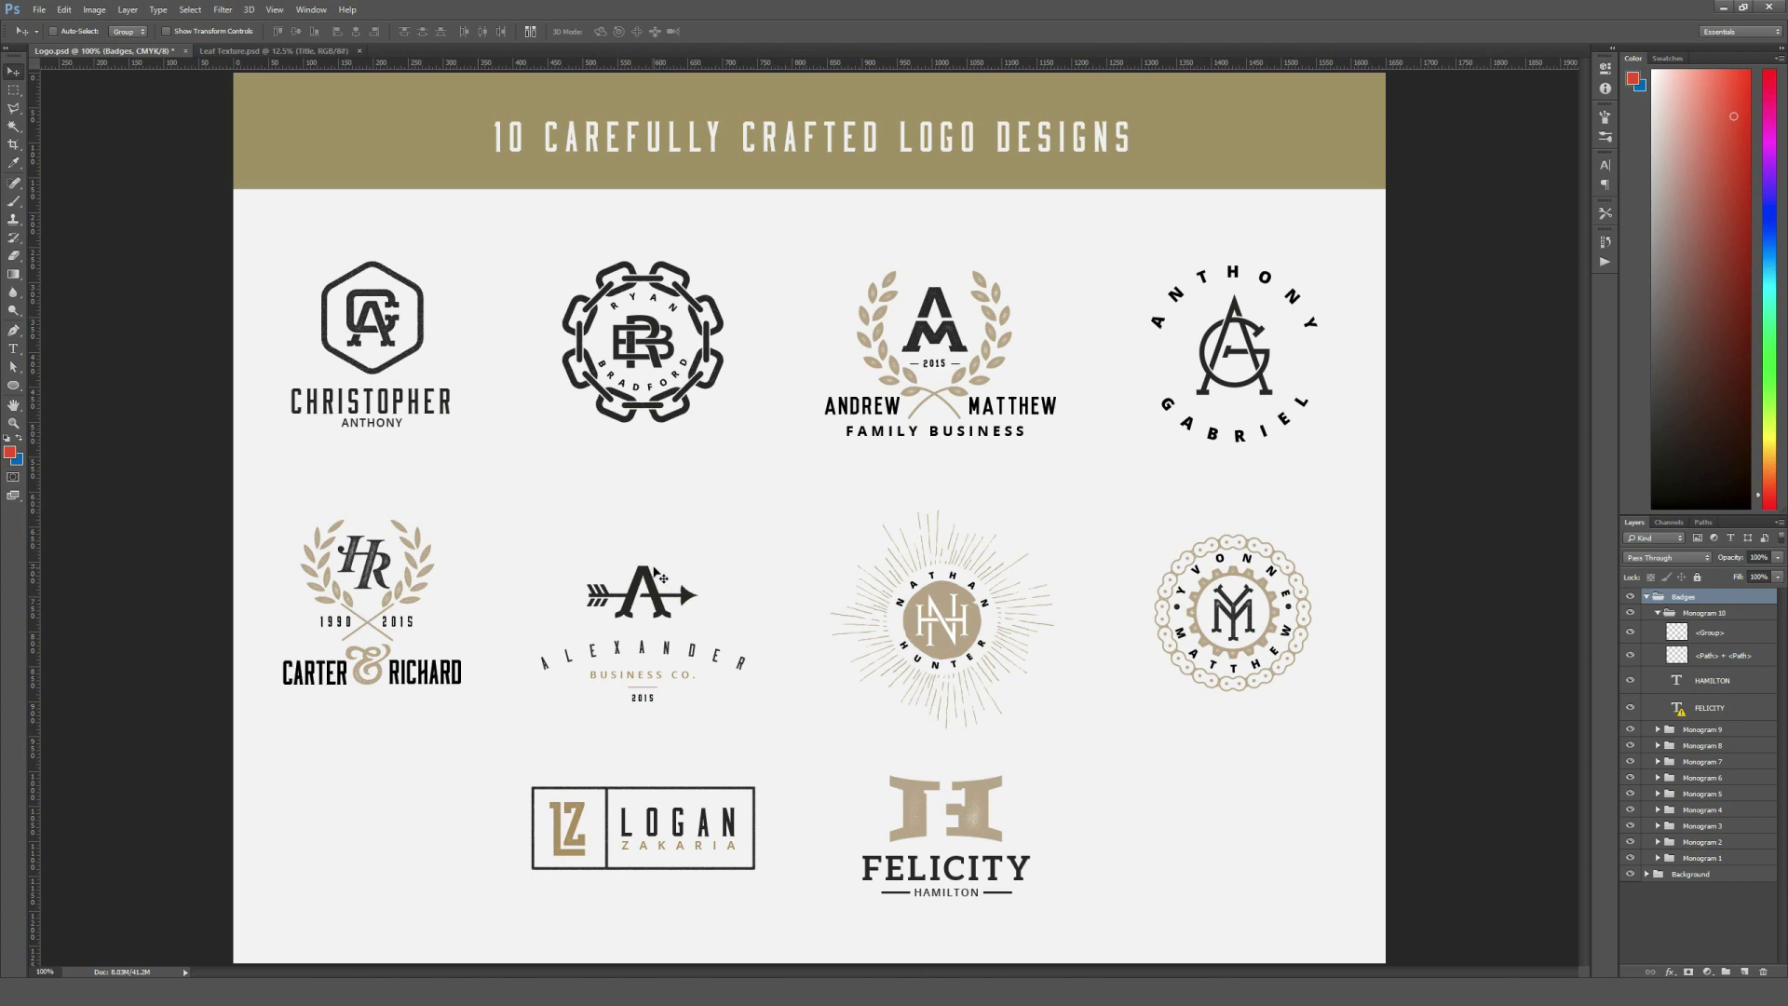
Step: Take a second close look at the laurel, AG circle, sunburst, gear and arrow monogram badges
{"action": "key", "text": "ctrl+plus"}
{"action": "left_click_drag", "start_coordinate": [1239, 104], "coordinate": [1096, 449]}
{"action": "left_click_drag", "start_coordinate": [1195, 657], "coordinate": [896, 545]}
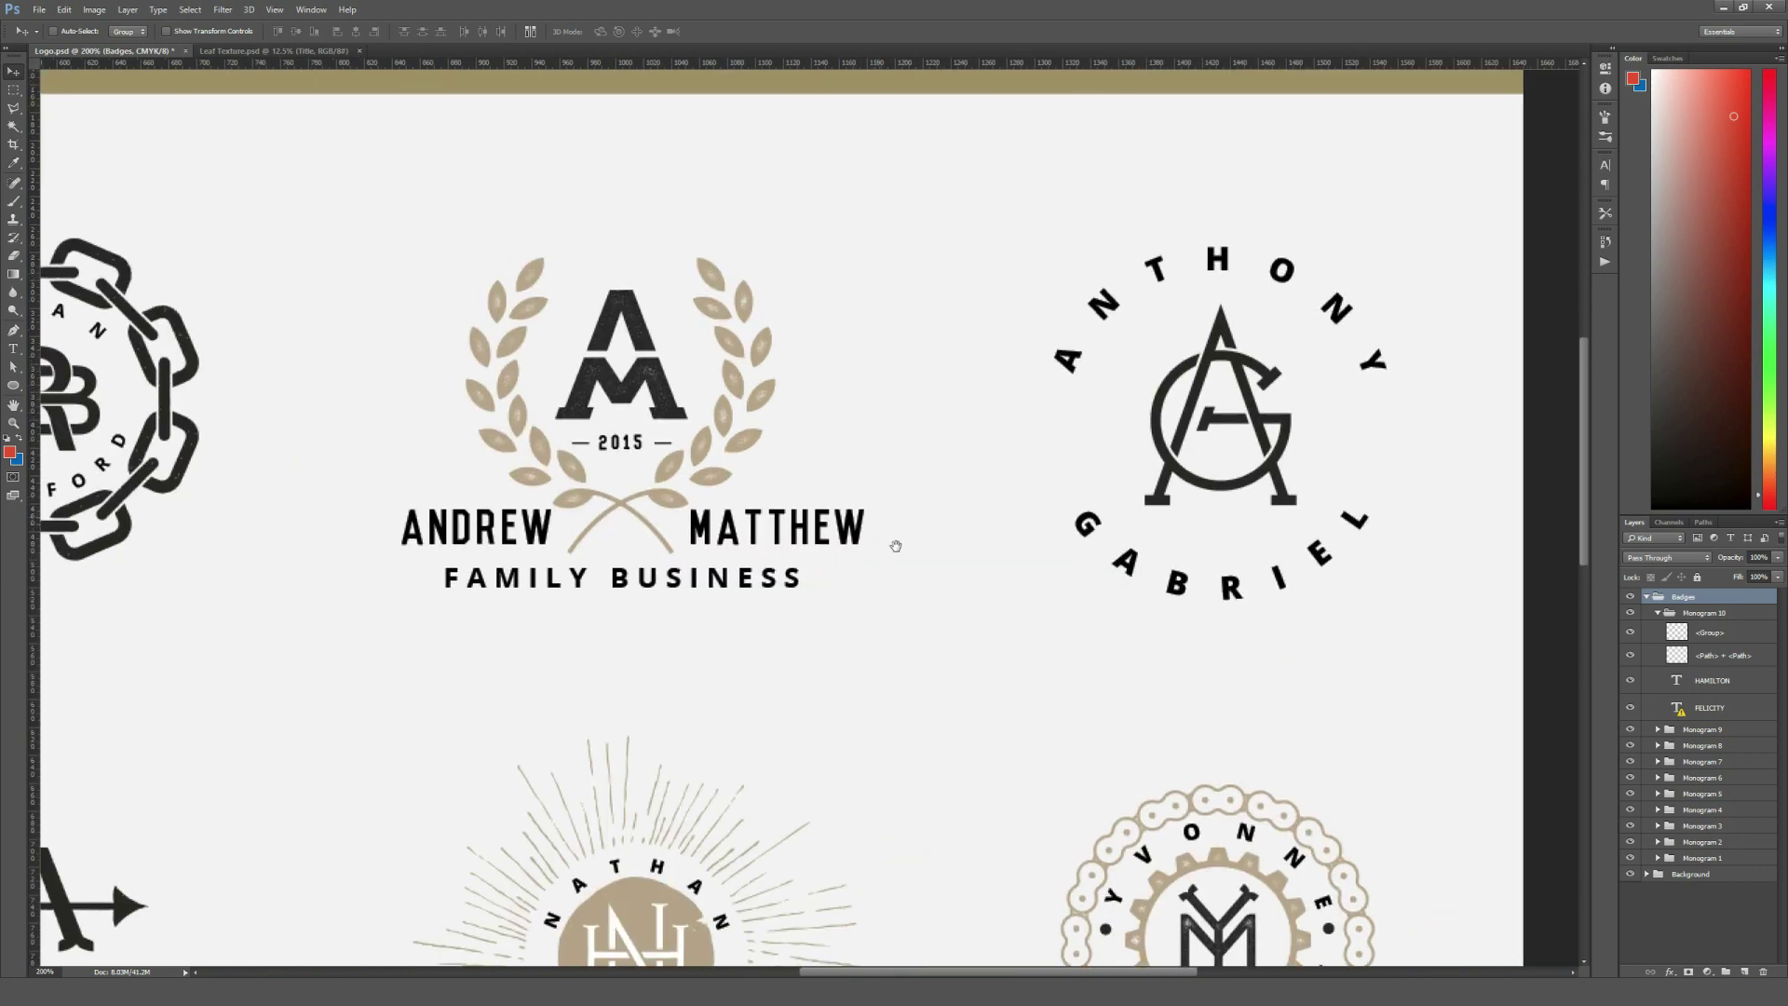
{"action": "left_click_drag", "start_coordinate": [1027, 750], "coordinate": [1015, 363]}
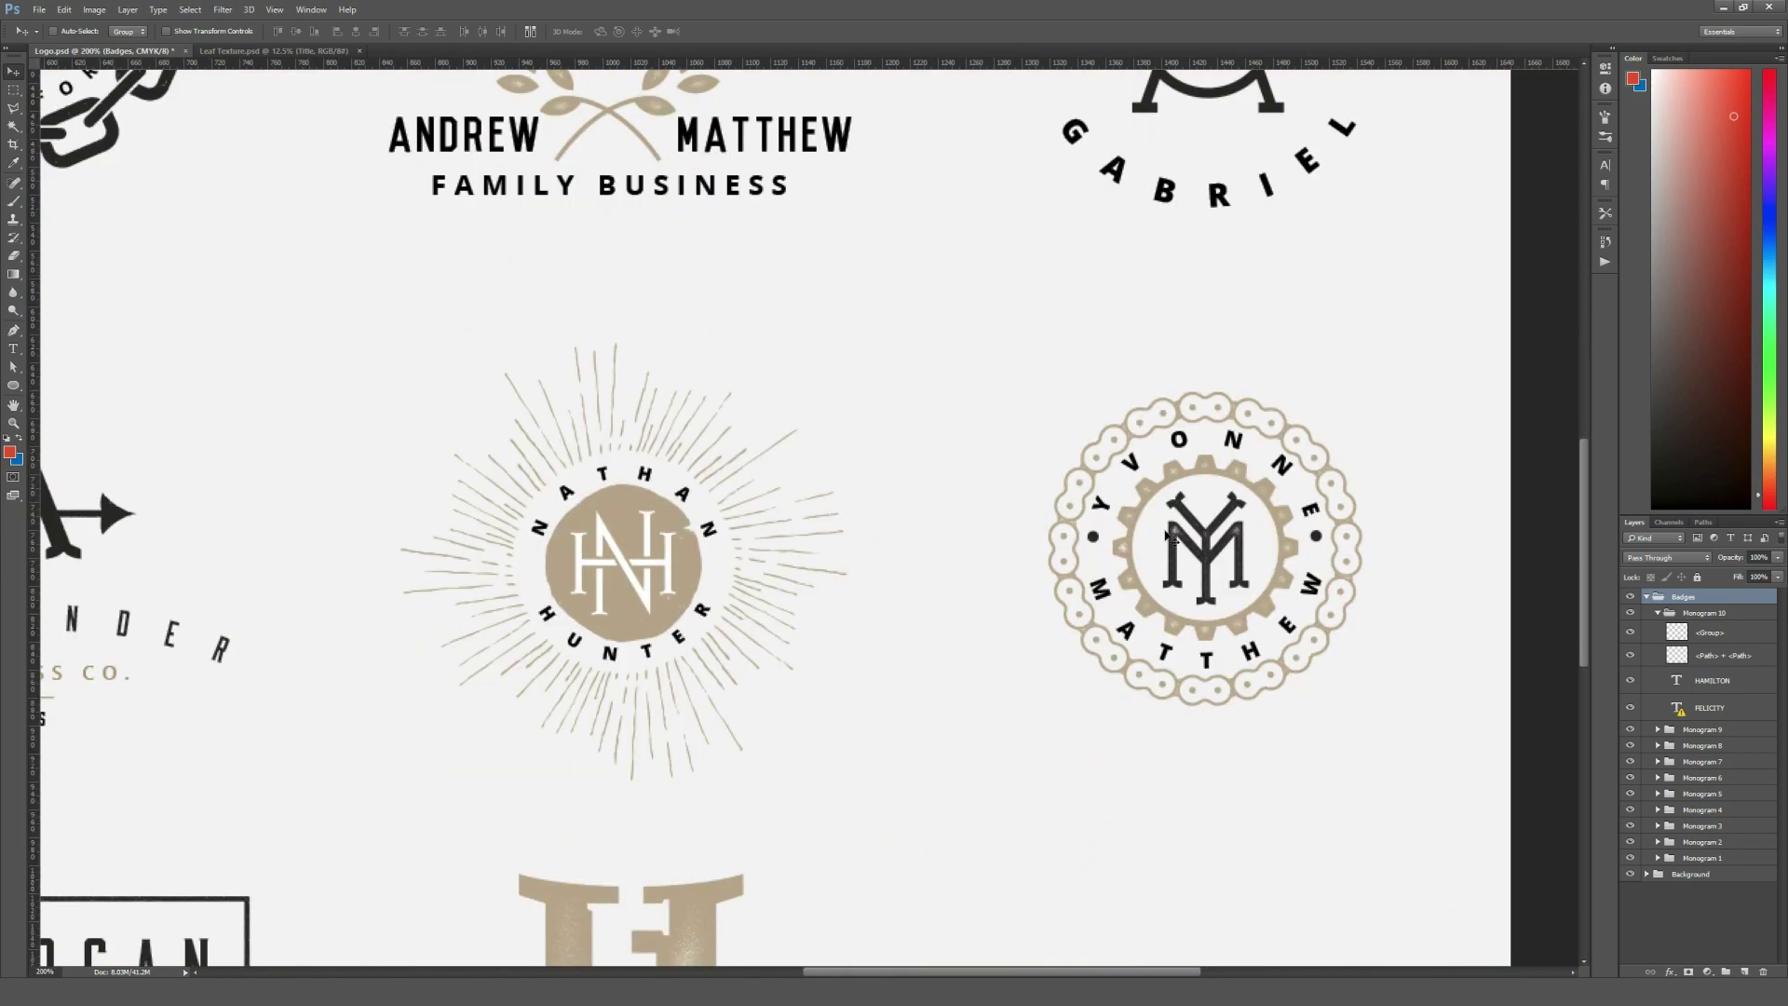
{"action": "scroll", "coordinate": [838, 539], "scroll_direction": "left", "scroll_amount": 4}
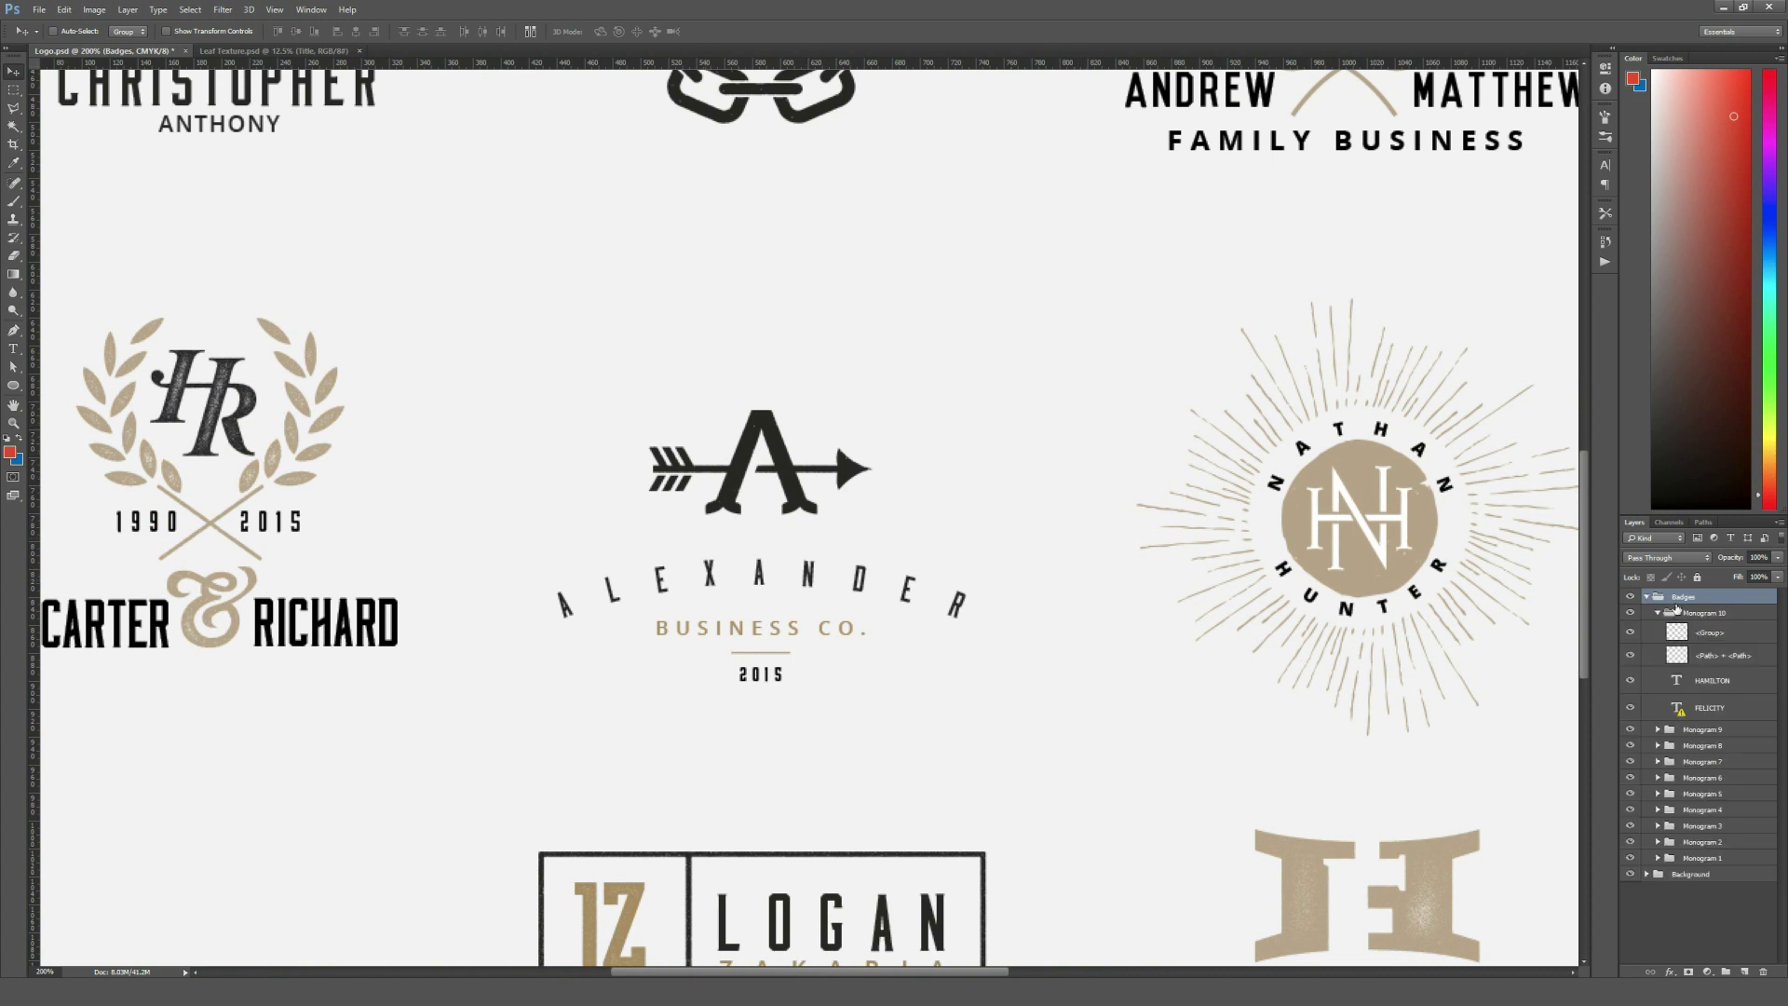
Step: Toggle the Monogram 10 group's visibility off and on, and bring its H monogram badge into view
{"action": "left_click", "coordinate": [1672, 615]}
{"action": "left_click", "coordinate": [1630, 615]}
{"action": "left_click", "coordinate": [1630, 615]}
{"action": "left_click_drag", "start_coordinate": [1435, 955], "coordinate": [1040, 526]}
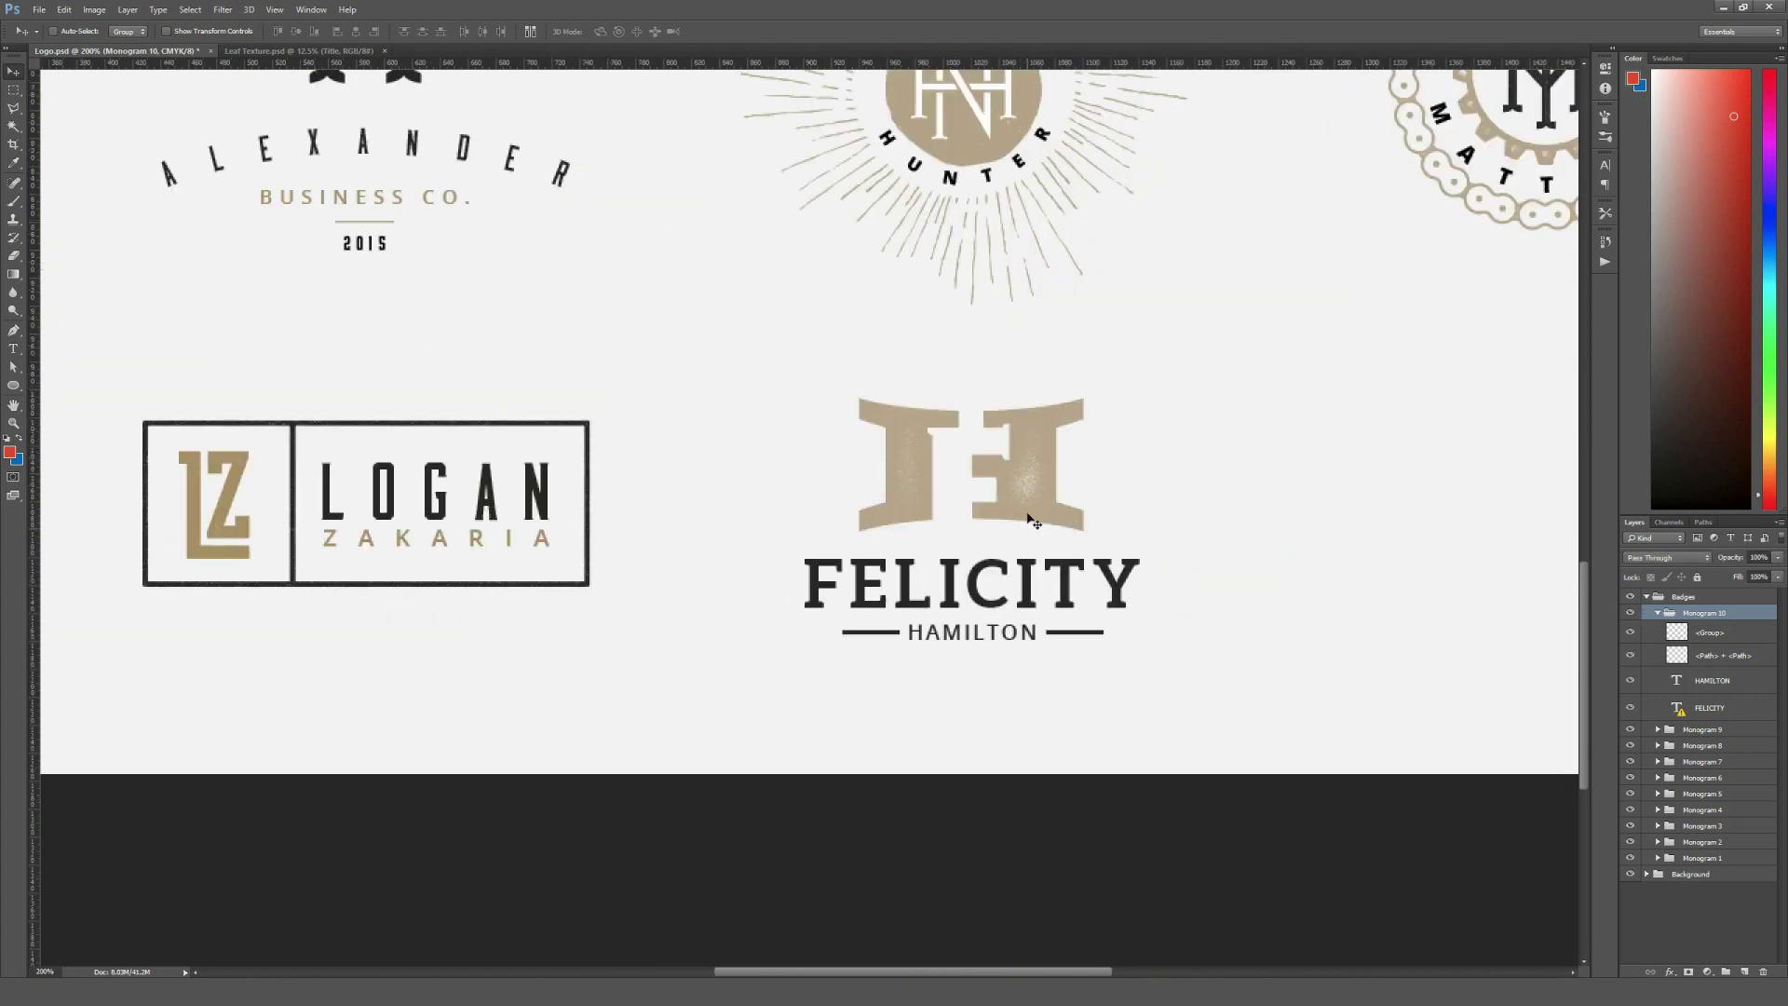
Step: Toggle the <Group> and <Path> + <Path> layers of Monogram 10 off and on to identify their artwork
{"action": "left_click", "coordinate": [1695, 636]}
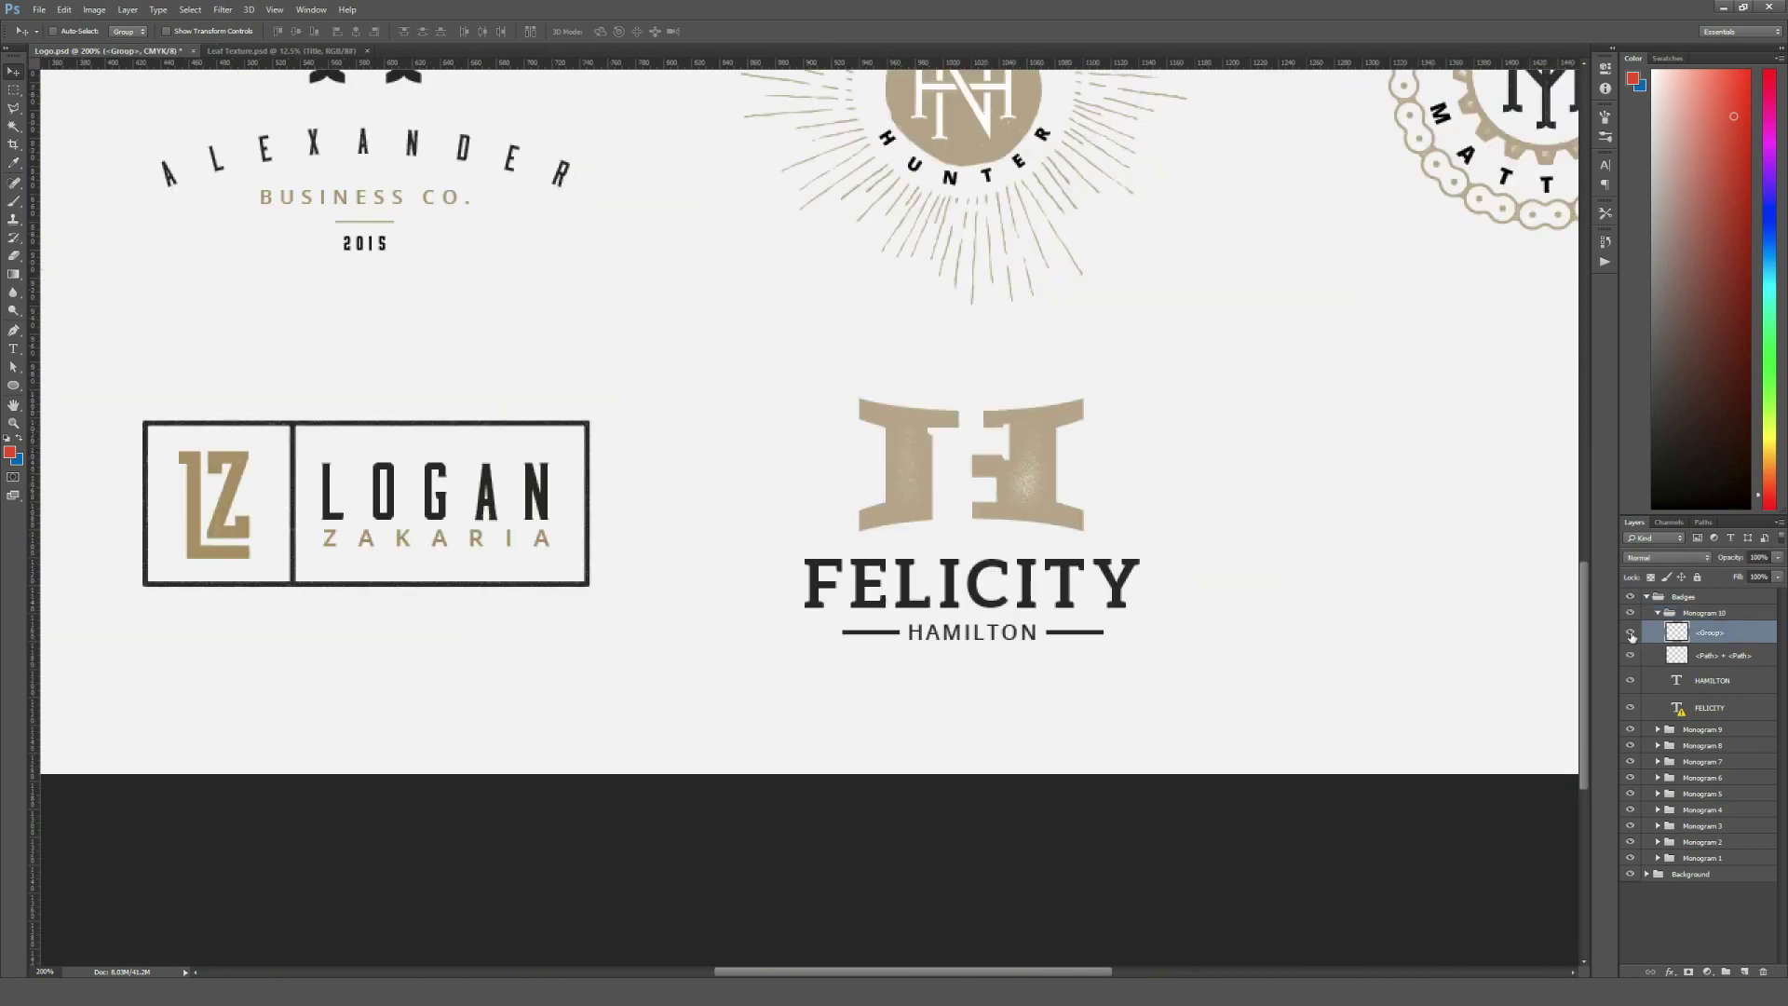
{"action": "left_click", "coordinate": [1631, 633]}
{"action": "left_click", "coordinate": [1631, 634]}
{"action": "left_click", "coordinate": [1630, 659]}
{"action": "left_click", "coordinate": [1631, 660]}
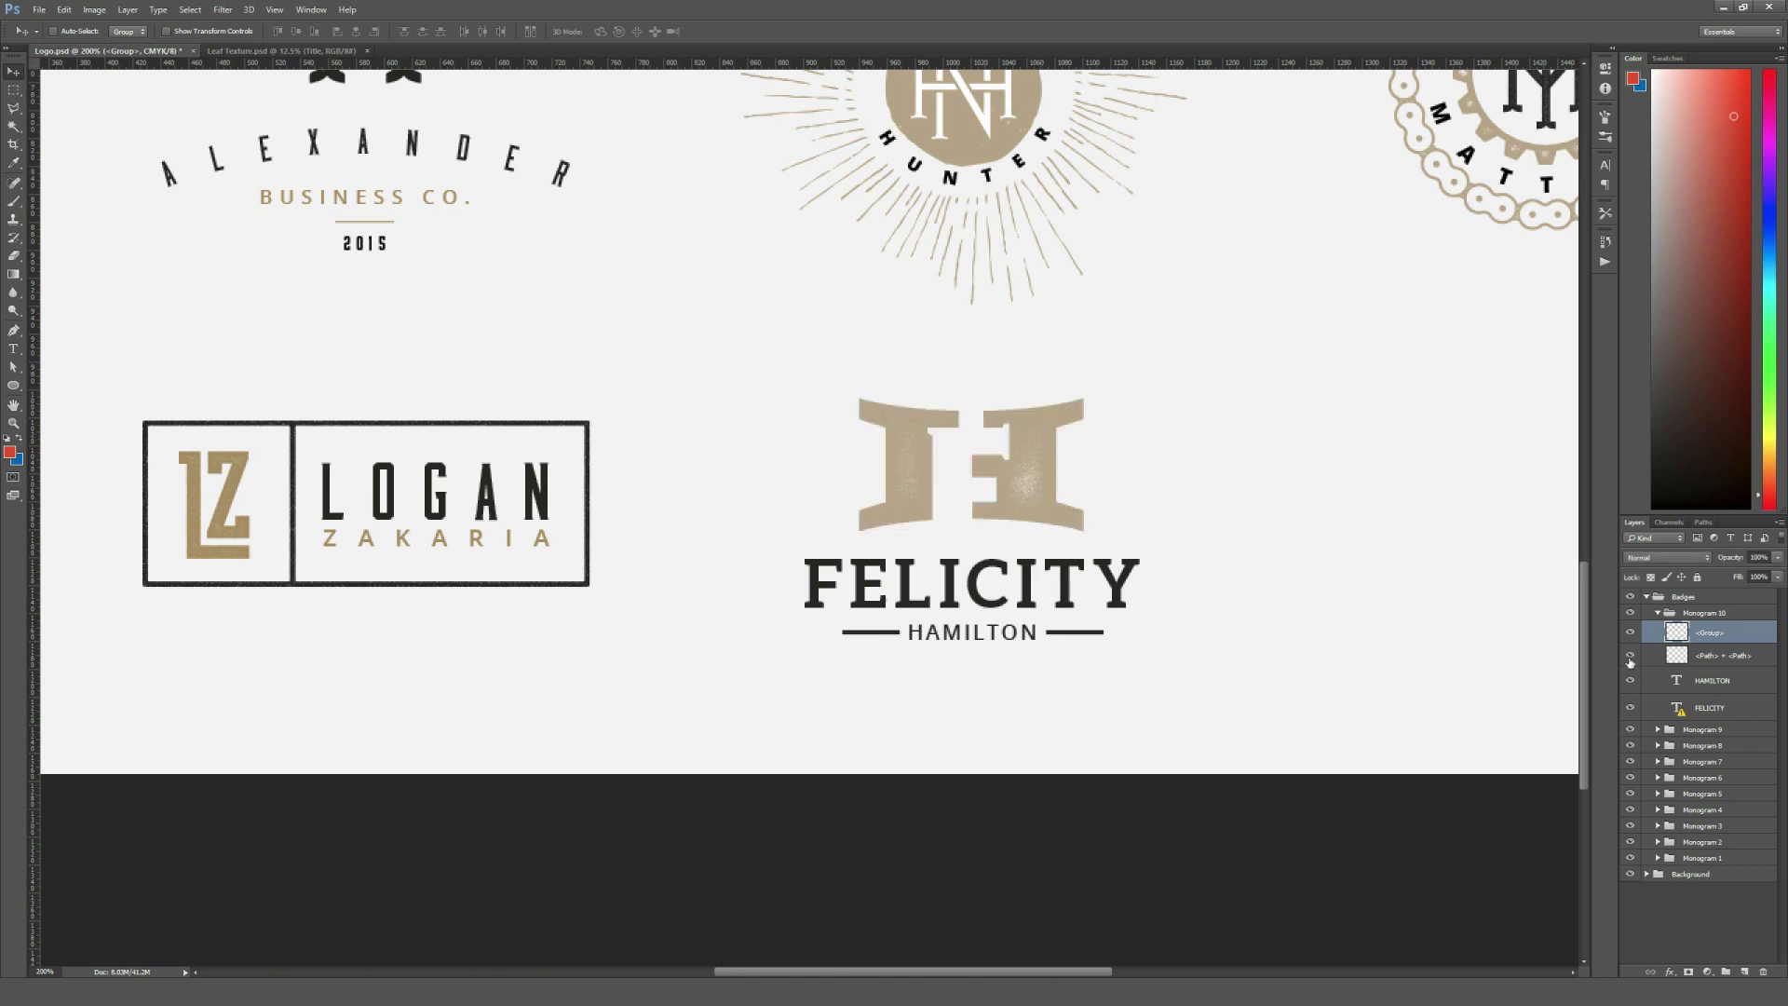
{"action": "left_click", "coordinate": [1677, 657]}
{"action": "left_click", "coordinate": [1630, 659]}
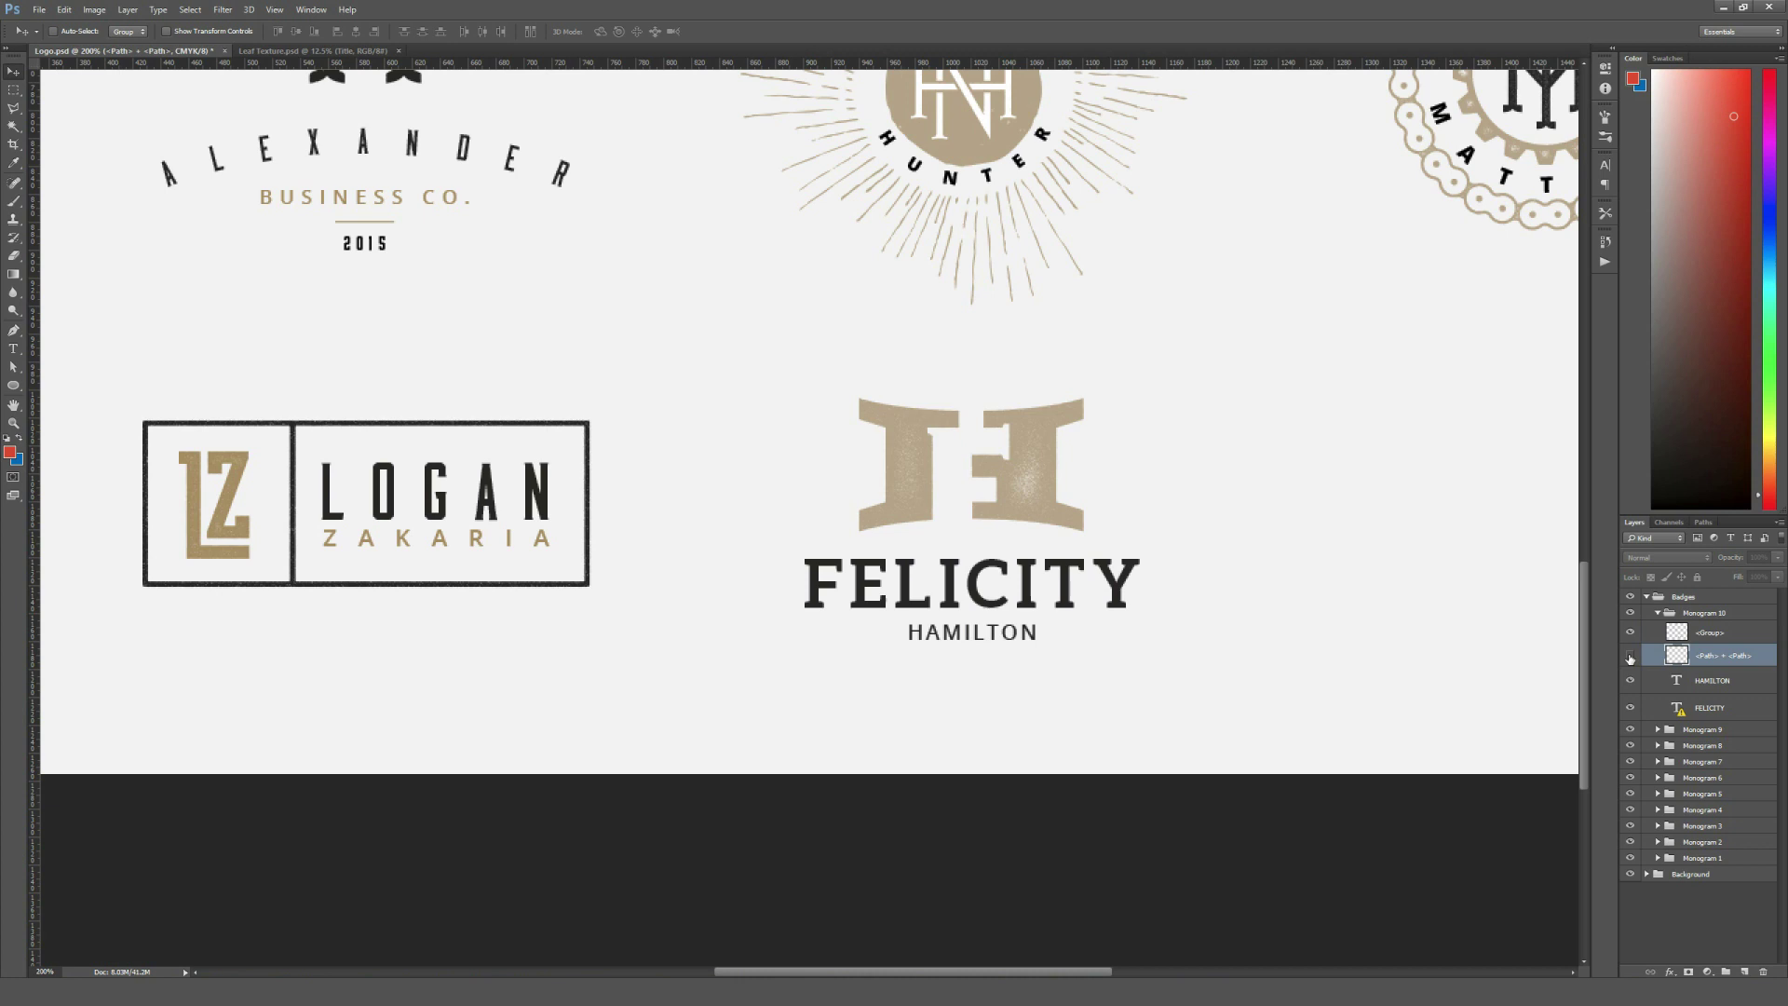
{"action": "left_click", "coordinate": [1630, 658]}
Step: Replace the small text line beneath the Monogram 10 badge's title with CHANGE
{"action": "left_click", "coordinate": [1651, 684]}
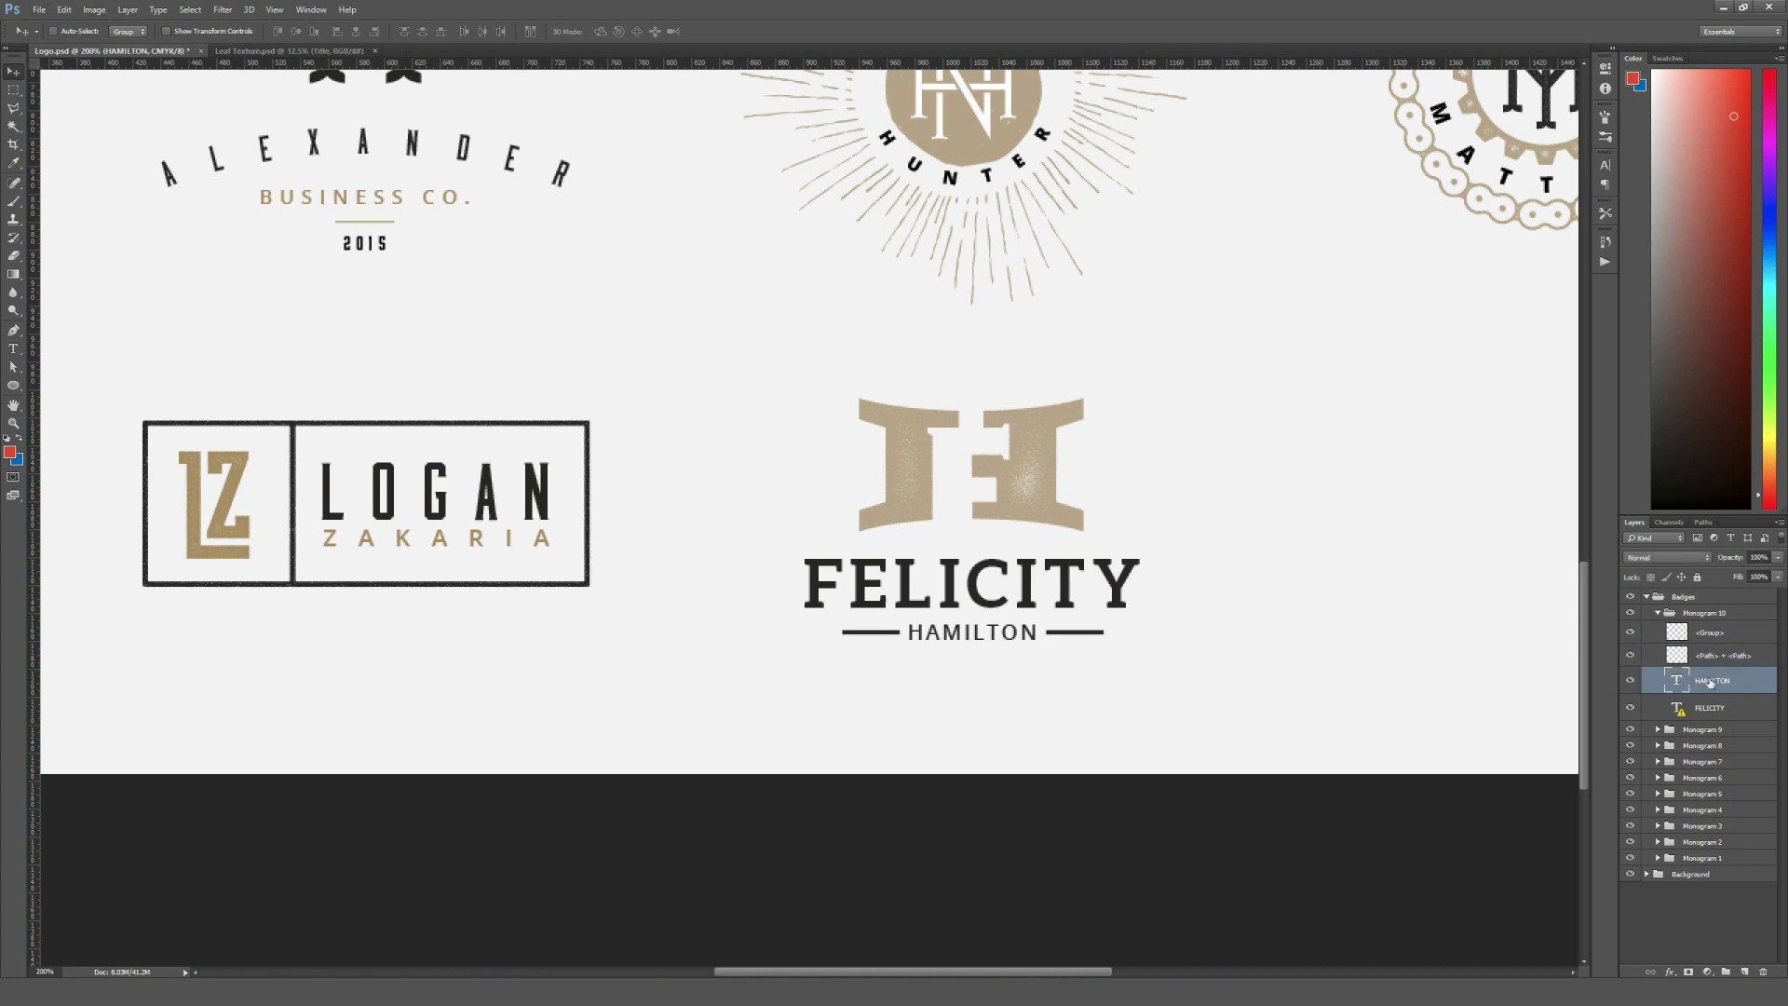
{"action": "key", "text": "t"}
{"action": "double_click", "coordinate": [1034, 634]}
{"action": "type", "text": "CHANGE"}
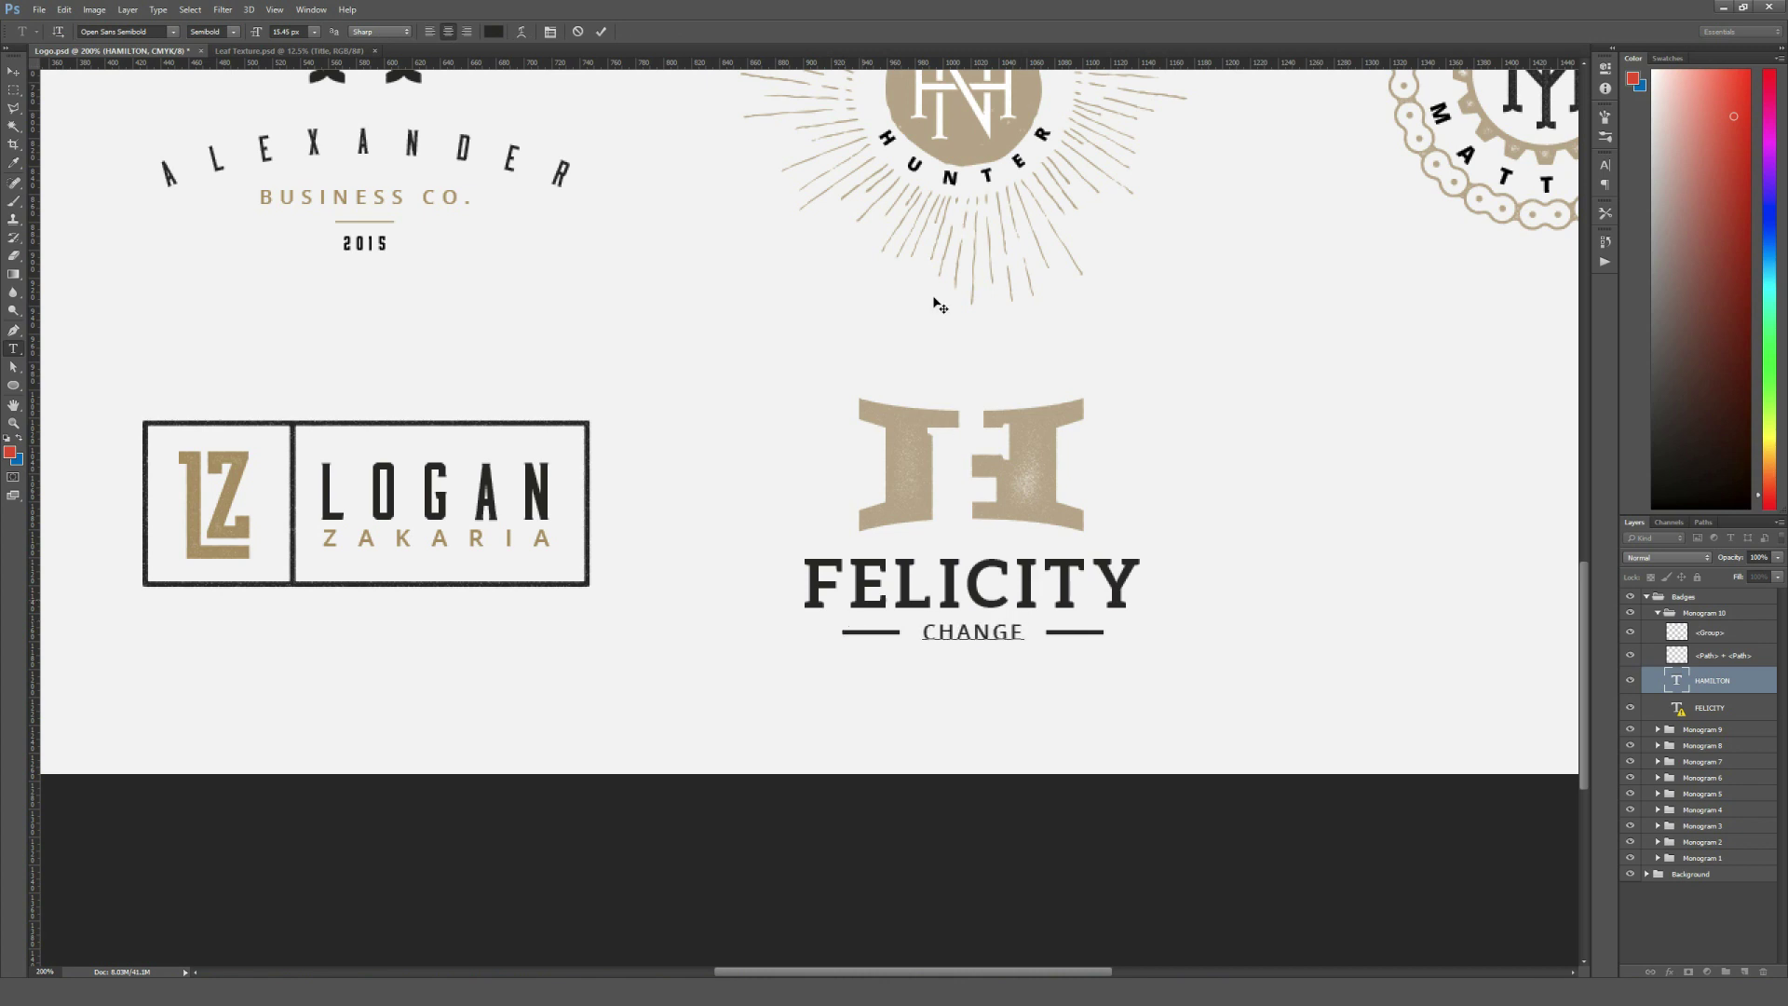
{"action": "left_click", "coordinate": [601, 32]}
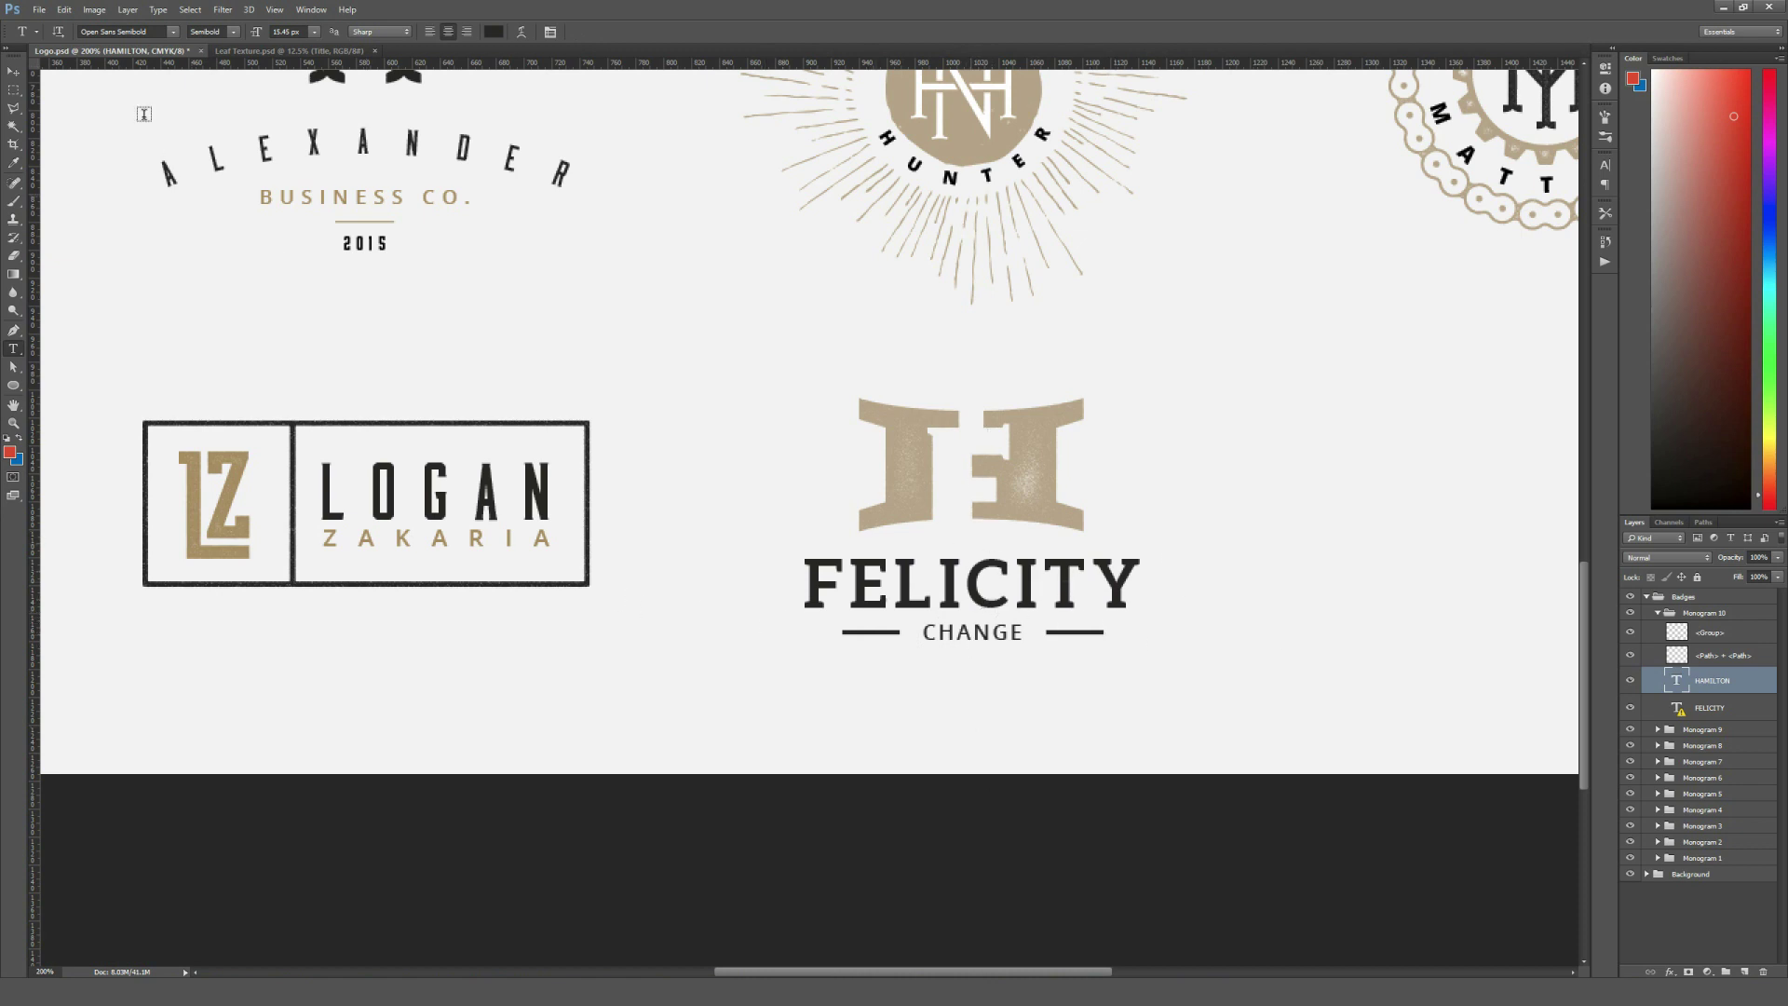
Step: Move the CHANGE text slightly down with the Move tool and view the whole logo sheet
{"action": "left_click", "coordinate": [13, 72]}
{"action": "left_click_drag", "start_coordinate": [404, 159], "coordinate": [406, 170]}
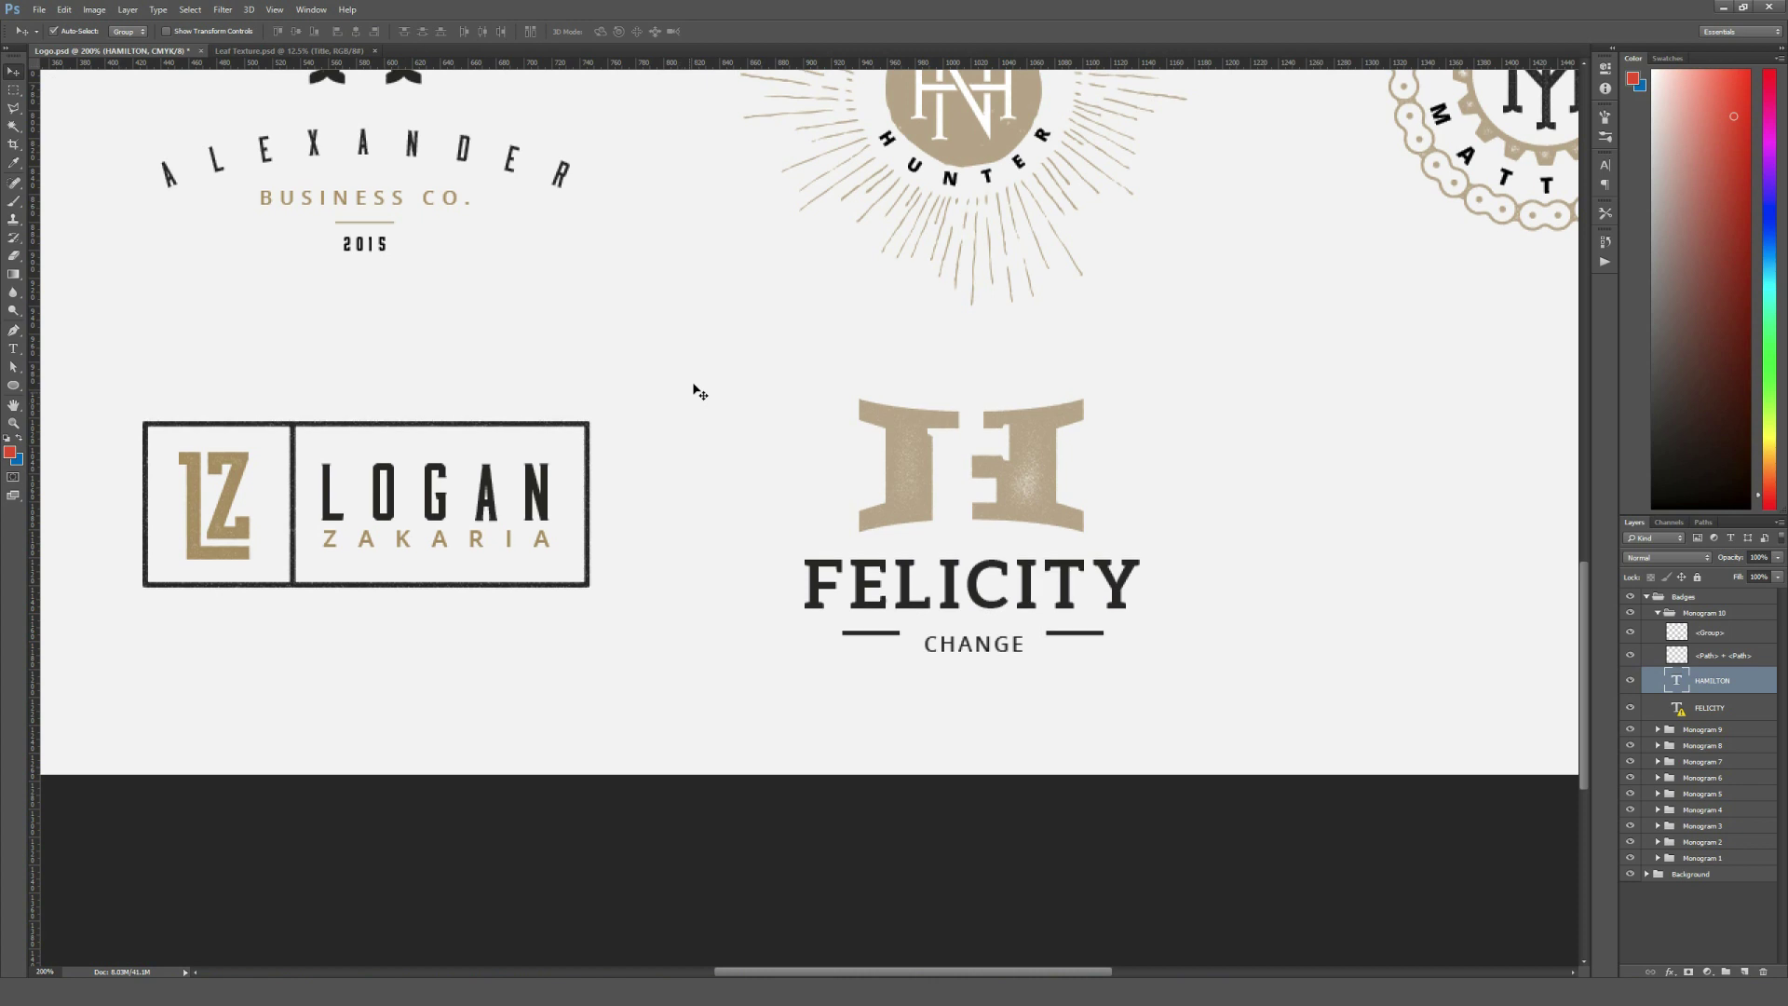
{"action": "key", "text": "ctrl+minus"}
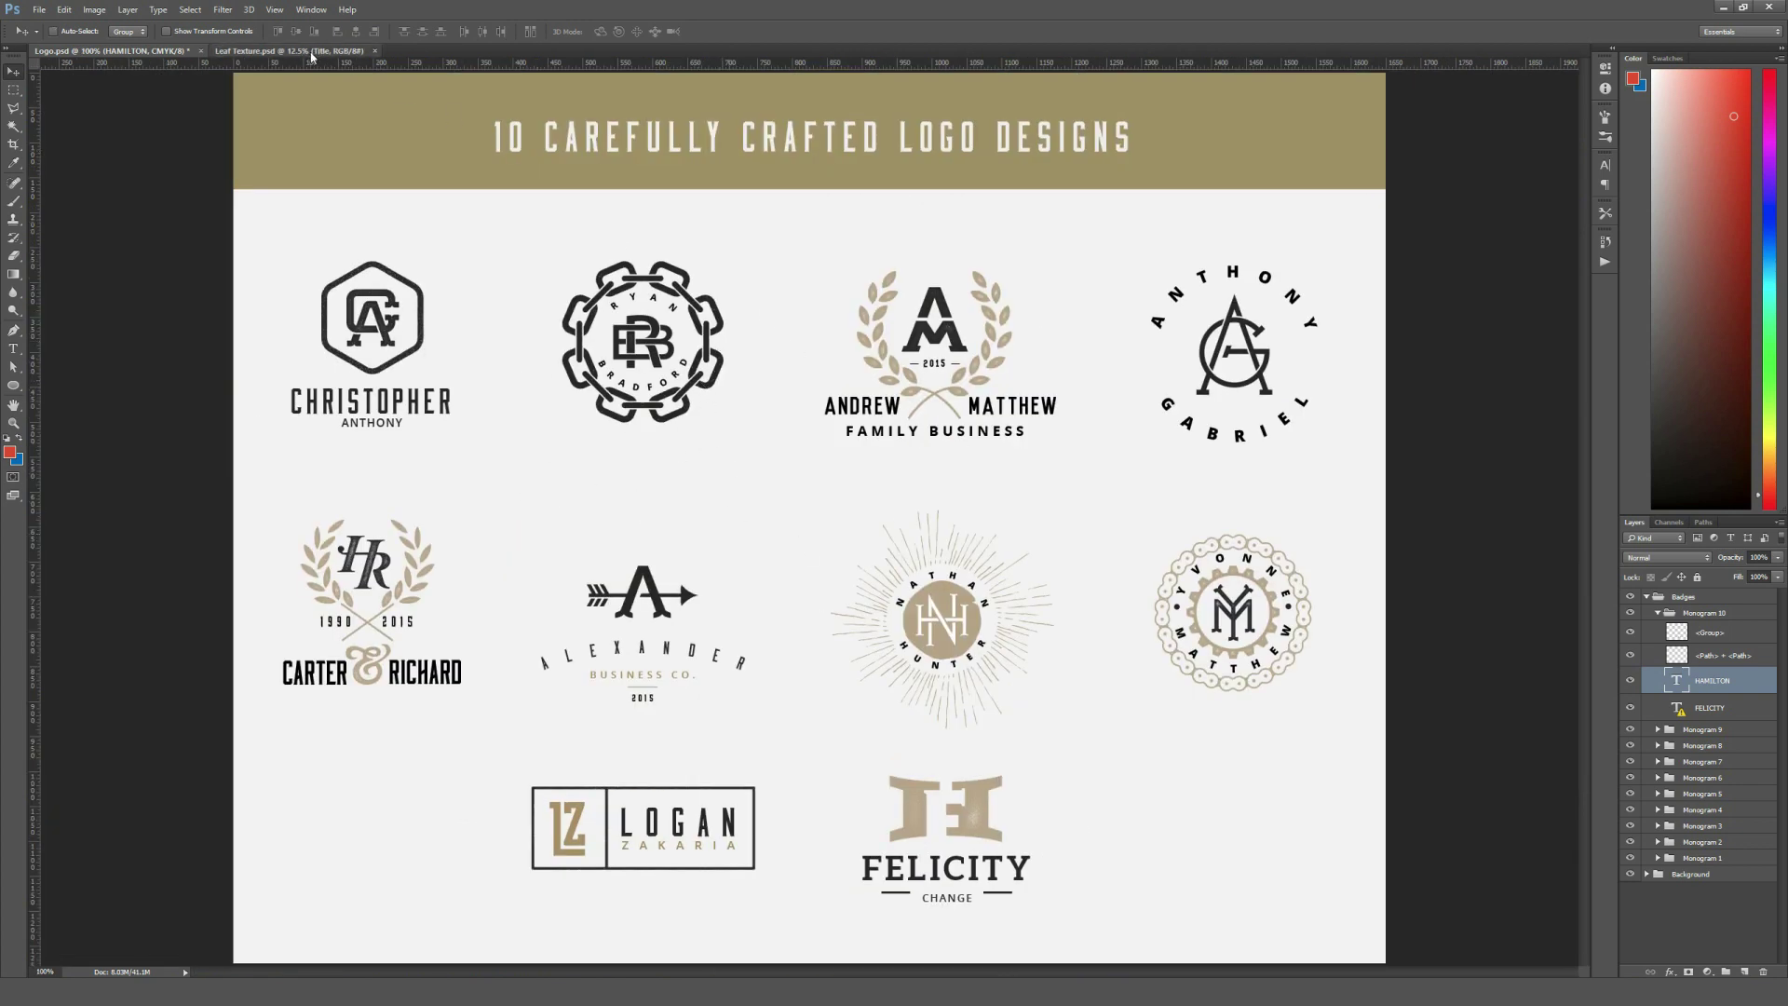
Step: Switch to Leaf Texture.psd, hide the Title layer, and show and expand the Leaf Texture group
{"action": "left_click", "coordinate": [311, 54]}
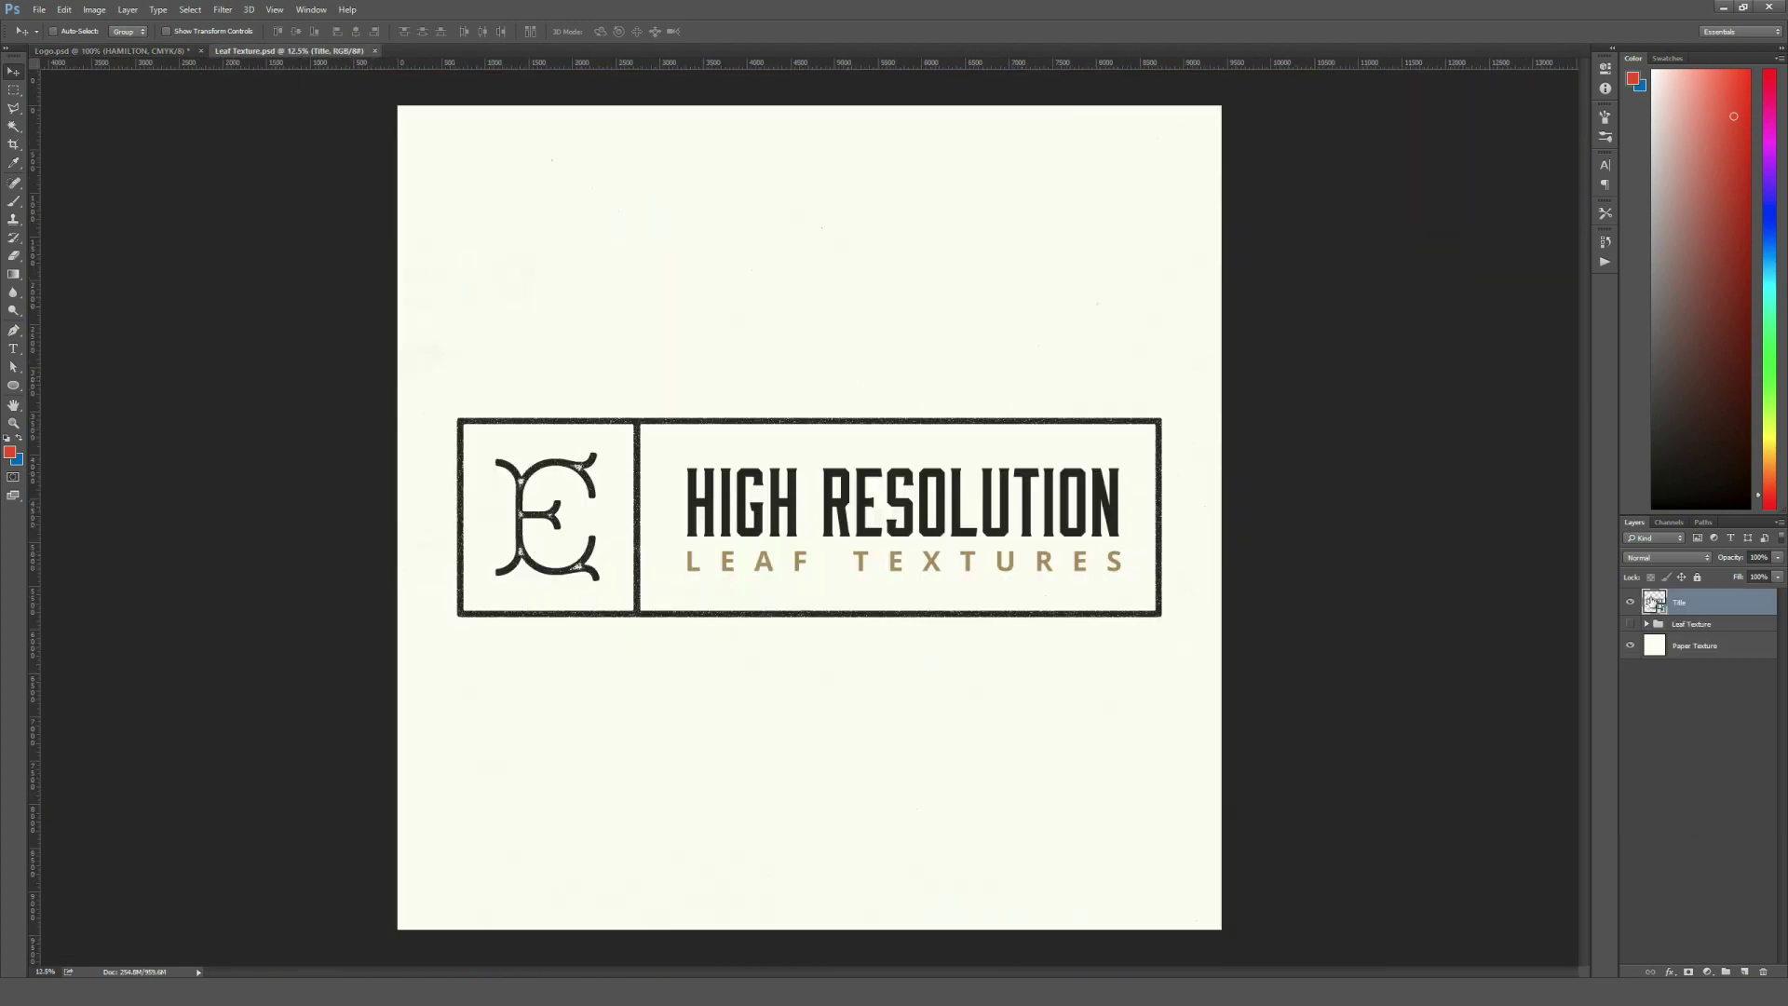
{"action": "left_click", "coordinate": [1630, 602]}
{"action": "left_click", "coordinate": [1630, 624]}
{"action": "left_click", "coordinate": [1647, 624]}
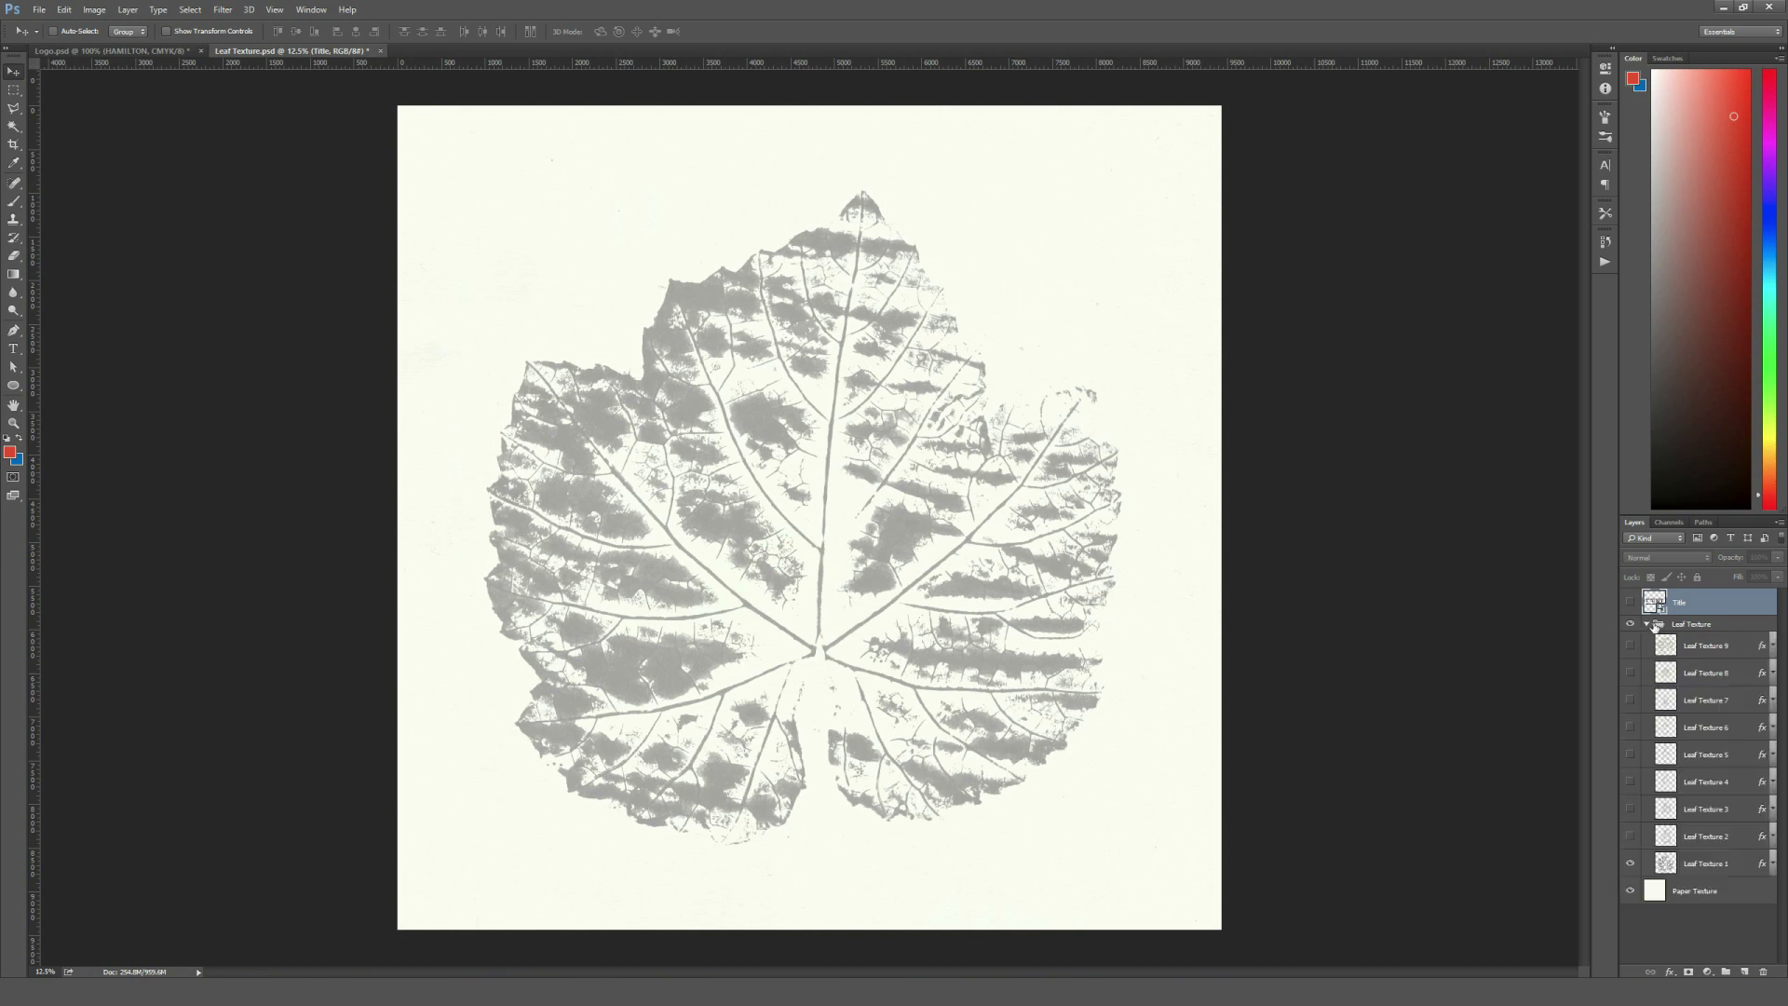
Step: Preview Leaf Texture 1 through Leaf Texture 4 in turn, hiding each layer before showing the following one
{"action": "left_click", "coordinate": [1630, 865]}
{"action": "left_click", "coordinate": [1629, 838]}
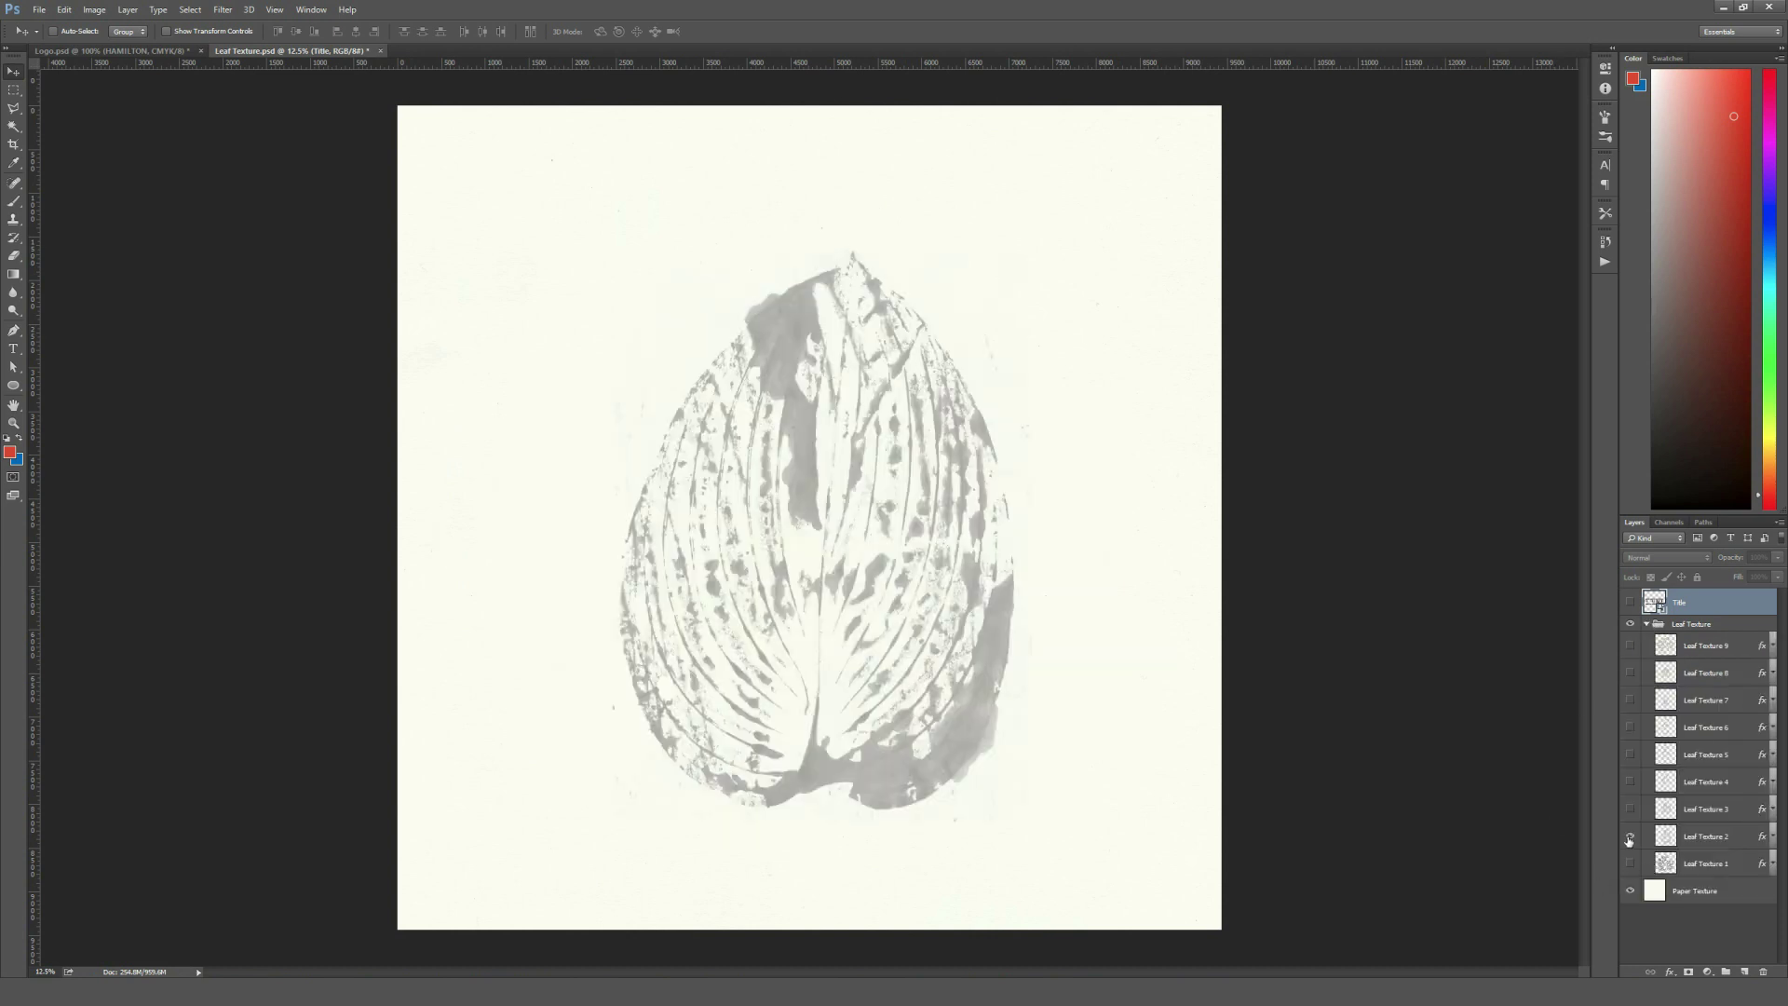
{"action": "left_click", "coordinate": [1630, 836]}
{"action": "left_click", "coordinate": [1630, 810]}
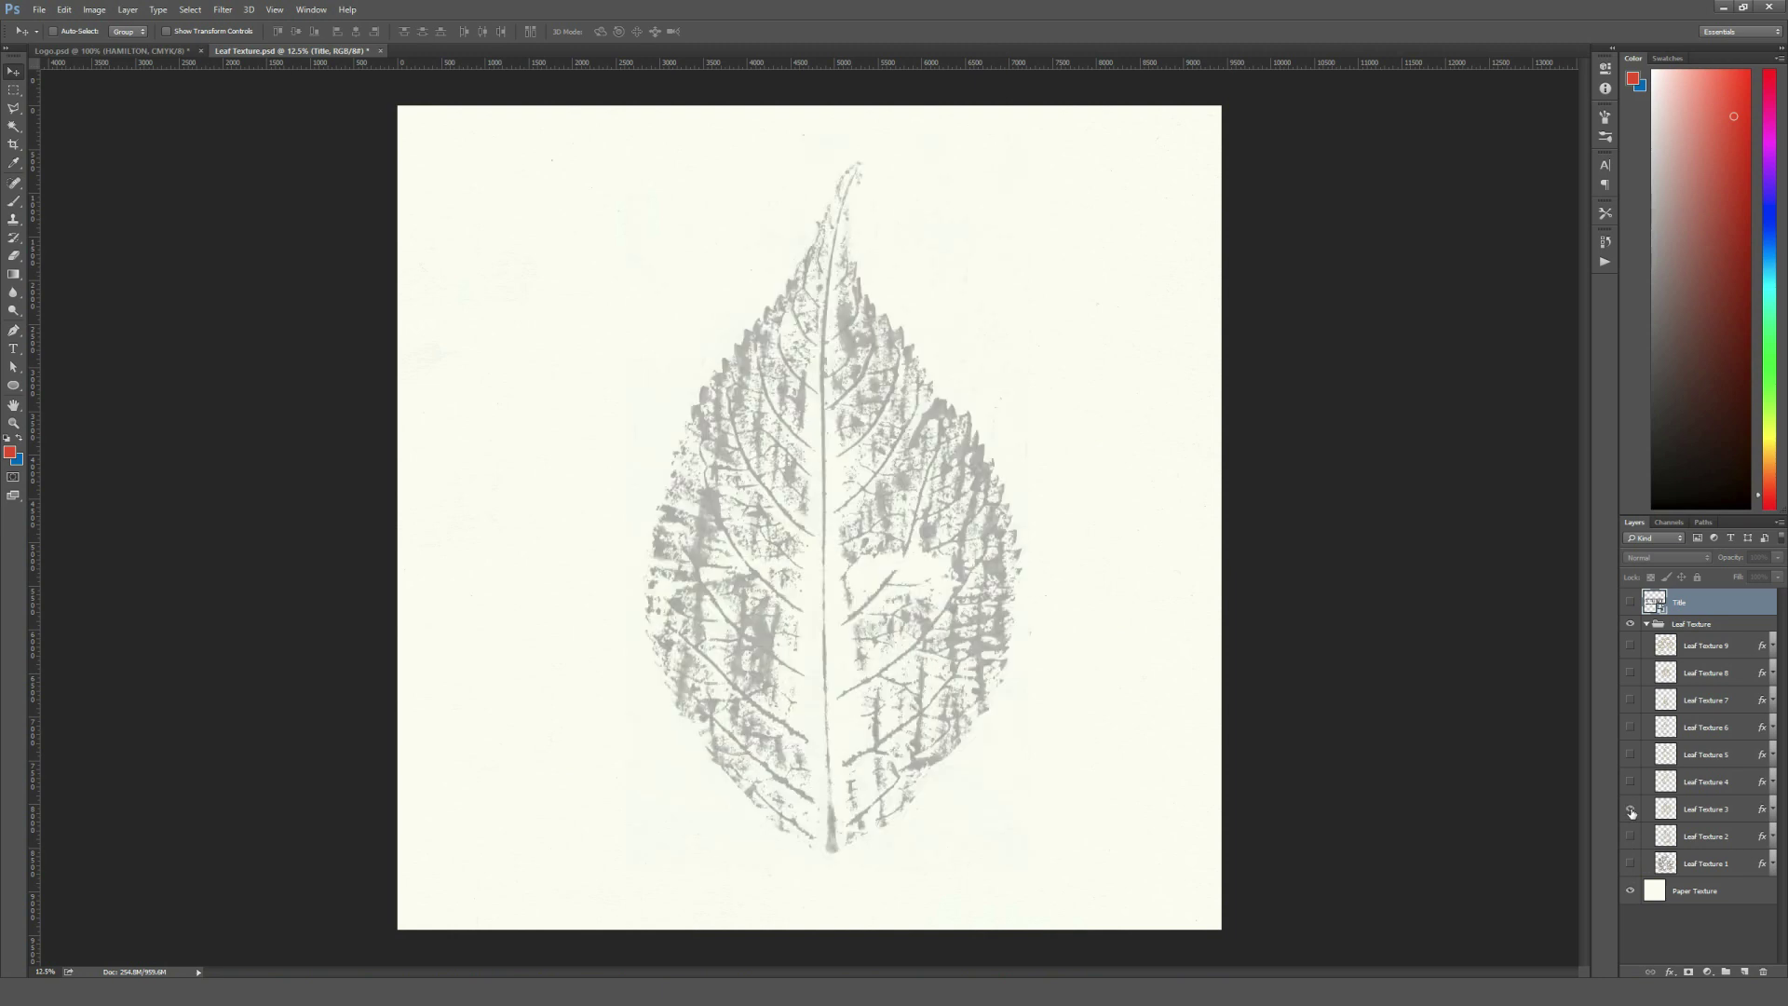
{"action": "left_click", "coordinate": [1630, 809]}
{"action": "left_click", "coordinate": [1630, 782]}
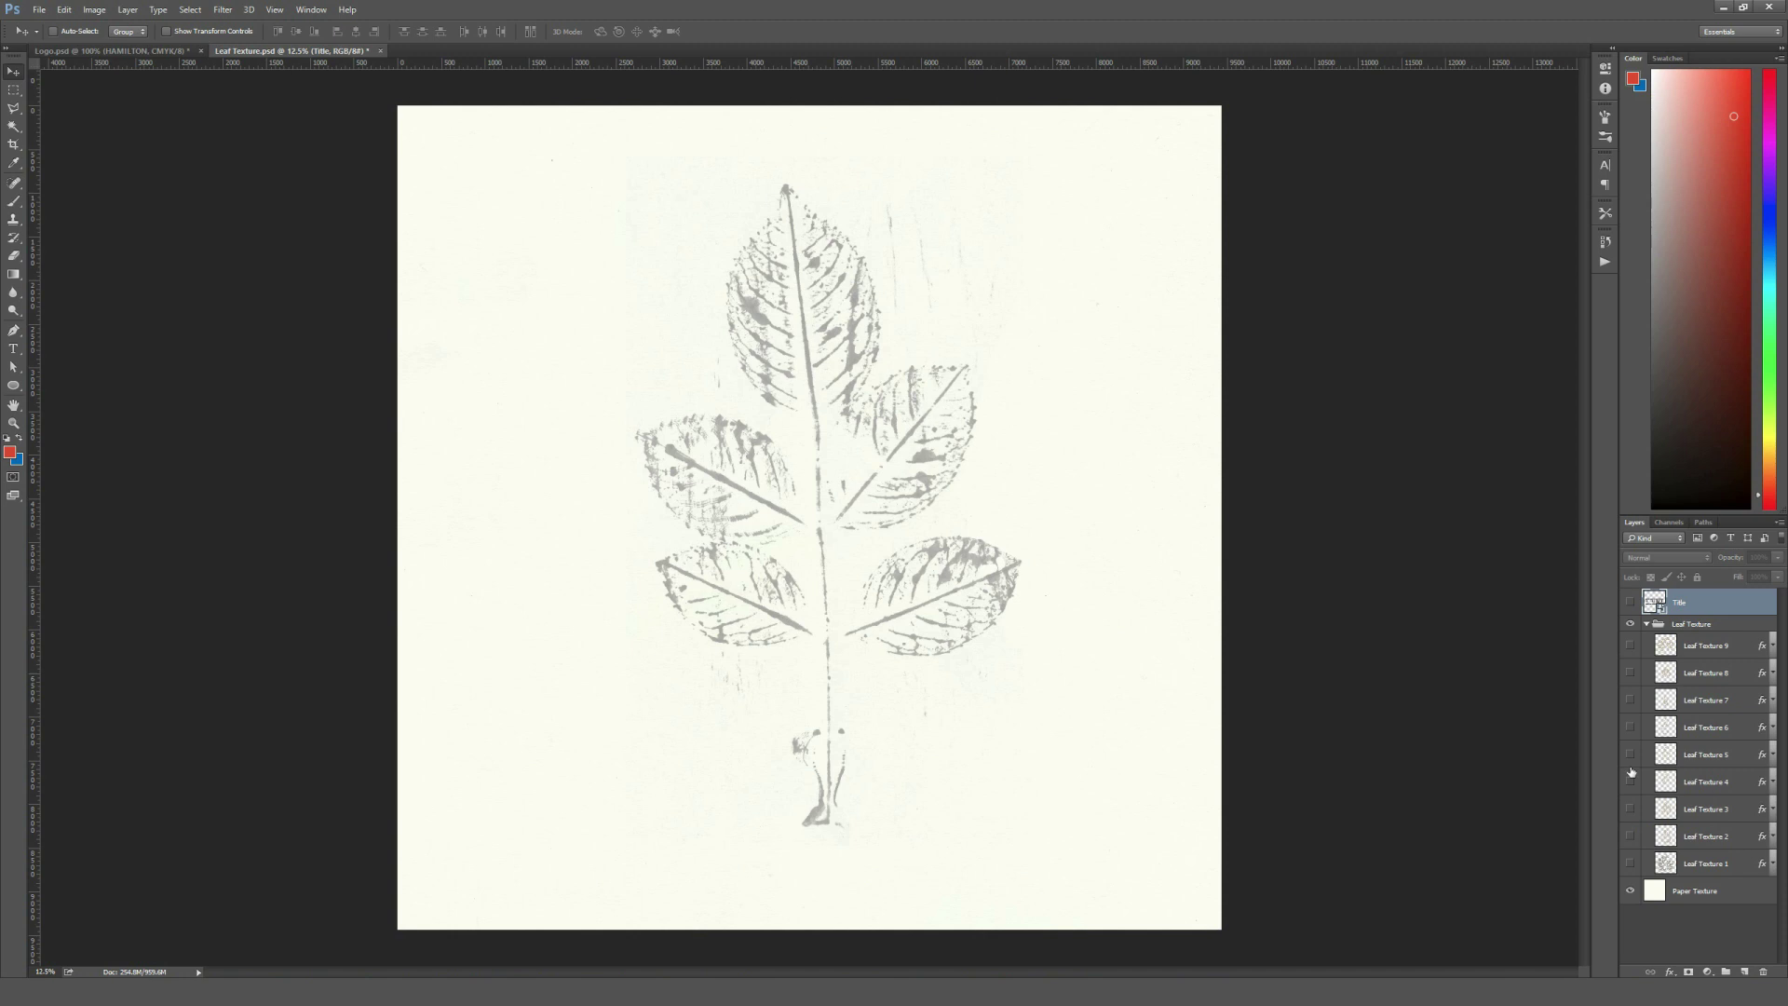
{"action": "left_click", "coordinate": [1630, 783]}
Step: Preview Leaf Texture 5 through Leaf Texture 8 one at a time by switching their layer visibility
{"action": "left_click", "coordinate": [1630, 755]}
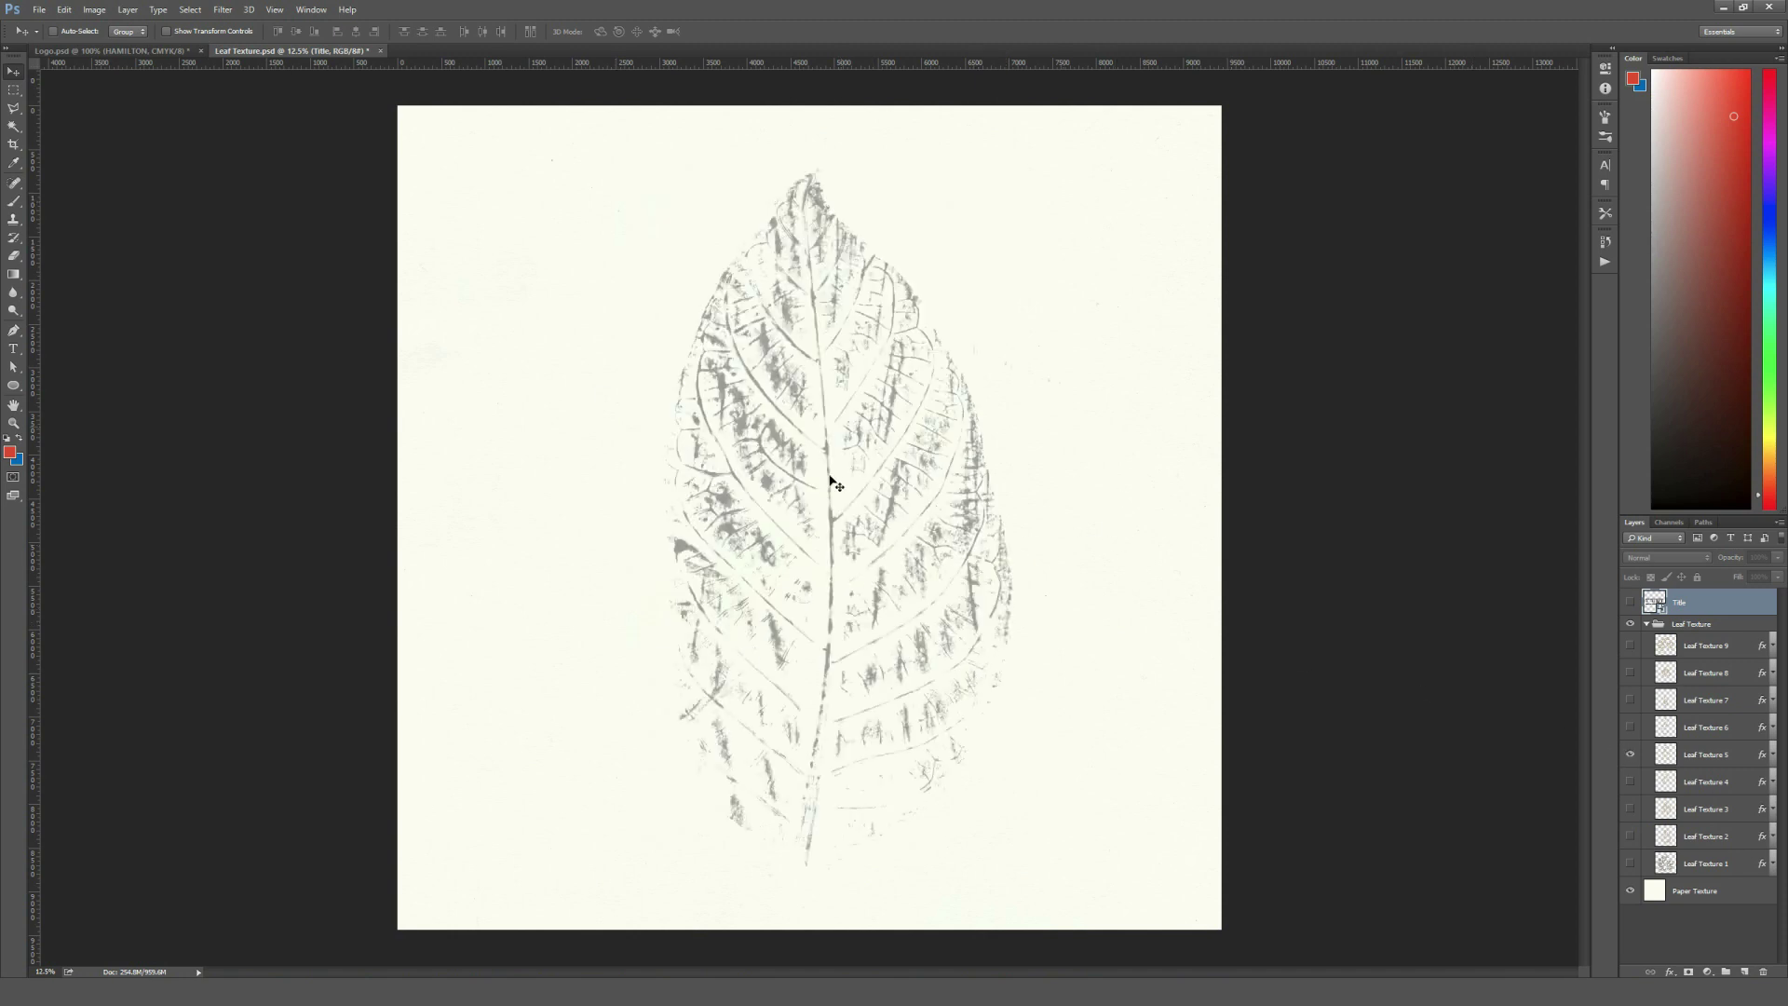
{"action": "left_click", "coordinate": [1631, 727]}
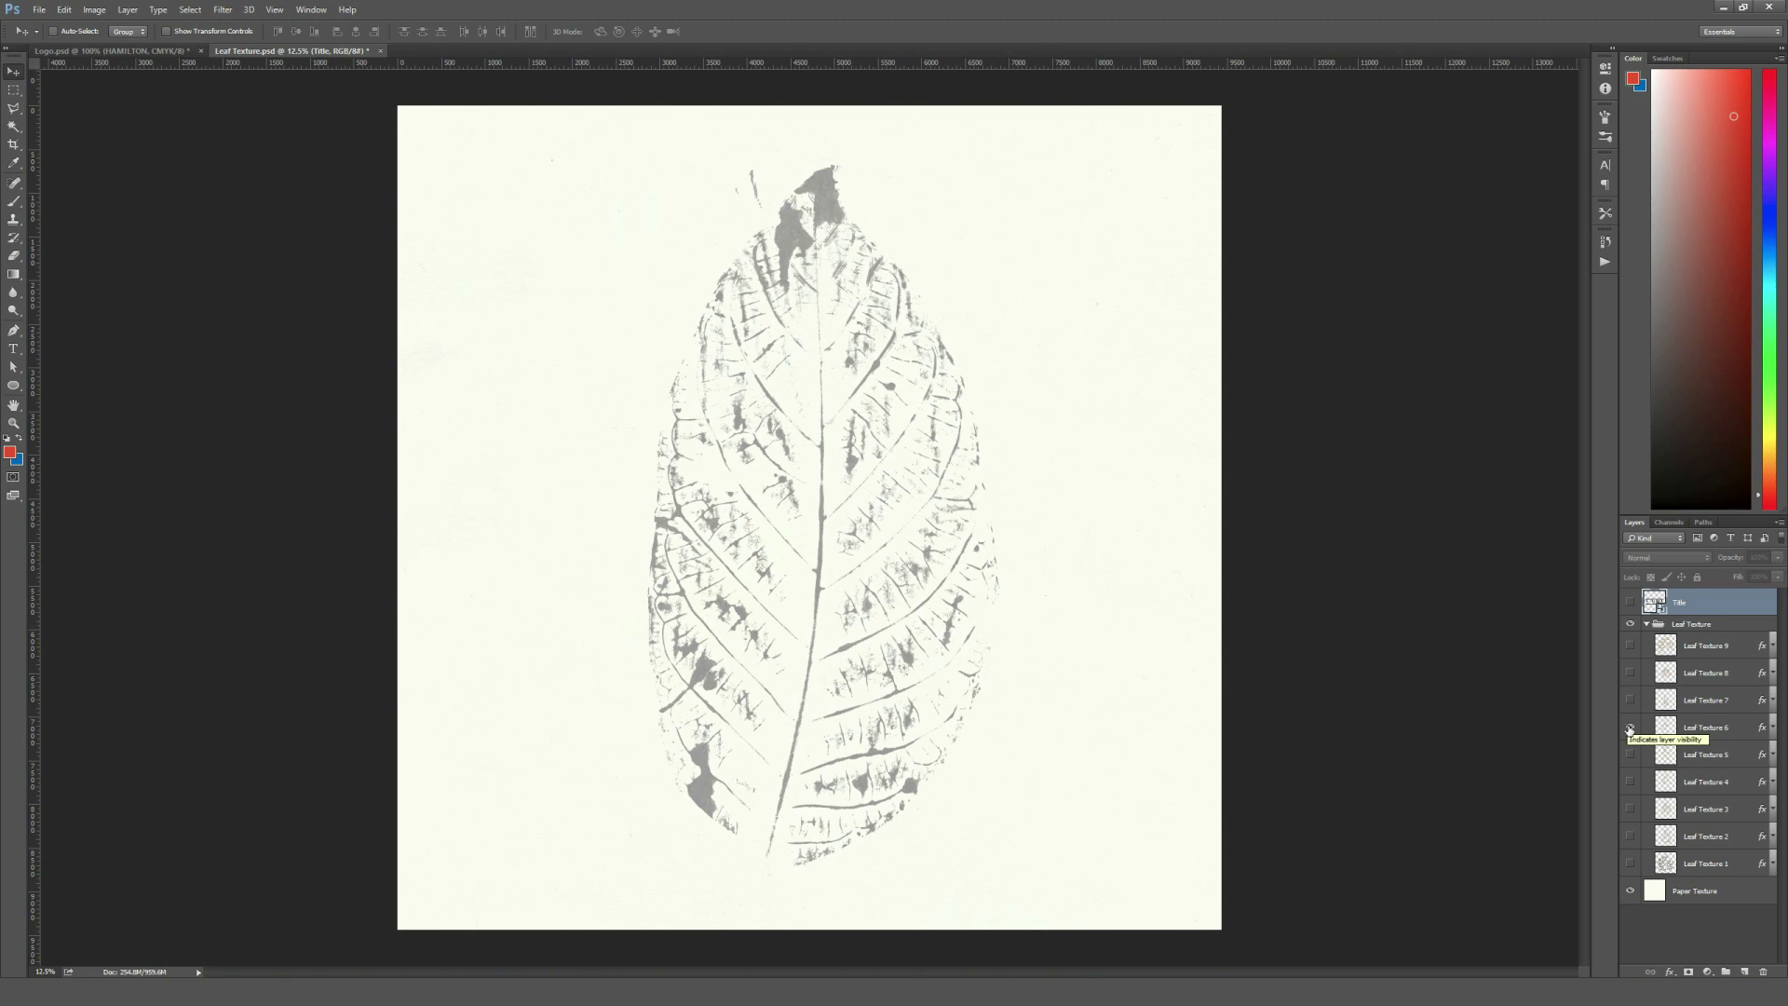
{"action": "left_click", "coordinate": [1631, 727]}
{"action": "left_click", "coordinate": [1631, 700]}
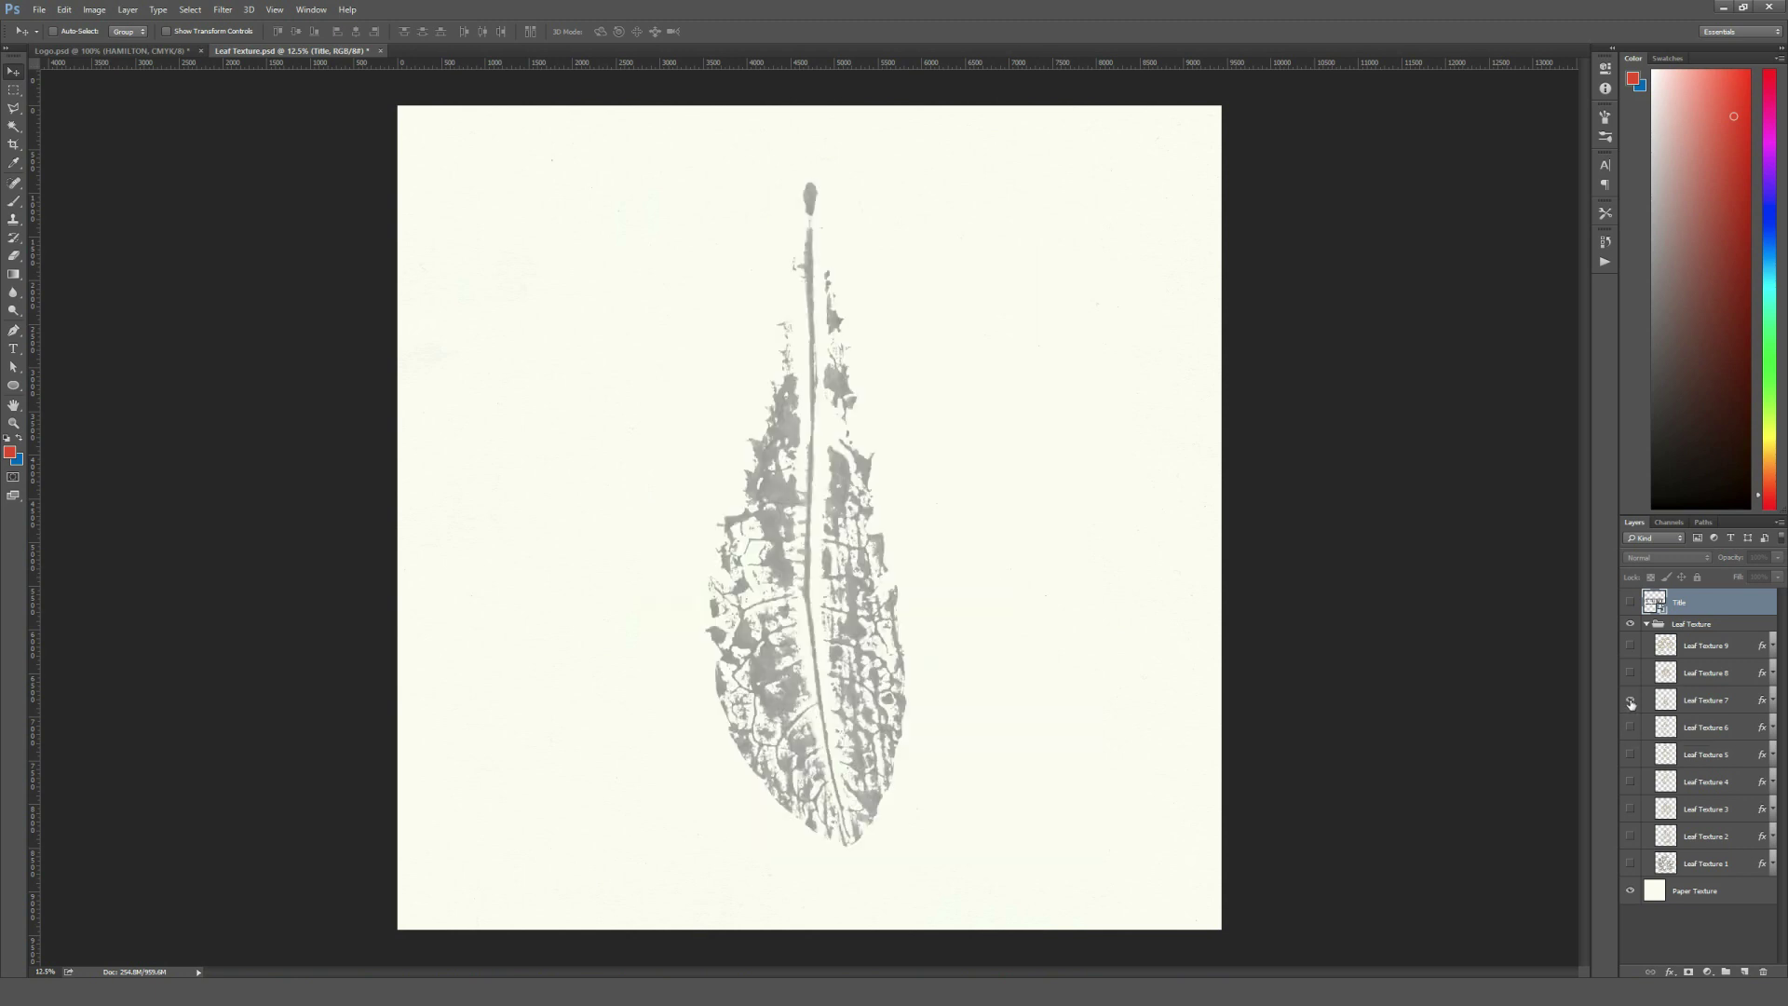
{"action": "left_click", "coordinate": [1630, 701]}
{"action": "left_click", "coordinate": [1630, 672]}
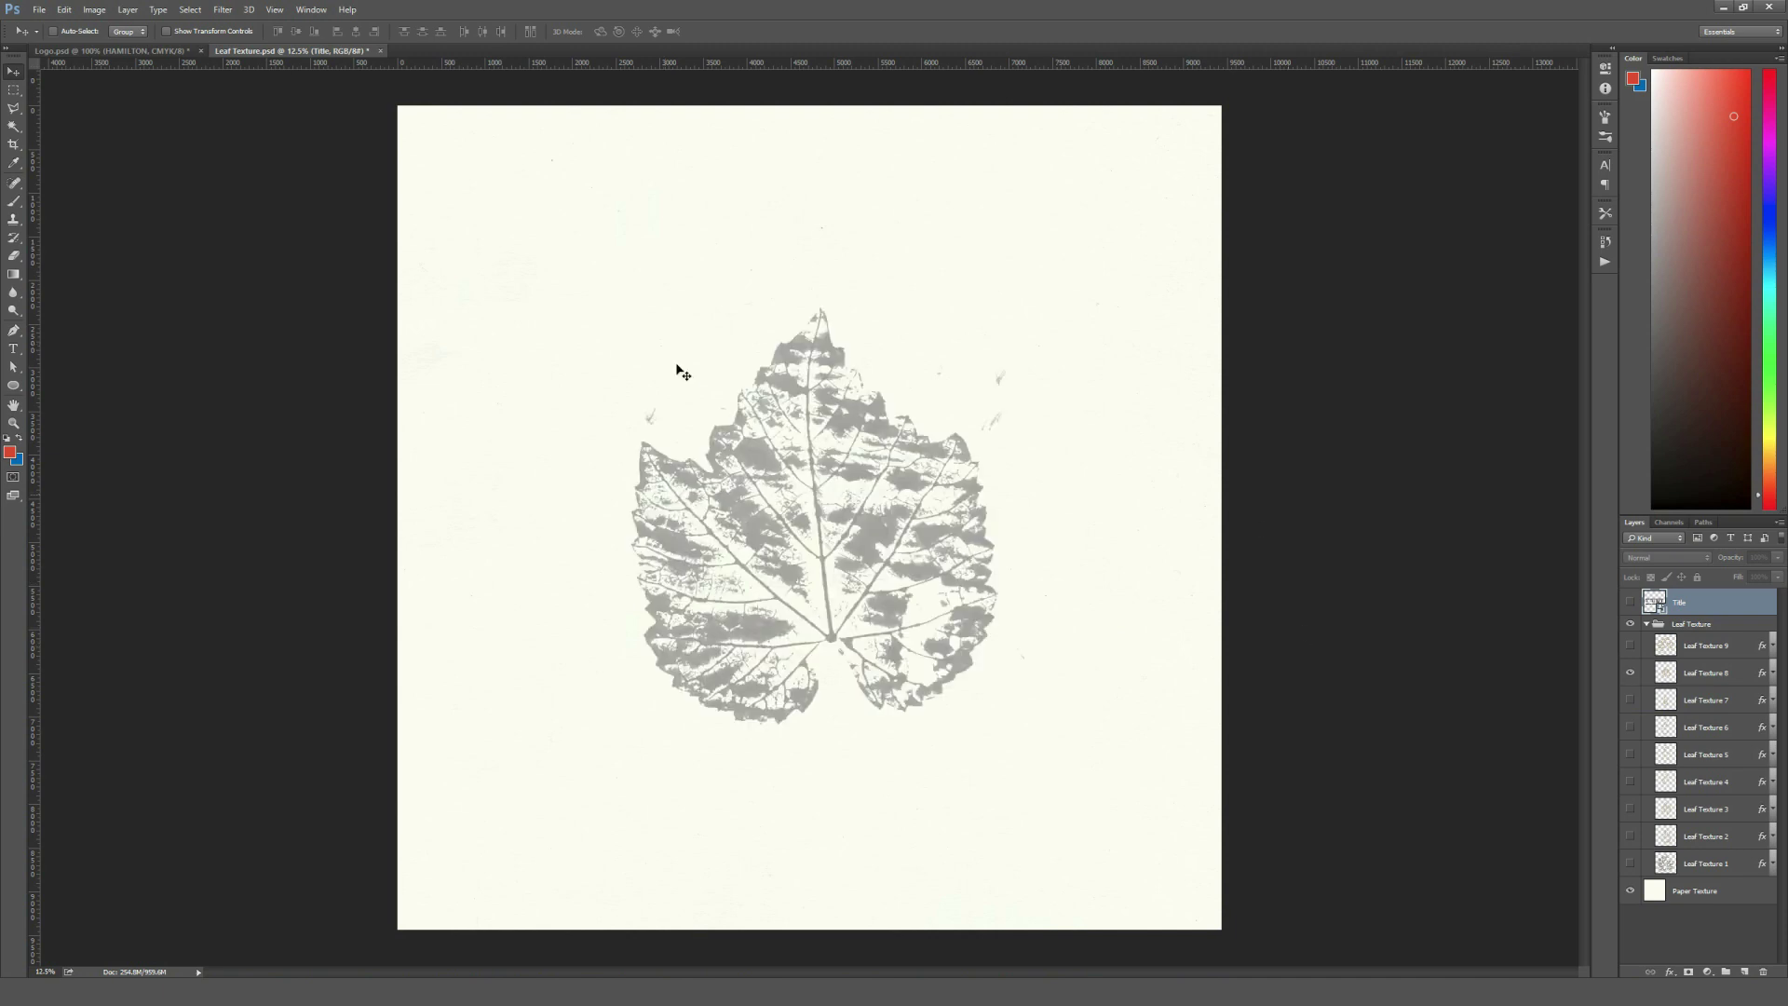
Step: Check the image size of the grey blurred background 50.jpg and leave its dimensions unchanged
{"action": "left_click", "coordinate": [104, 50]}
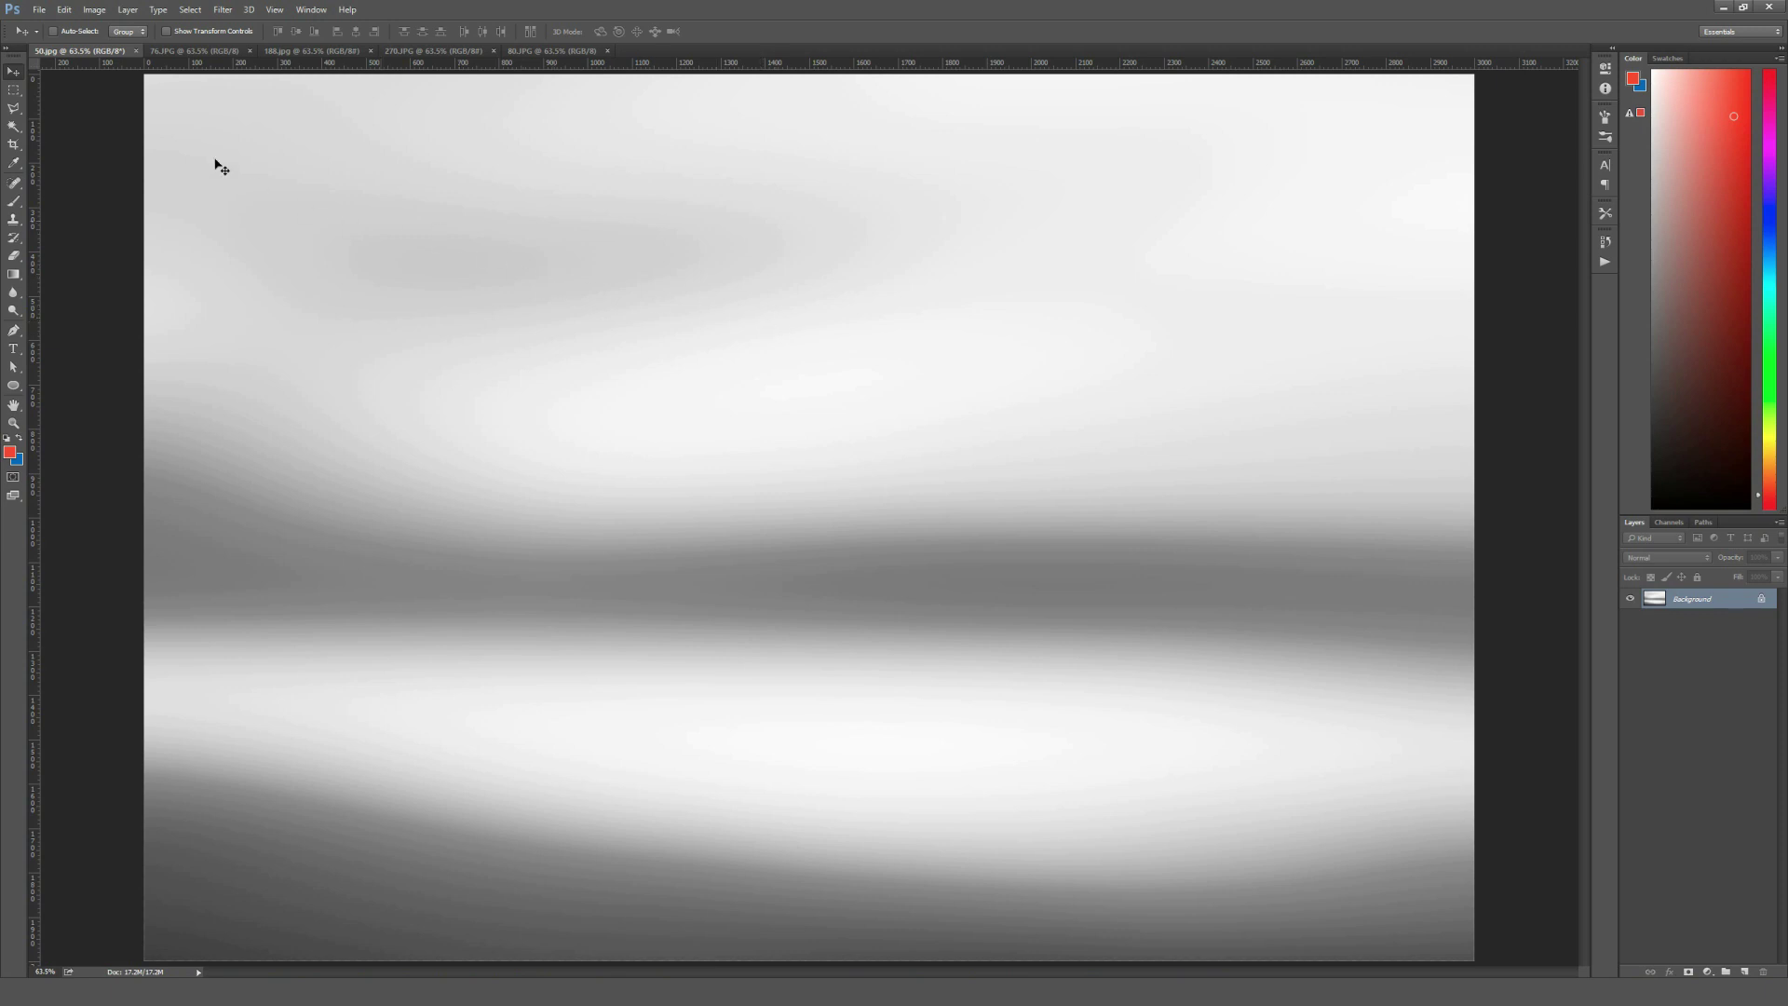
{"action": "left_click", "coordinate": [94, 11]}
{"action": "left_click", "coordinate": [107, 117]}
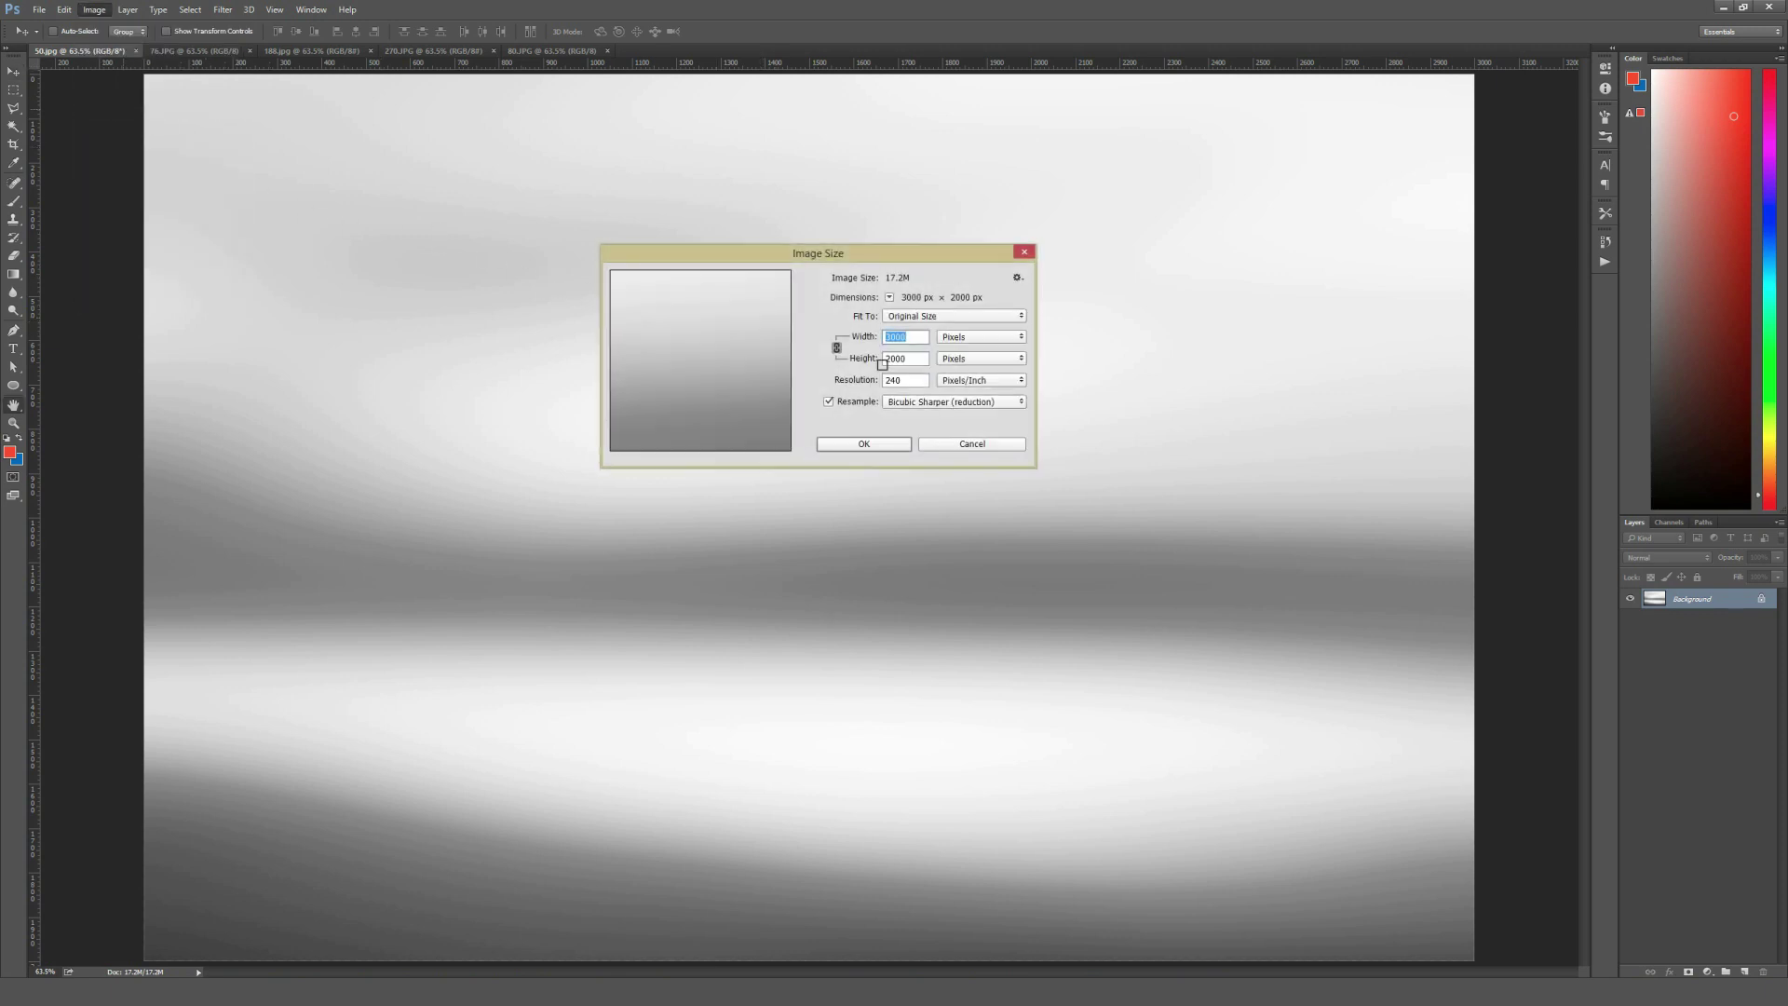
{"action": "key", "text": "Tab"}
{"action": "left_click", "coordinate": [962, 443]}
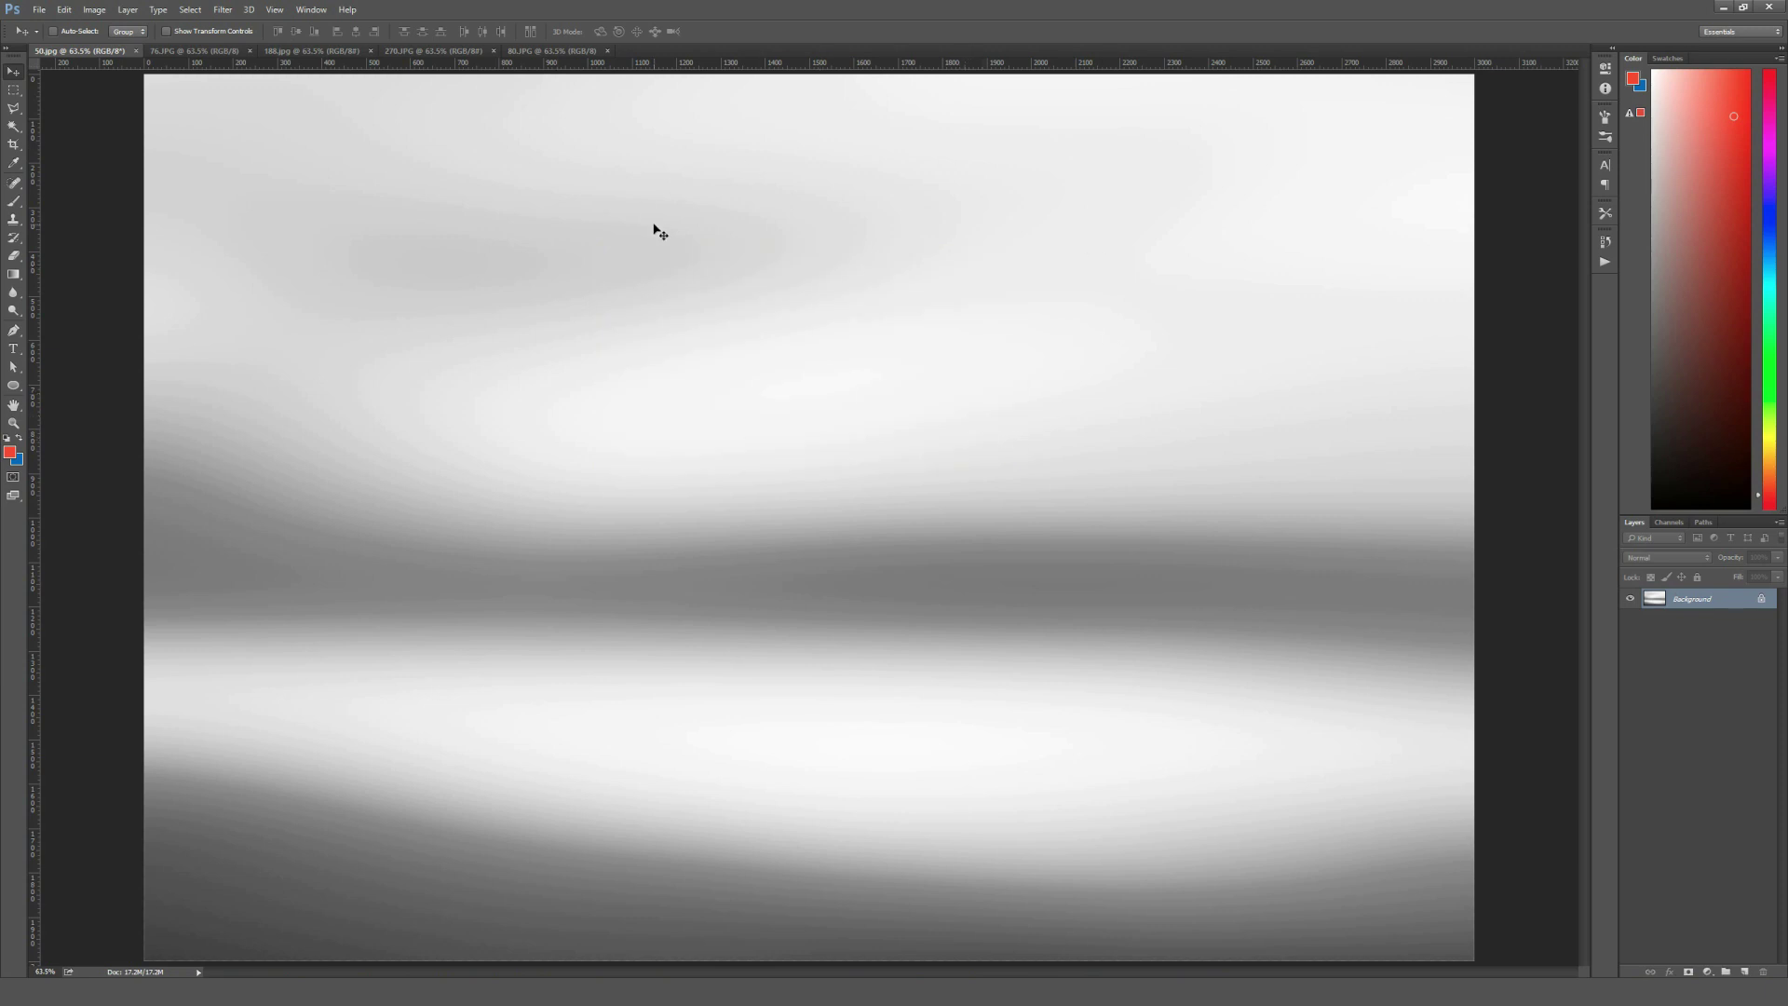
Step: View the other four open blurred backgrounds in order, from the warm brown image to the blue one
{"action": "left_click", "coordinate": [216, 52]}
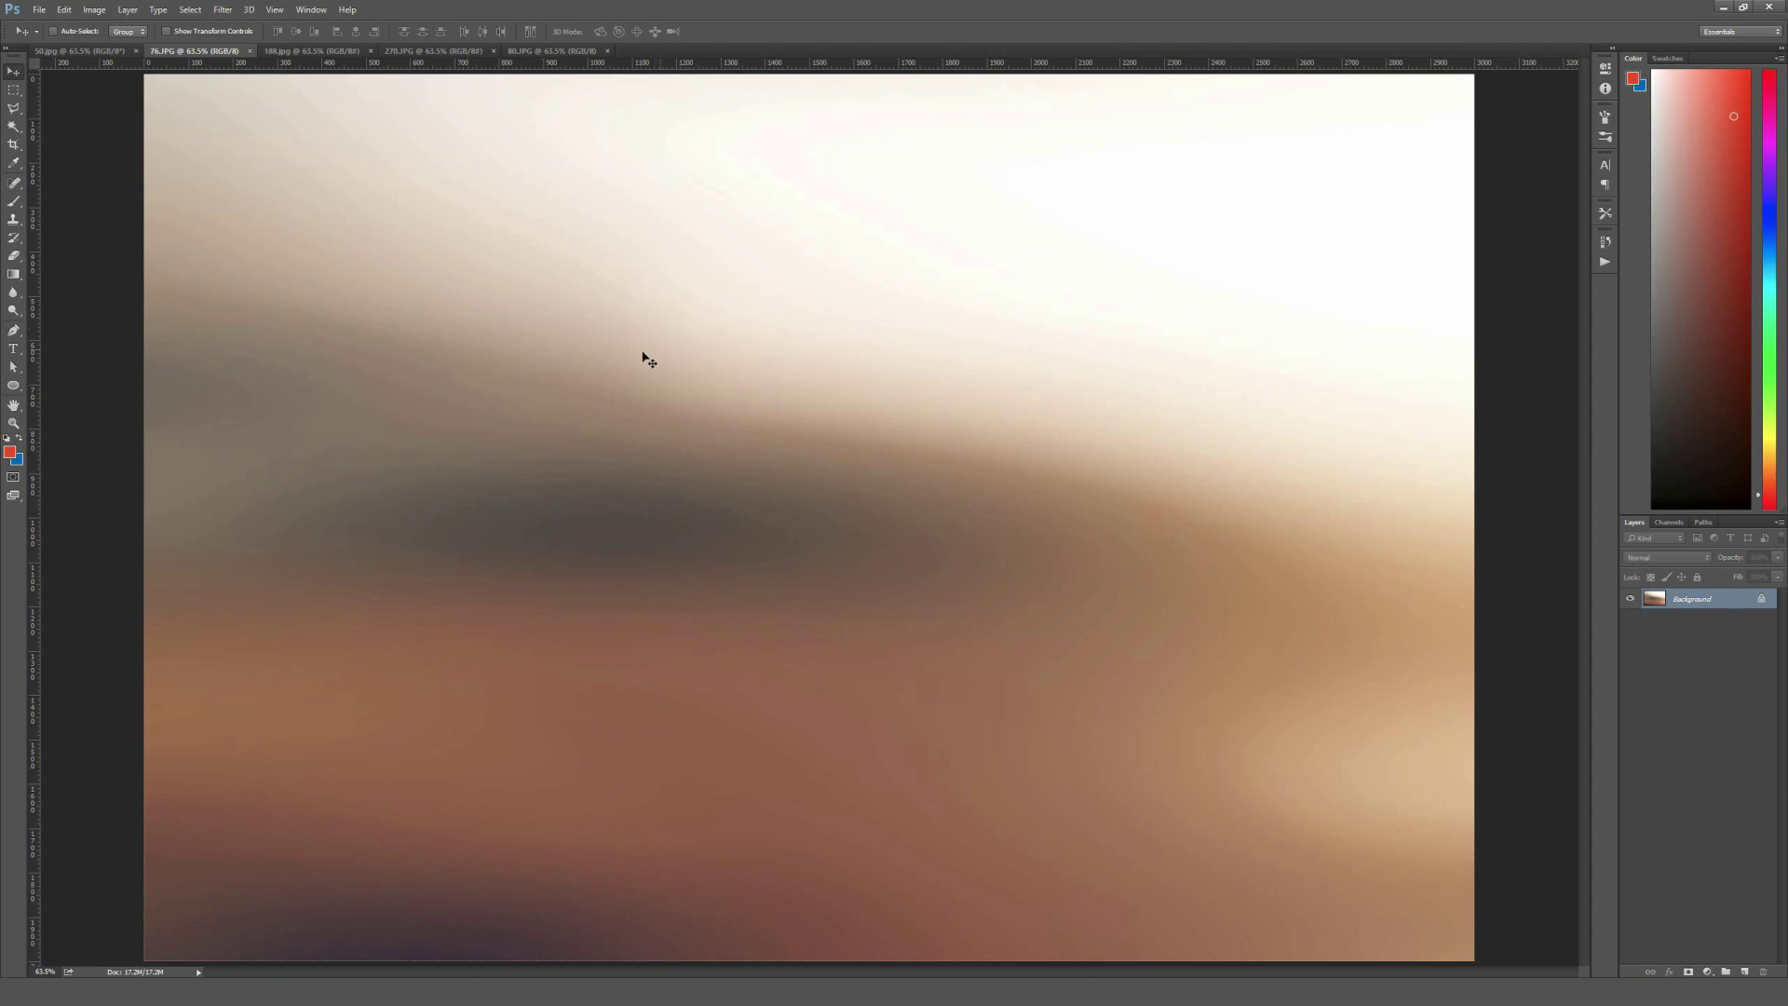
{"action": "left_click", "coordinate": [330, 52]}
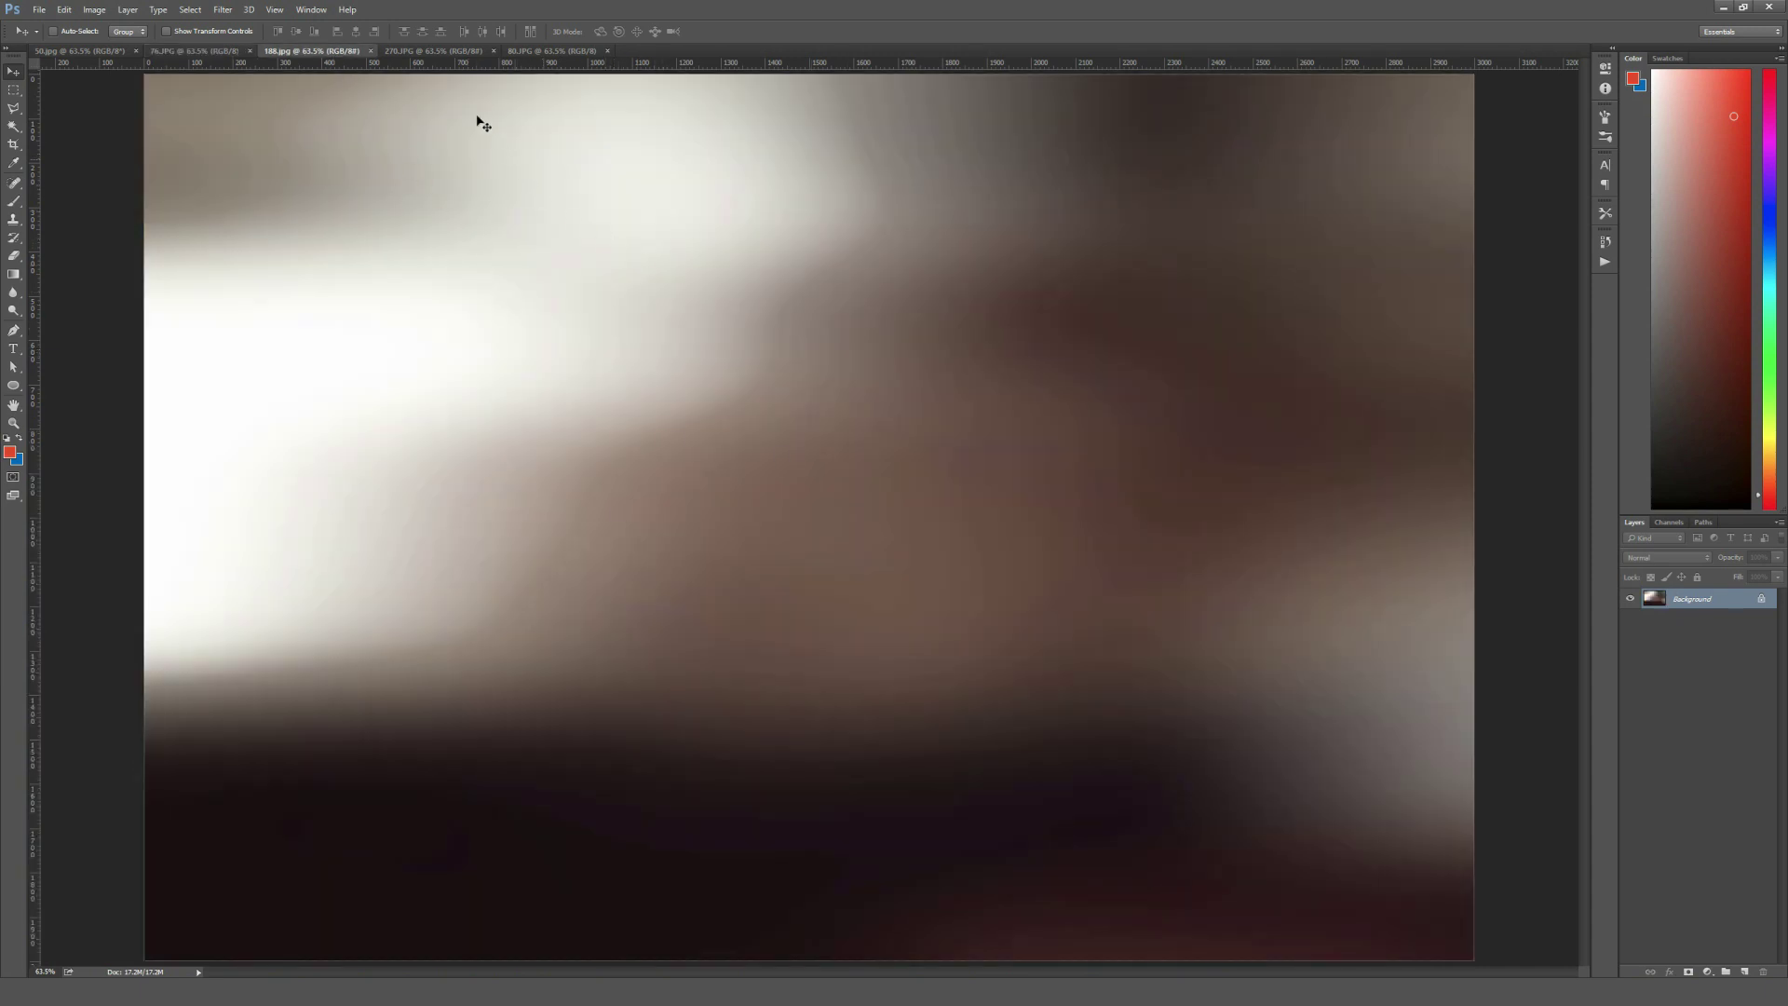
{"action": "left_click", "coordinate": [451, 52]}
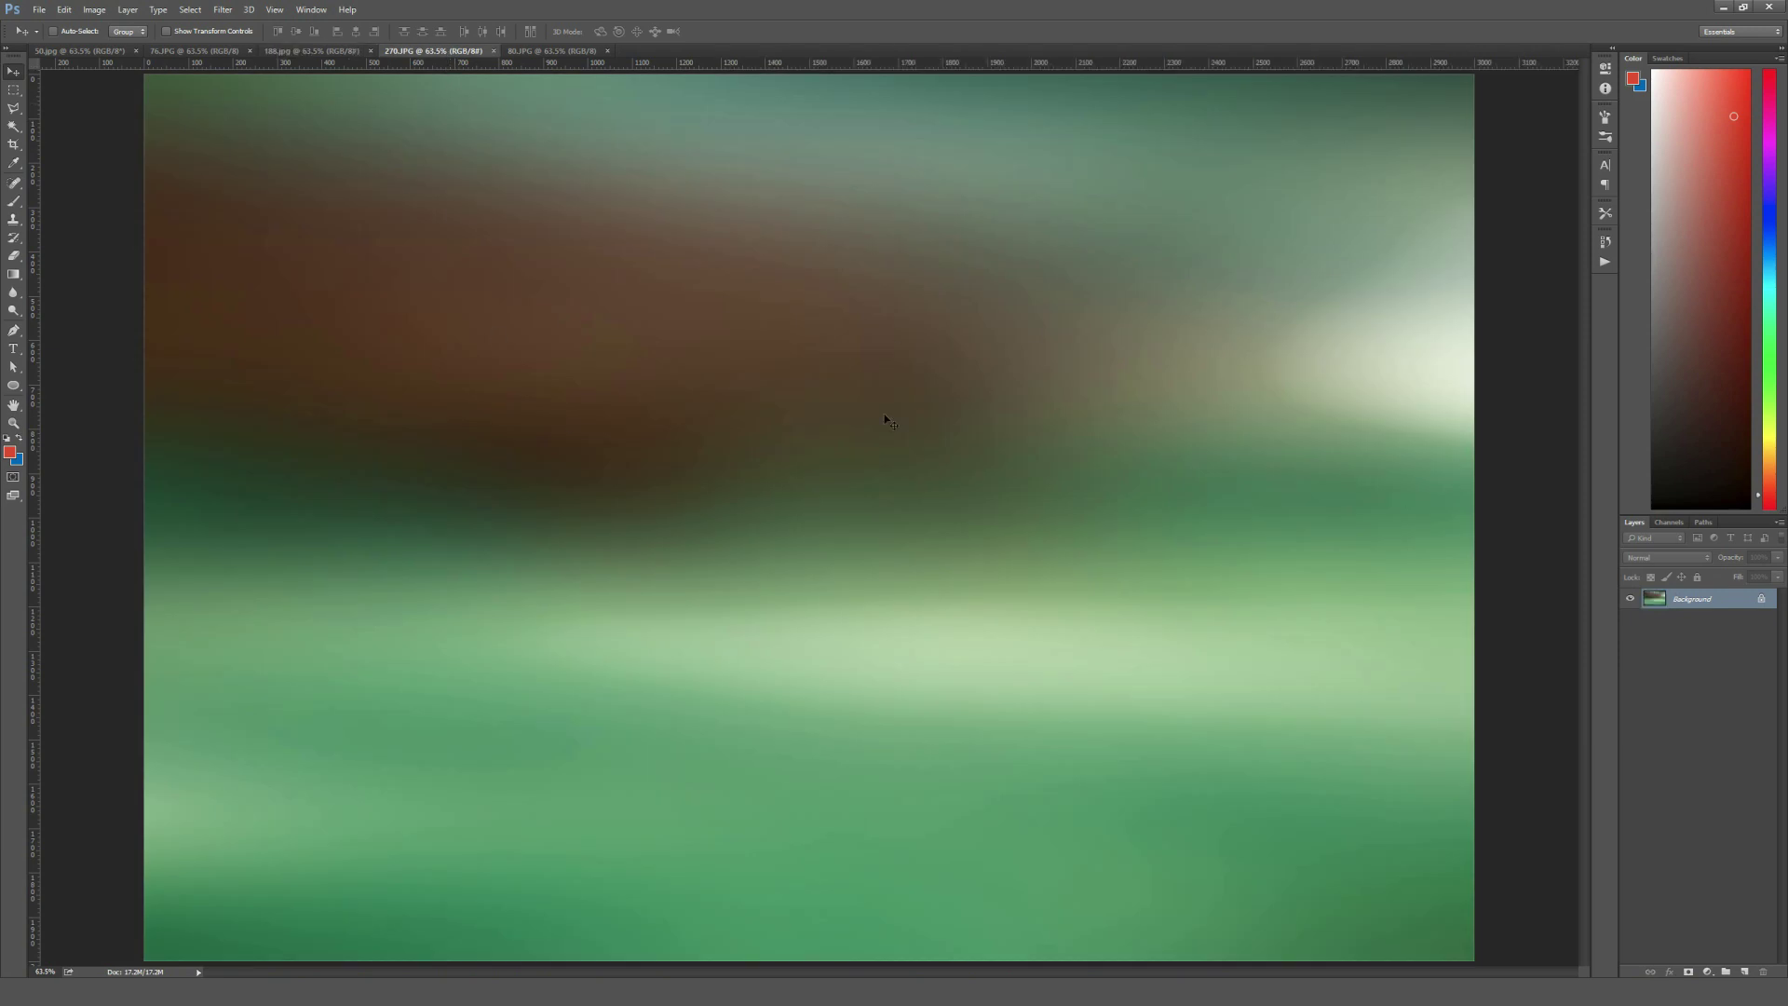
{"action": "left_click", "coordinate": [534, 52]}
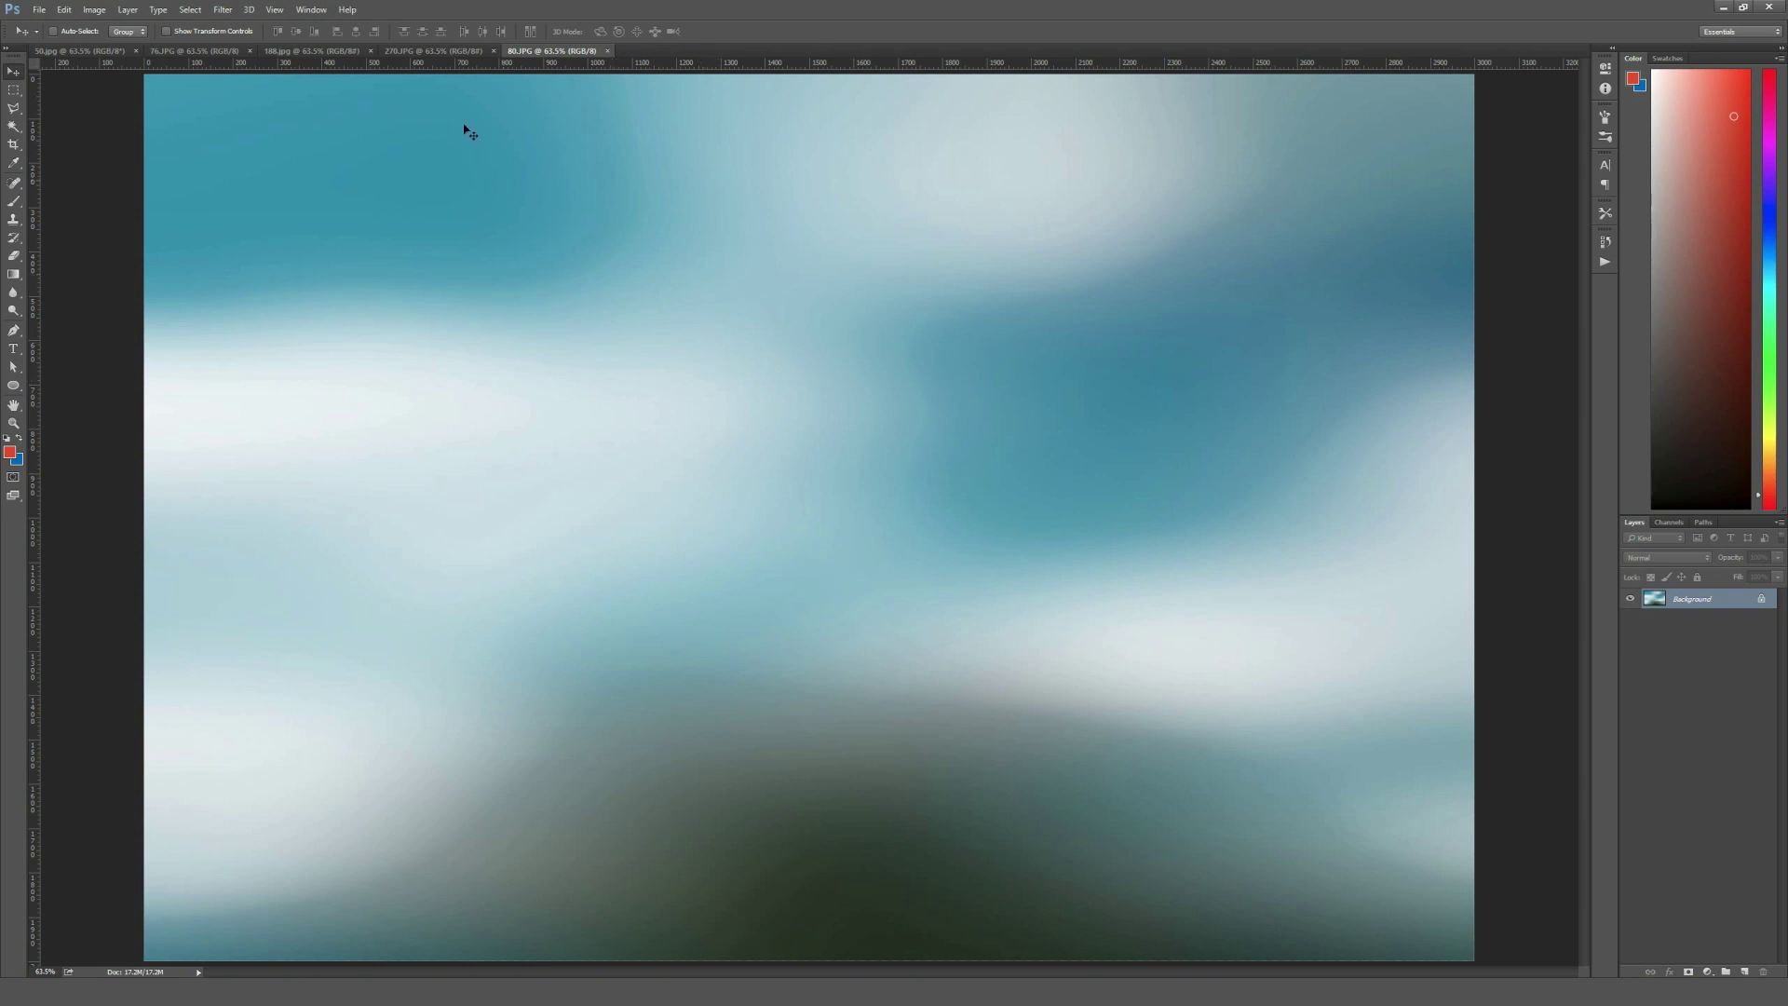
Step: Review the blurred backgrounds in reverse order, from the green image back to the grey one
{"action": "left_click", "coordinate": [433, 52]}
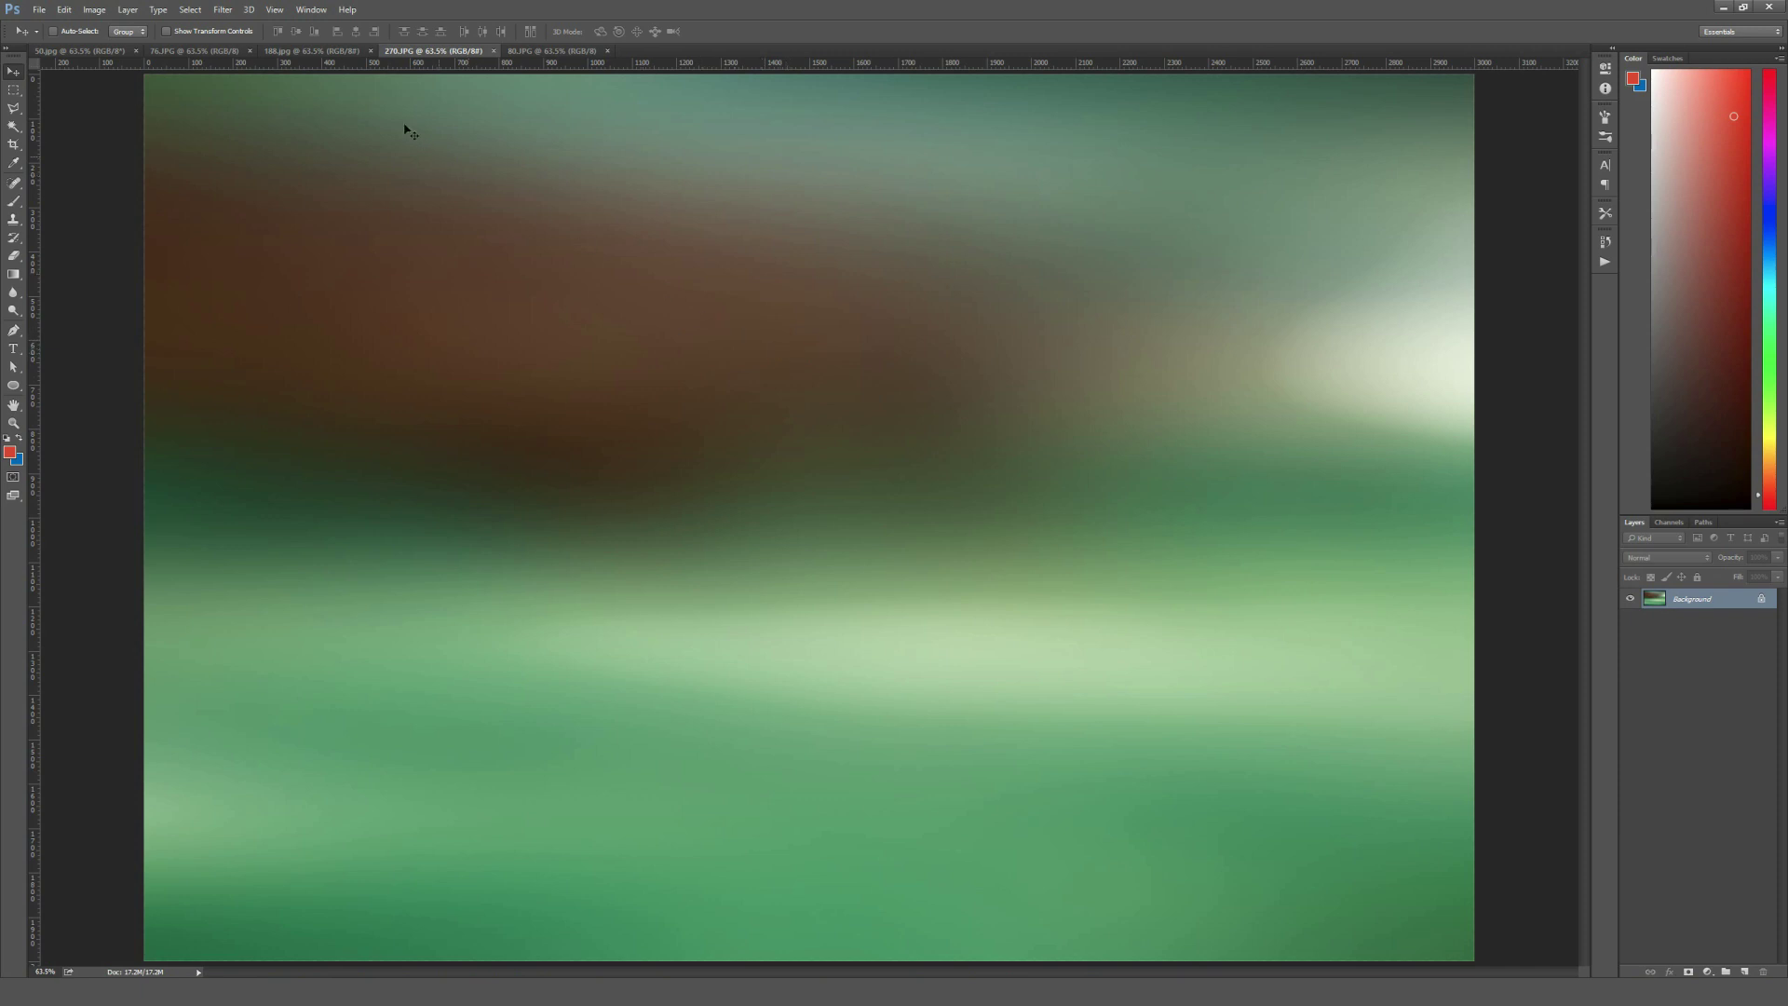
{"action": "left_click", "coordinate": [312, 51]}
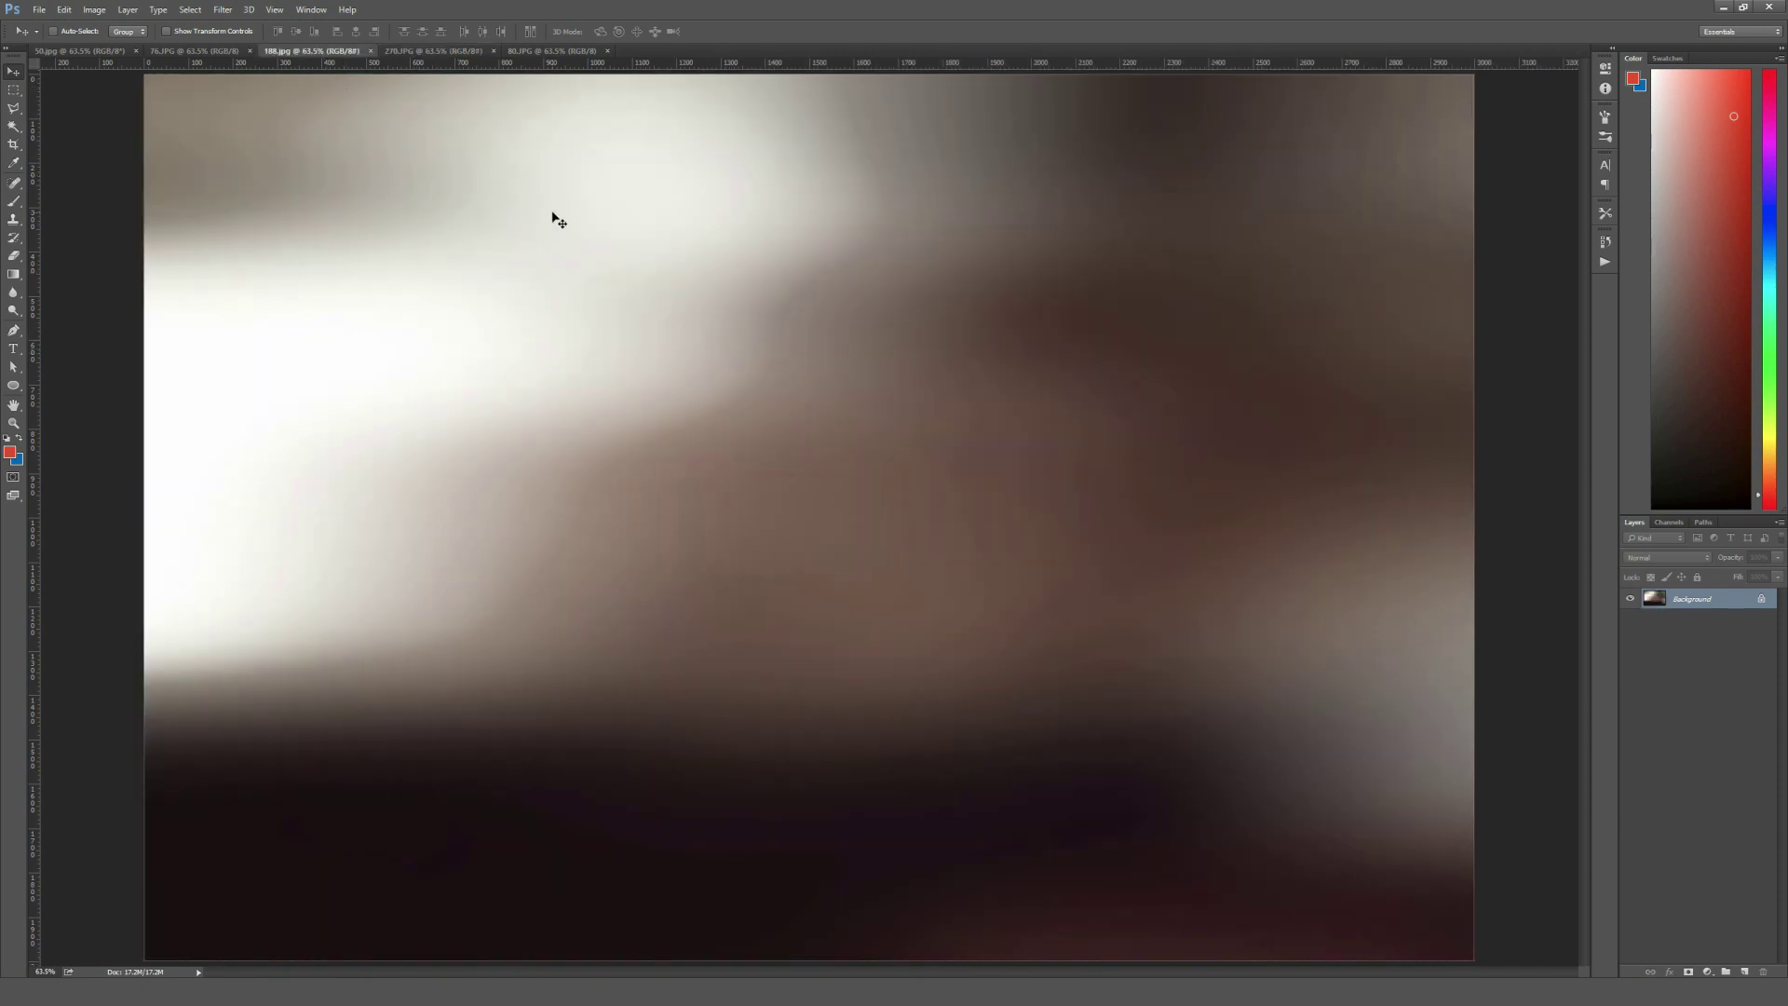
{"action": "left_click", "coordinate": [220, 51]}
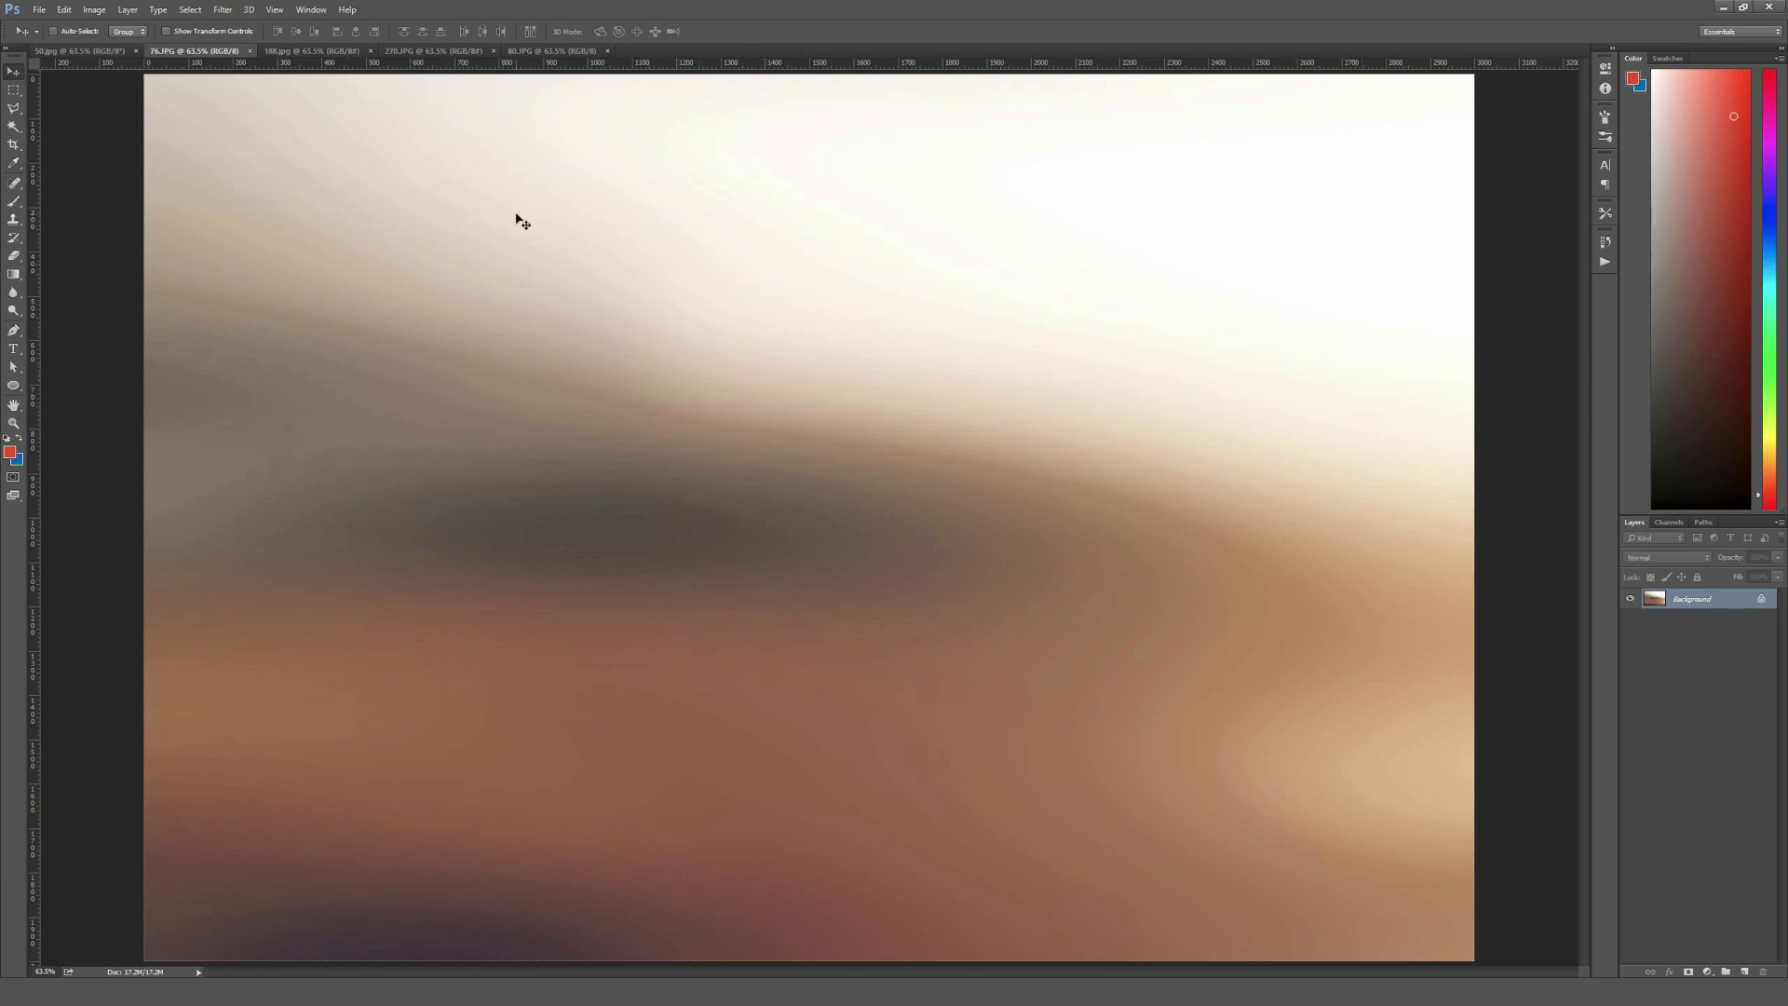
{"action": "left_click", "coordinate": [80, 51]}
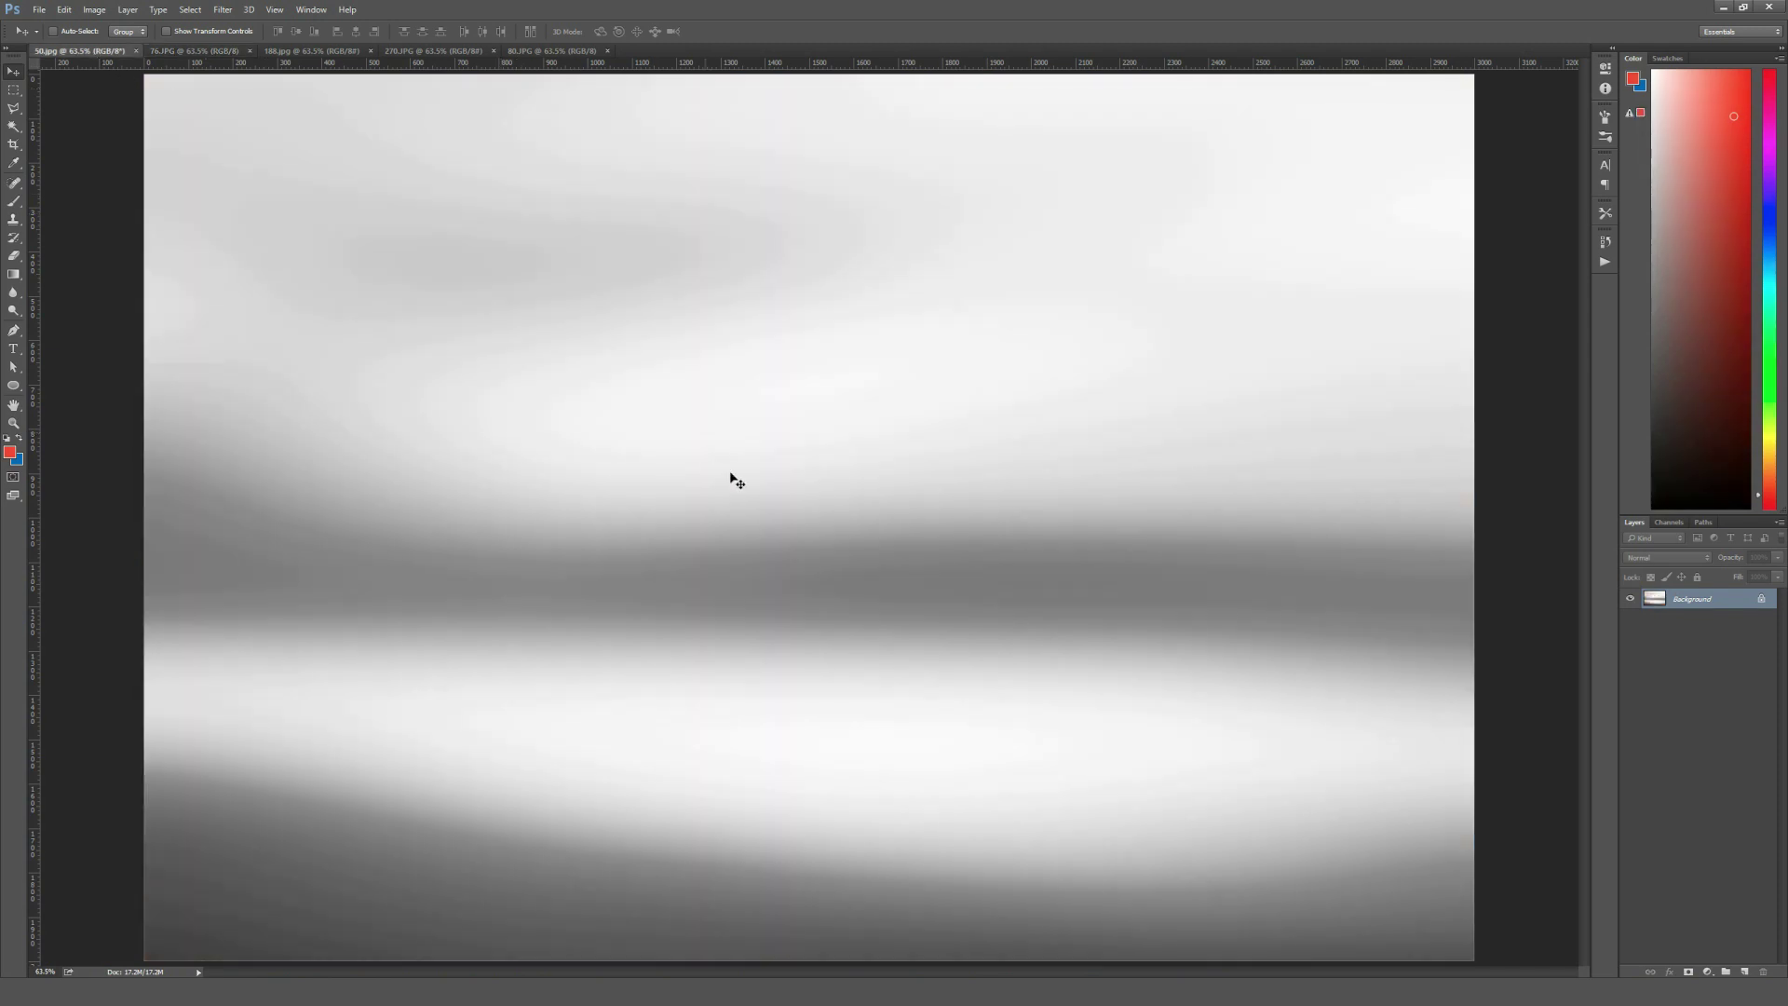
Step: Go through the blurred backgrounds again up to the blue one, then revisit the green and dark brown images
{"action": "left_click", "coordinate": [212, 52]}
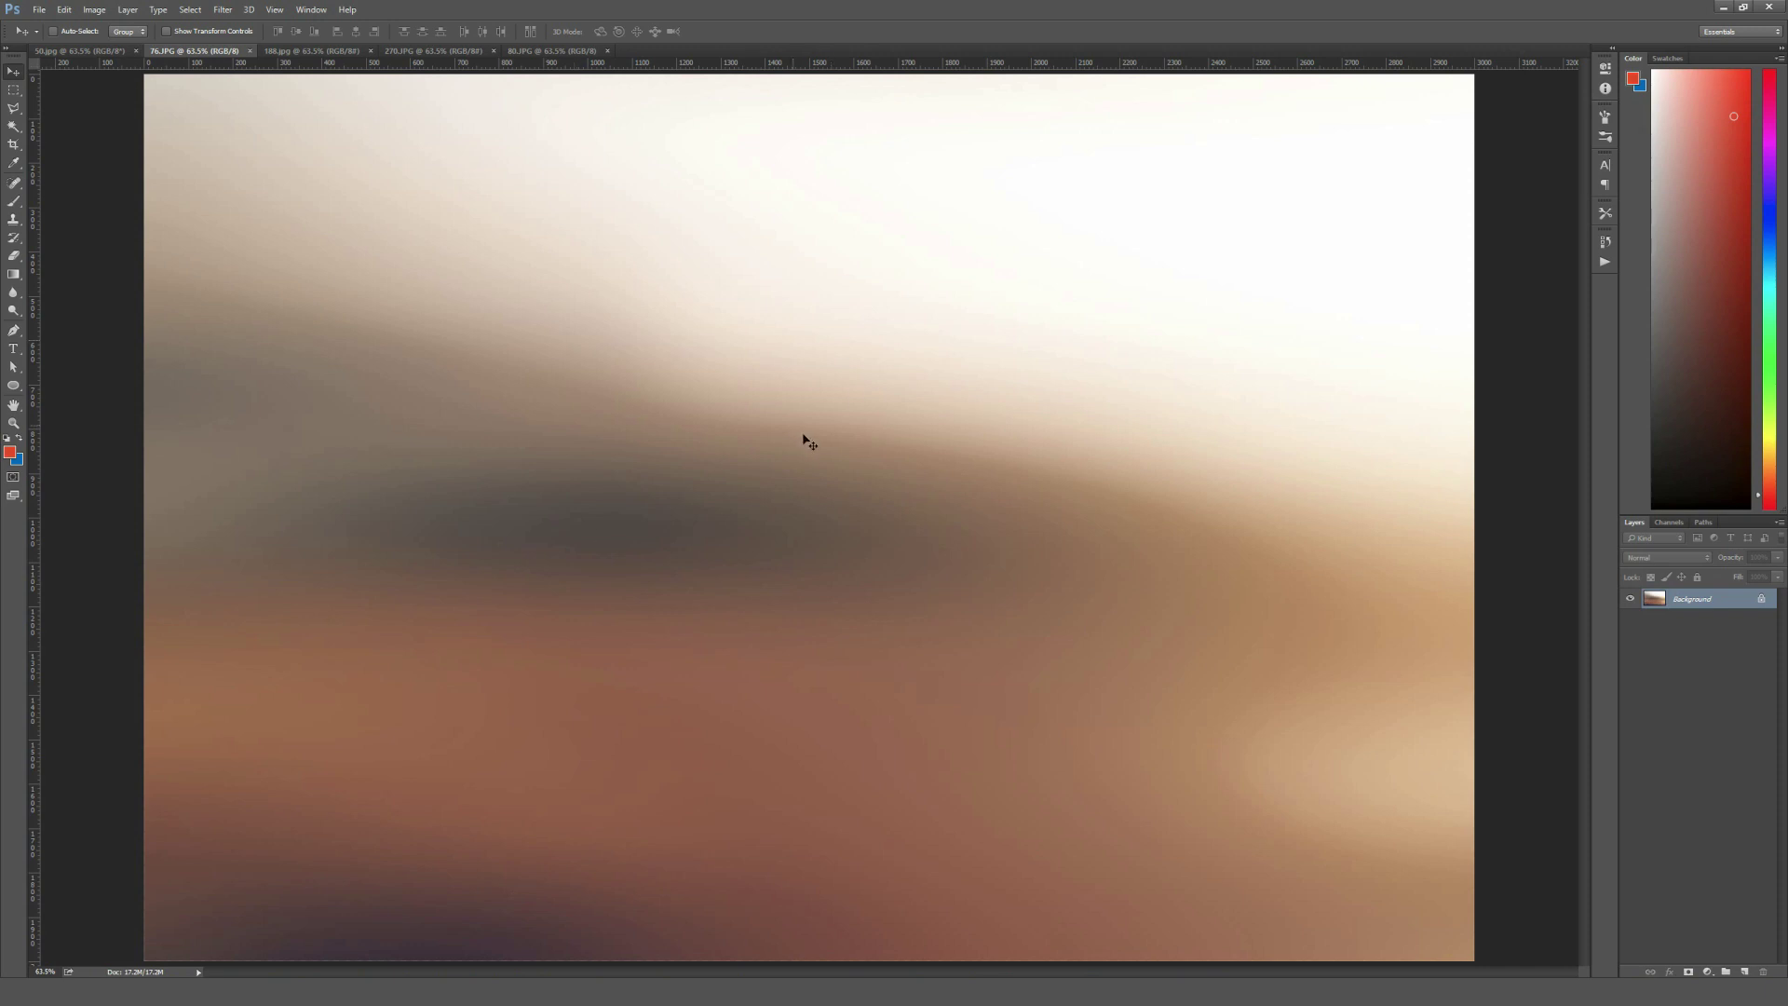
{"action": "left_click", "coordinate": [326, 52]}
{"action": "left_click", "coordinate": [326, 52]}
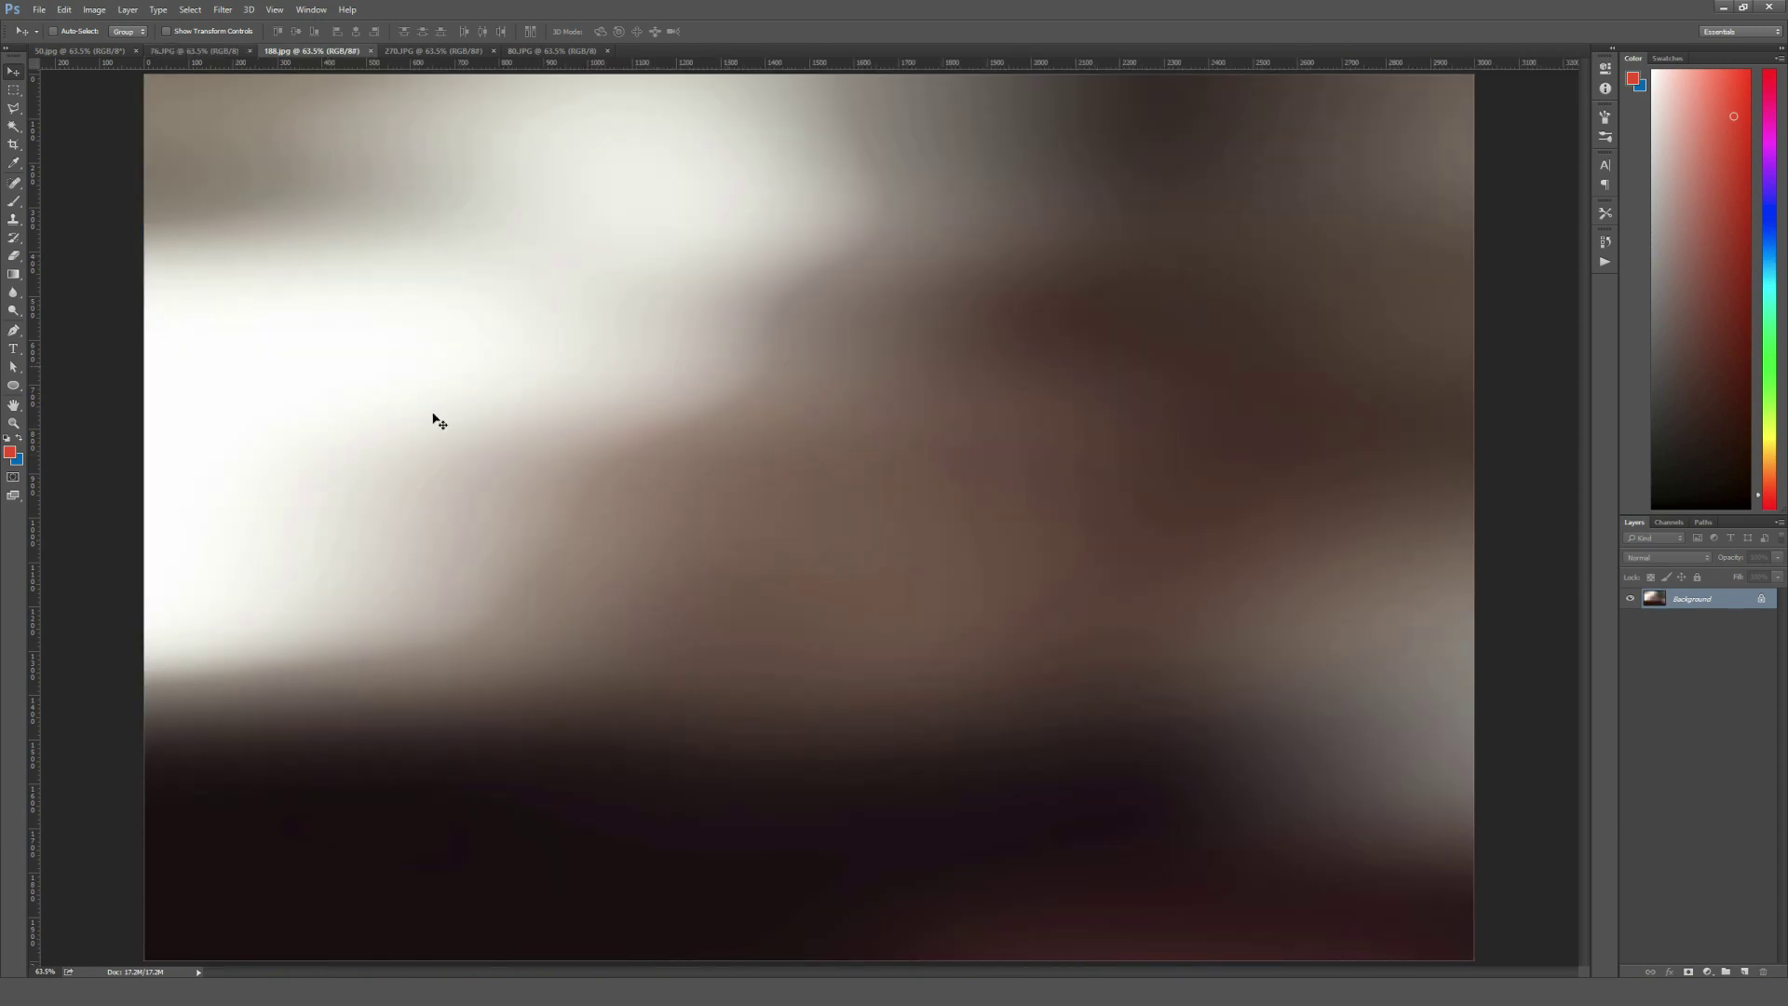
{"action": "left_click", "coordinate": [433, 51]}
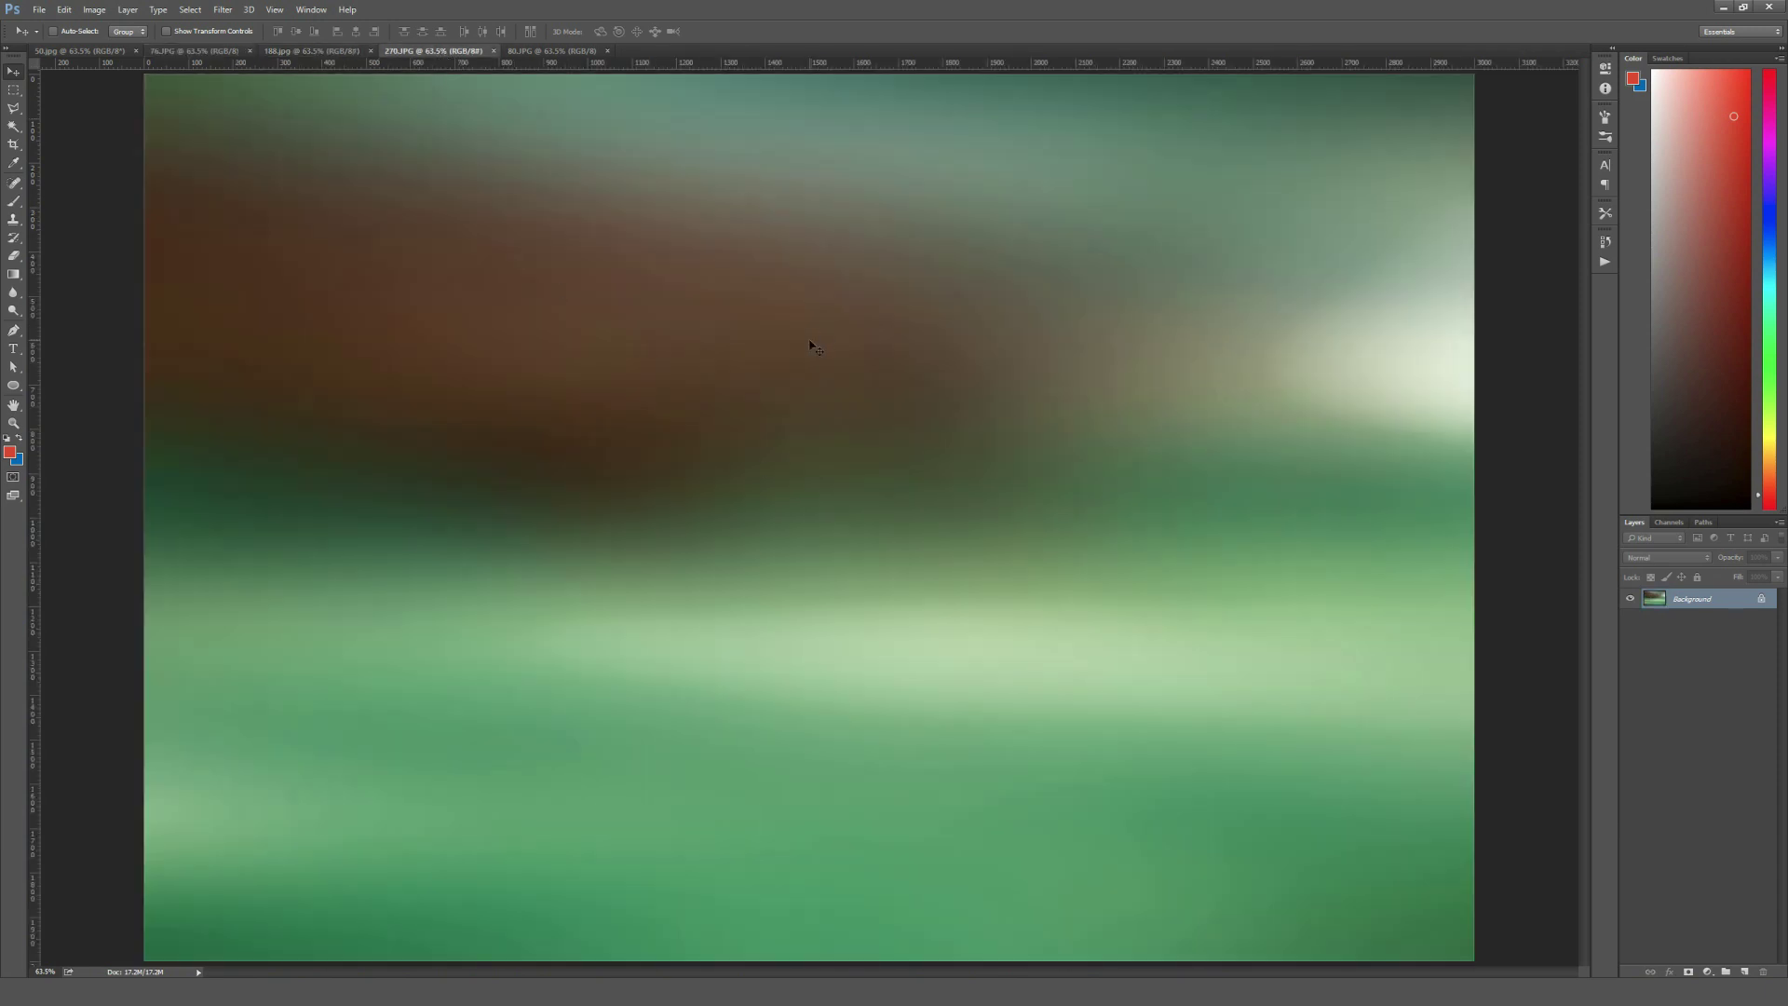
{"action": "left_click", "coordinate": [563, 51]}
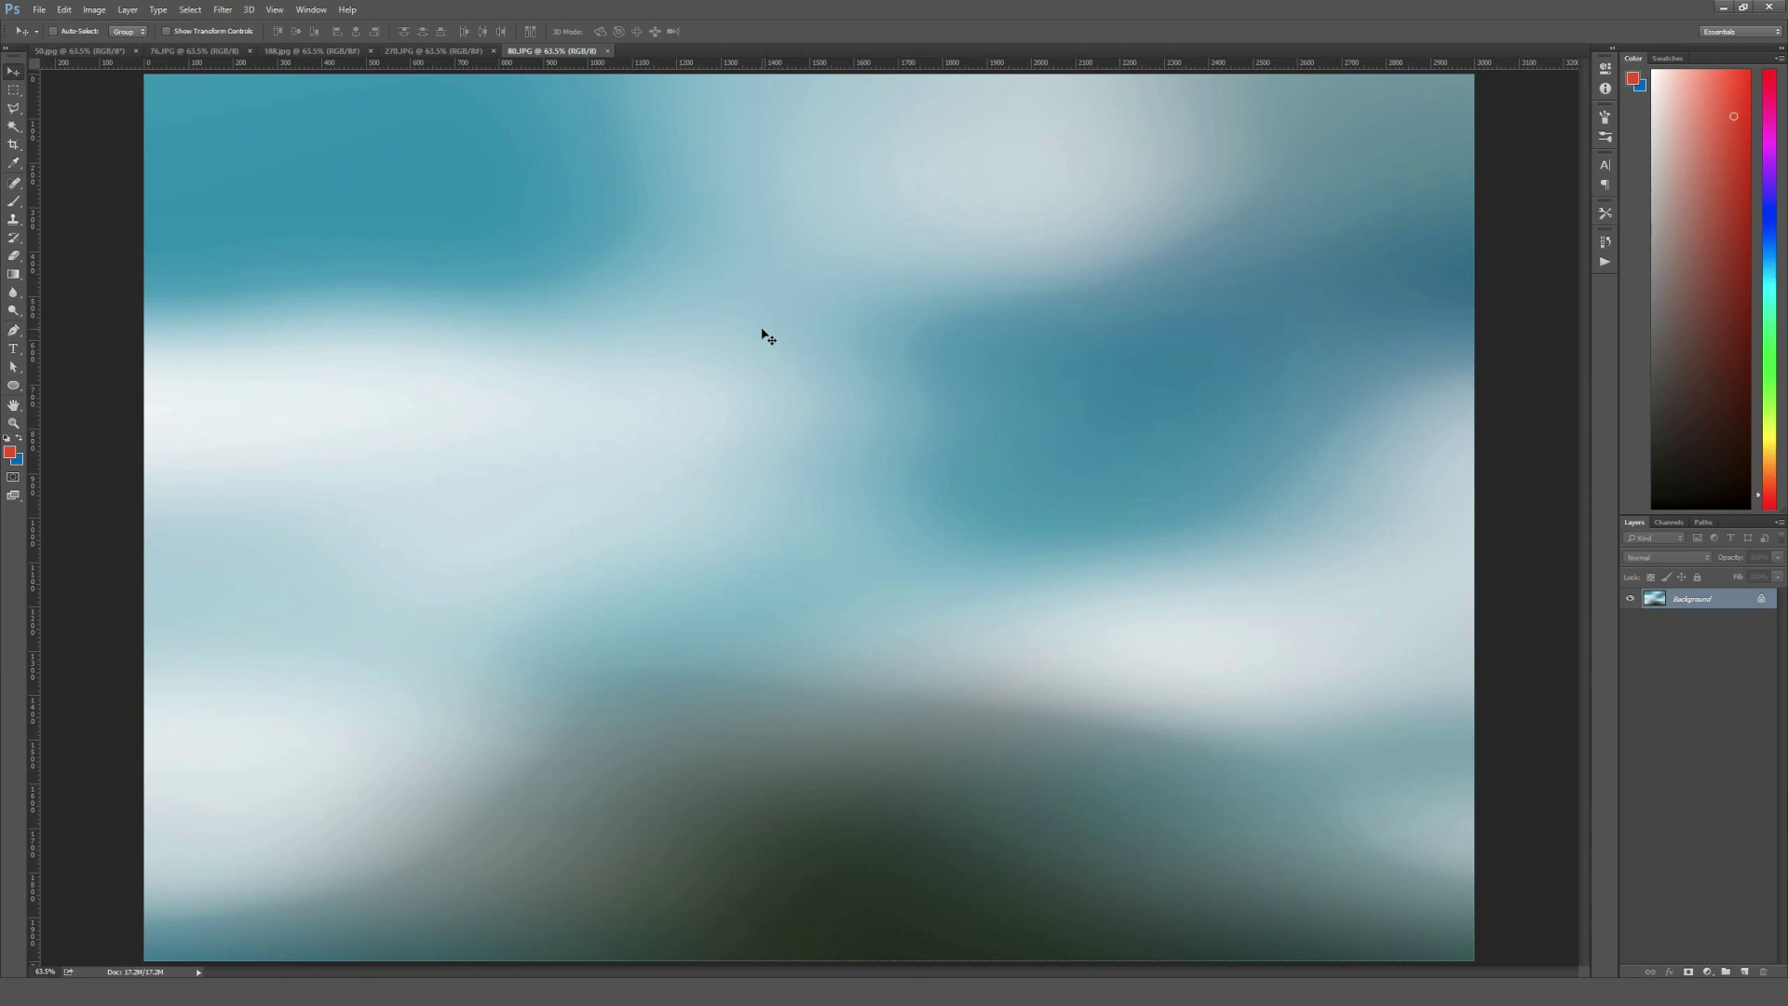
{"action": "key", "text": "ctrl+shift+Tab"}
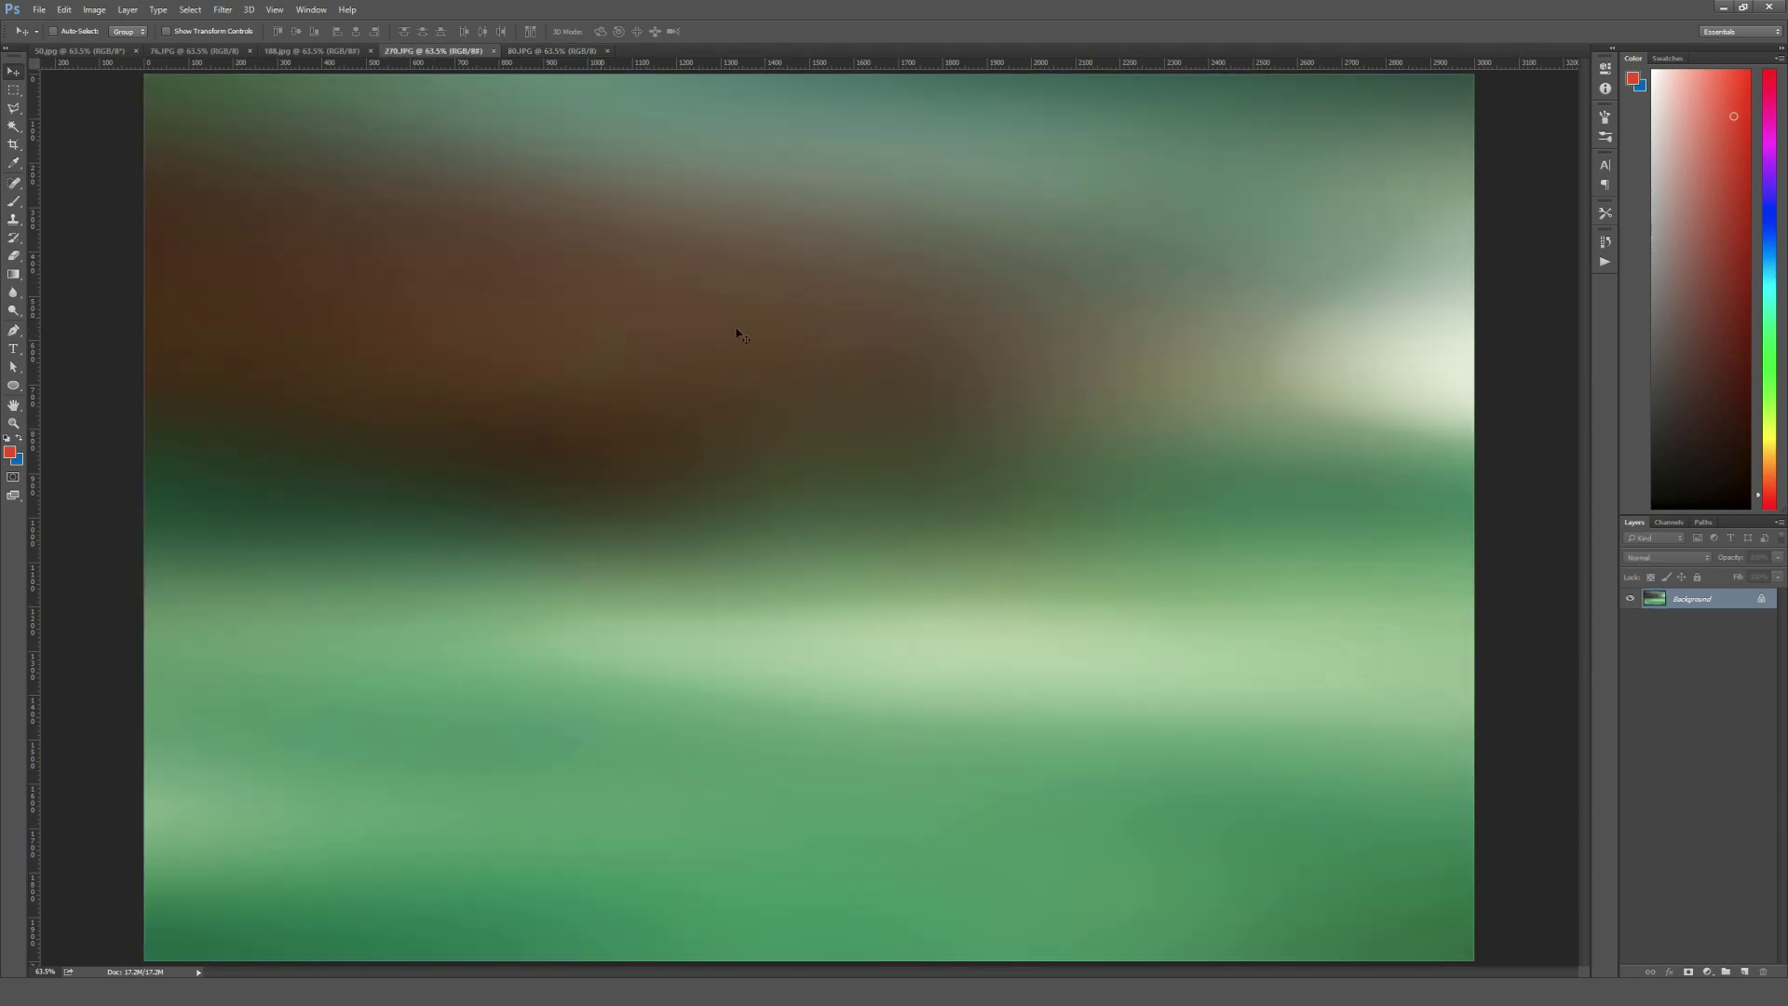
{"action": "left_click", "coordinate": [326, 52]}
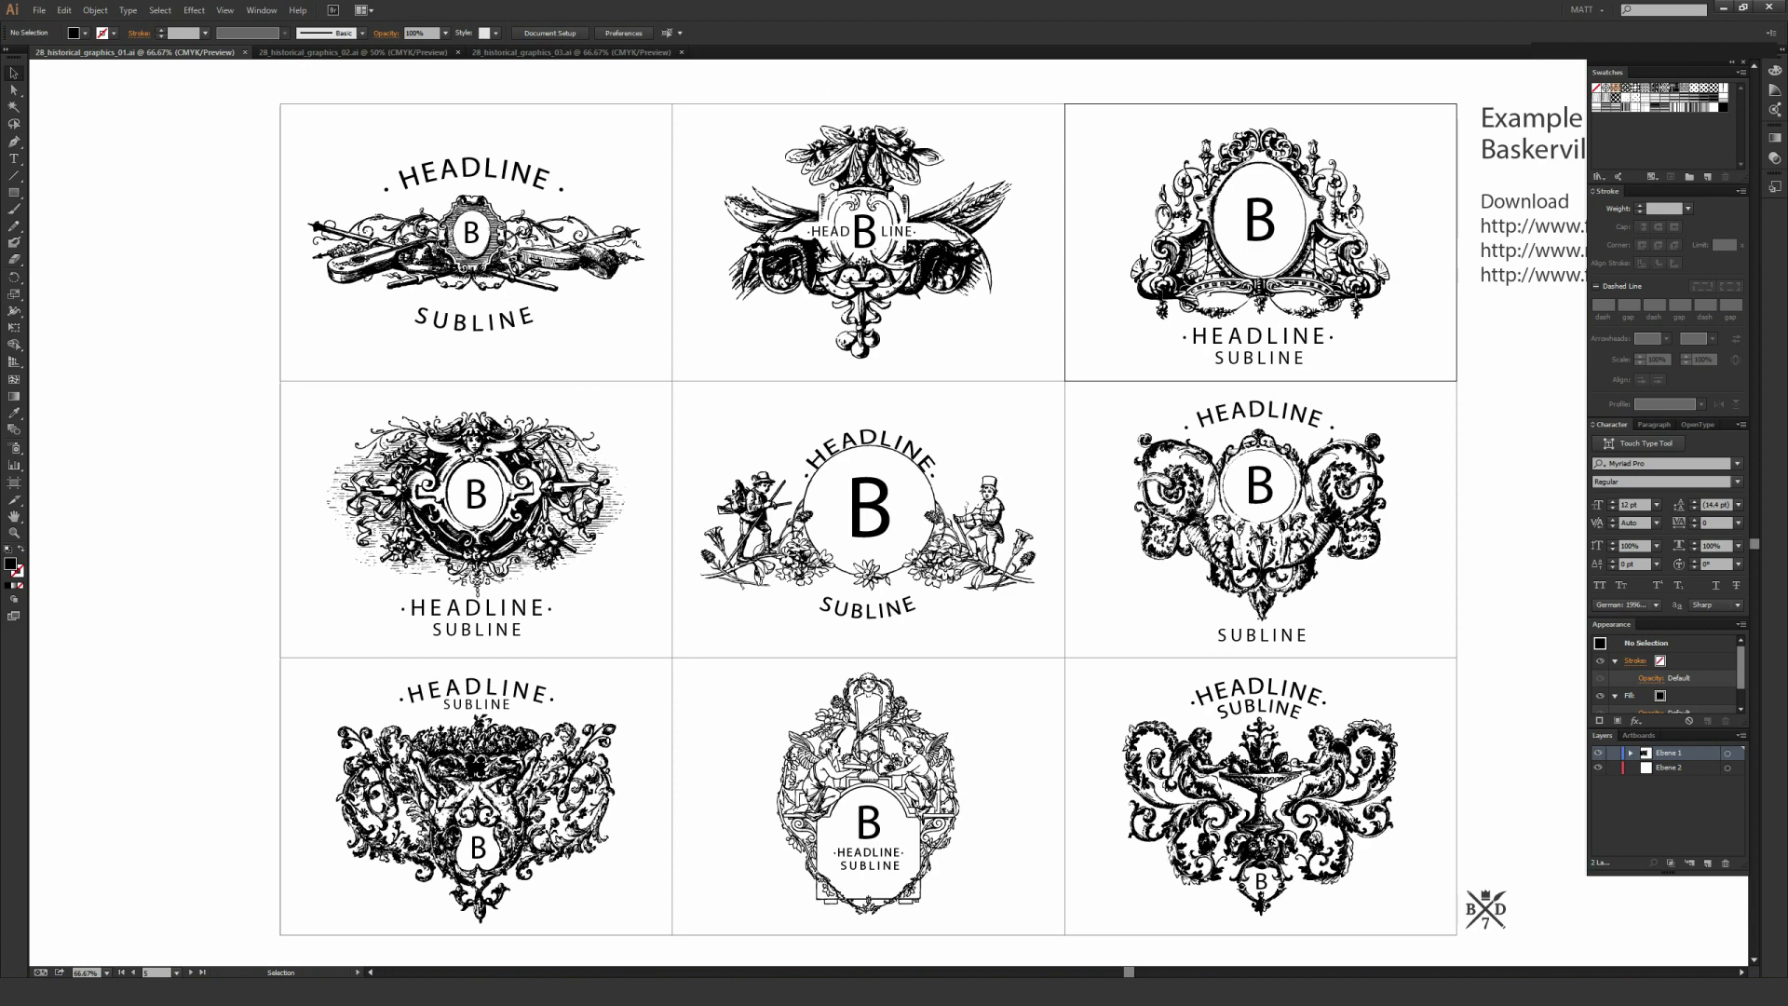
Step: In 28_historical_graphics_01.ai in Illustrator, select each of the three top-row emblems in turn to show their vector paths
{"action": "left_click_drag", "start_coordinate": [310, 137], "coordinate": [657, 374]}
{"action": "left_click_drag", "start_coordinate": [723, 148], "coordinate": [987, 365]}
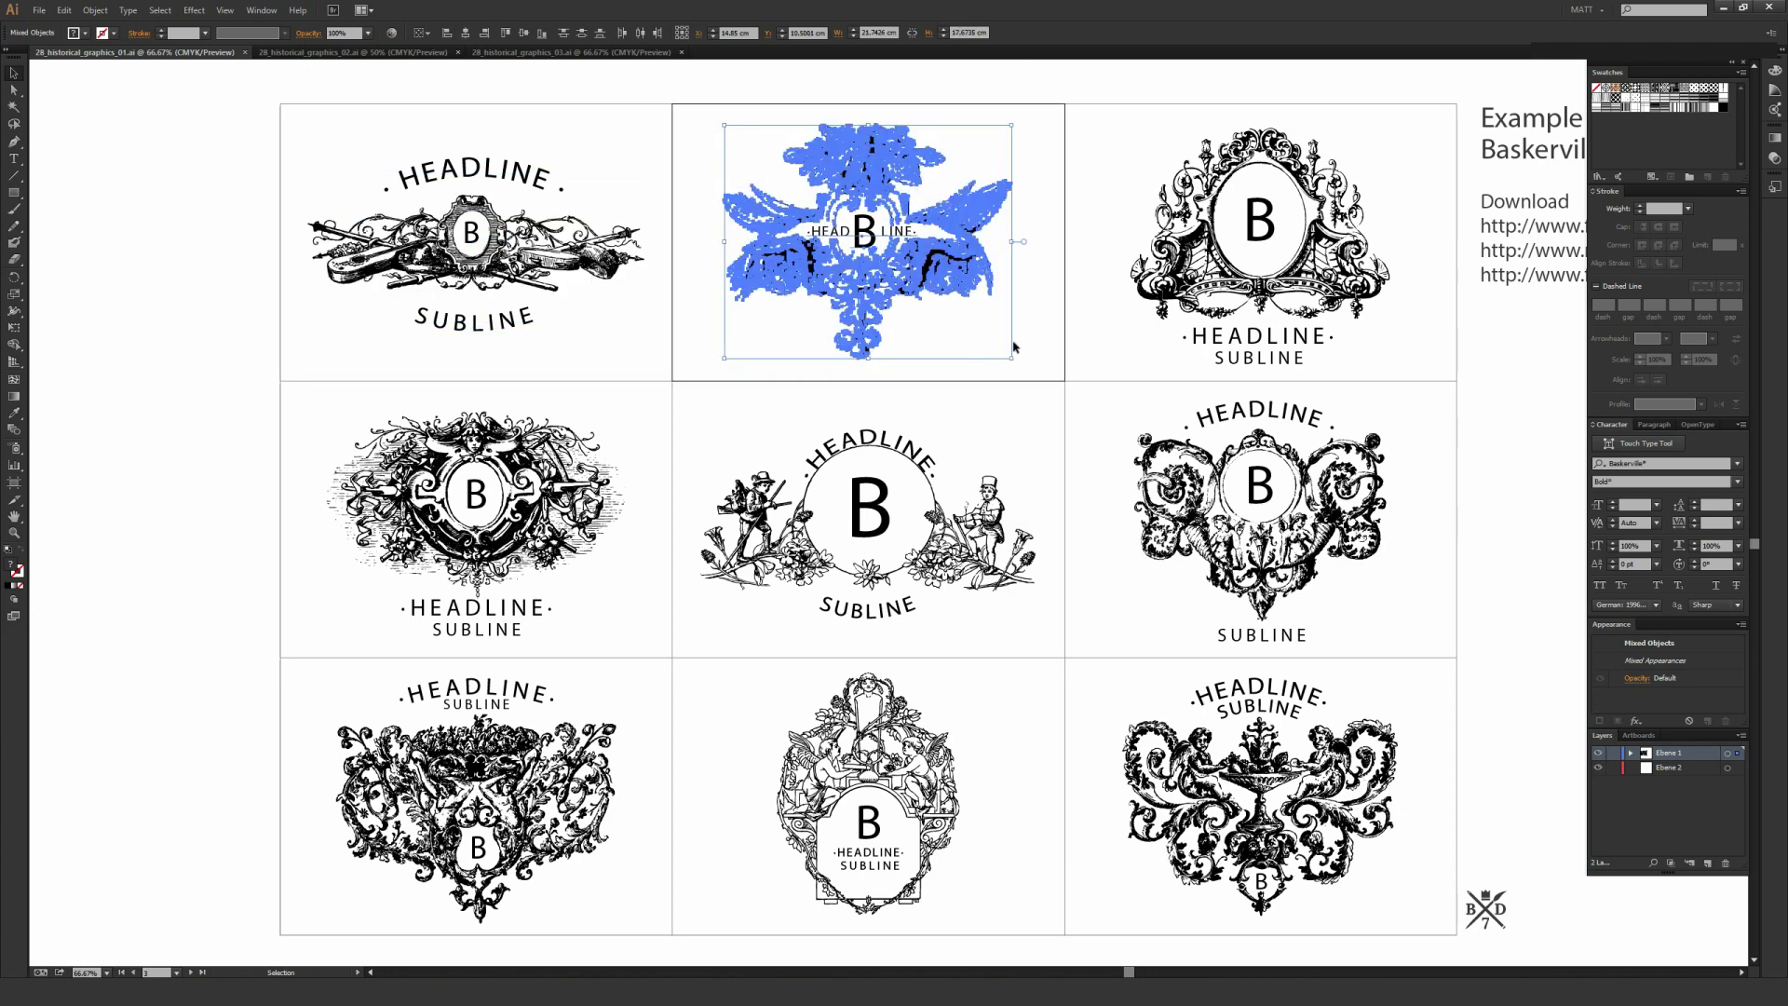
{"action": "left_click", "coordinate": [1089, 189]}
{"action": "left_click_drag", "start_coordinate": [1096, 127], "coordinate": [1269, 300]}
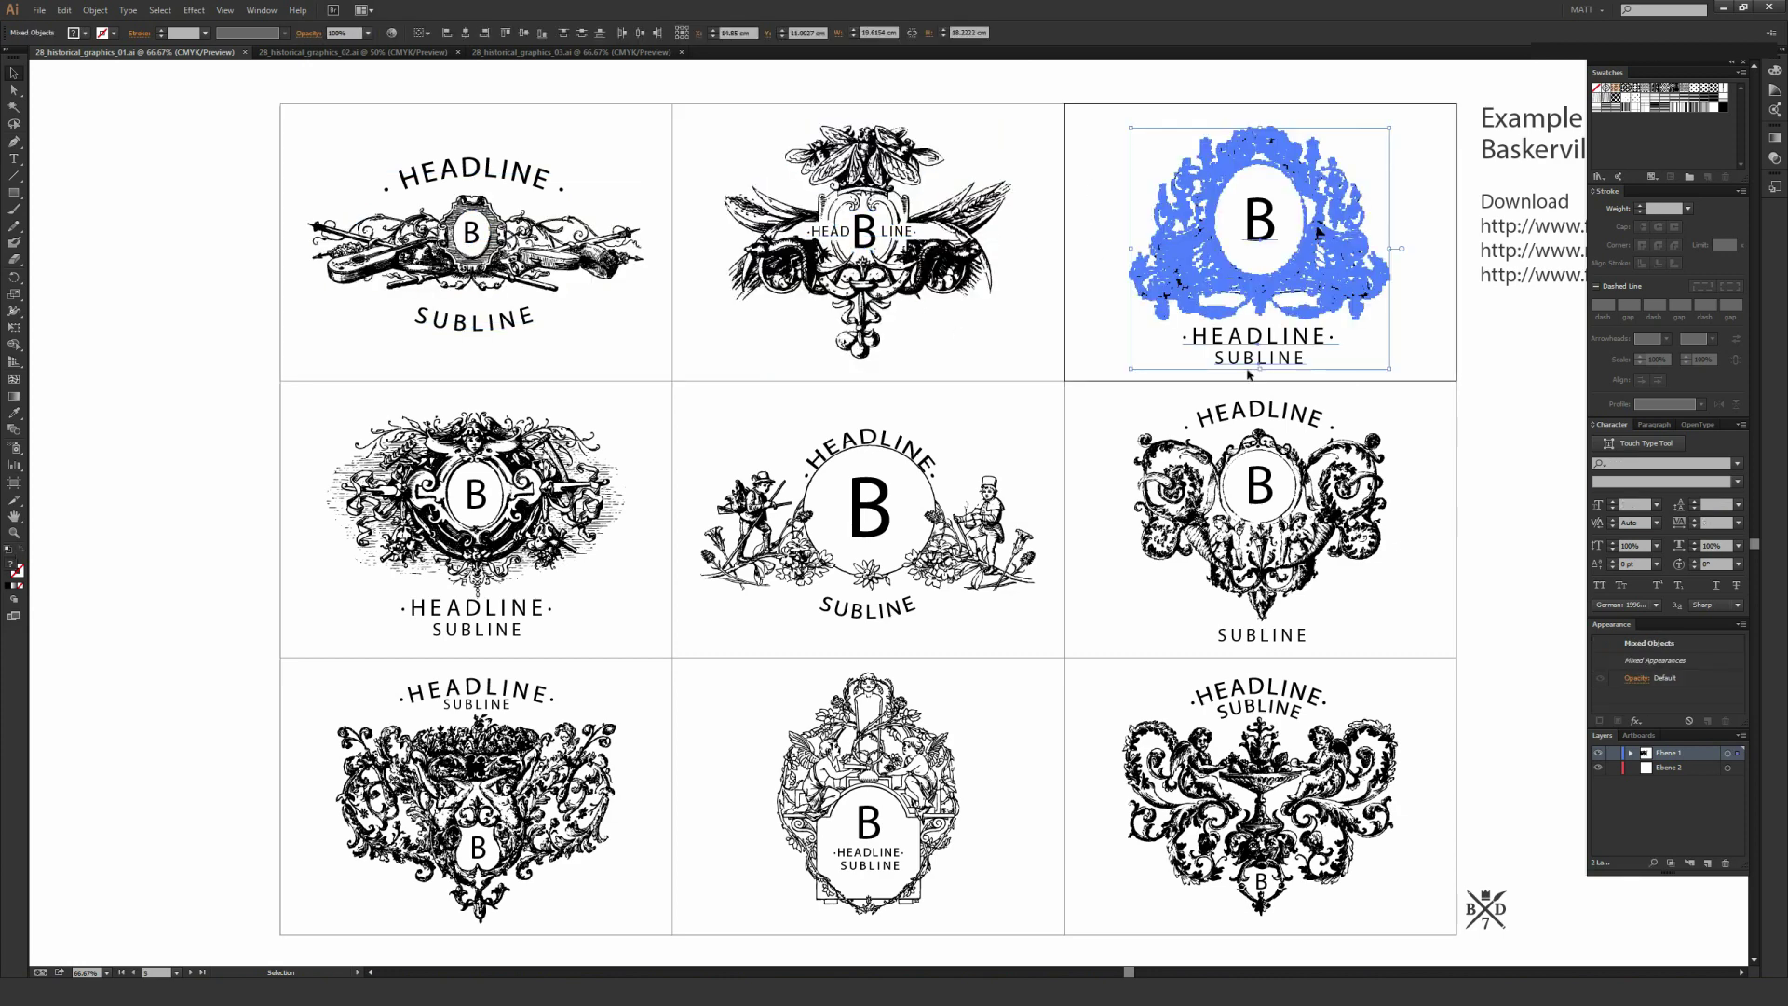
Step: View the second and third historical graphics documents and return to 28_historical_graphics_01.ai
{"action": "left_click", "coordinate": [354, 54]}
{"action": "left_click", "coordinate": [522, 53]}
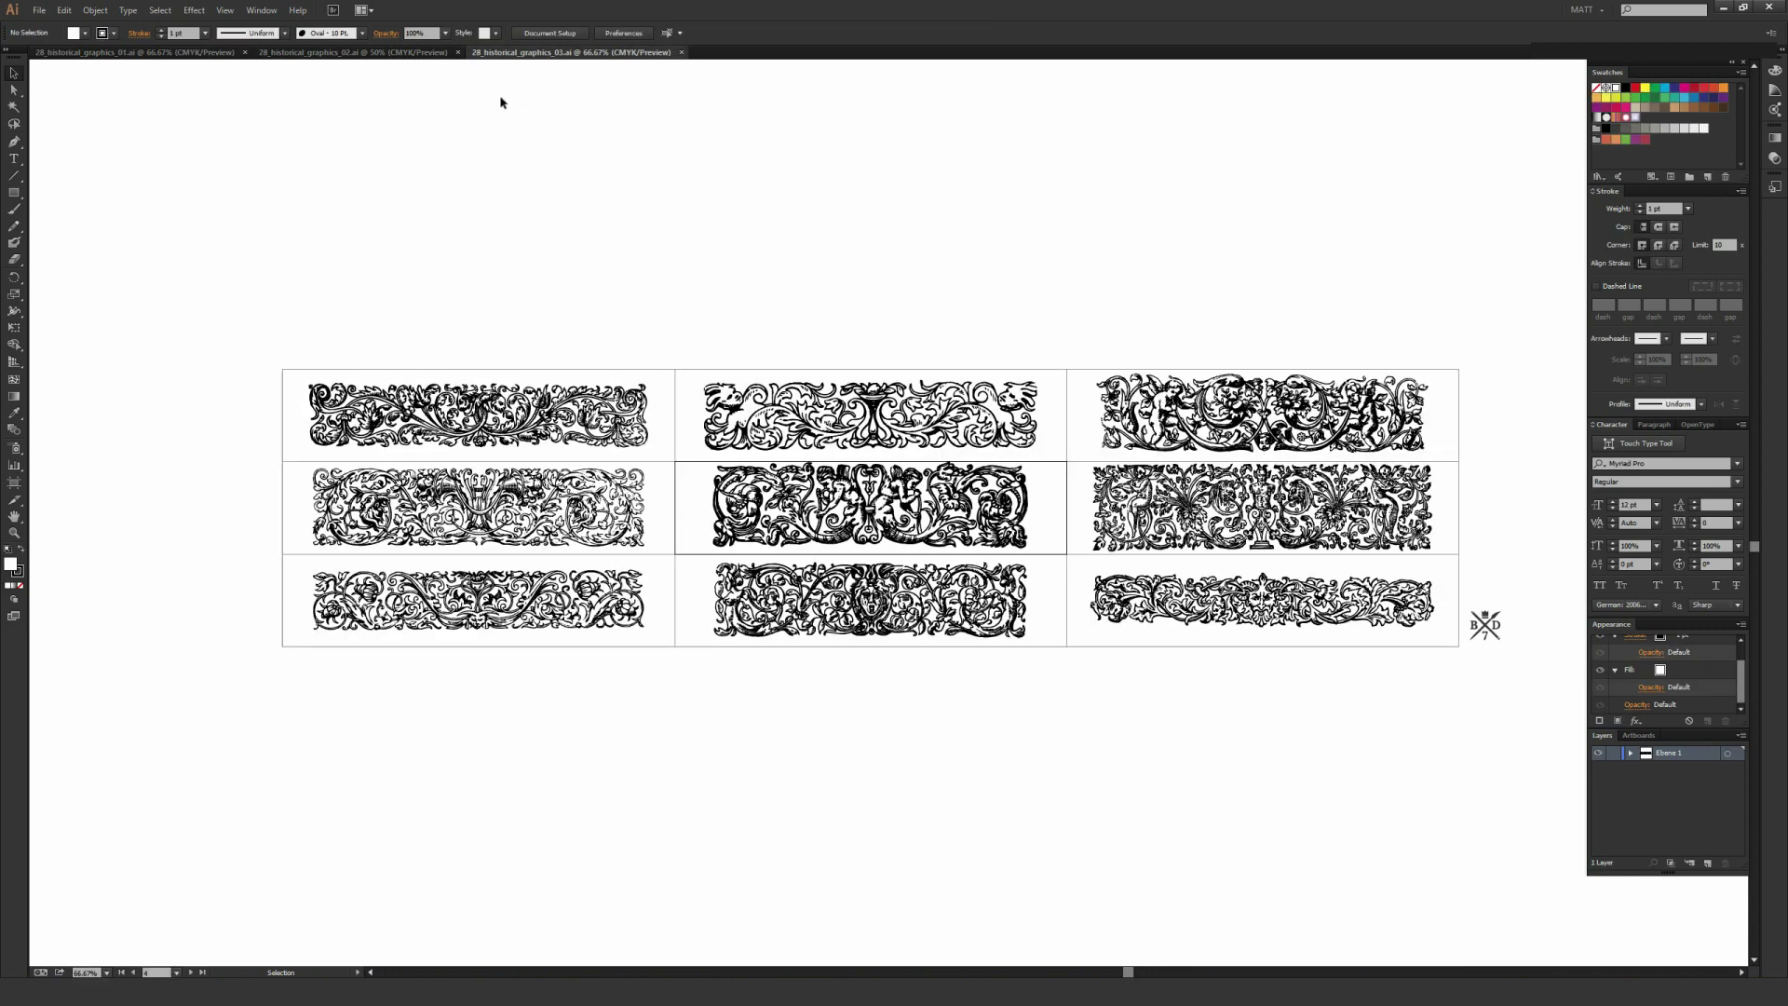
{"action": "left_click", "coordinate": [175, 53]}
Step: View the Baskerville example font note beside the artboards and select the curved HEADLINE text of the middle-row emblem nearest to it
{"action": "left_click", "coordinate": [983, 362]}
{"action": "key", "text": "space"}
{"action": "left_click_drag", "start_coordinate": [1286, 348], "coordinate": [711, 395]}
{"action": "left_click_drag", "start_coordinate": [795, 234], "coordinate": [1090, 421]}
{"action": "left_click", "coordinate": [966, 421]}
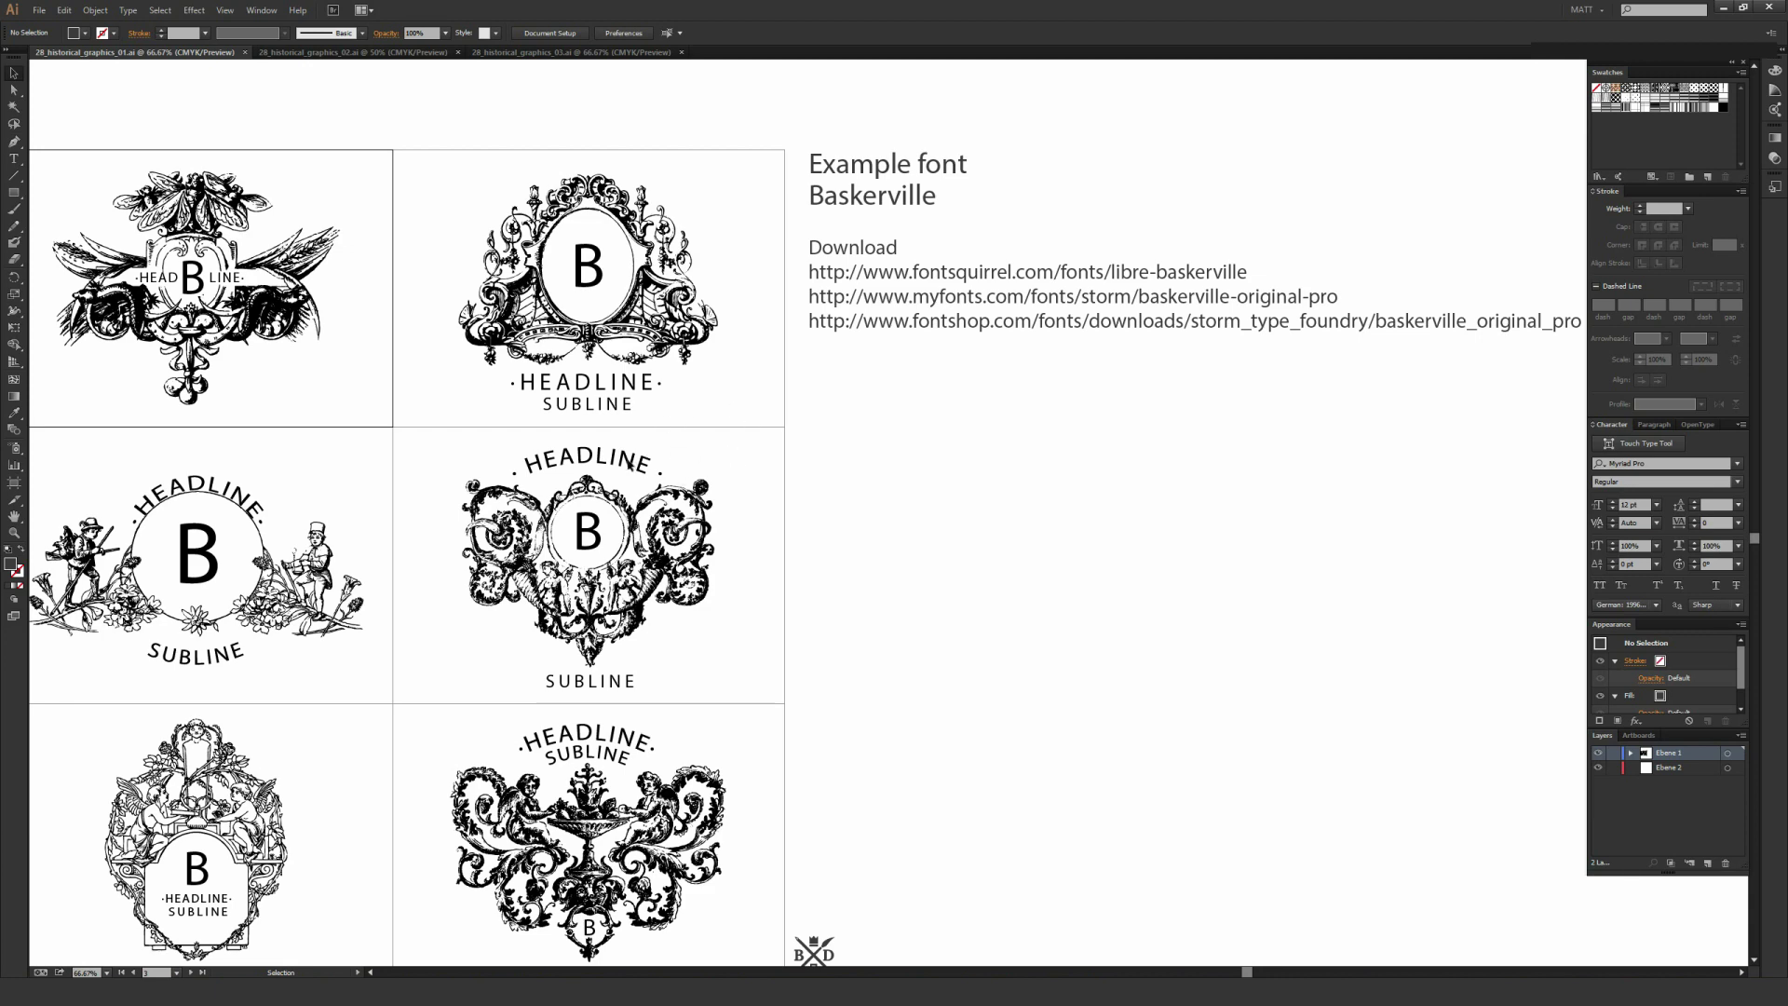
{"action": "left_click", "coordinate": [620, 454]}
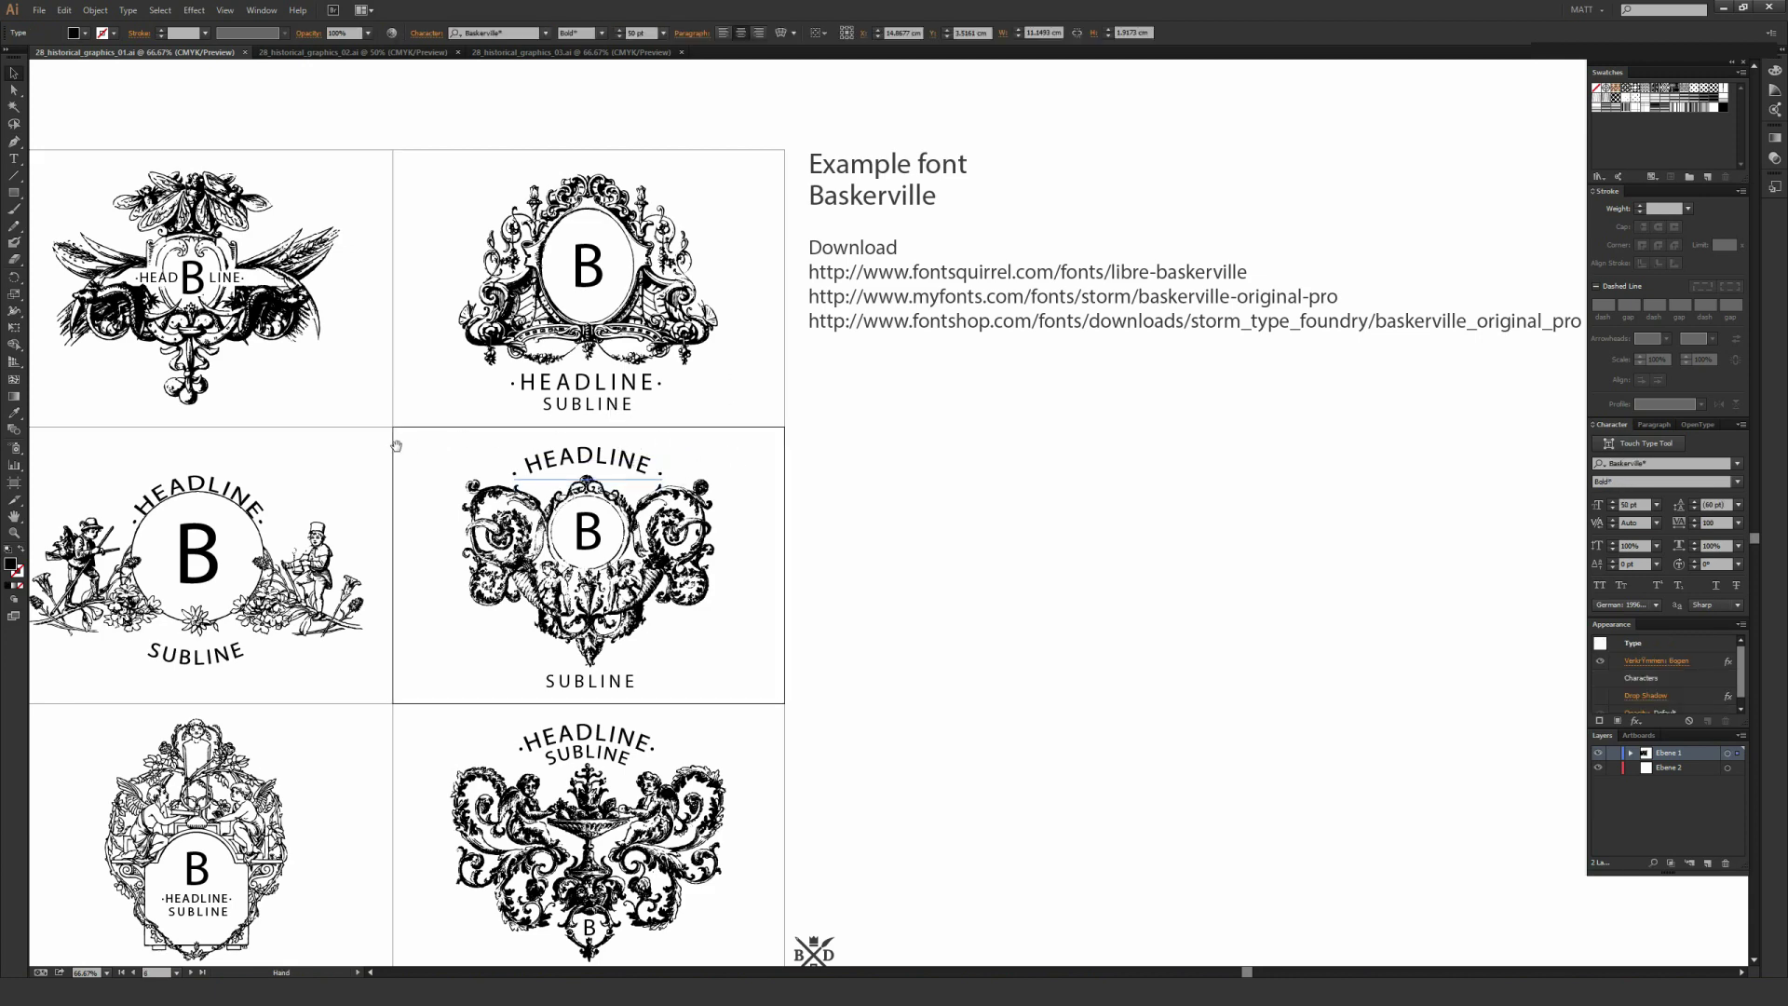
Step: Zoom to 150% and inspect the three top-row emblems up close
{"action": "left_click_drag", "start_coordinate": [395, 443], "coordinate": [1047, 513]}
{"action": "left_click_drag", "start_coordinate": [611, 451], "coordinate": [822, 515]}
{"action": "key", "text": "ctrl+plus"}
{"action": "key", "text": "ctrl+plus"}
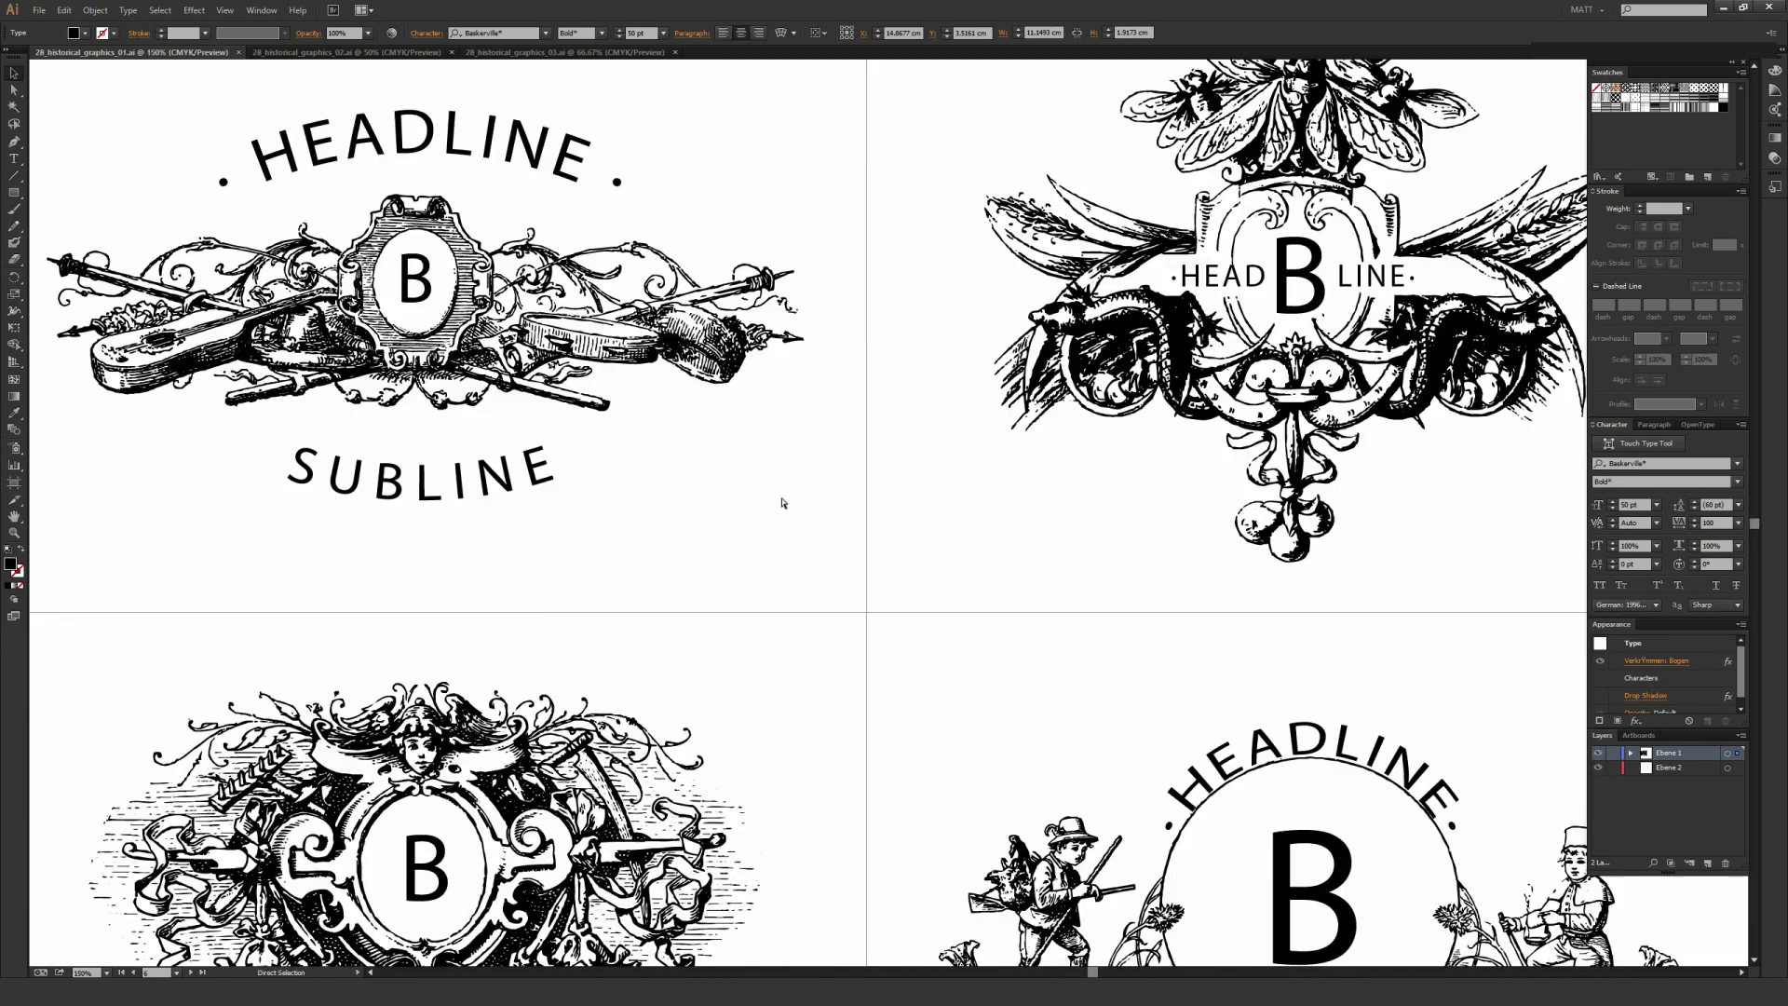
{"action": "left_click_drag", "start_coordinate": [994, 471], "coordinate": [614, 594]}
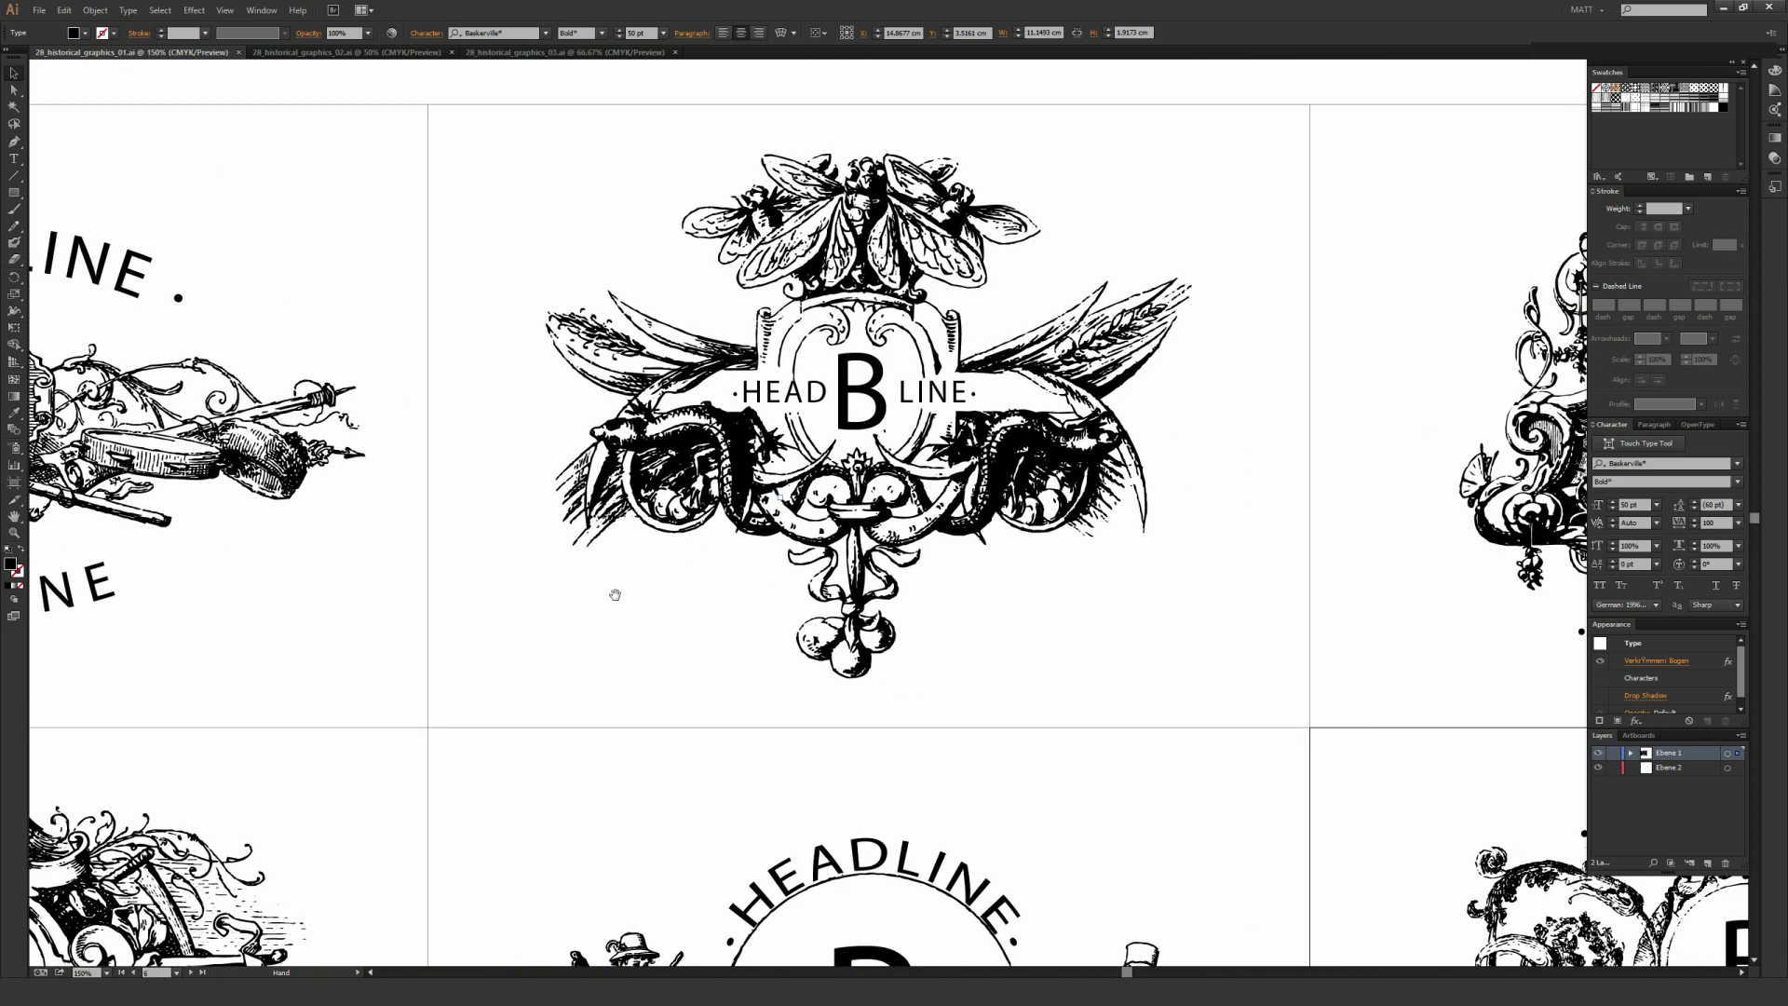
{"action": "left_click_drag", "start_coordinate": [1214, 599], "coordinate": [470, 610]}
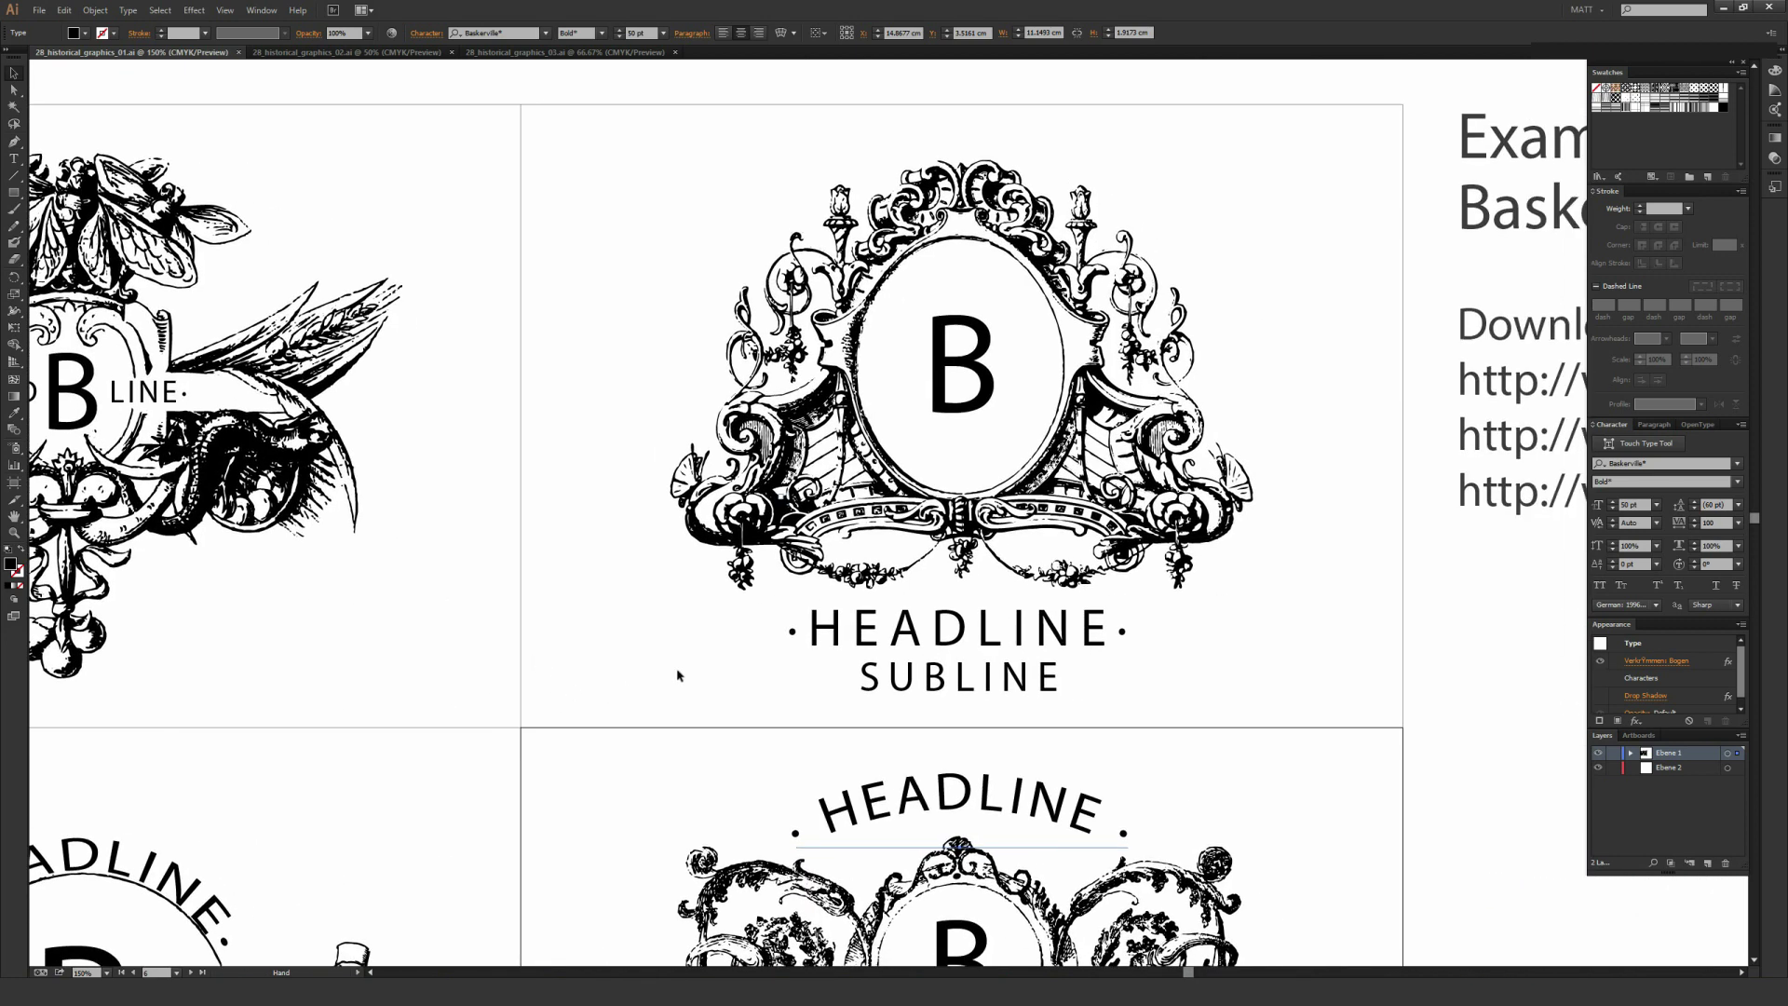
Step: Clear the text selection and inspect the scrollwork emblem and the circular two-figure emblem in the middle row
{"action": "left_click", "coordinate": [1217, 671]}
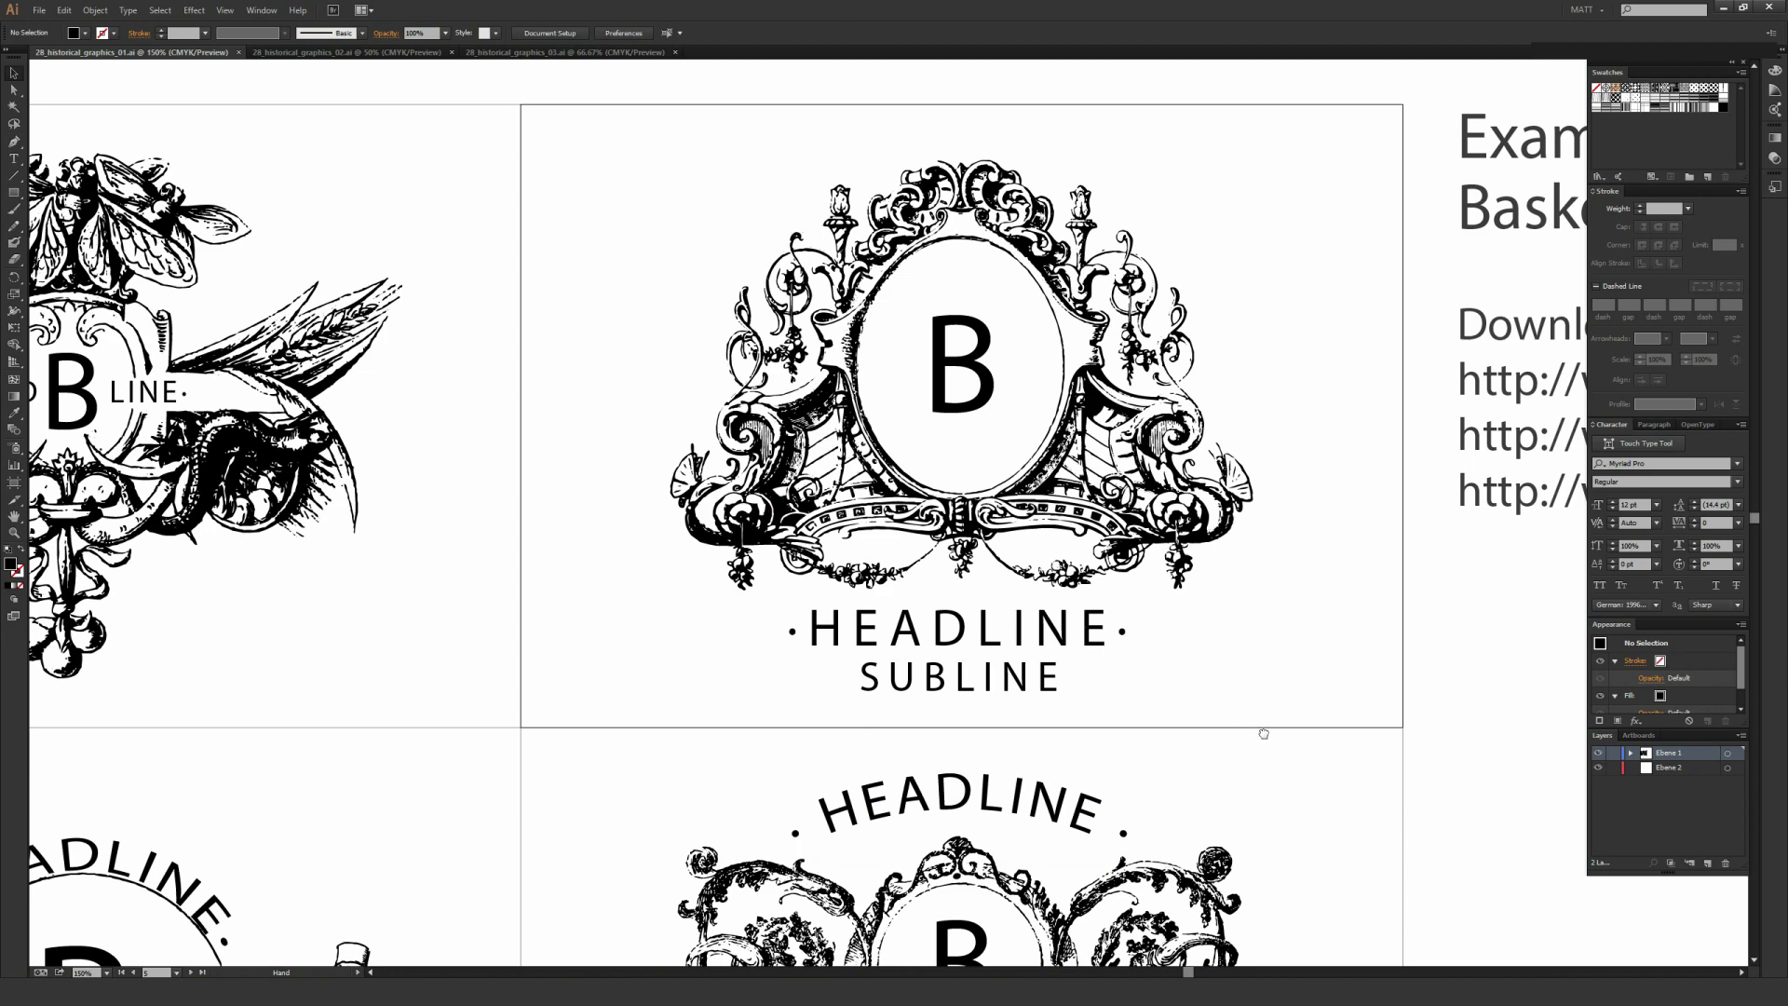
{"action": "left_click_drag", "start_coordinate": [1261, 735], "coordinate": [1202, 383]}
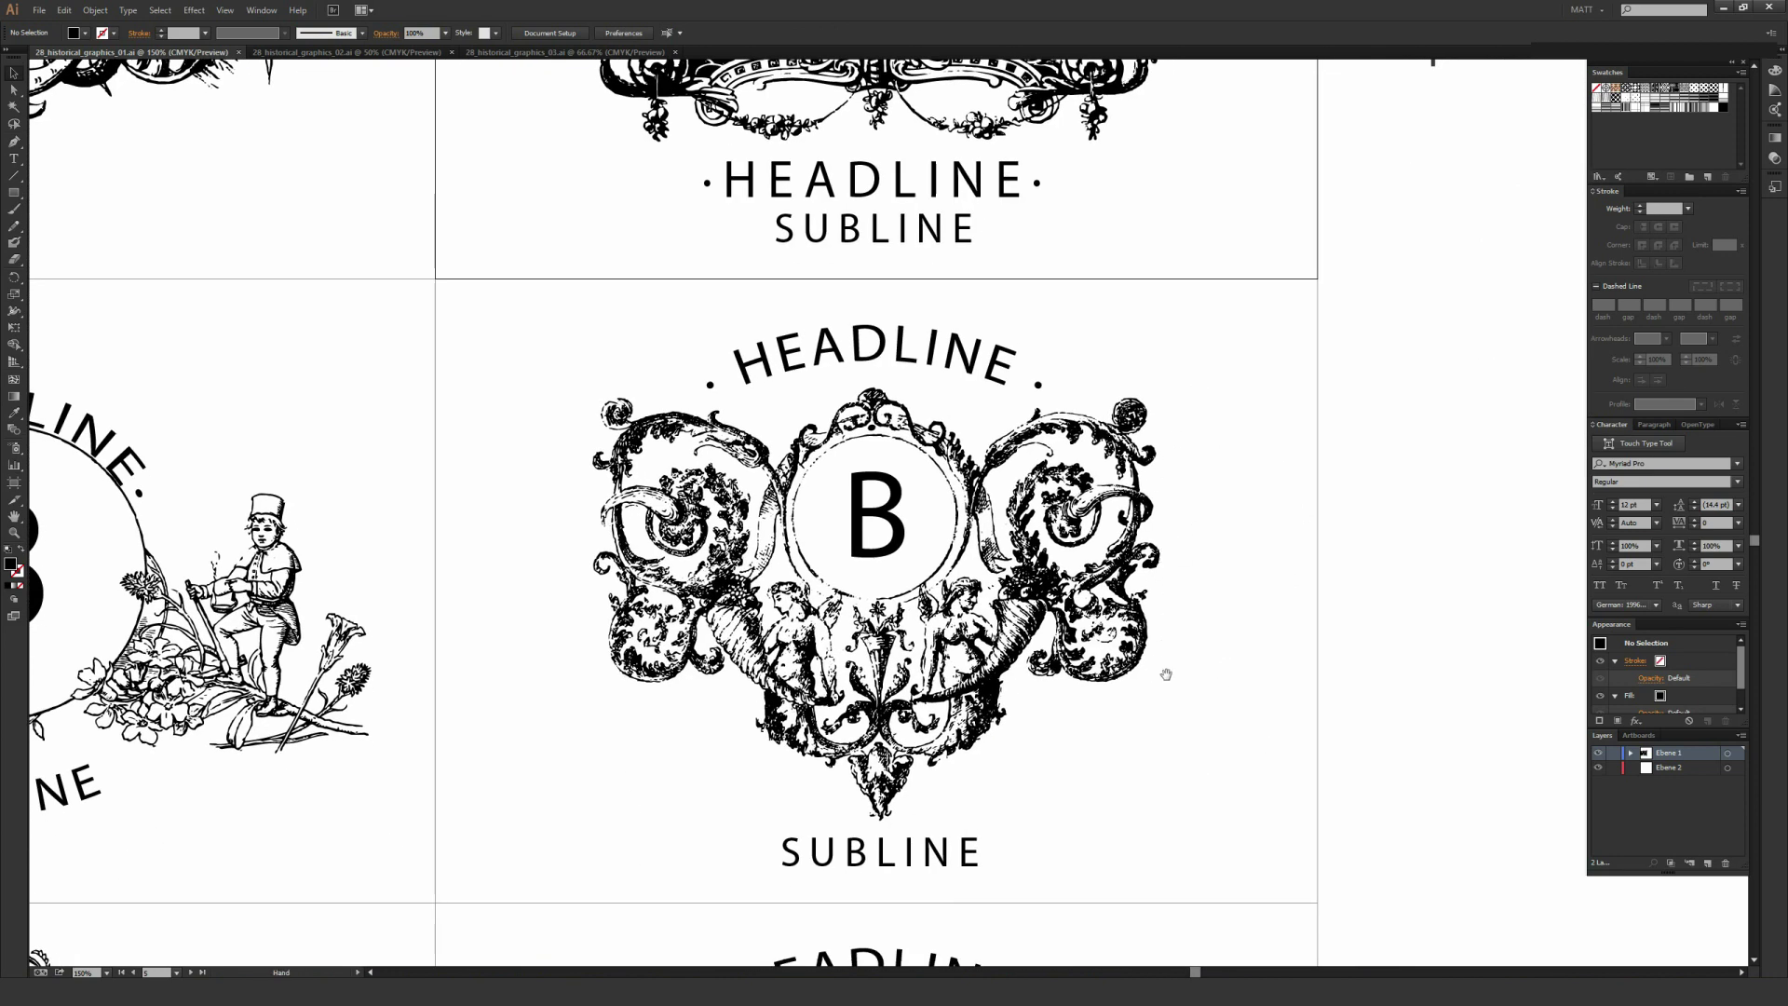
{"action": "left_click_drag", "start_coordinate": [1167, 678], "coordinate": [1164, 605]}
{"action": "left_click_drag", "start_coordinate": [395, 432], "coordinate": [1023, 418]}
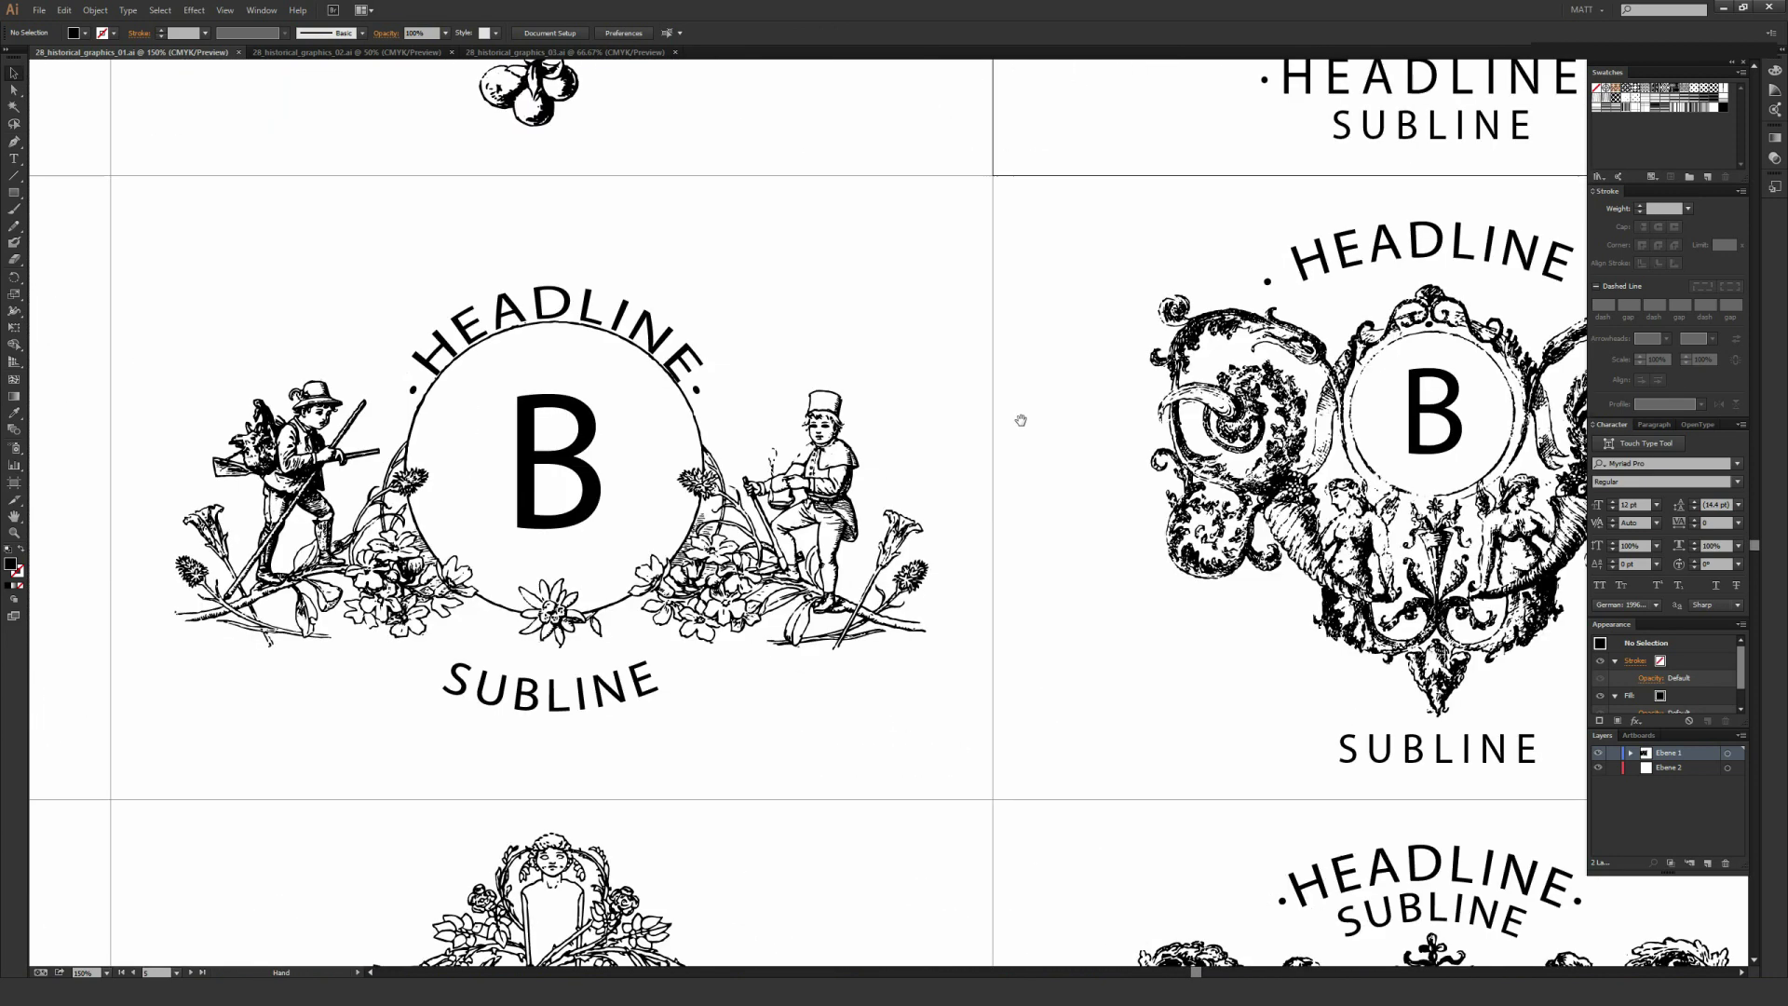
Step: Inspect the circular two-figure emblem, the ornate winged-head emblem beside it and the three bottom-row emblems up close
{"action": "left_click_drag", "start_coordinate": [817, 431], "coordinate": [977, 413]}
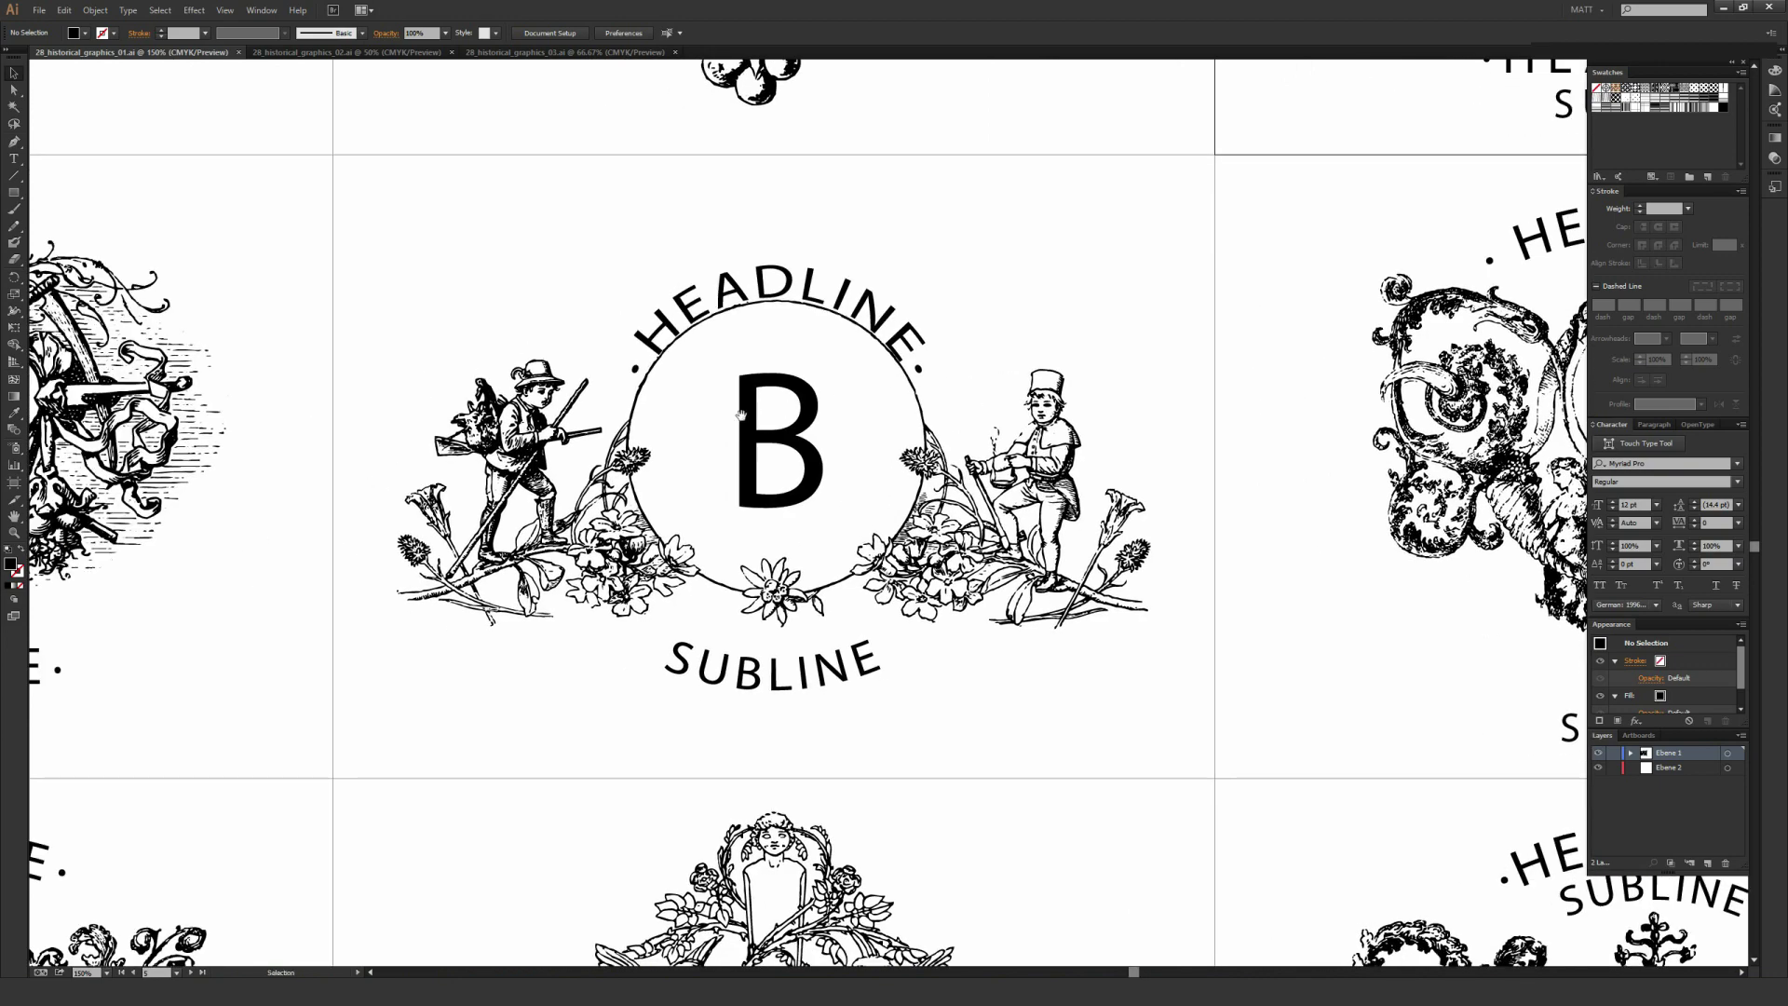
{"action": "left_click_drag", "start_coordinate": [475, 416], "coordinate": [1065, 419]}
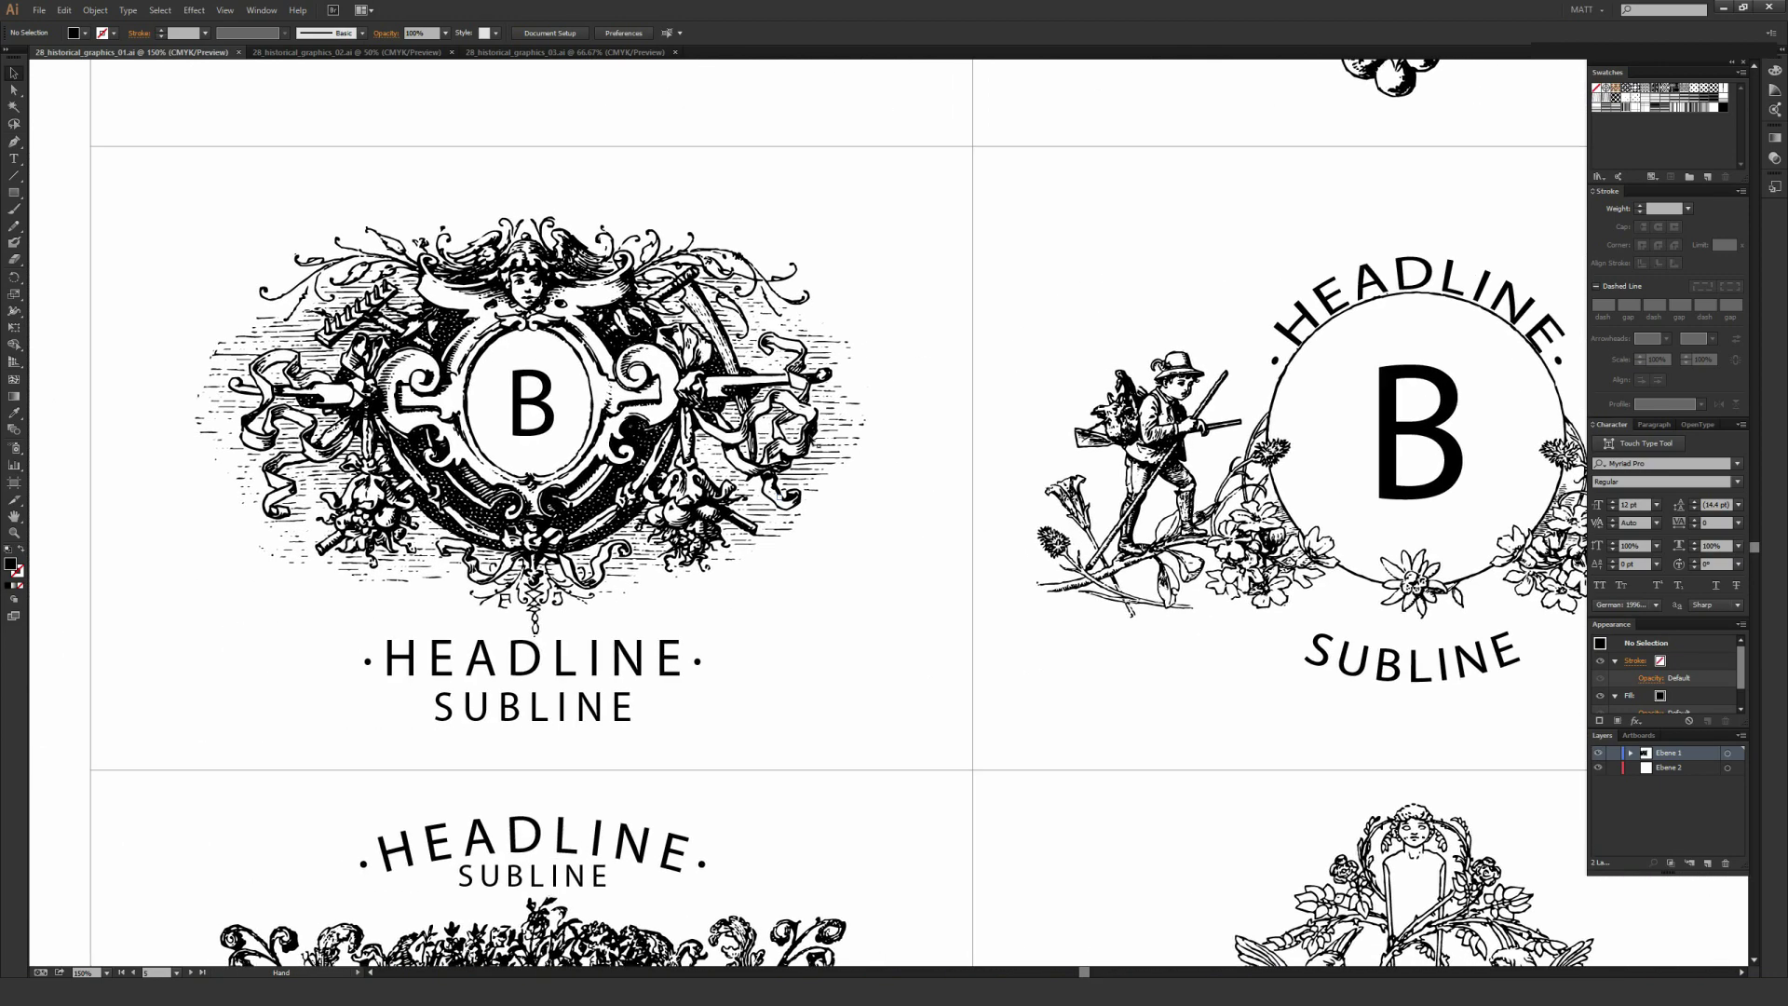
{"action": "left_click_drag", "start_coordinate": [649, 674], "coordinate": [861, 675]}
{"action": "left_click_drag", "start_coordinate": [868, 955], "coordinate": [824, 522]}
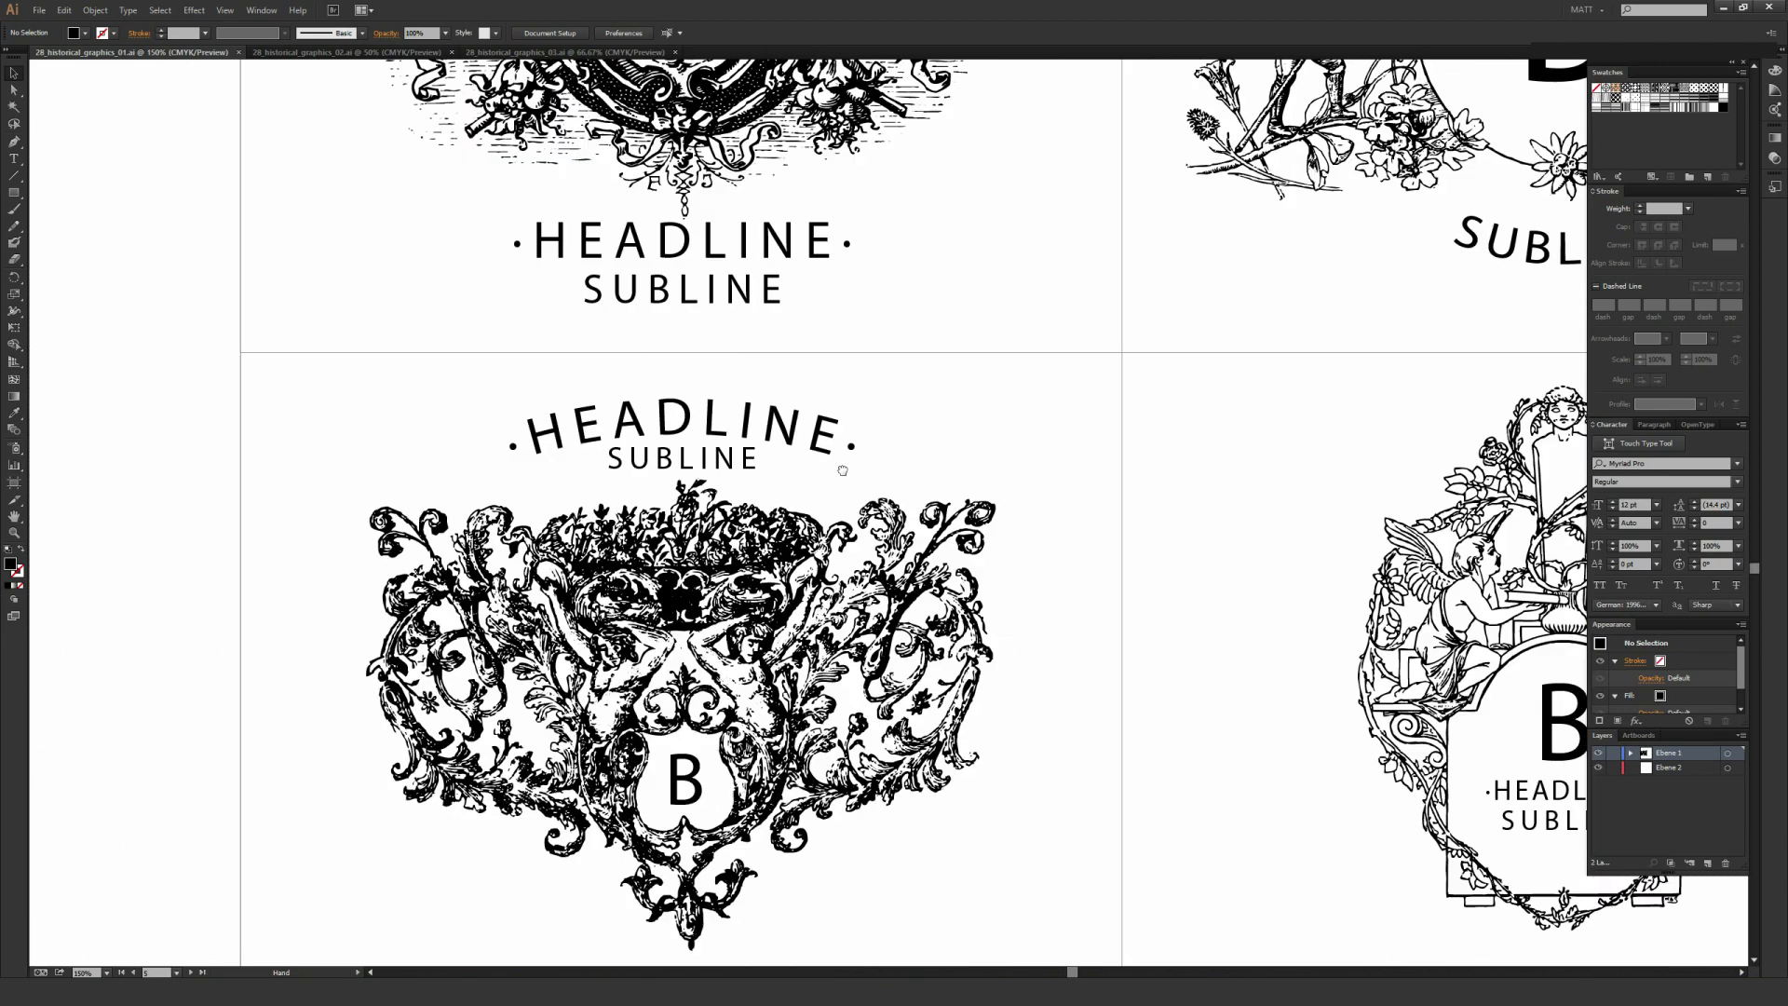
{"action": "left_click_drag", "start_coordinate": [836, 623], "coordinate": [840, 480]}
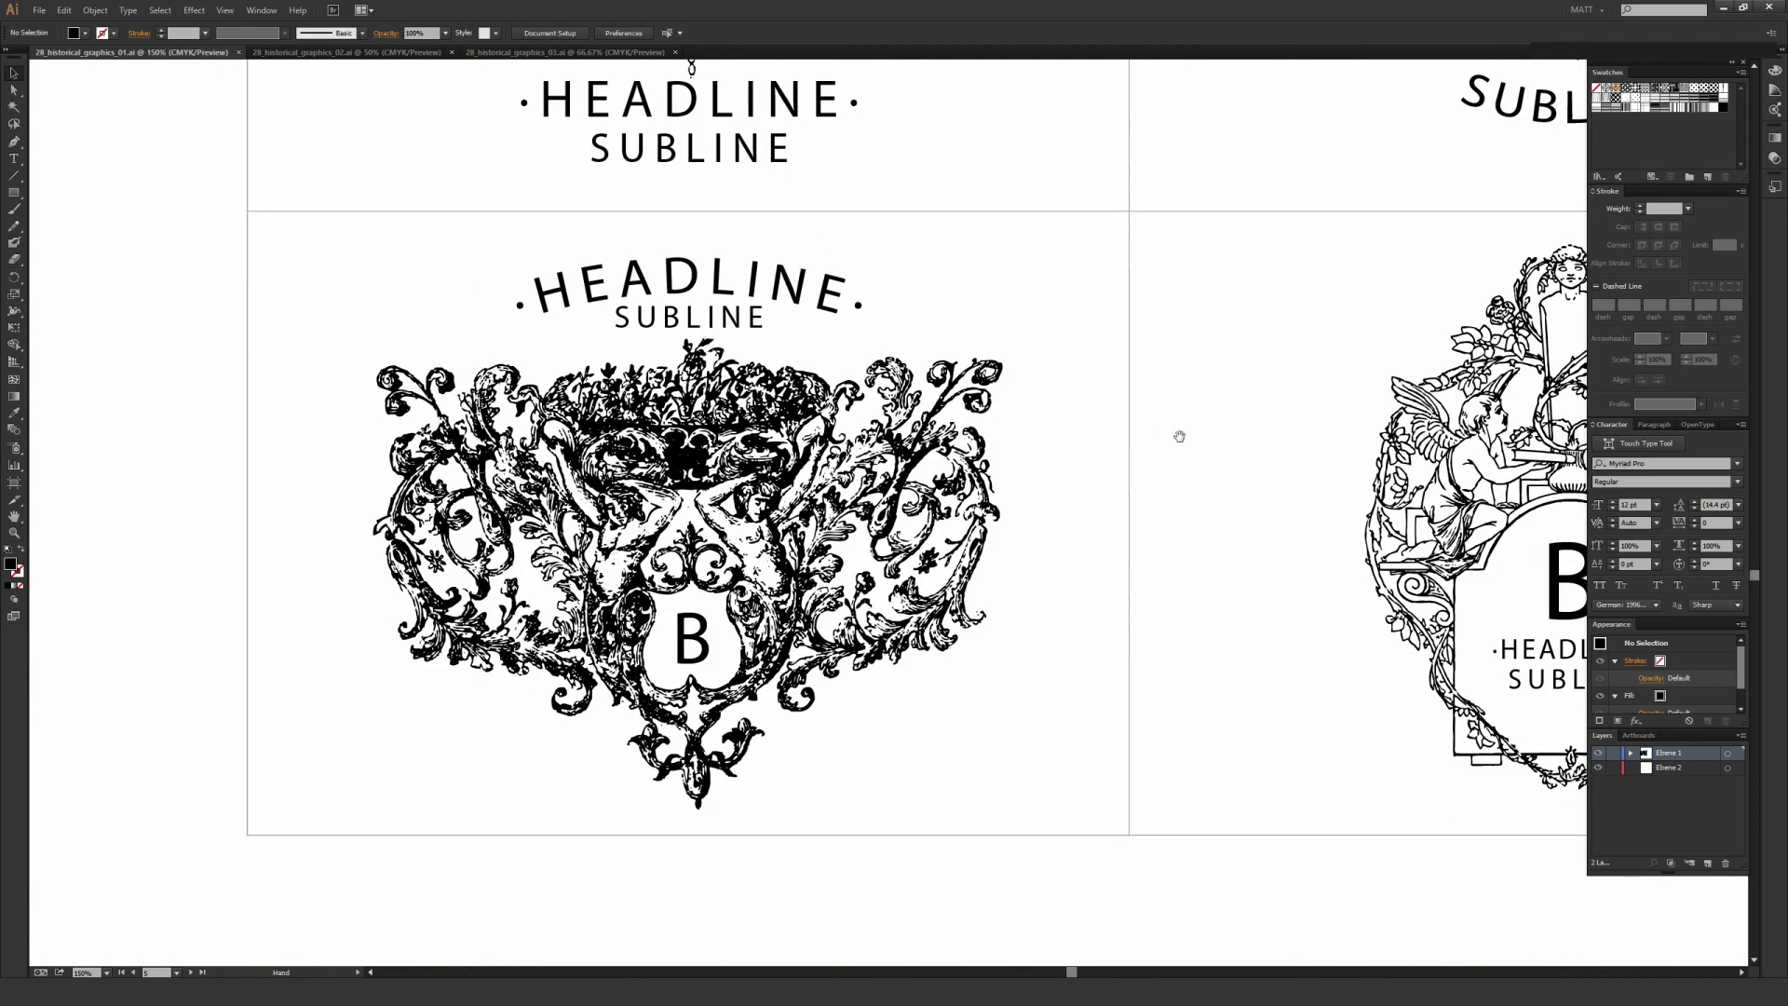
{"action": "left_click_drag", "start_coordinate": [1158, 407], "coordinate": [503, 463]}
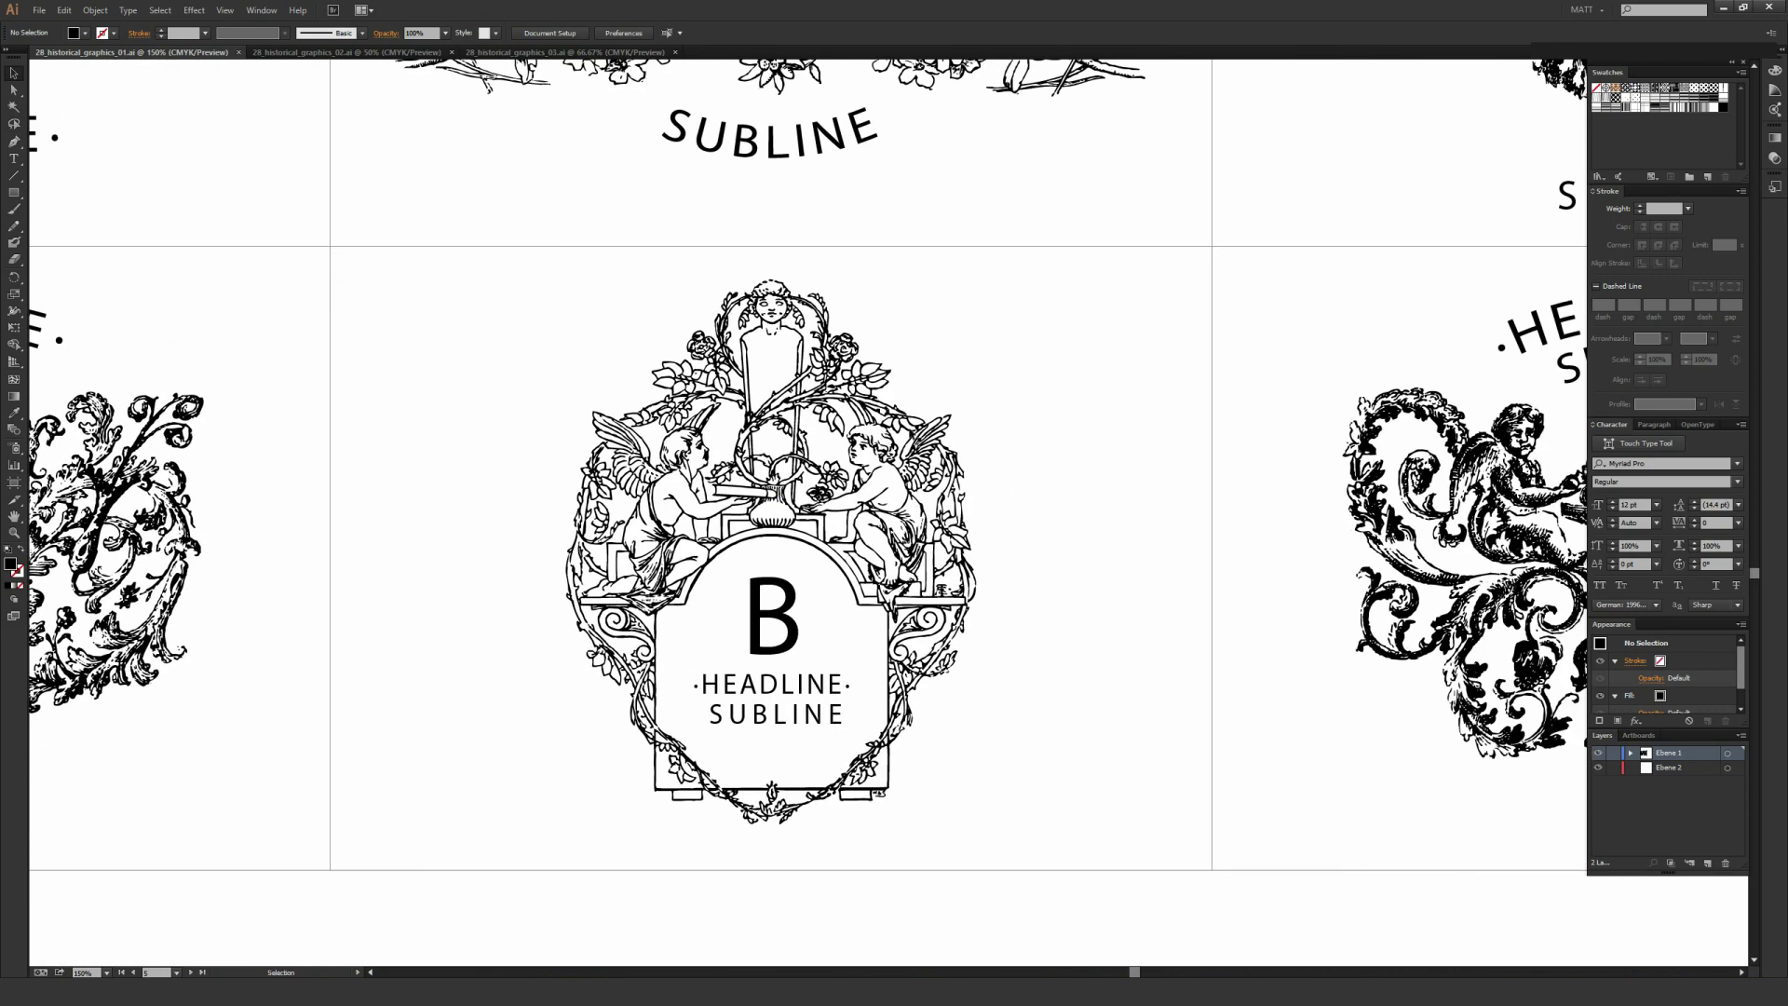
{"action": "left_click_drag", "start_coordinate": [863, 472], "coordinate": [167, 463]}
Step: Switch to 28_historical_graphics_02.ai, zoom to 150% and inspect the Costumes of the 13th Century title artboard
{"action": "left_click", "coordinate": [354, 52]}
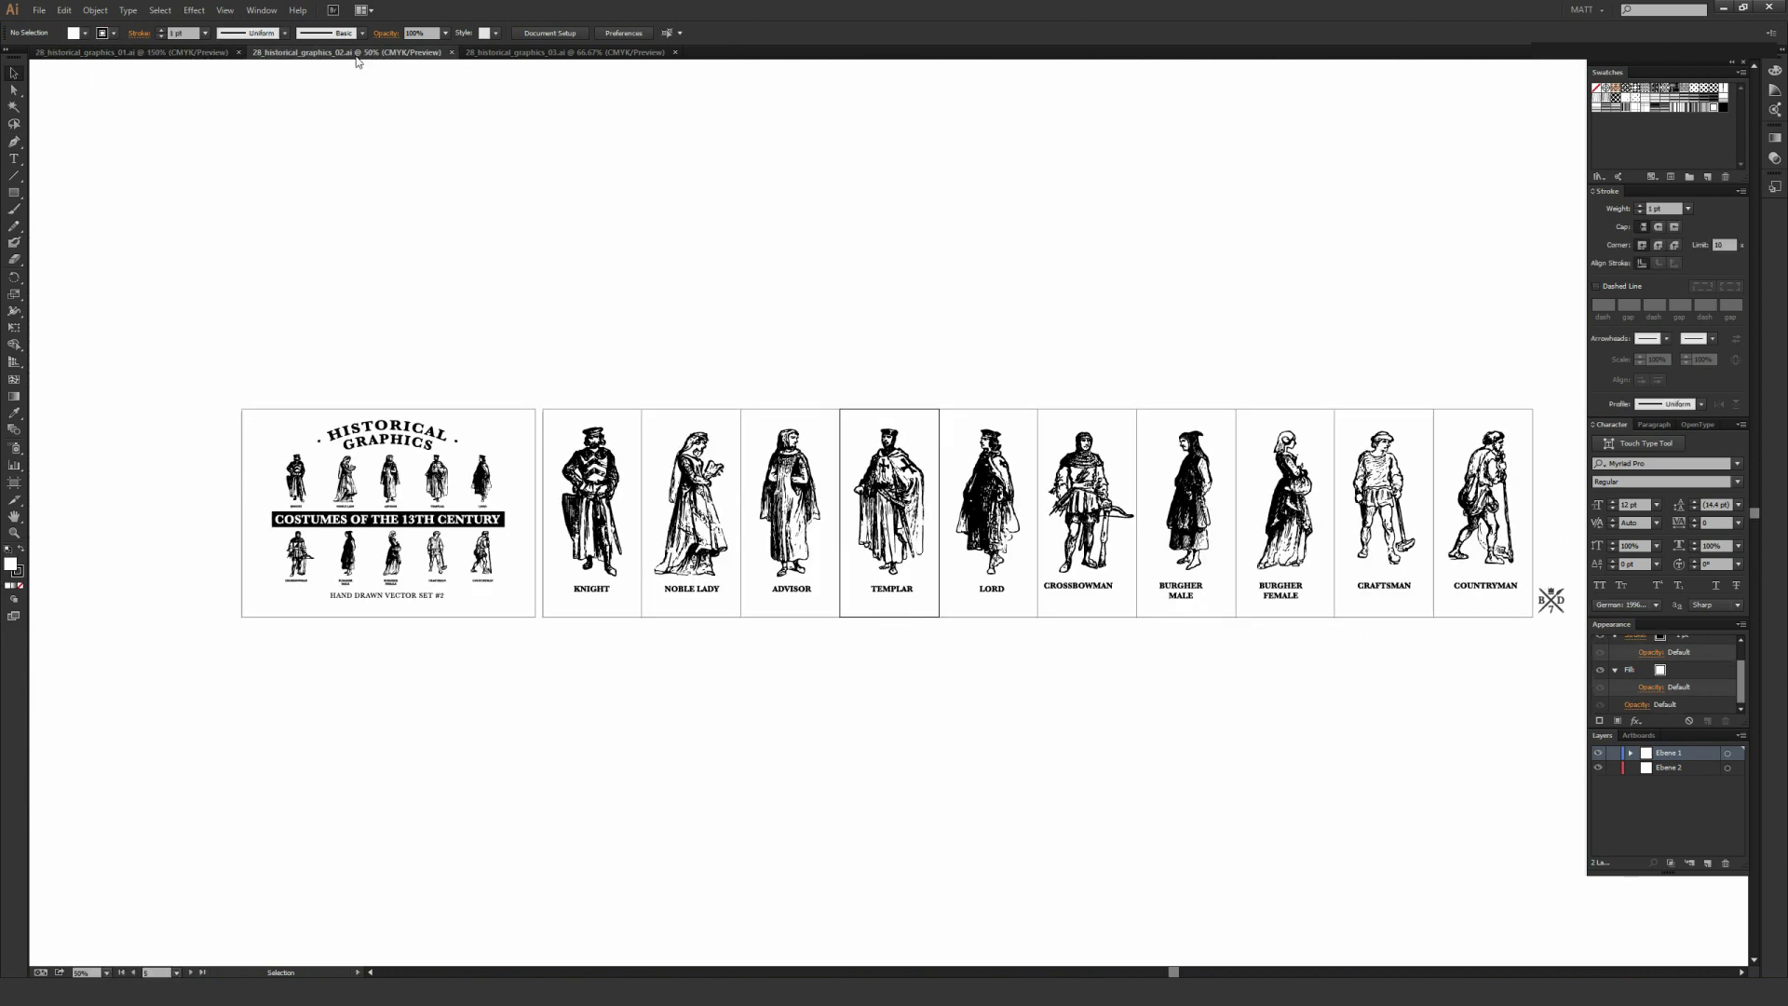
{"action": "key", "text": "ctrl+plus"}
{"action": "key", "text": "ctrl+plus"}
{"action": "key", "text": "ctrl+plus"}
{"action": "left_click_drag", "start_coordinate": [400, 515], "coordinate": [1130, 515]}
{"action": "left_click_drag", "start_coordinate": [587, 500], "coordinate": [1044, 485]}
{"action": "left_click_drag", "start_coordinate": [1180, 470], "coordinate": [776, 492]}
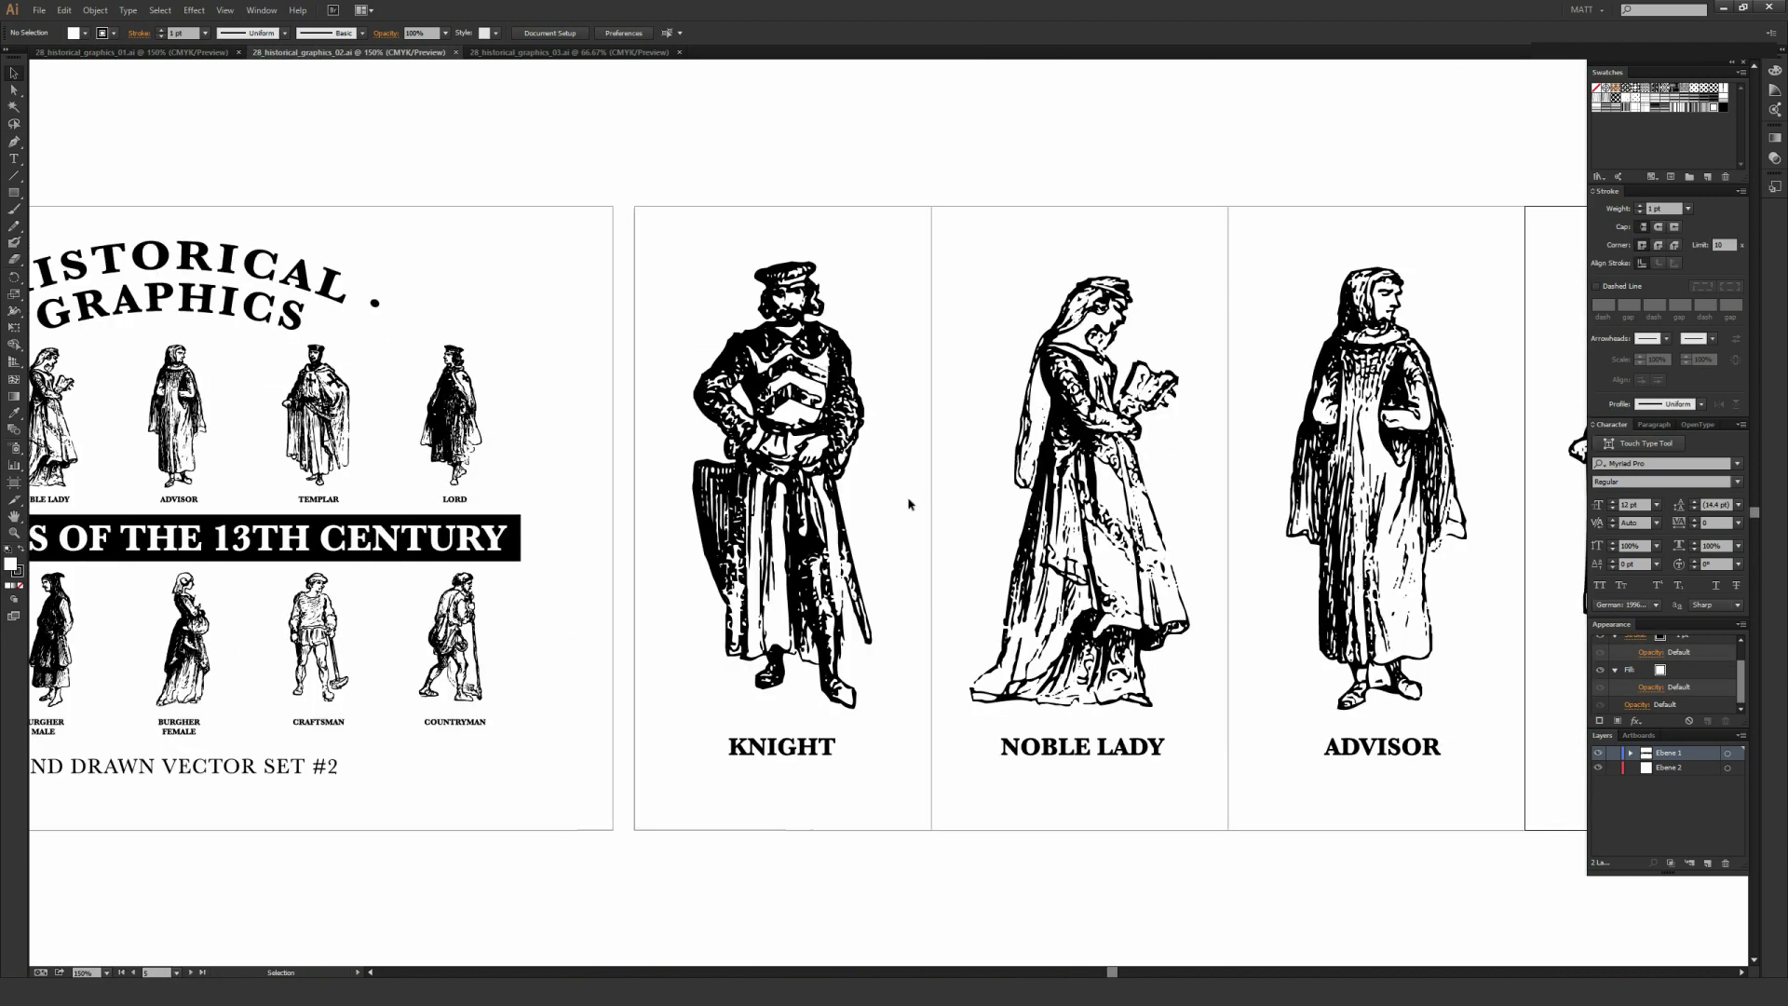
Step: Inspect the row of costume figures from Knight through Templar and Crossbowman to Countryman
{"action": "left_click_drag", "start_coordinate": [1081, 312], "coordinate": [713, 302]}
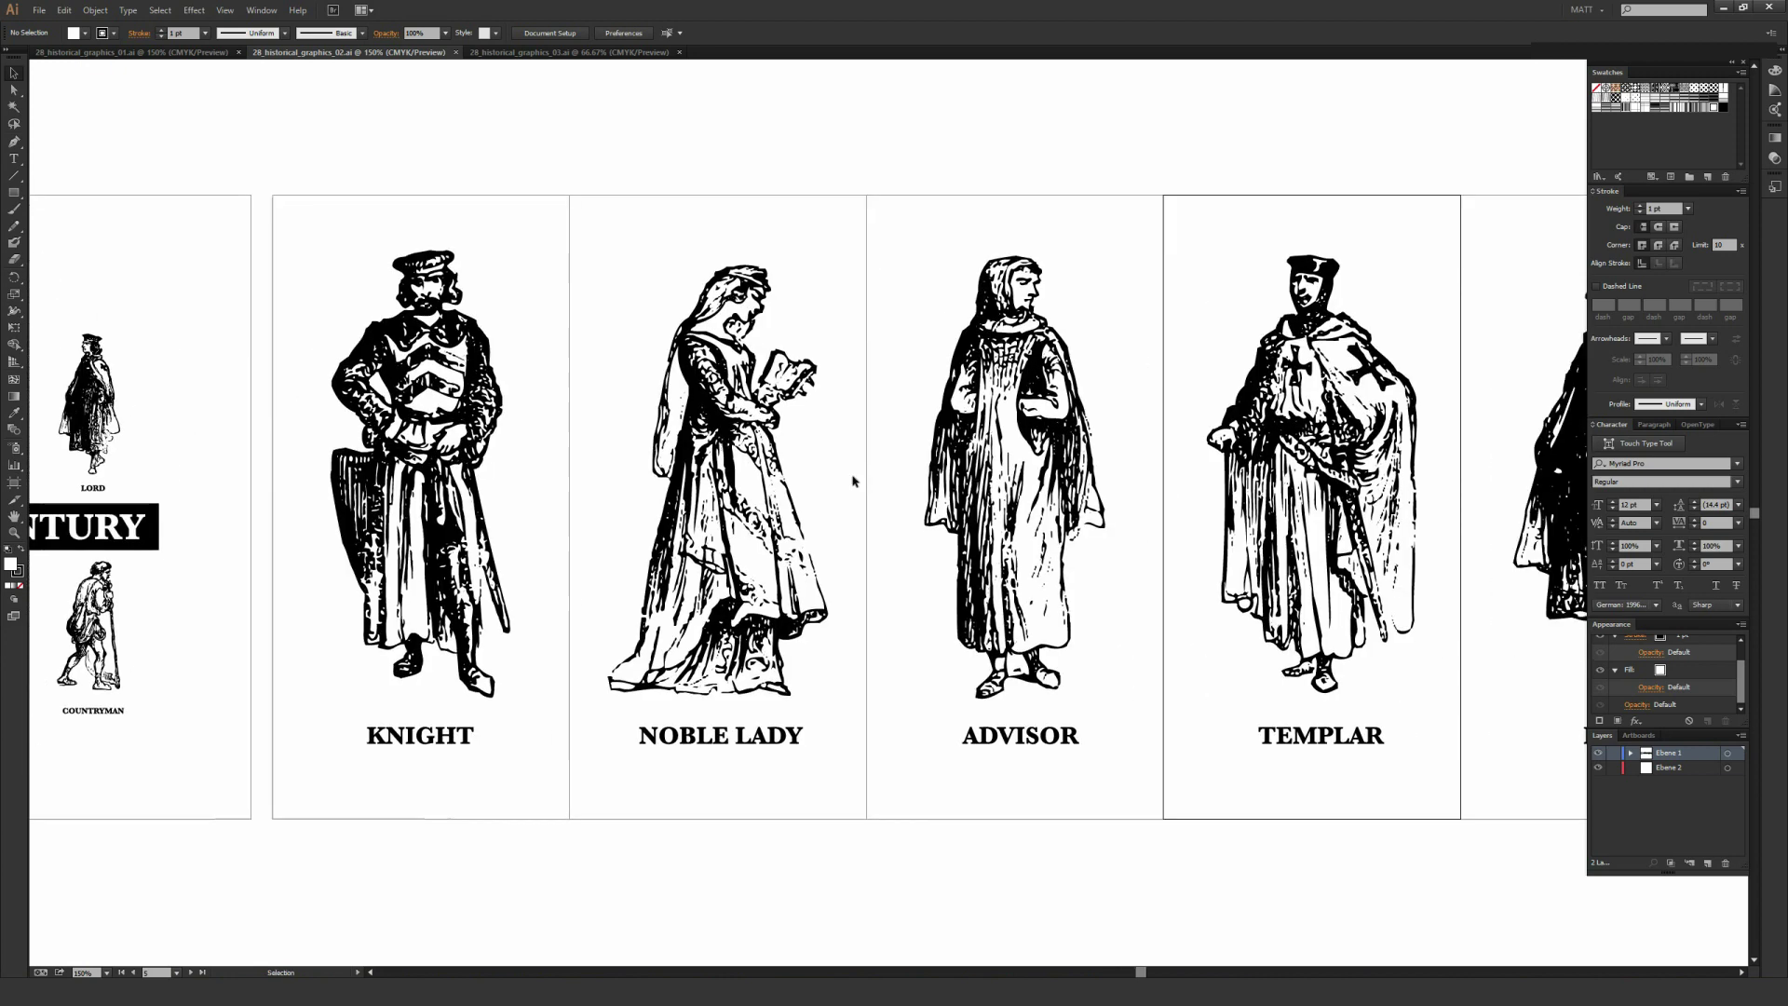
{"action": "left_click_drag", "start_coordinate": [1183, 540], "coordinate": [819, 563]}
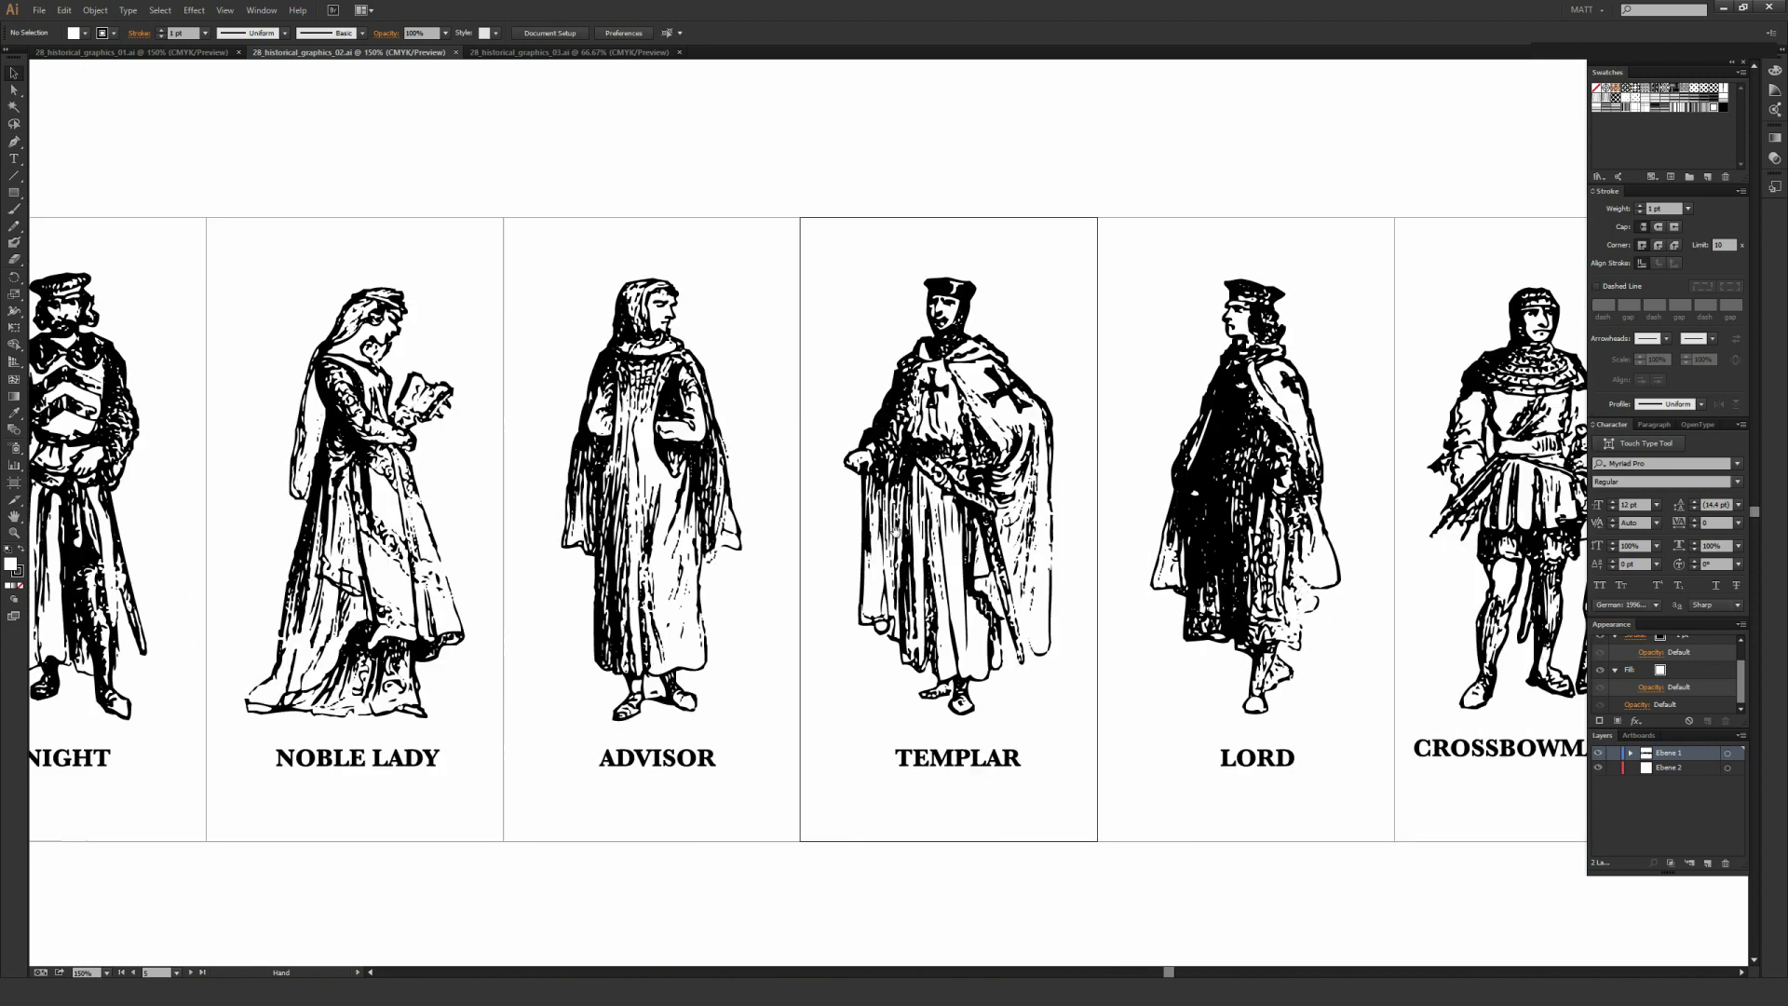
{"action": "left_click_drag", "start_coordinate": [1375, 471], "coordinate": [872, 476]}
{"action": "left_click_drag", "start_coordinate": [1301, 454], "coordinate": [727, 423]}
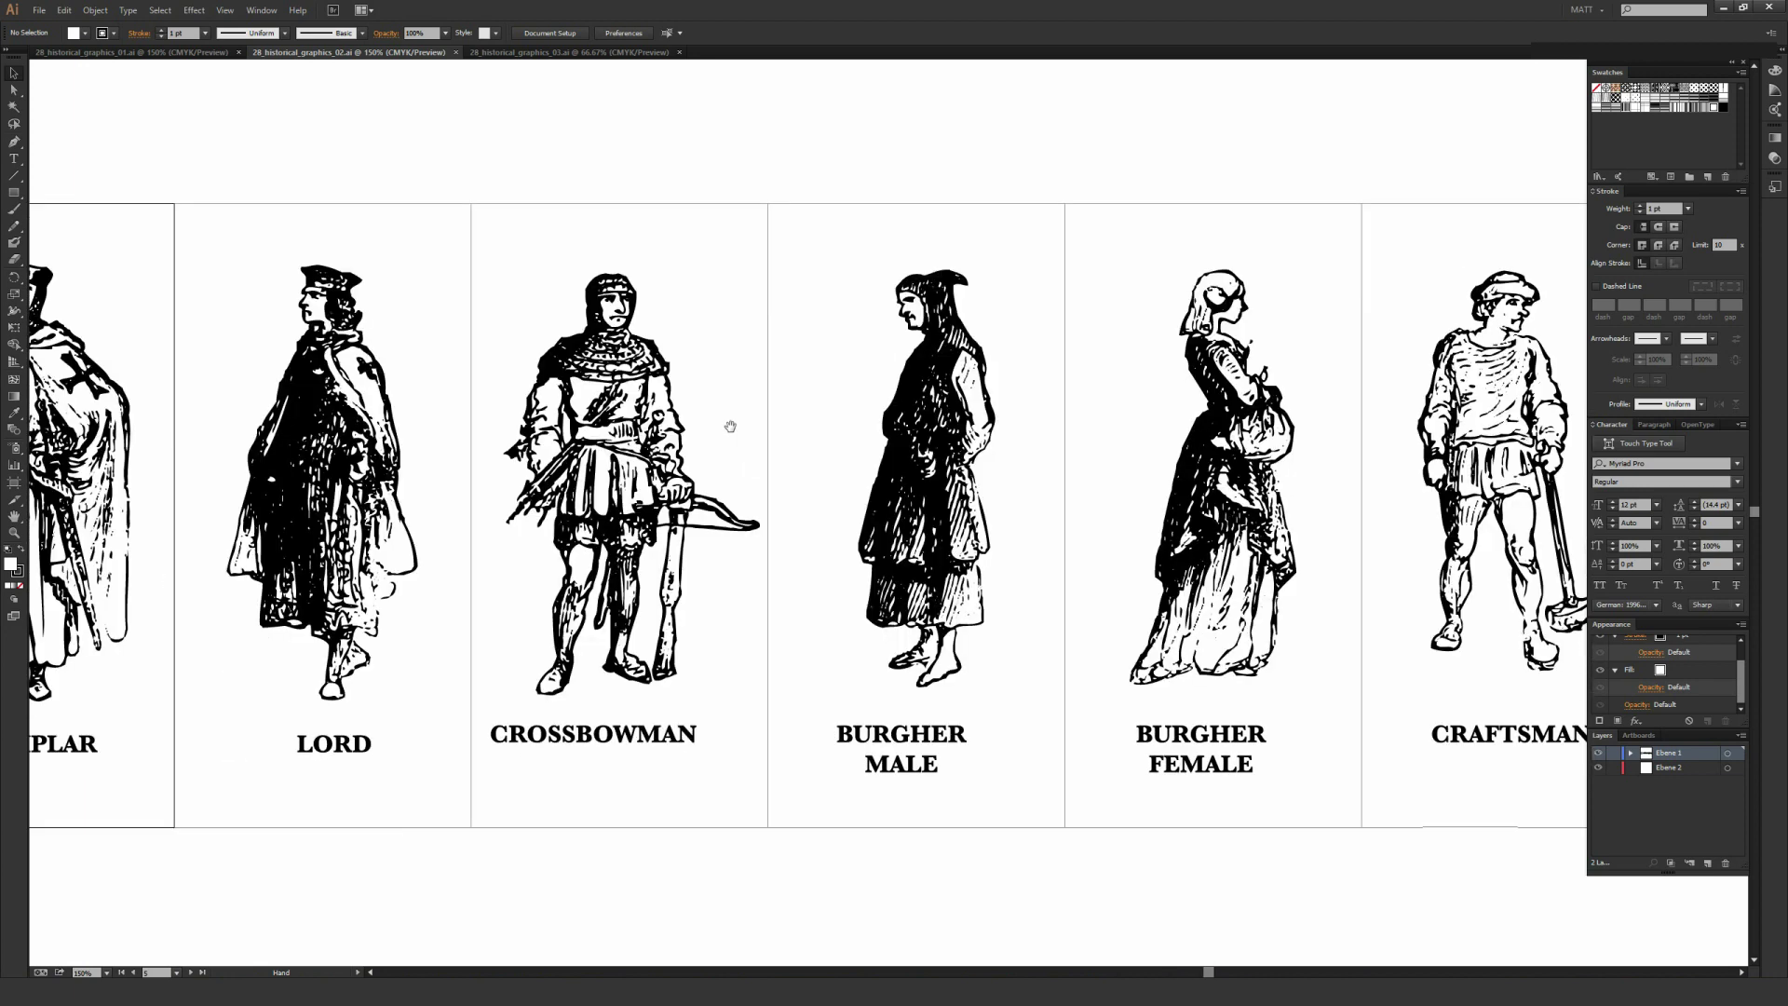
{"action": "left_click_drag", "start_coordinate": [1264, 446], "coordinate": [792, 451]}
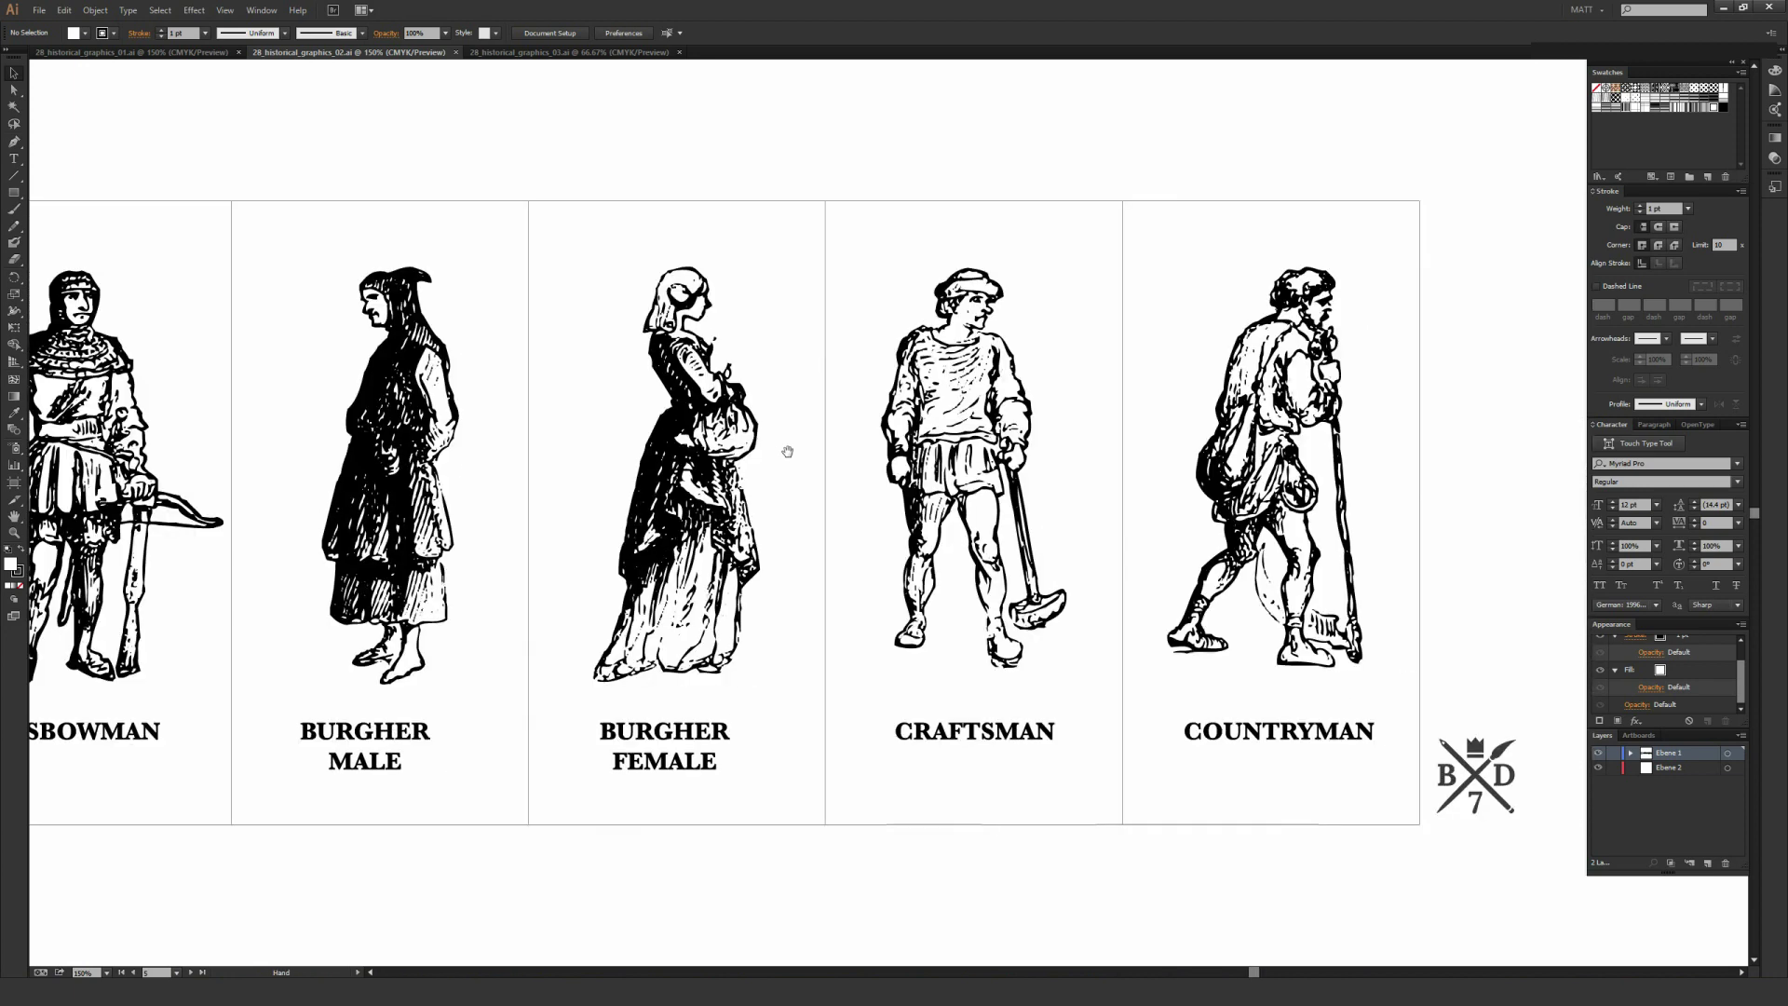
Step: Switch to 28_historical_graphics_03.ai and examine the upper ornaments of the first column at 300%
{"action": "left_click", "coordinate": [552, 54]}
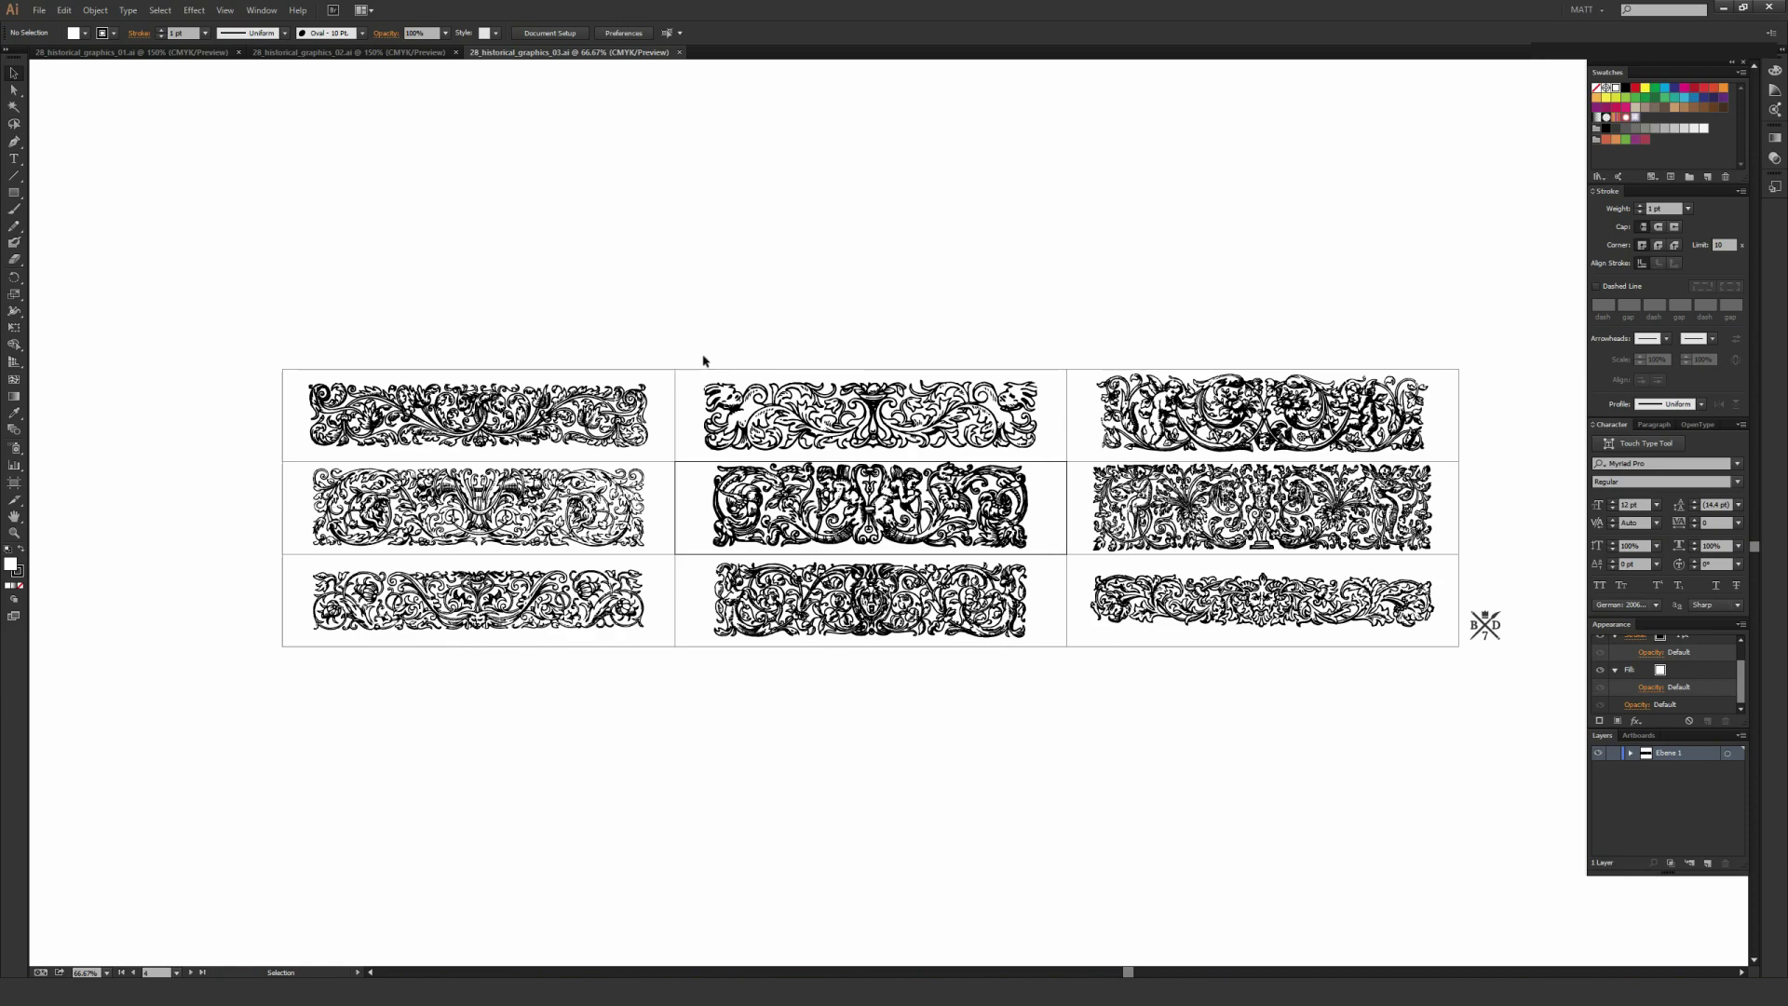
{"action": "key", "text": "ctrl+plus"}
{"action": "key", "text": "ctrl+plus"}
{"action": "key", "text": "ctrl+plus"}
{"action": "left_click_drag", "start_coordinate": [37, 330], "coordinate": [1139, 472]}
{"action": "key", "text": "ctrl+plus"}
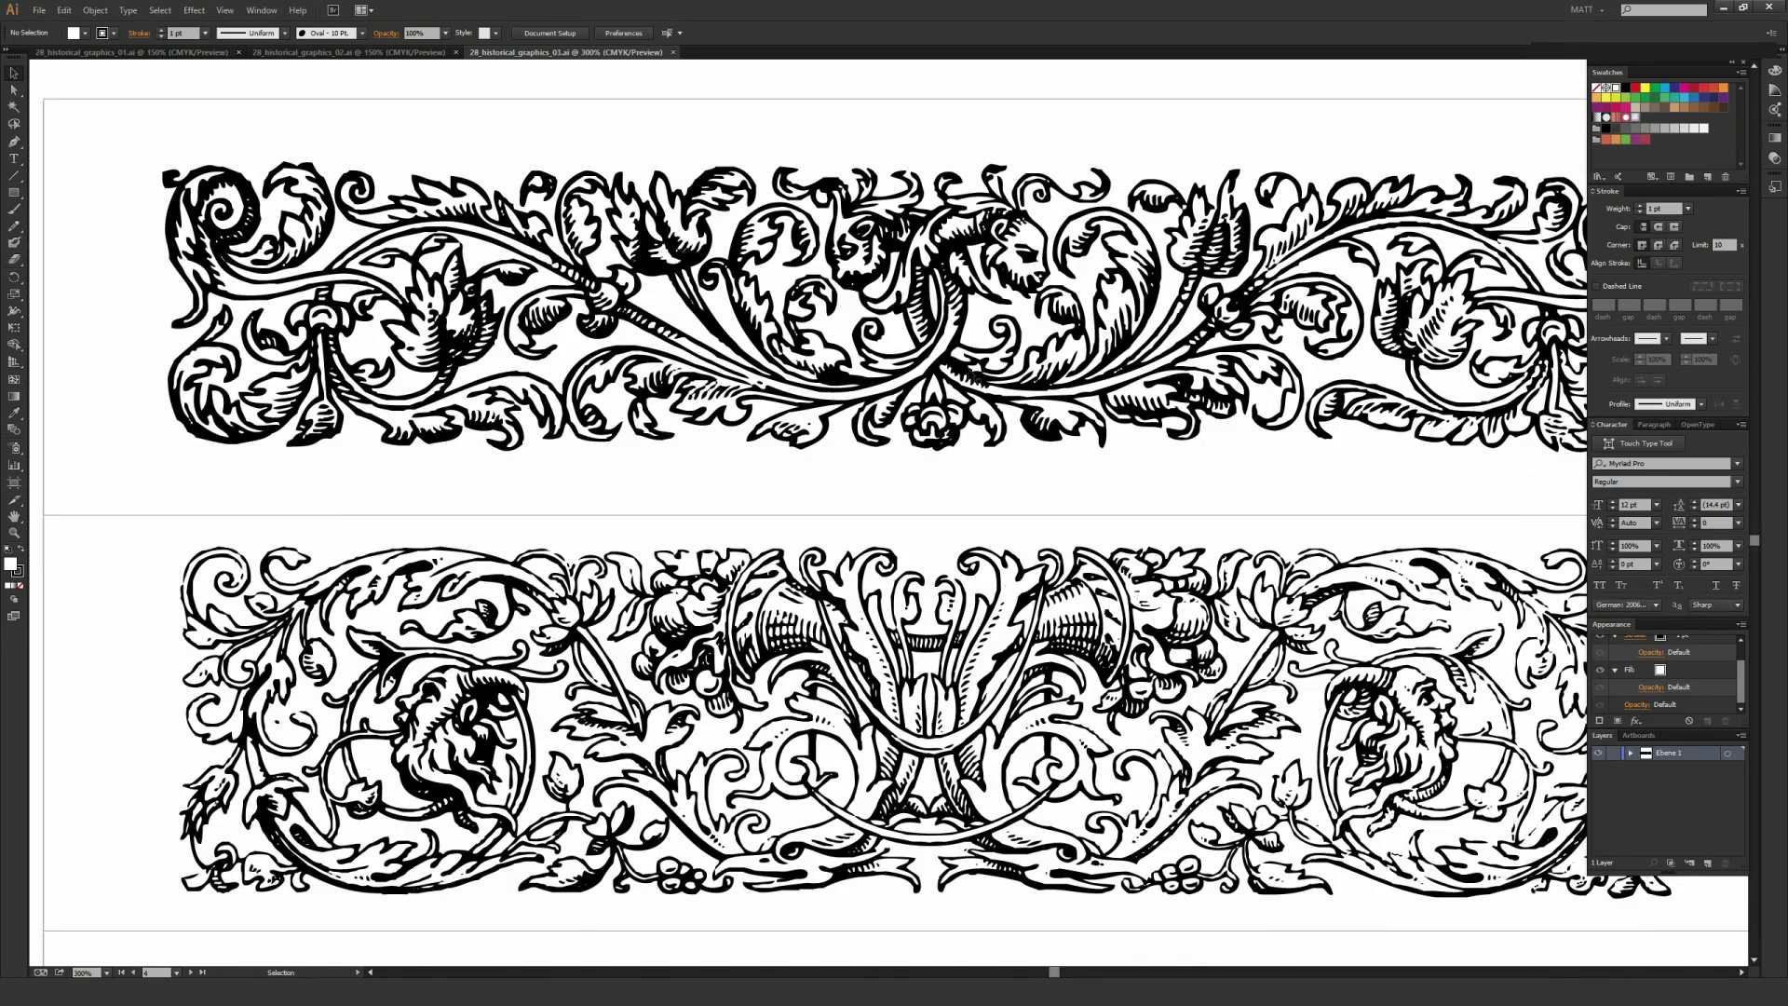
Step: Inspect the remaining first-column ornament and the three ornaments of the middle column
{"action": "left_click_drag", "start_coordinate": [1020, 650], "coordinate": [851, 234]}
{"action": "left_click_drag", "start_coordinate": [1006, 586], "coordinate": [115, 428]}
{"action": "scroll", "coordinate": [1285, 438], "scroll_direction": "right", "scroll_amount": 5}
{"action": "left_click_drag", "start_coordinate": [809, 325], "coordinate": [878, 543]}
{"action": "left_click_drag", "start_coordinate": [854, 467], "coordinate": [896, 611]}
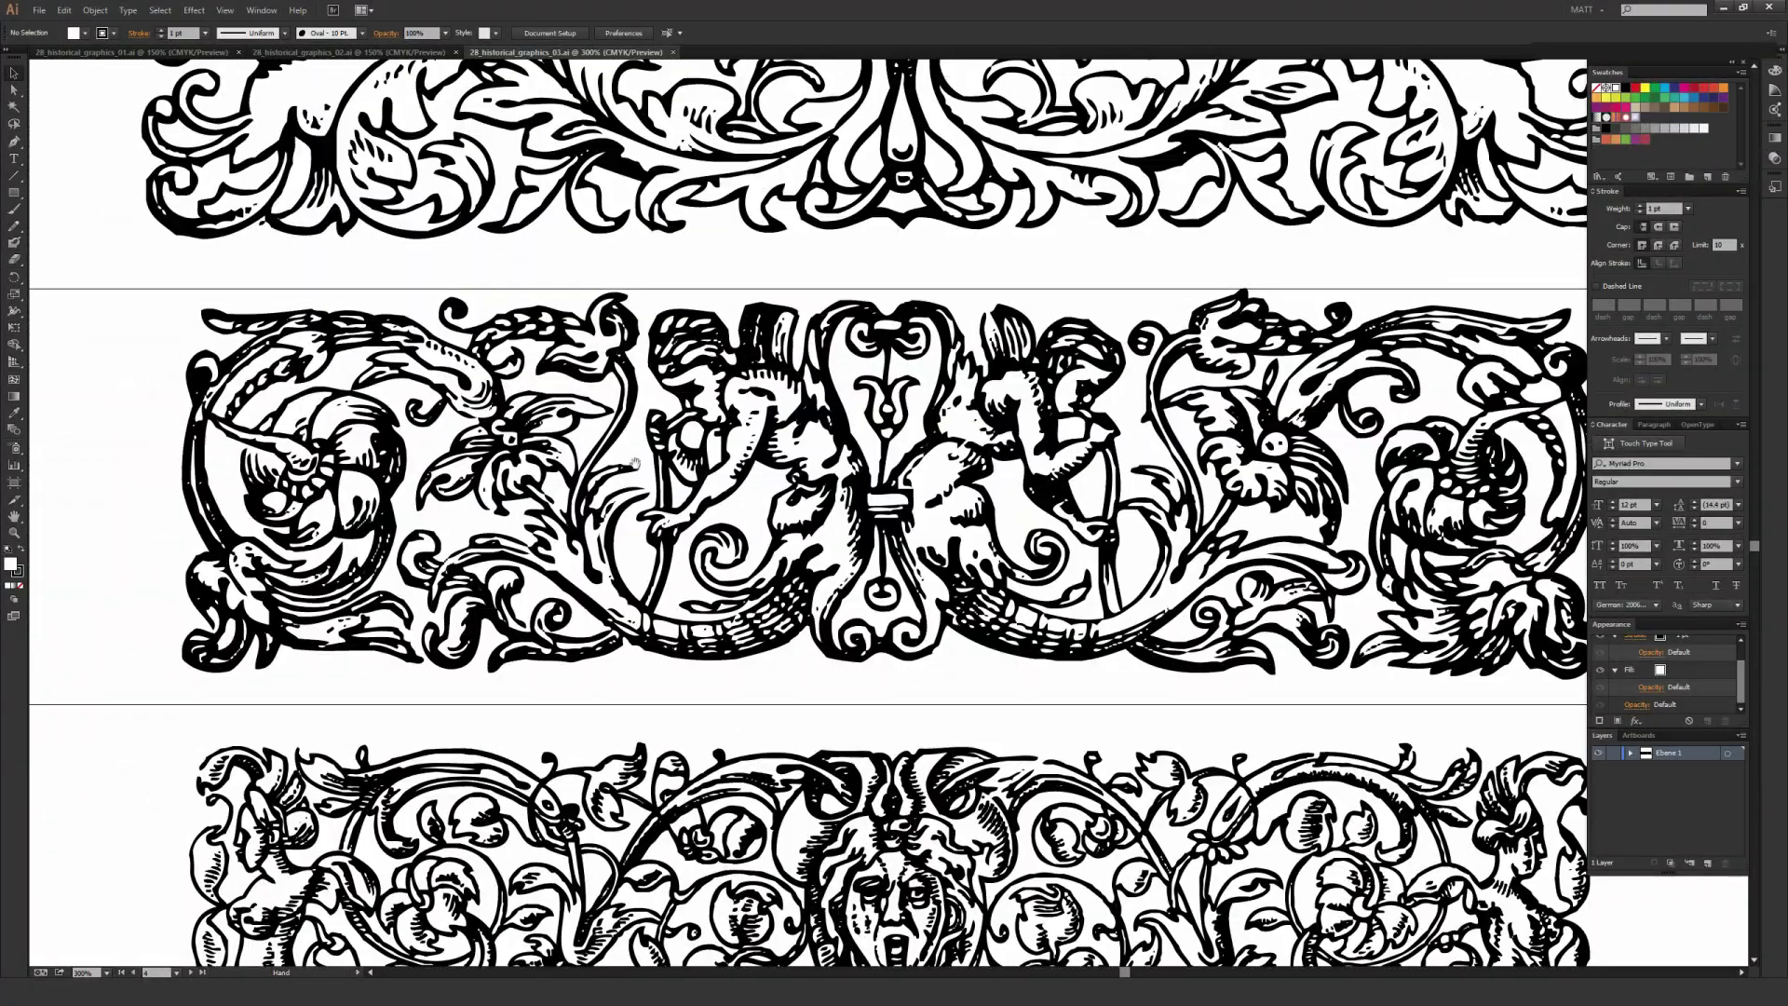
{"action": "scroll", "coordinate": [1034, 568], "scroll_direction": "up", "scroll_amount": 3}
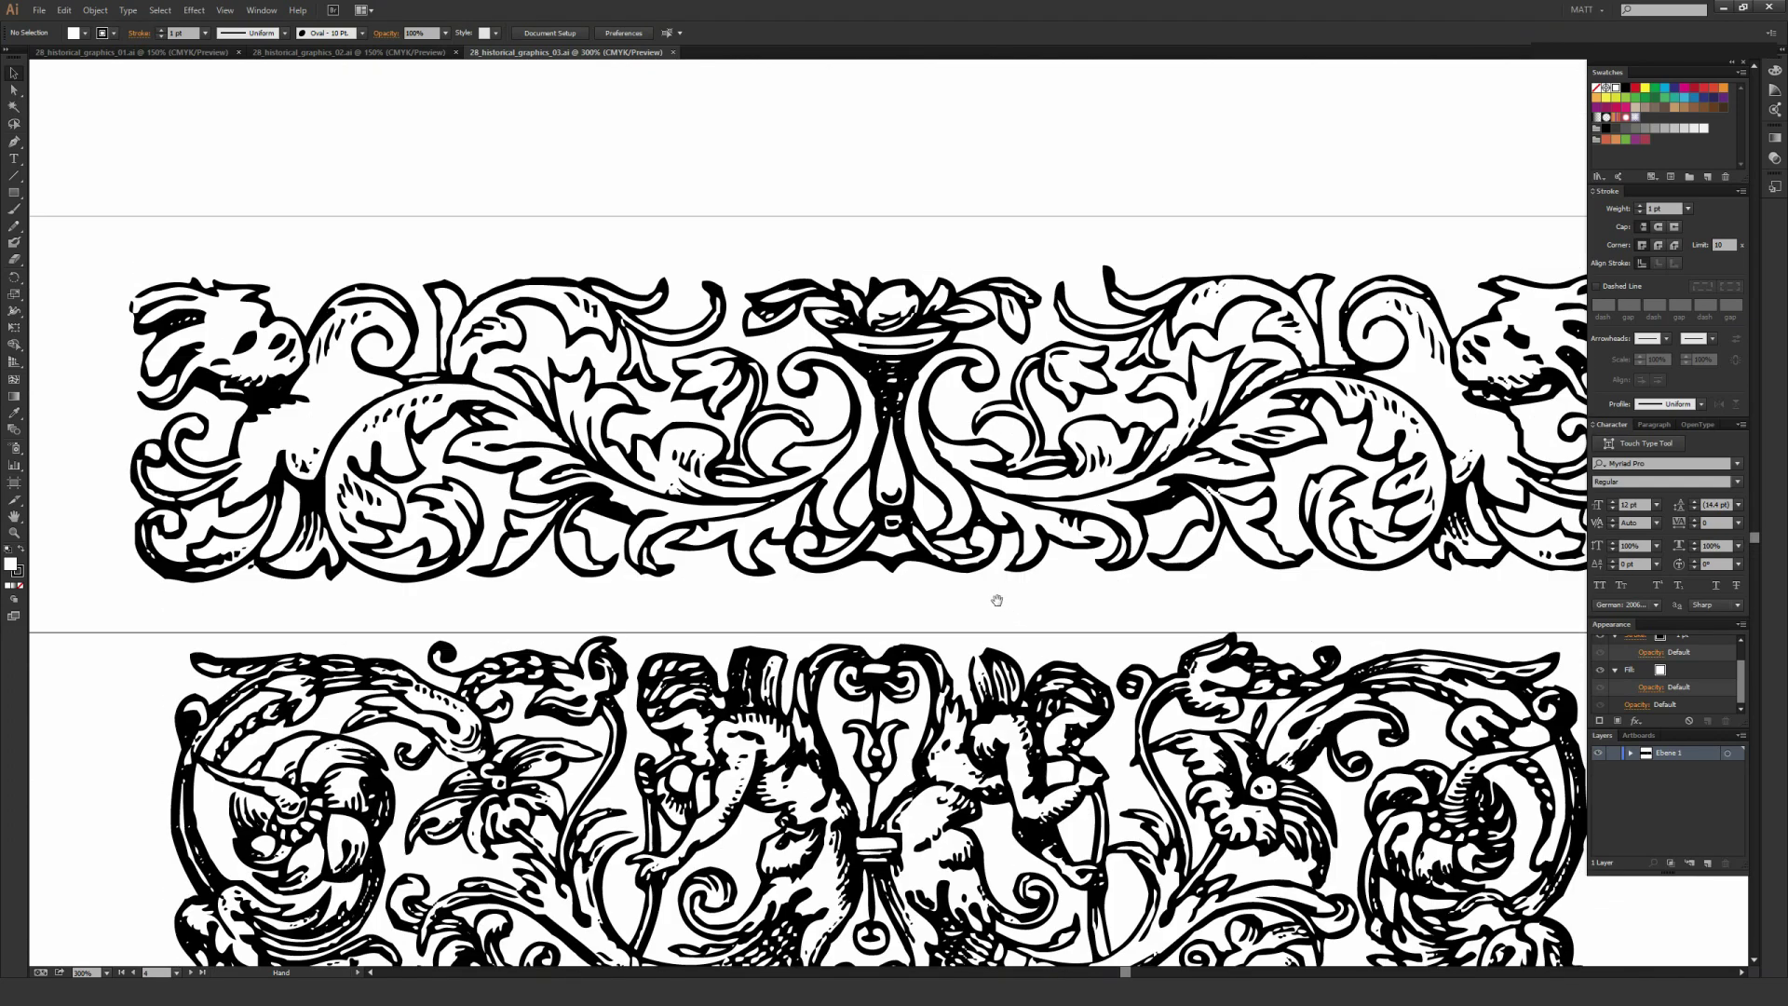
Step: Inspect the third-column ornaments, reducing the zoom to 200%, and return to the middle column
{"action": "left_click_drag", "start_coordinate": [1432, 466], "coordinate": [895, 451]}
{"action": "left_click_drag", "start_coordinate": [1415, 585], "coordinate": [1093, 602]}
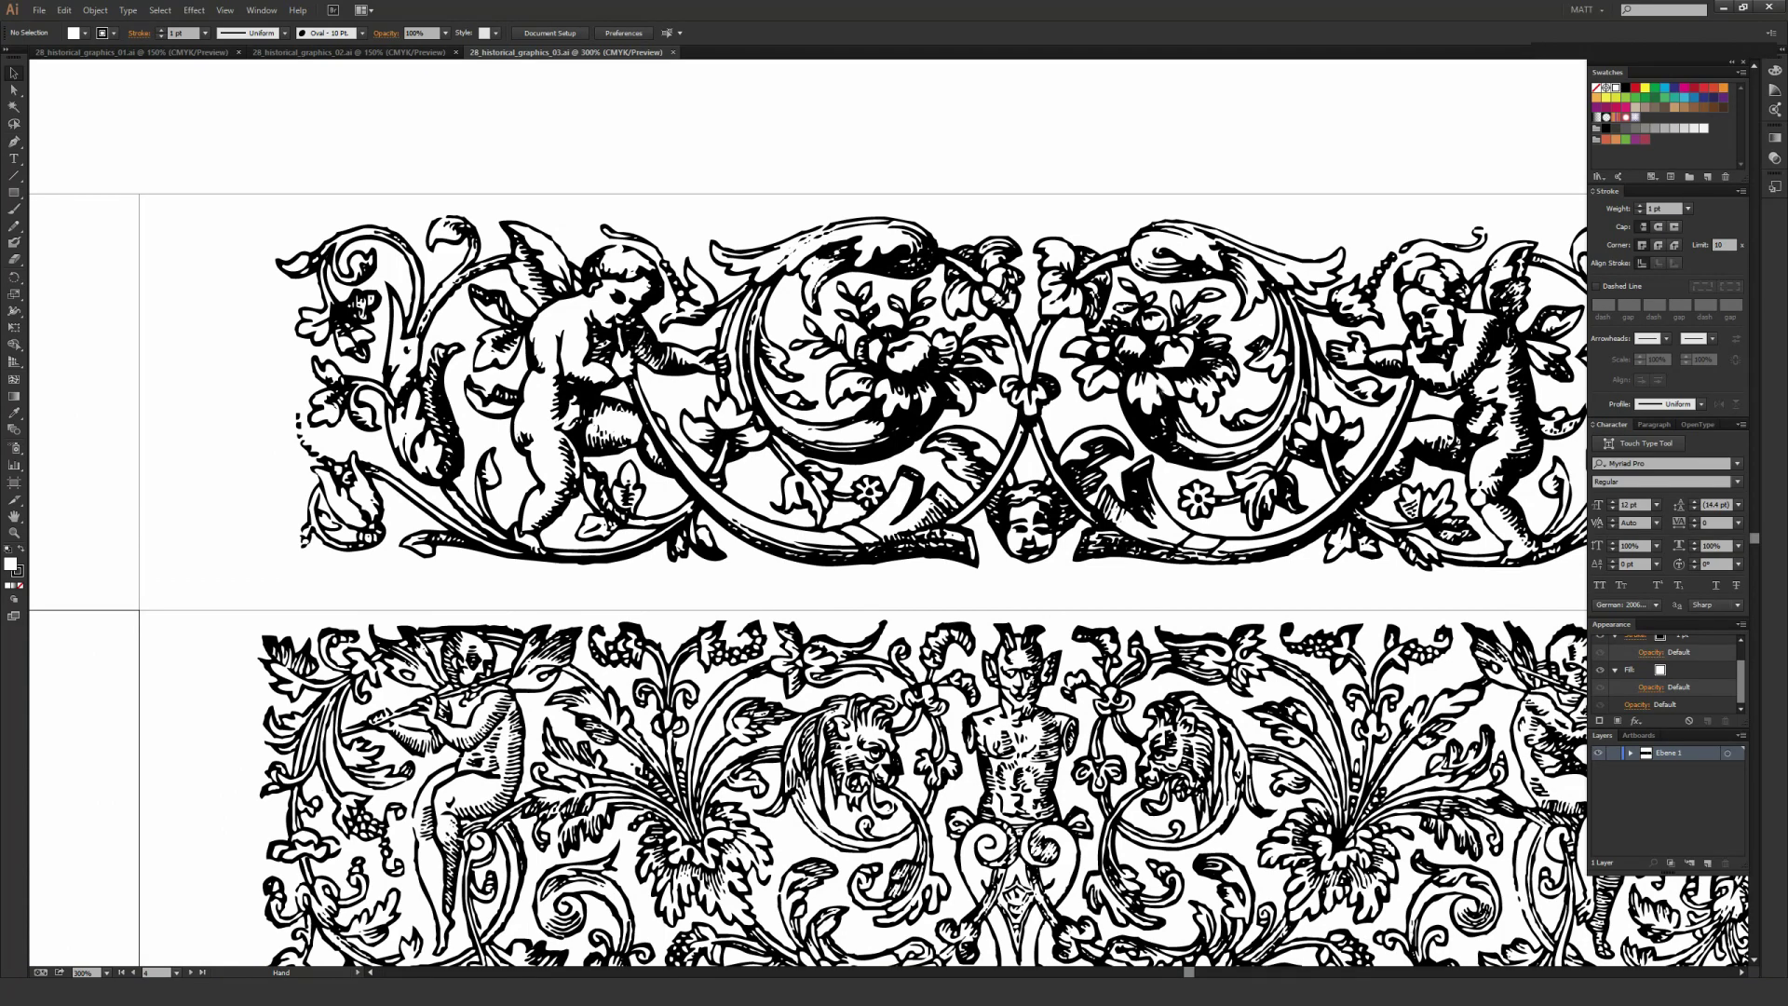
{"action": "key", "text": "ctrl+minus"}
{"action": "left_click_drag", "start_coordinate": [1104, 674], "coordinate": [1083, 634]}
{"action": "left_click_drag", "start_coordinate": [1136, 805], "coordinate": [1052, 485]}
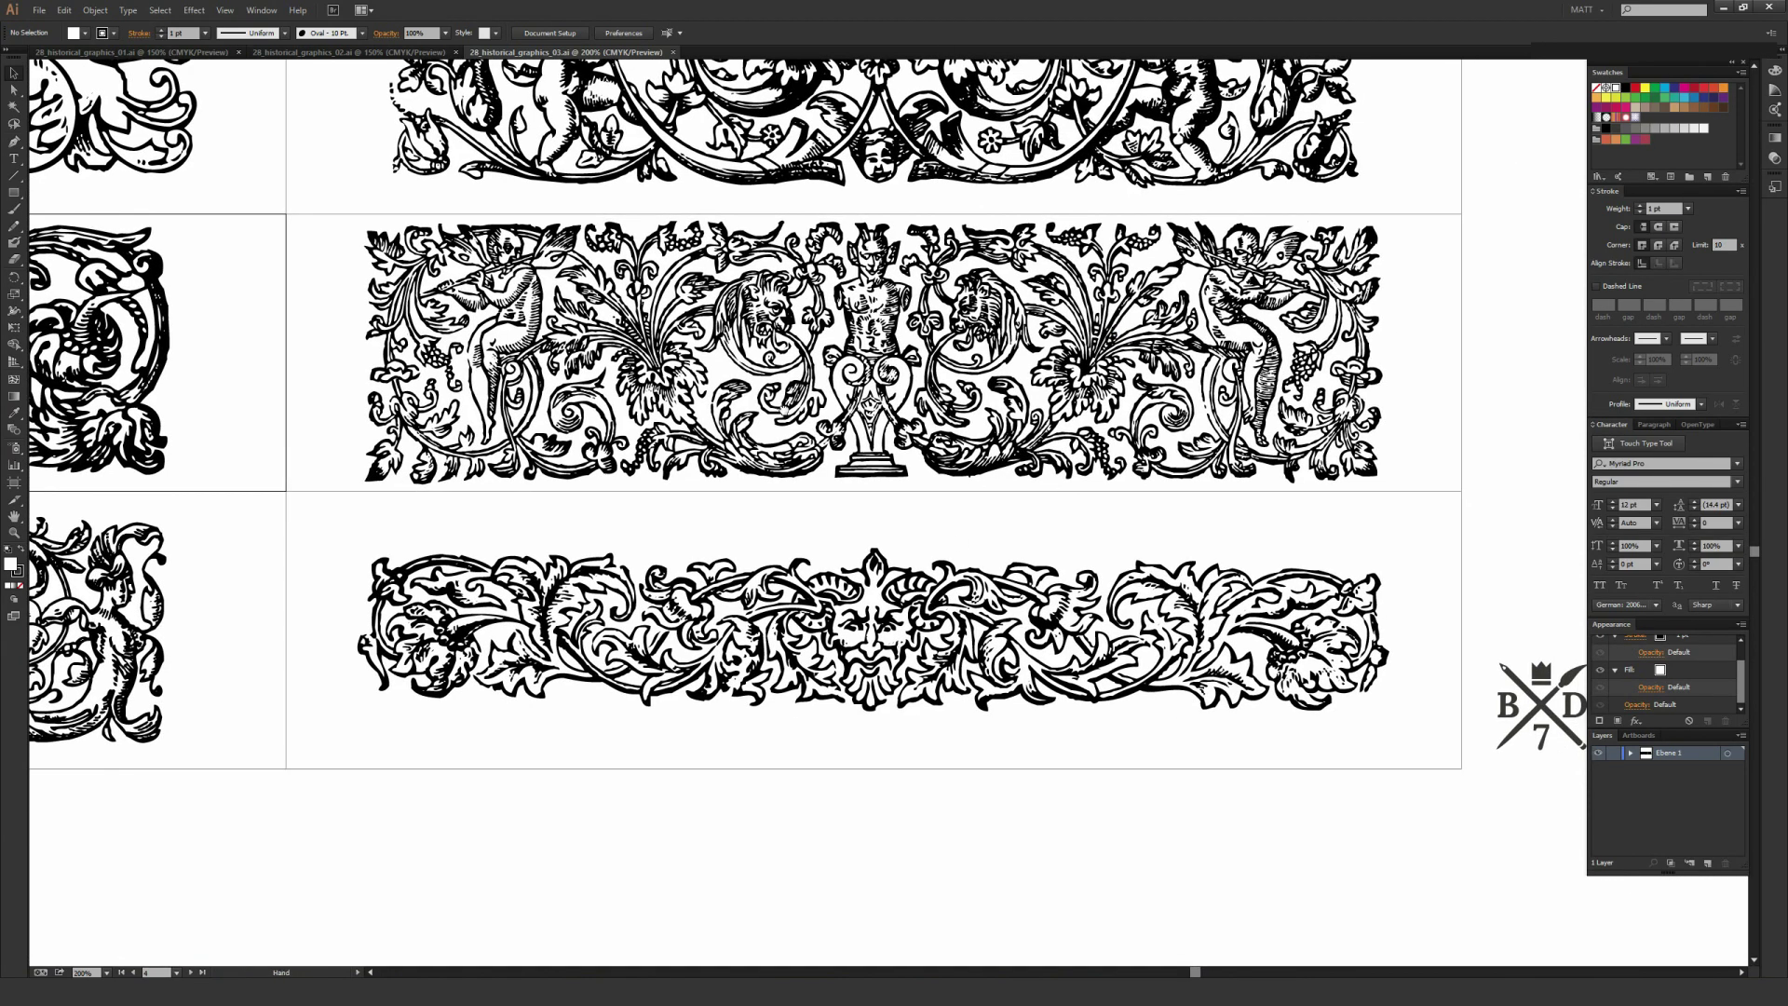
{"action": "left_click_drag", "start_coordinate": [789, 440], "coordinate": [1042, 610]}
{"action": "left_click_drag", "start_coordinate": [585, 471], "coordinate": [1175, 458]}
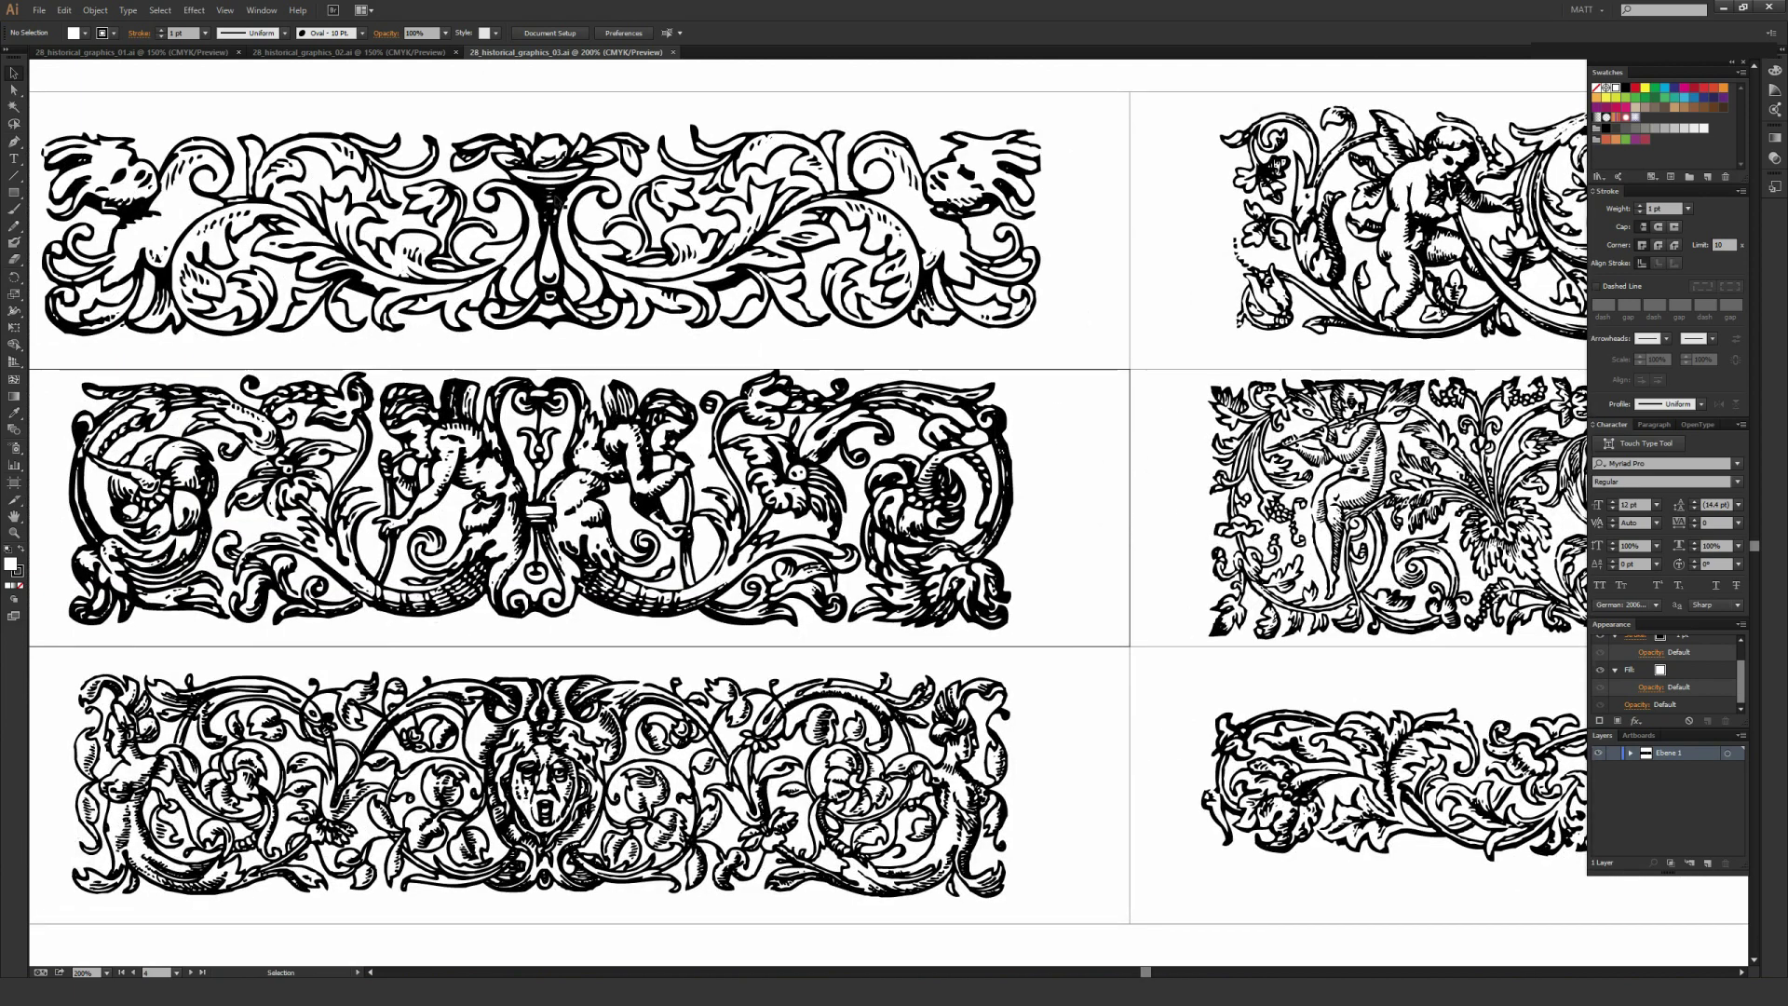
Step: Return to 28_historical_graphics_02.ai and view the row of costume figures at 66.67%
{"action": "left_click", "coordinate": [408, 53]}
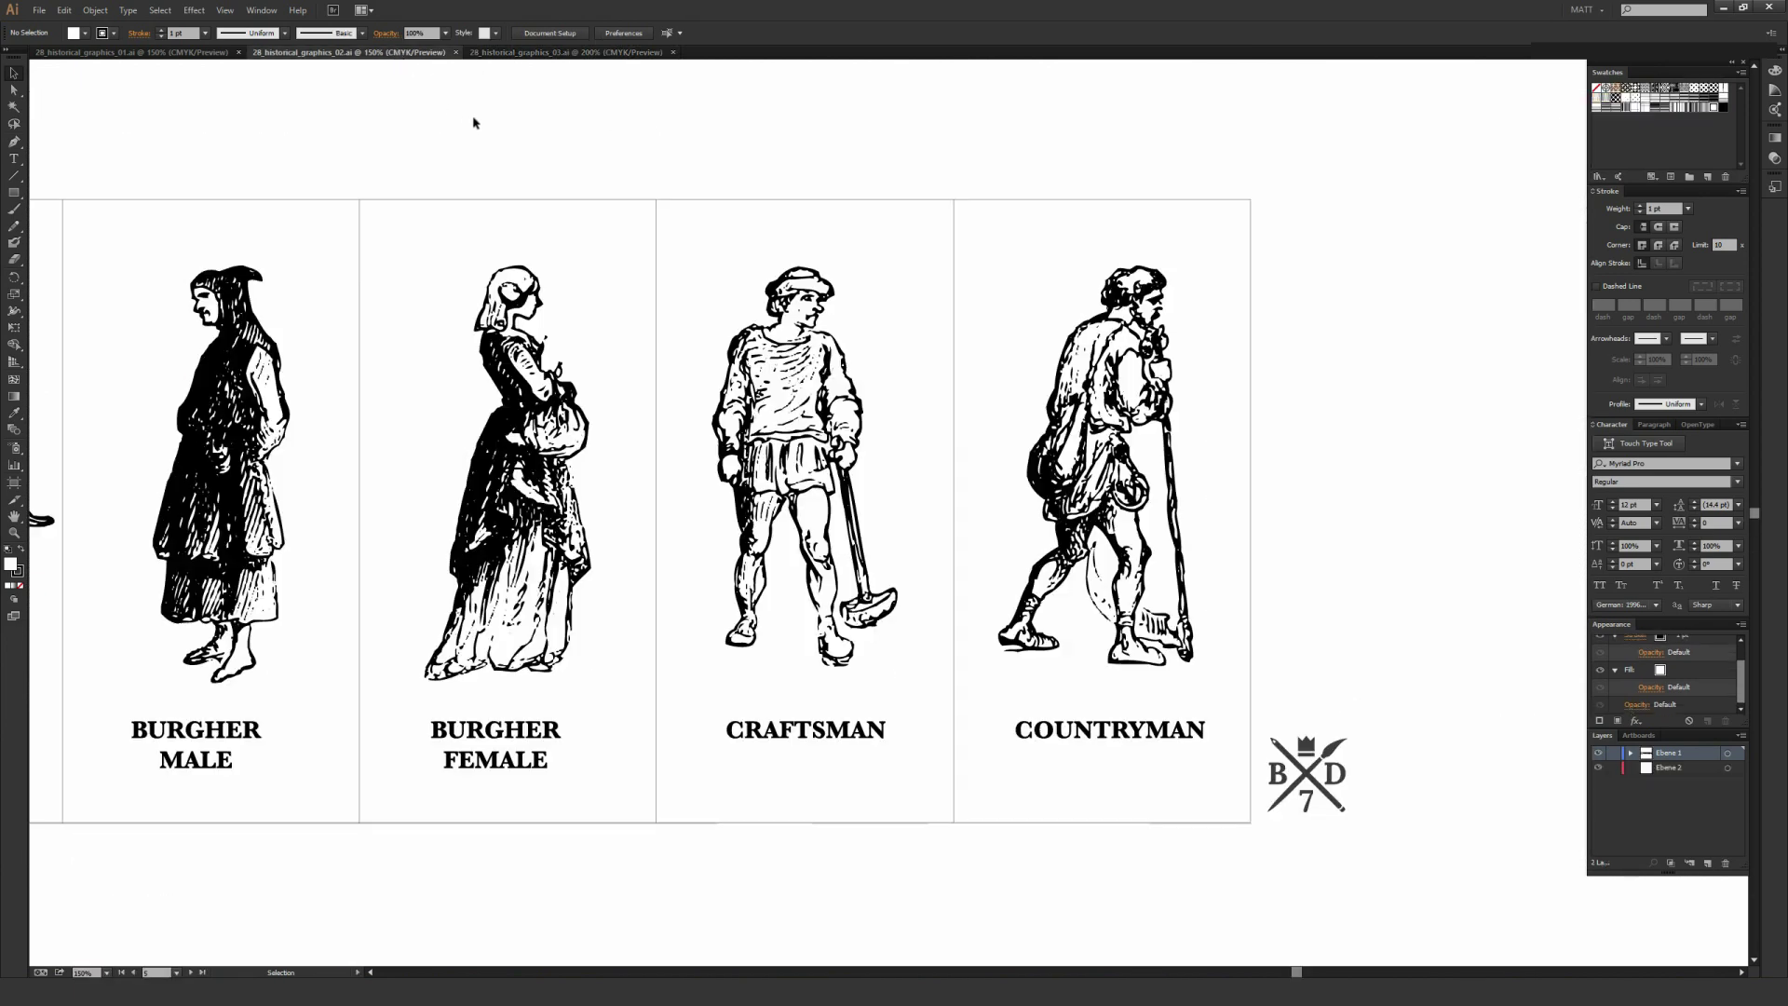
{"action": "key", "text": "ctrl+minus"}
{"action": "key", "text": "ctrl+minus"}
{"action": "left_click_drag", "start_coordinate": [679, 324], "coordinate": [1239, 329]}
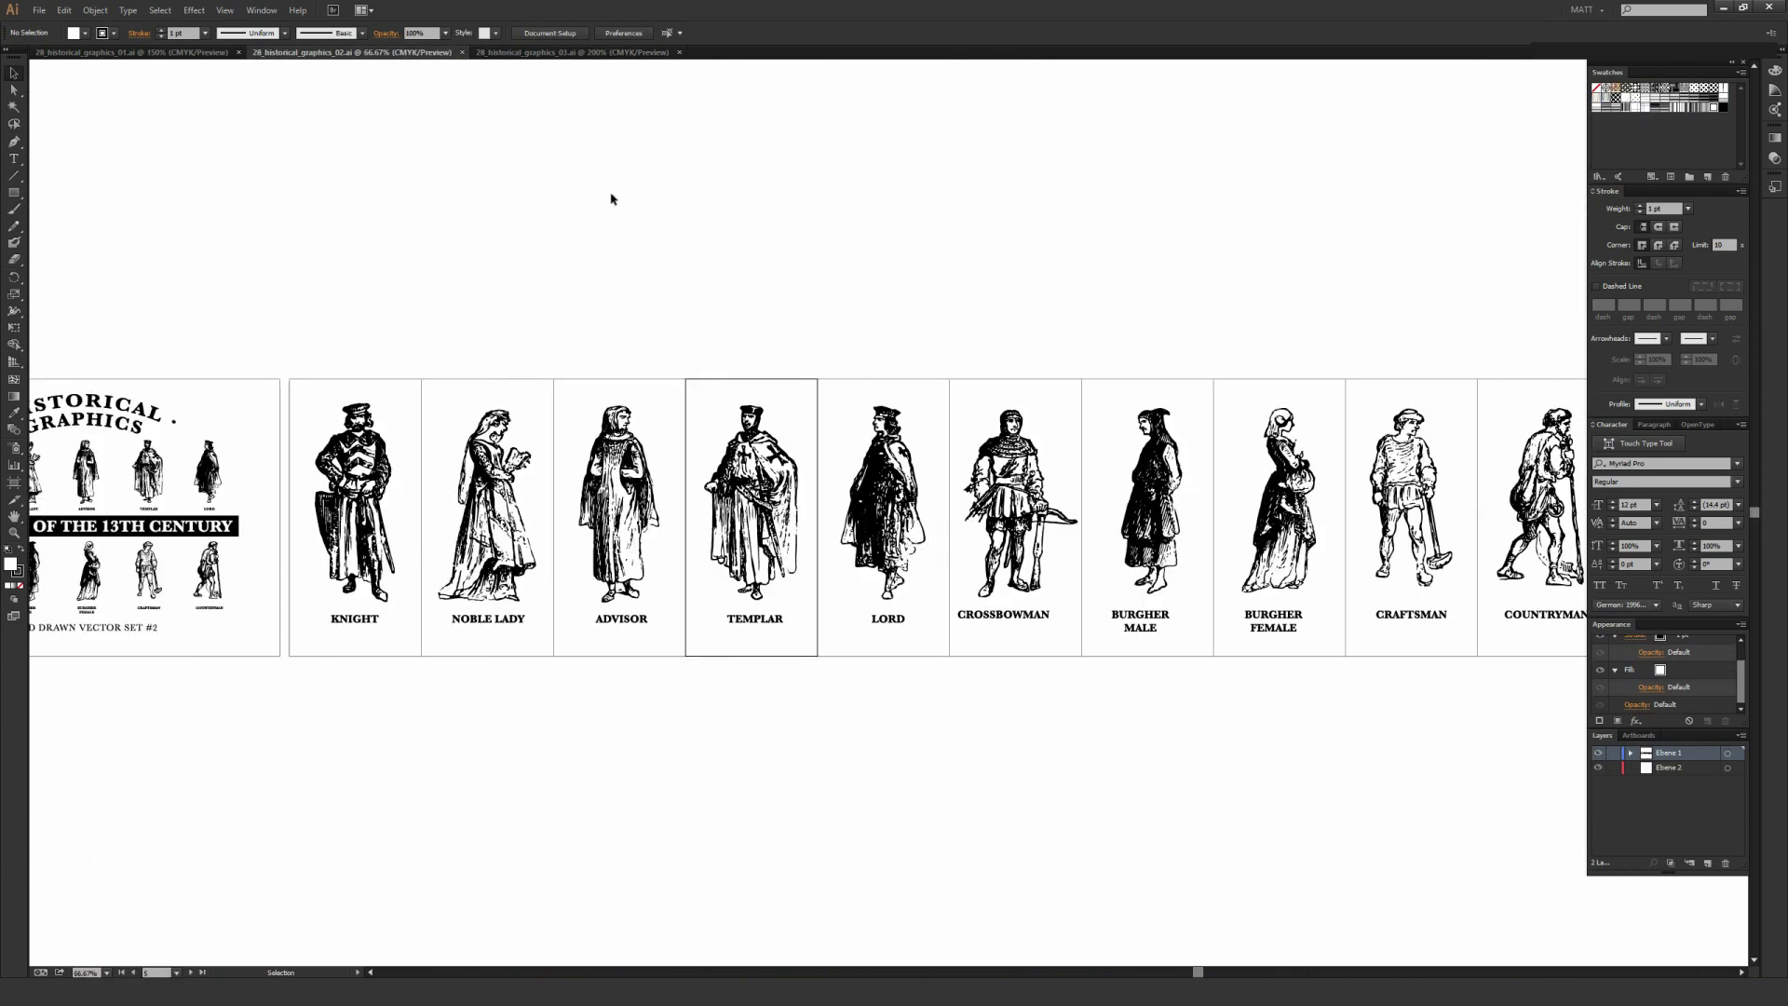
Step: Return to 28_historical_graphics_01.ai and view all nine emblems together at 66.67%
{"action": "left_click", "coordinate": [174, 57]}
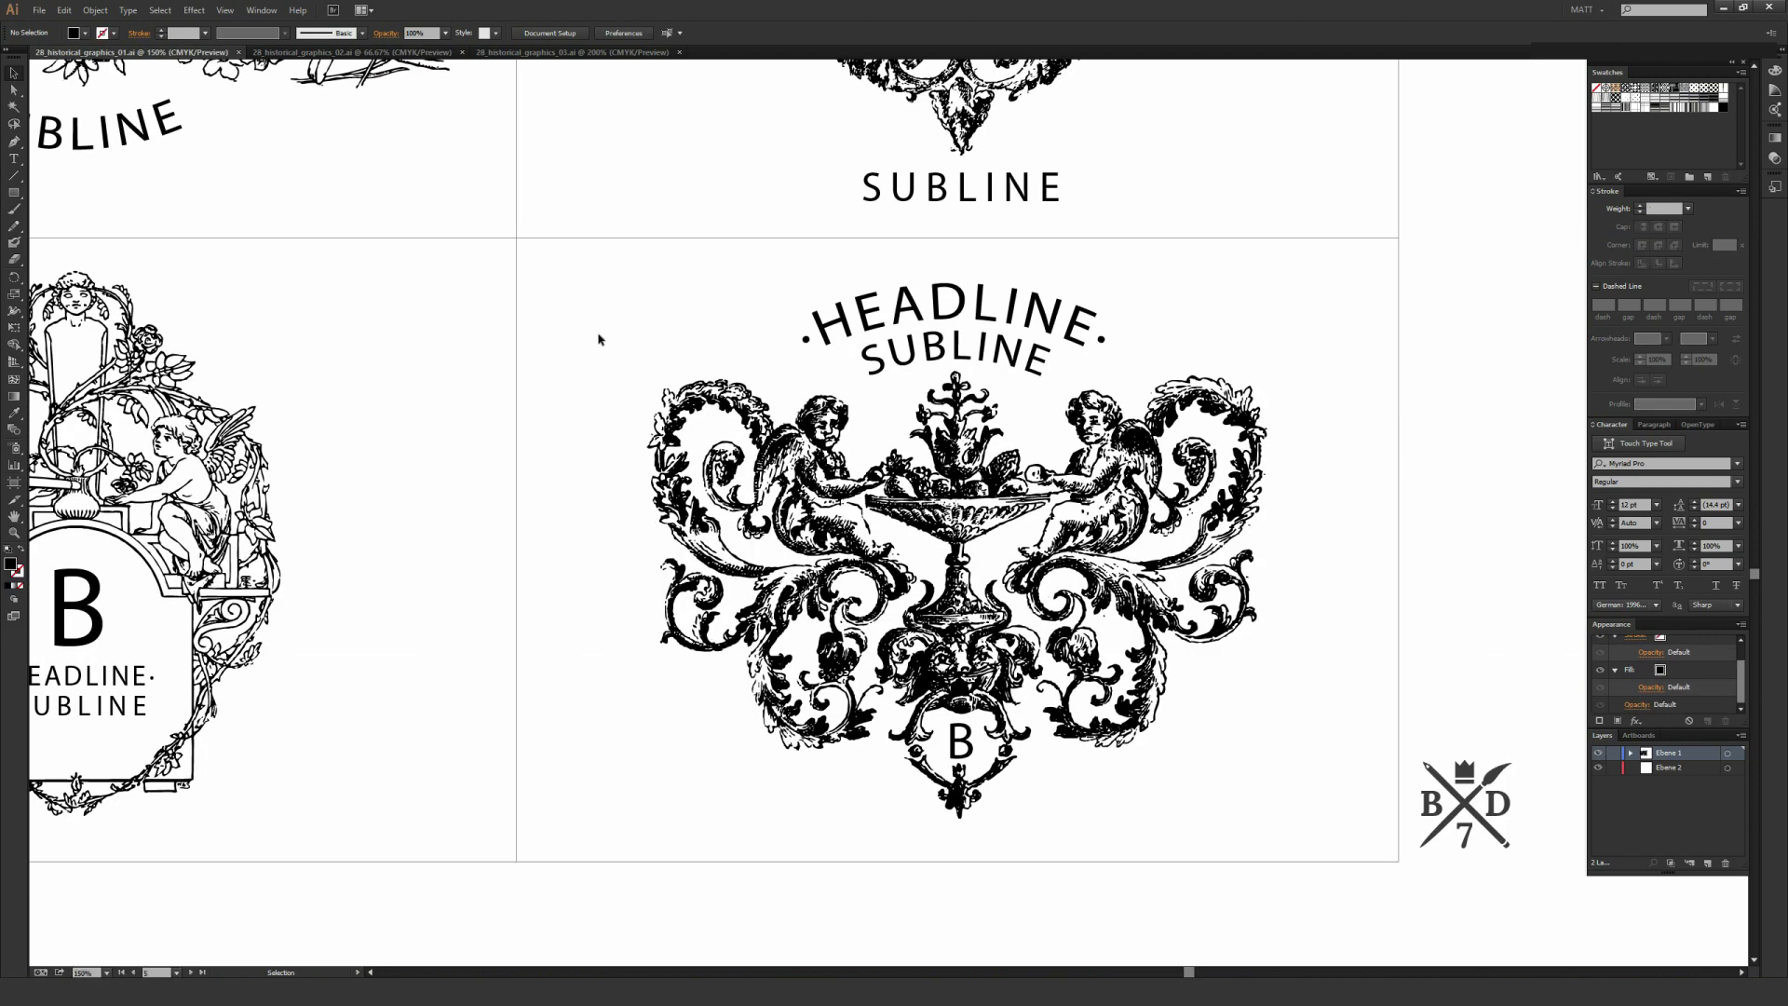
{"action": "key", "text": "ctrl+minus"}
{"action": "key", "text": "ctrl+minus"}
{"action": "left_click_drag", "start_coordinate": [626, 326], "coordinate": [1023, 565]}
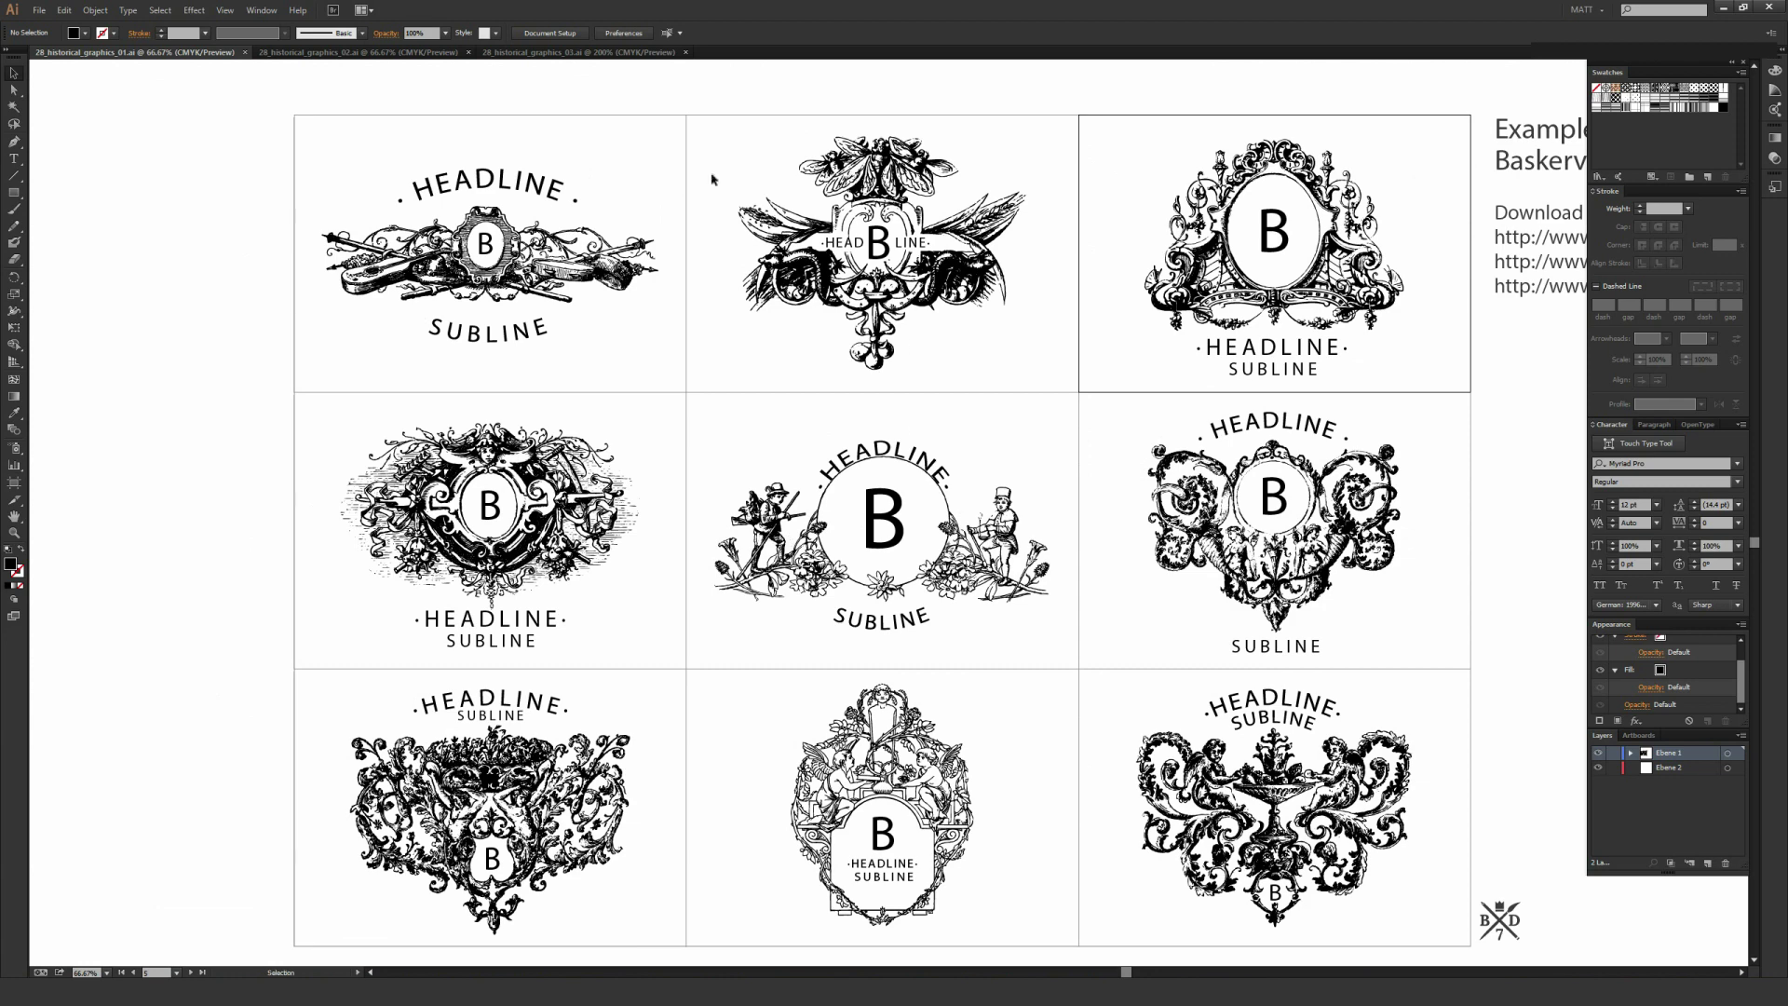
Step: Zoom to 150% on the circular two-figure emblem and select its curved HEADLINE text
{"action": "key", "text": "ctrl+plus"}
{"action": "key", "text": "ctrl+plus"}
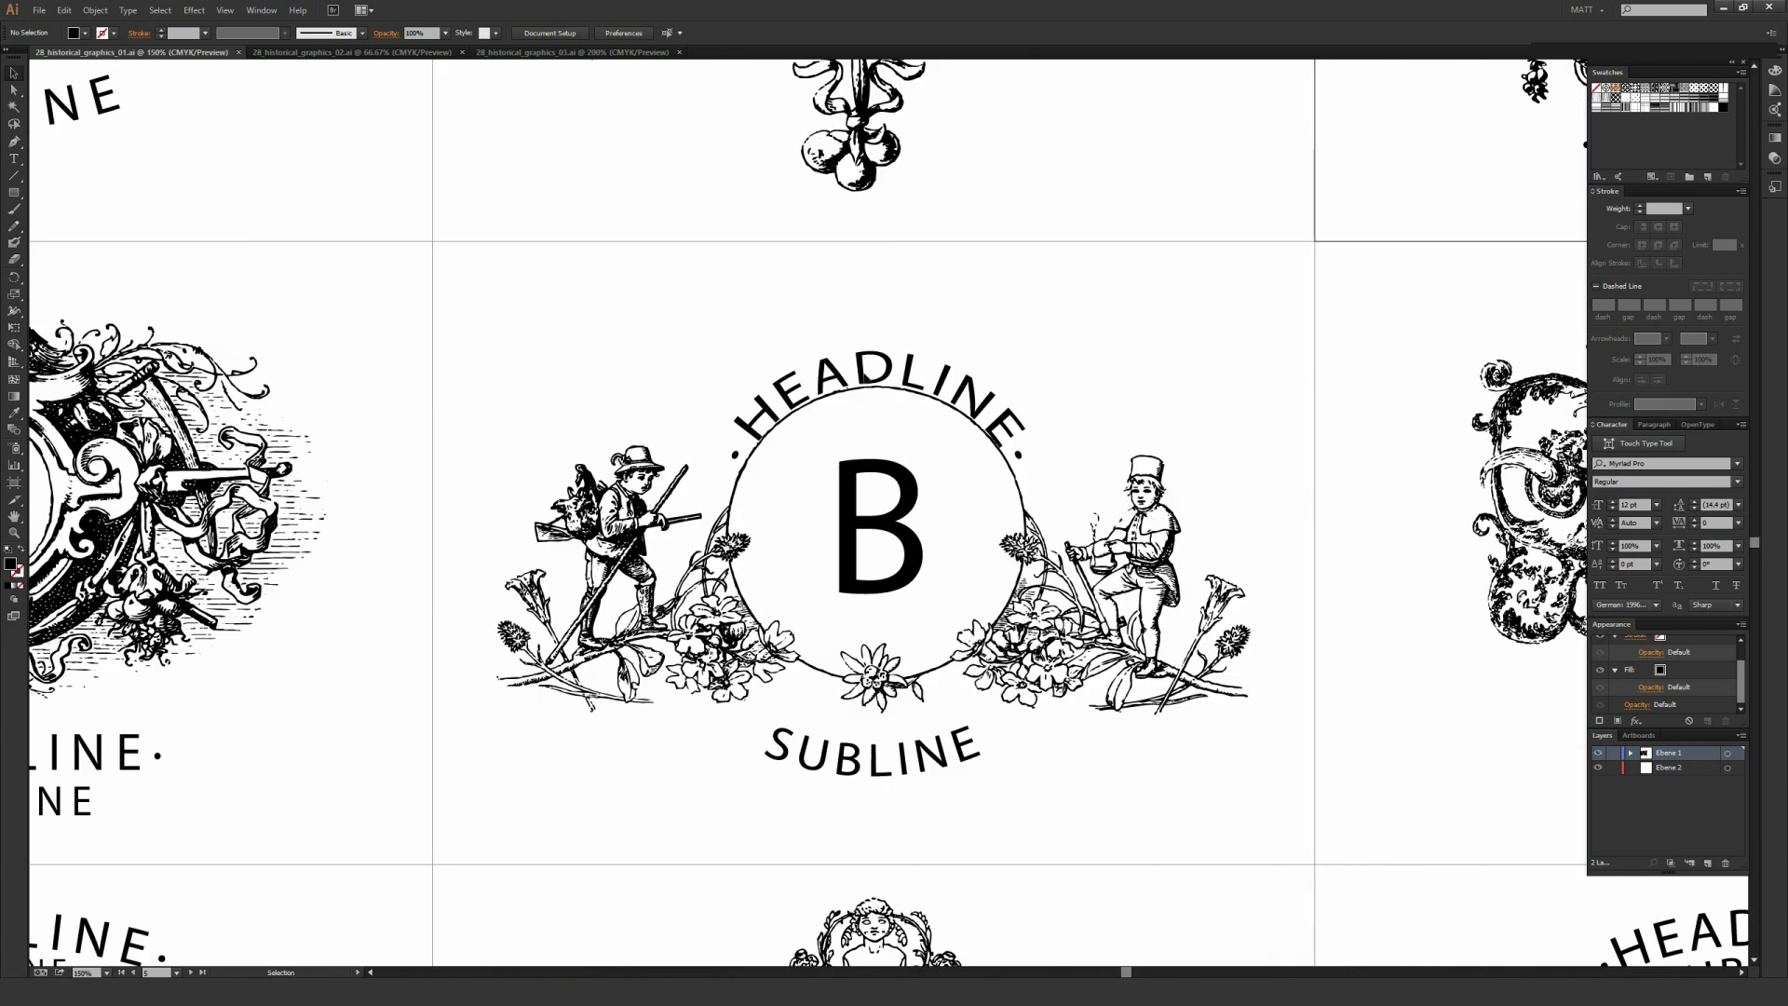
{"action": "left_click", "coordinate": [860, 378]}
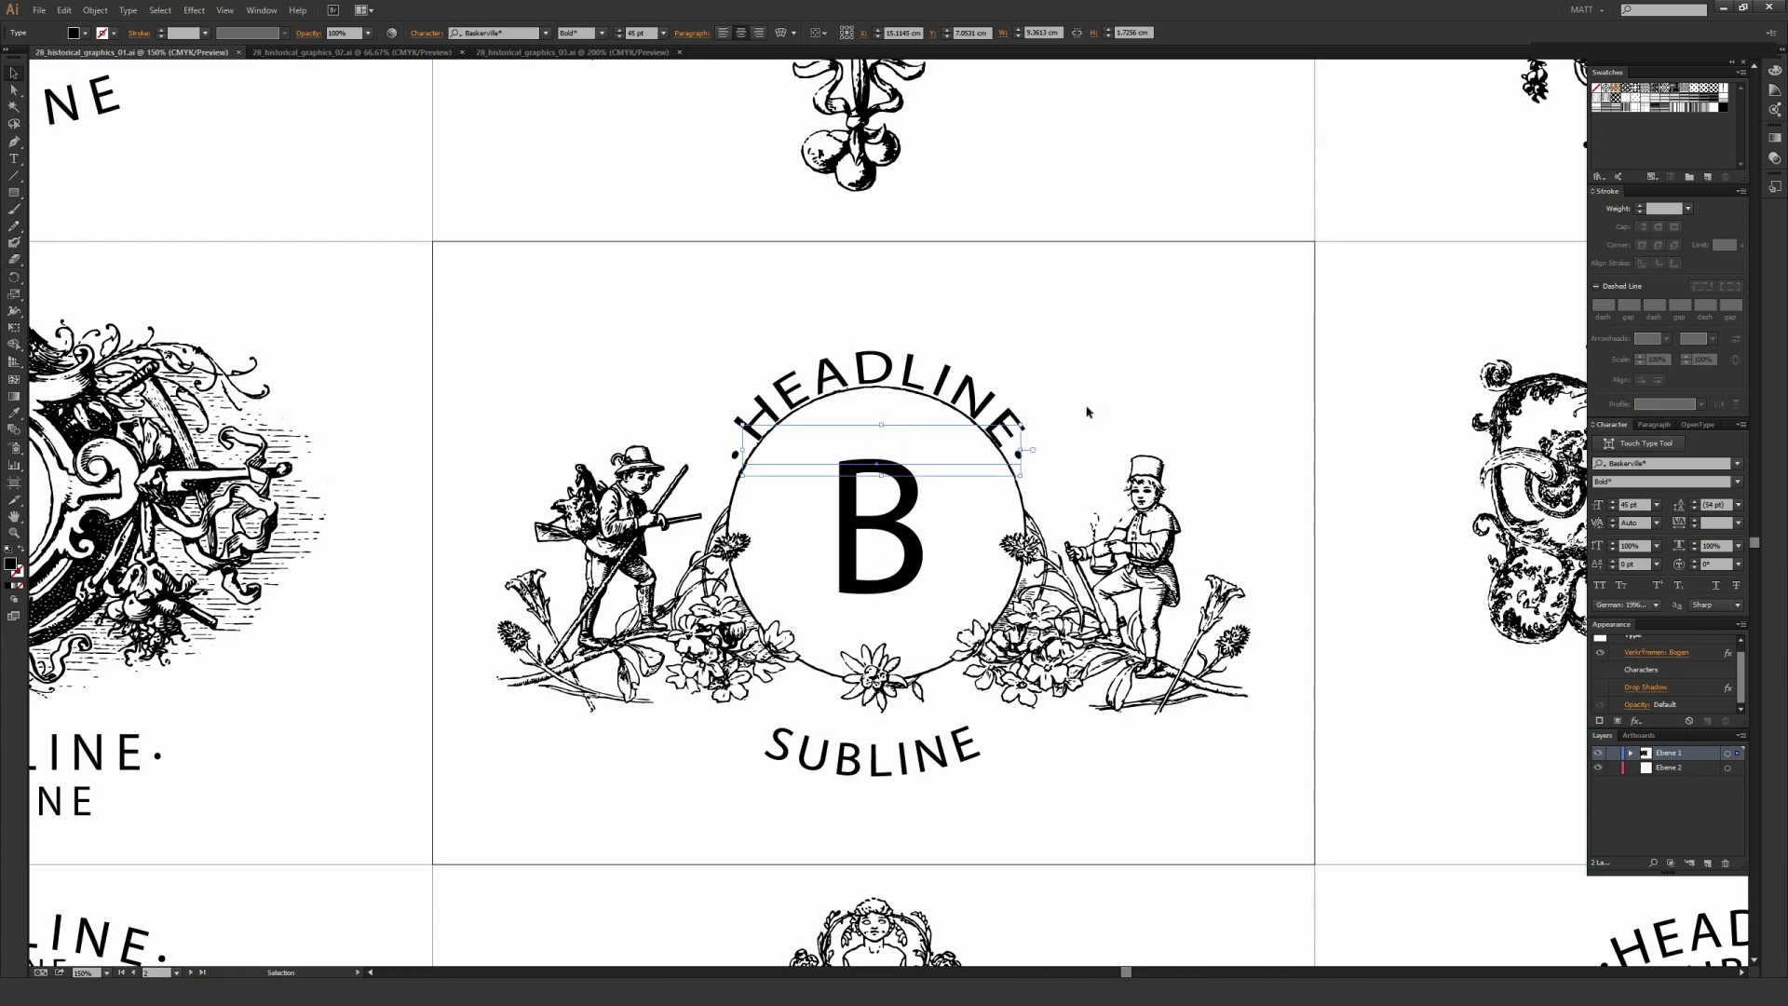
Step: View the Baskerville example font note with its download links, clear the text selection and view the nine-emblem overview
{"action": "key", "text": "ctrl+minus"}
{"action": "key", "text": "ctrl+minus"}
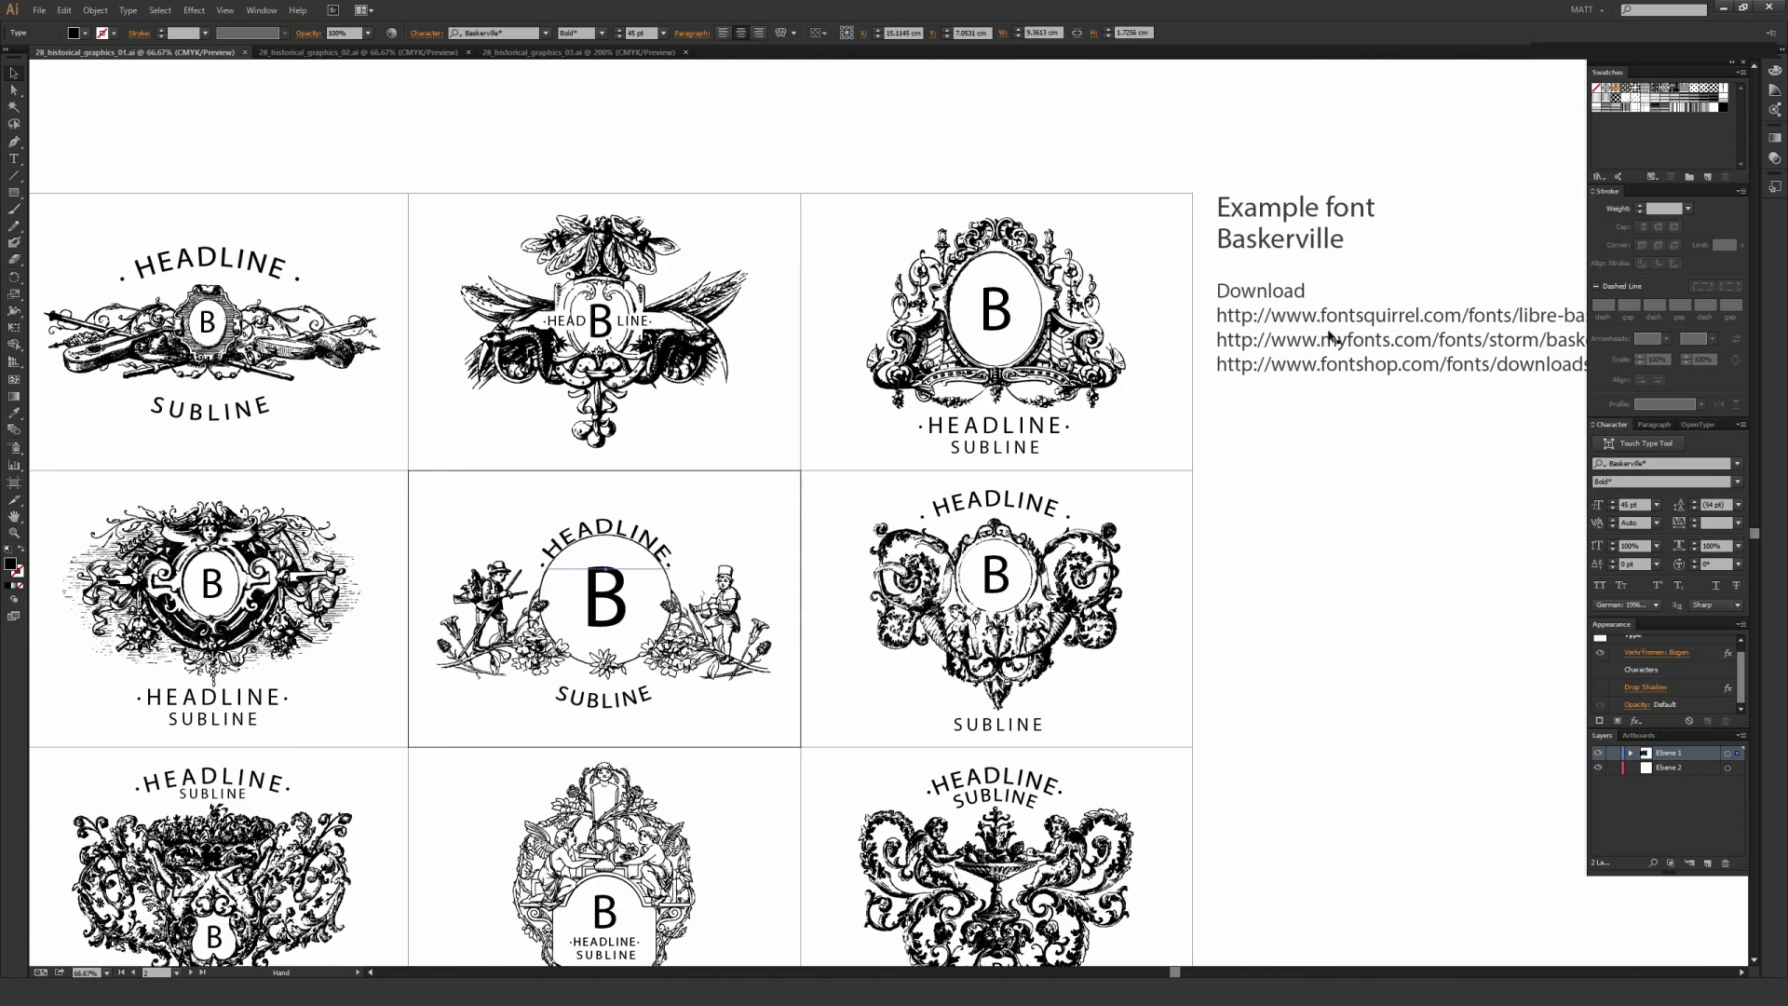
{"action": "left_click", "coordinate": [1405, 499]}
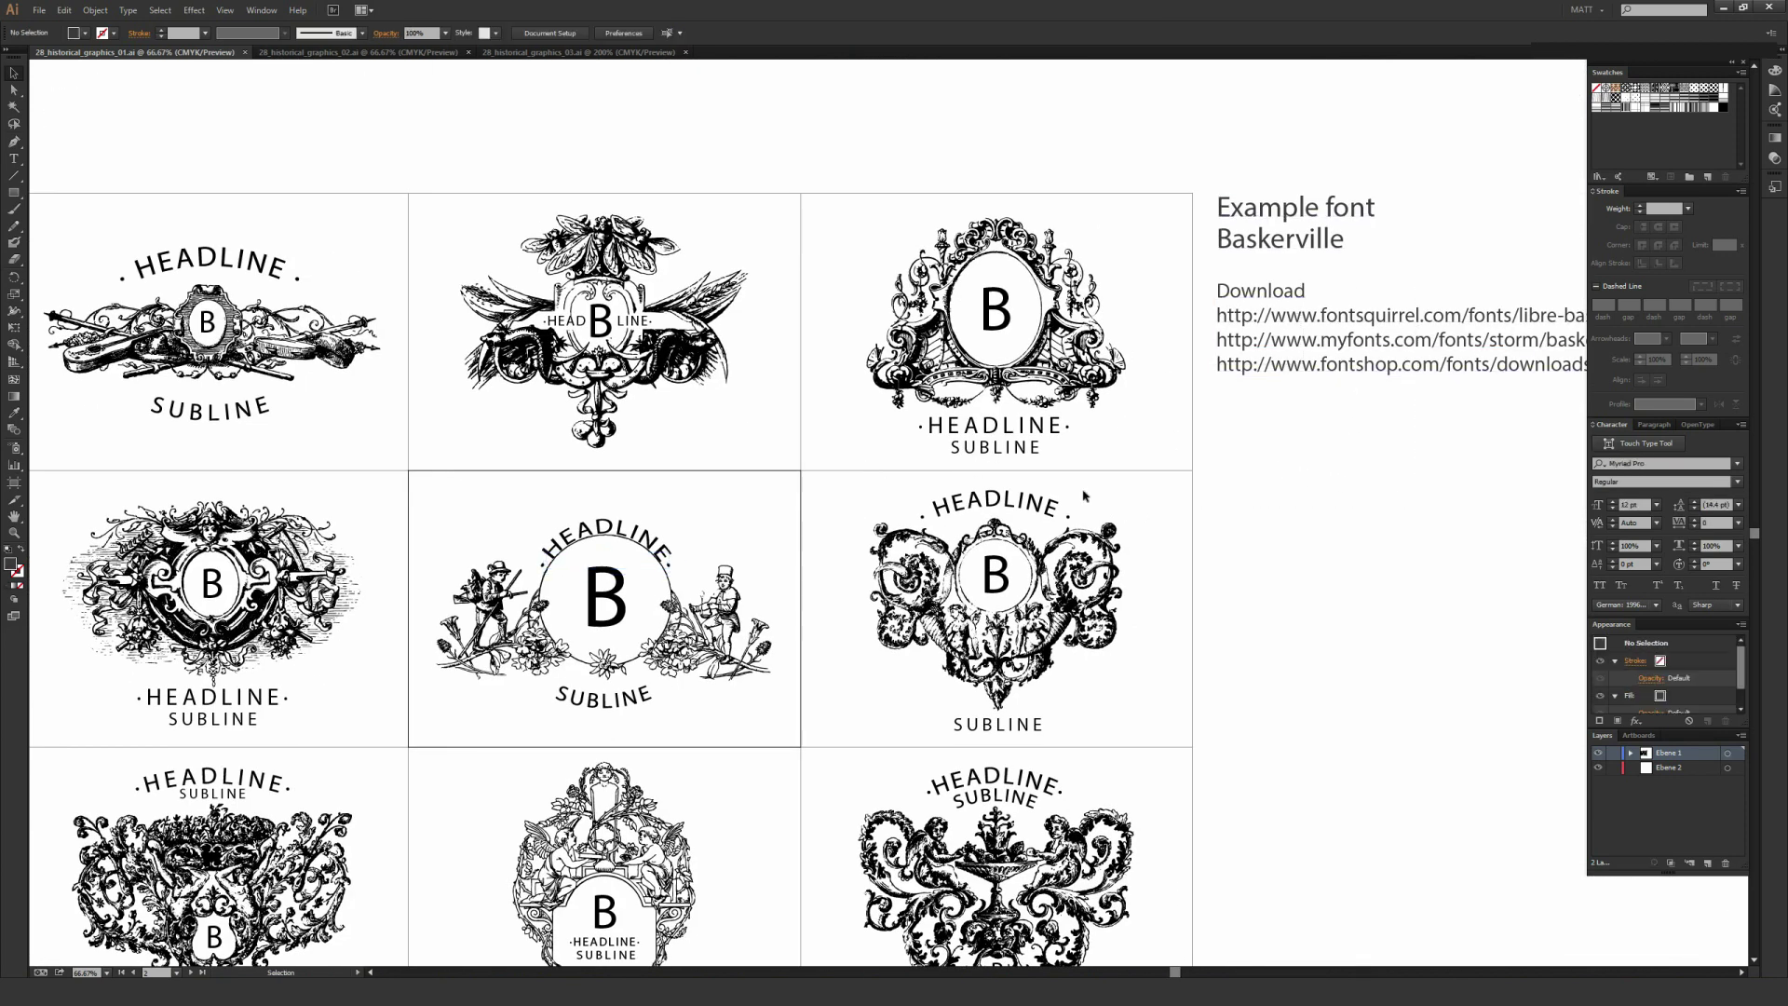
{"action": "left_click_drag", "start_coordinate": [525, 560], "coordinate": [722, 465]}
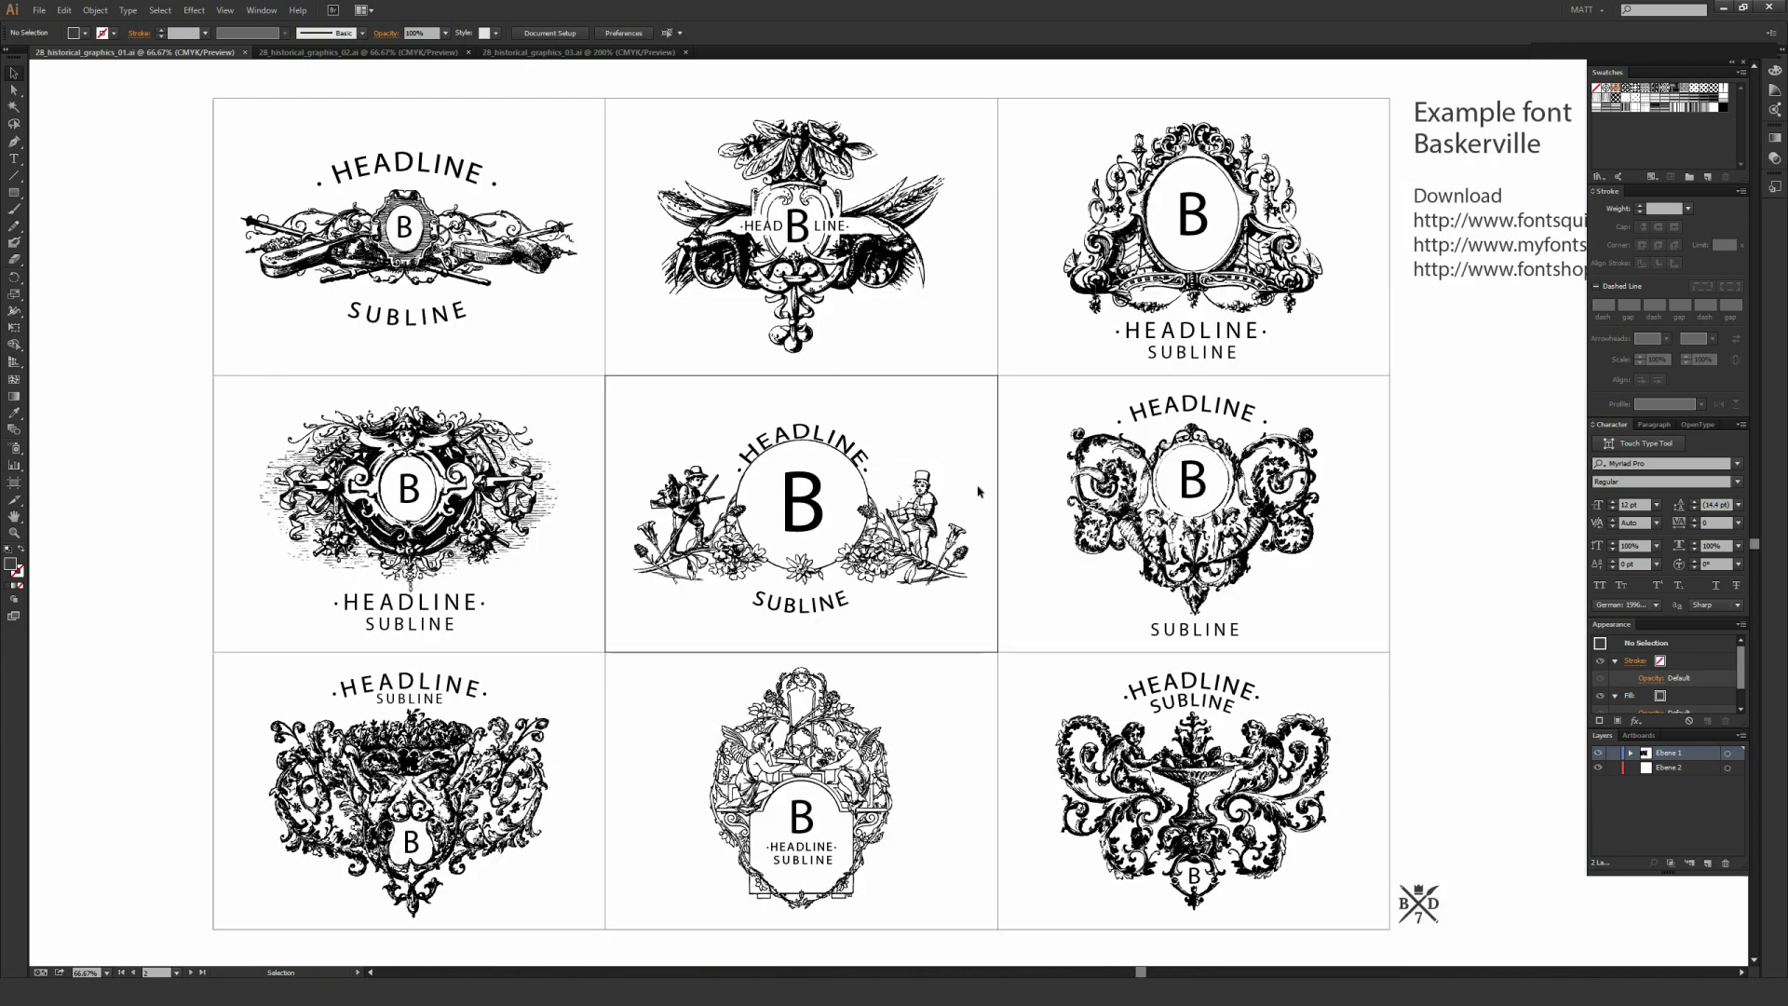